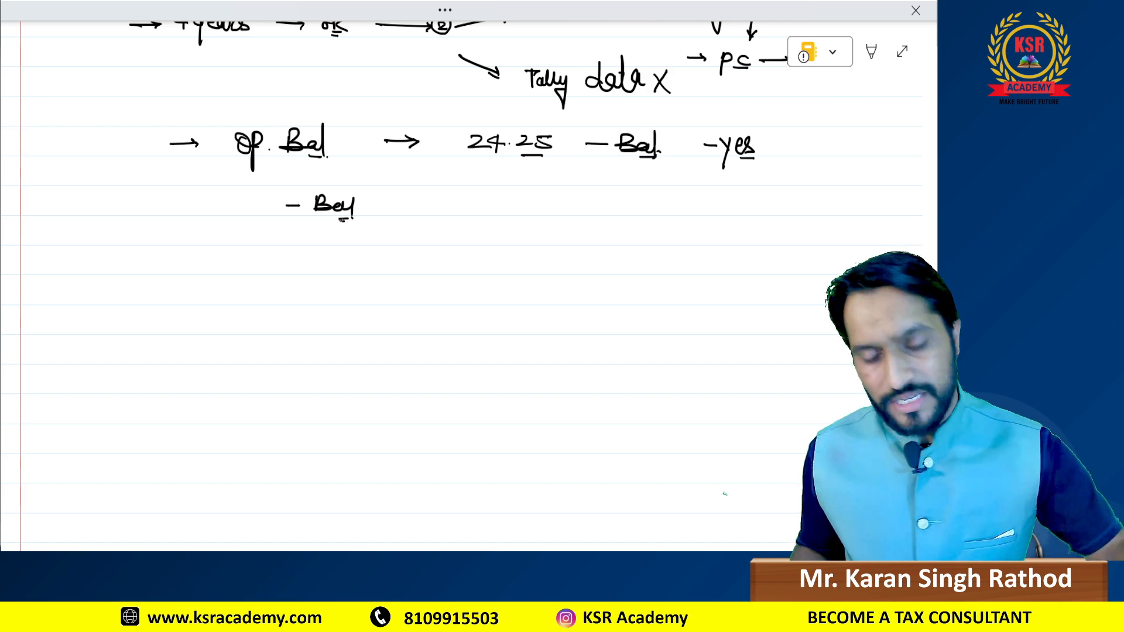
# Step: Switch to the BS 2023-24.xlsx workbook in Excel and view the heading and date of the balance sheet
pyautogui.hotkey('alt', 'Tab')
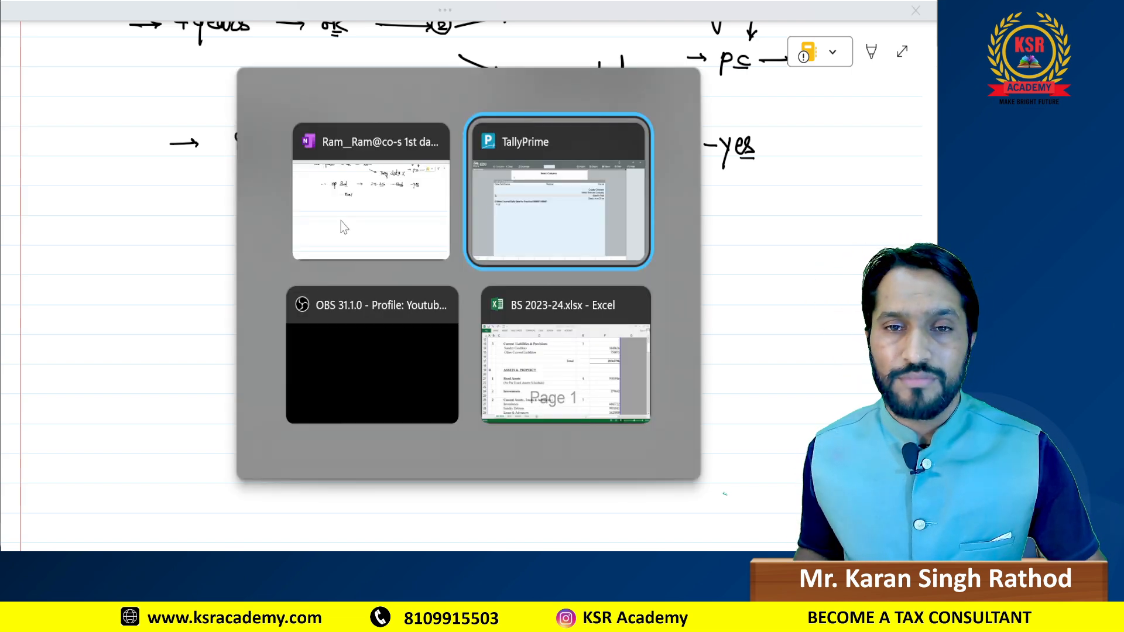
pyautogui.hotkey('alt', 'Tab')
pyautogui.hotkey('alt', 'Tab')
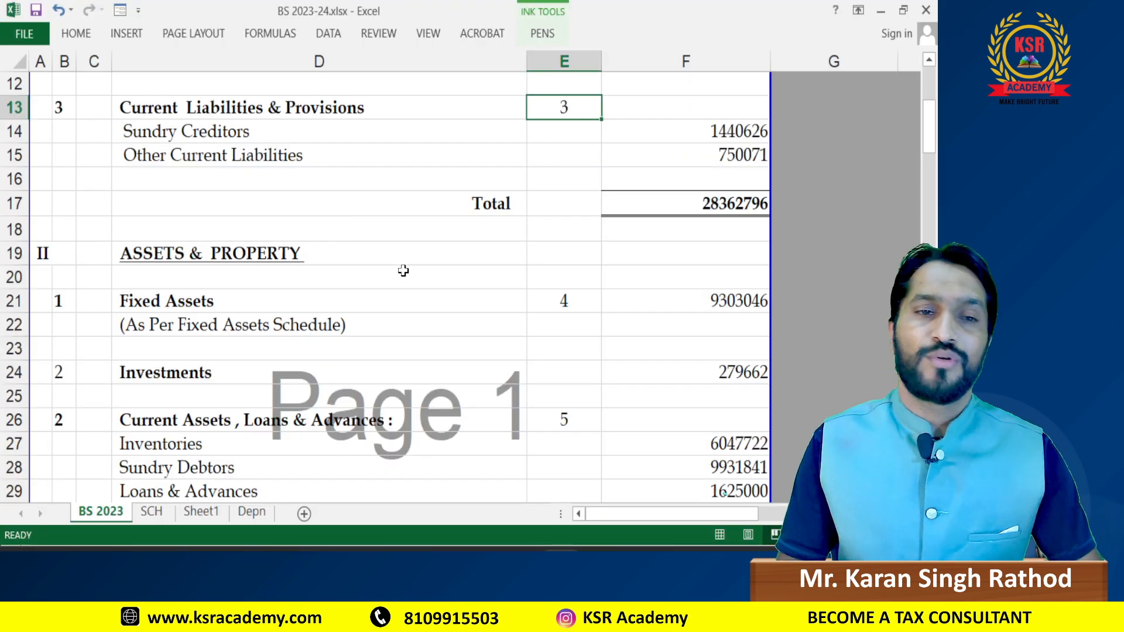
pyautogui.scroll(4, 403, 271)
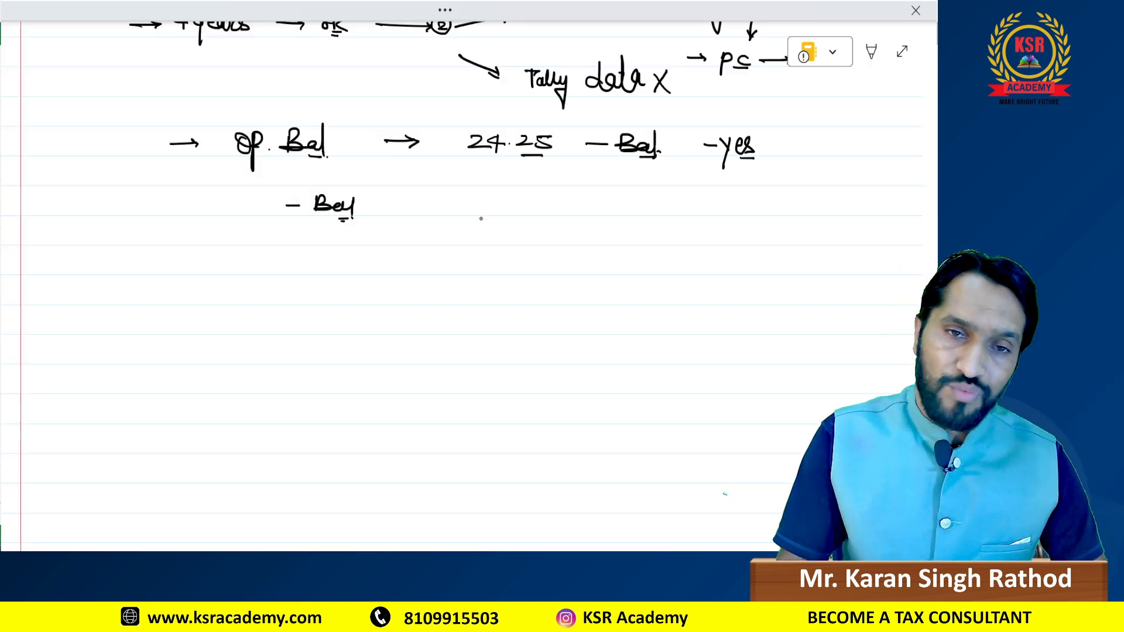
# Step: Handwrite the date 1/4/24 below 24-25 in the OneNote notes, check it against the balance sheet date, and double-underline it
pyautogui.moveTo(483, 200); pyautogui.dragTo(496, 220)
pyautogui.moveTo(500, 197); pyautogui.dragTo(504, 217)
pyautogui.moveTo(514, 190)
pyautogui.mouseDown()
pyautogui.moveTo(511, 223)
pyautogui.moveTo(549, 209)
pyautogui.moveTo(544, 230)
pyautogui.mouseUp()
pyautogui.moveTo(523, 224); pyautogui.dragTo(543, 222)
pyautogui.hotkey('alt', 'Tab')
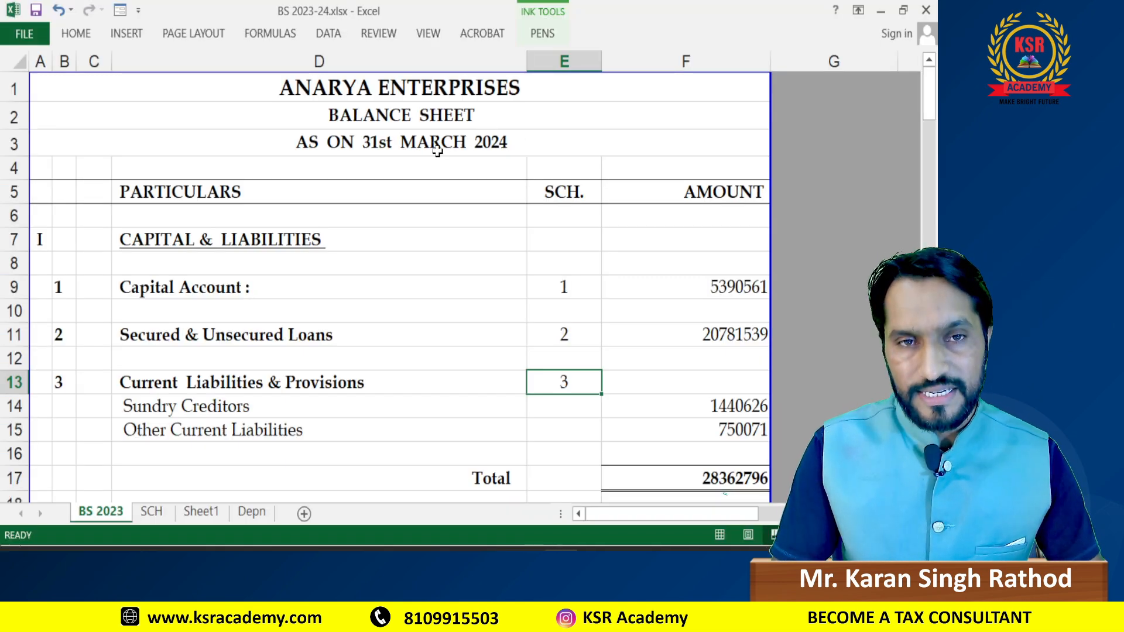
pyautogui.hotkey('alt', 'Tab')
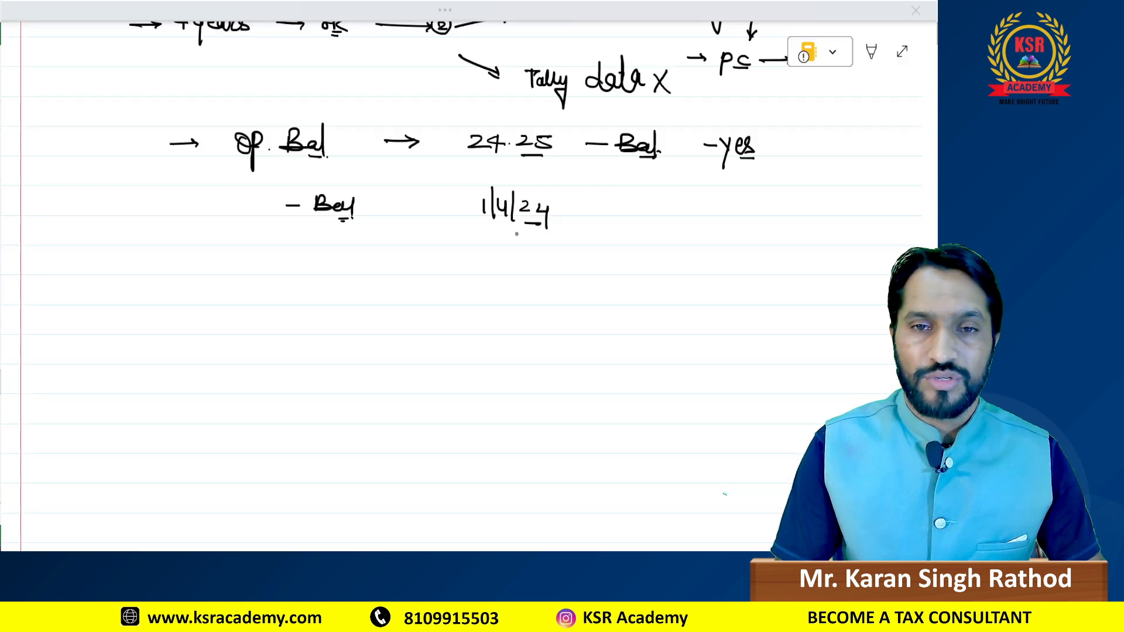
pyautogui.moveTo(491, 230); pyautogui.dragTo(546, 234)
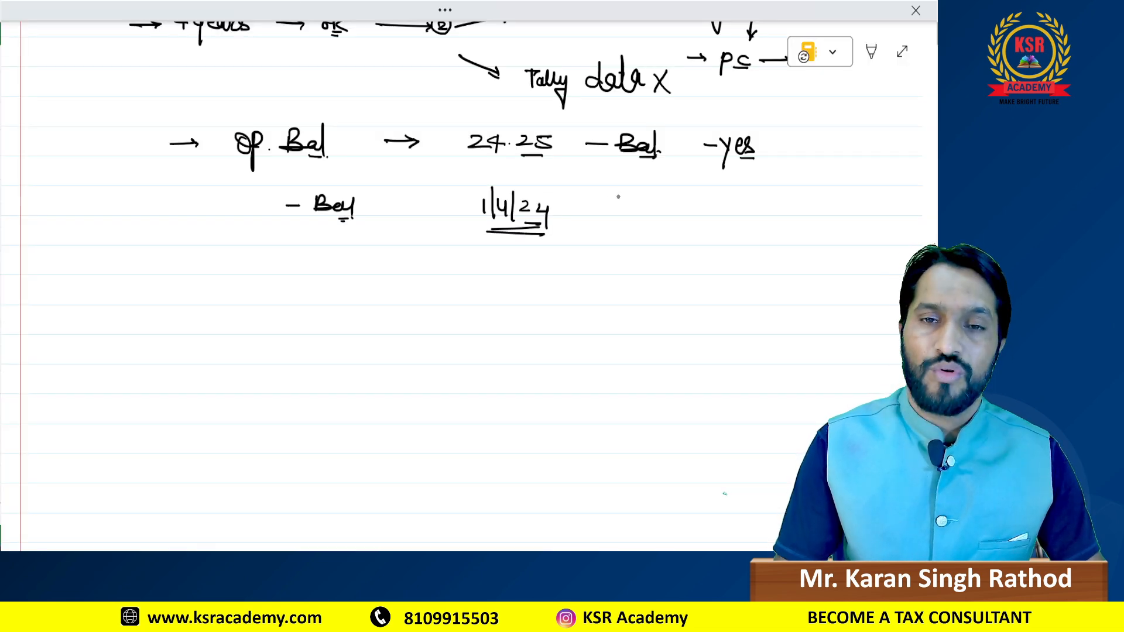
# Step: Handwrite the year 24-25 beside the date 1/4/24 and underline its end
pyautogui.moveTo(603, 202)
pyautogui.mouseDown()
pyautogui.moveTo(642, 218)
pyautogui.moveTo(656, 209)
pyautogui.mouseUp()
pyautogui.moveTo(660, 203); pyautogui.dragTo(679, 216)
pyautogui.moveTo(683, 204)
pyautogui.mouseDown()
pyautogui.moveTo(692, 206)
pyautogui.moveTo(664, 222)
pyautogui.mouseUp()
pyautogui.moveTo(646, 229); pyautogui.dragTo(668, 229)
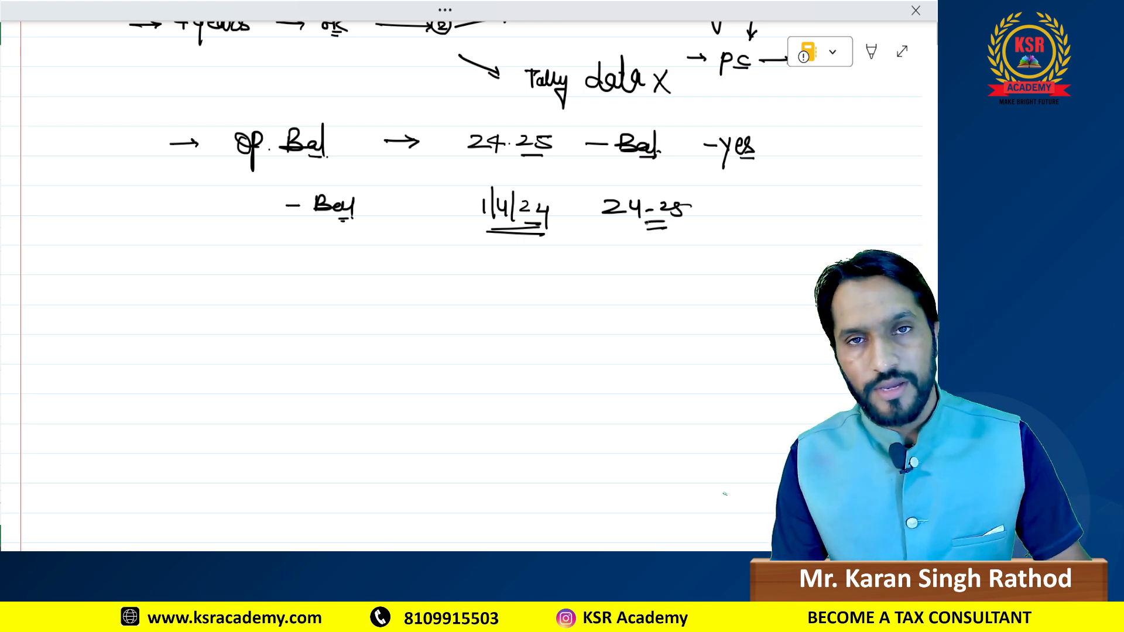
pyautogui.hotkey('alt', 'Tab')
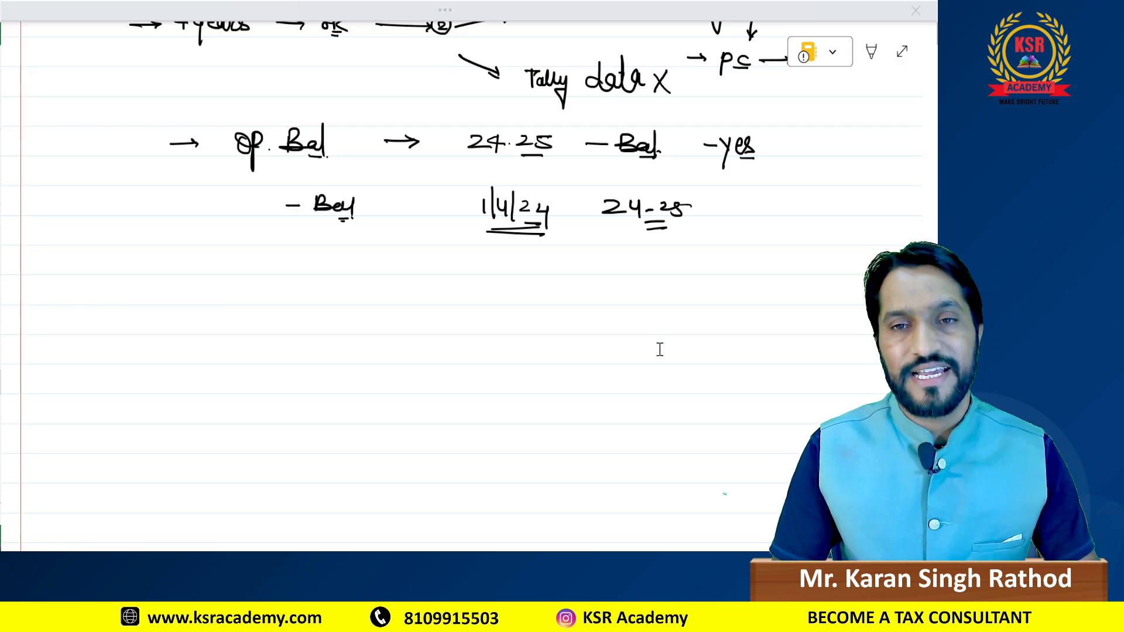
pyautogui.hotkey('alt', 'Tab')
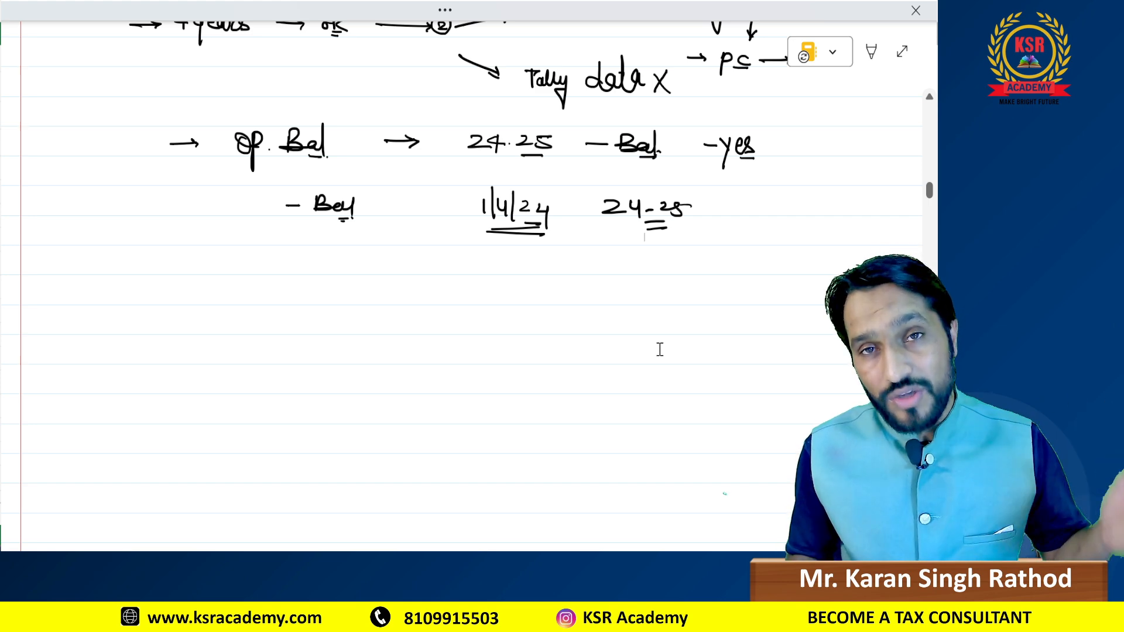
# Step: Handwrite 31/3/24 below the date 1/4/24 and draw an arrow pointing right from it
pyautogui.moveTo(425, 249)
pyautogui.mouseDown()
pyautogui.moveTo(435, 271)
pyautogui.moveTo(460, 273)
pyautogui.mouseUp()
pyautogui.moveTo(469, 242)
pyautogui.mouseDown()
pyautogui.moveTo(468, 274)
pyautogui.moveTo(493, 278)
pyautogui.mouseUp()
pyautogui.moveTo(502, 255); pyautogui.dragTo(531, 276)
pyautogui.moveTo(520, 266)
pyautogui.mouseDown()
pyautogui.moveTo(546, 265)
pyautogui.moveTo(521, 282)
pyautogui.moveTo(632, 265)
pyautogui.mouseUp()
pyautogui.moveTo(620, 256)
pyautogui.mouseDown()
pyautogui.moveTo(632, 265)
pyautogui.moveTo(622, 271)
pyautogui.mouseUp()
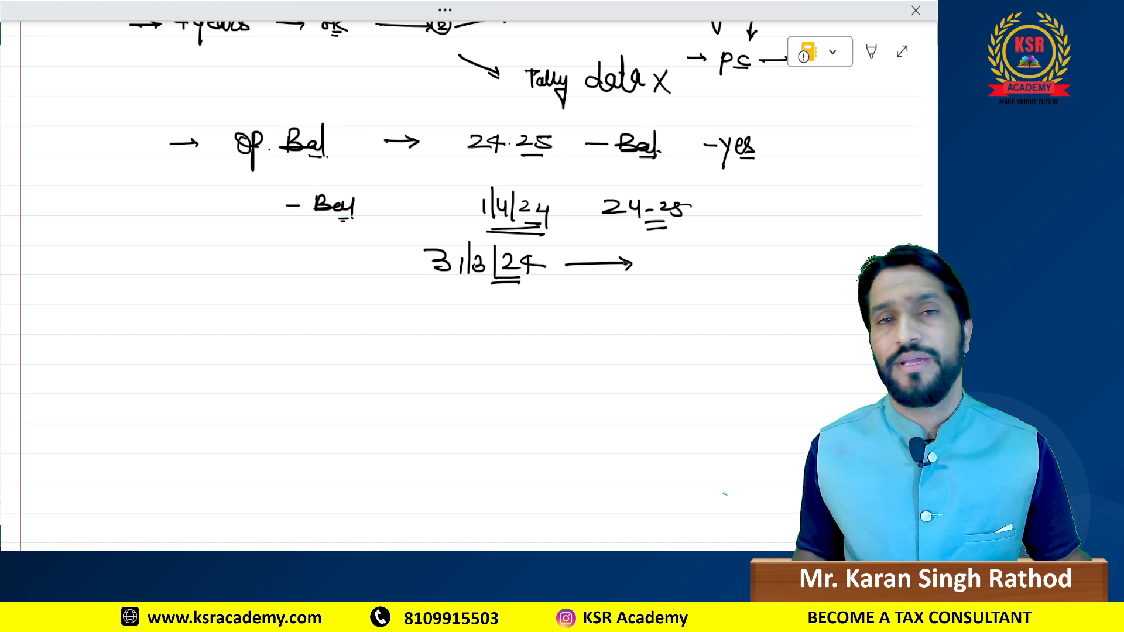
# Step: Handwrite the heading "Op. Balance → Tally Enter" on a blank area further down the page
pyautogui.scroll(-5, 644, 364)
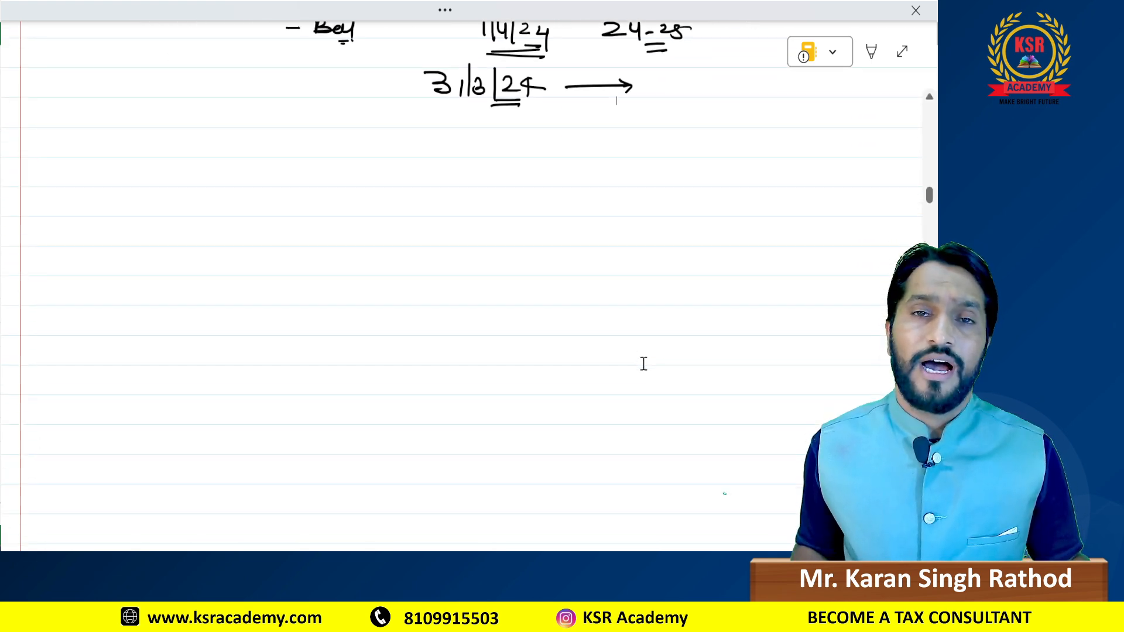
pyautogui.scroll(-3, 643, 363)
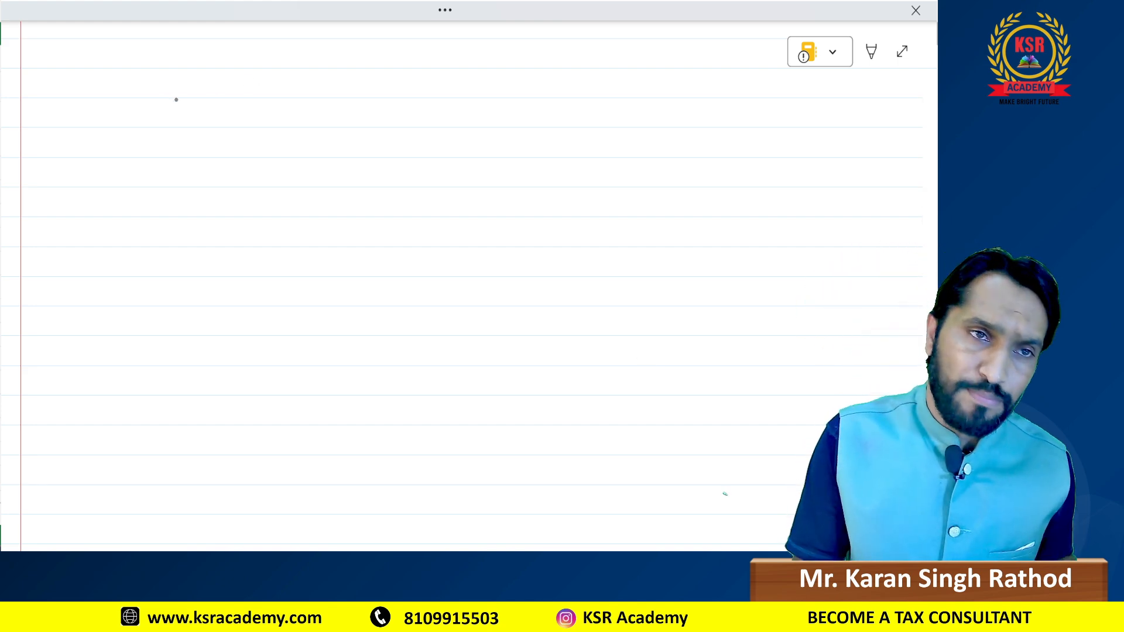
pyautogui.moveTo(175, 86)
pyautogui.mouseDown()
pyautogui.moveTo(255, 97)
pyautogui.moveTo(273, 73)
pyautogui.moveTo(286, 97)
pyautogui.moveTo(311, 97)
pyautogui.mouseUp()
pyautogui.click(200, 93)
pyautogui.moveTo(316, 93)
pyautogui.mouseDown()
pyautogui.moveTo(403, 86)
pyautogui.moveTo(455, 98)
pyautogui.mouseUp()
pyautogui.moveTo(444, 81); pyautogui.dragTo(488, 96)
pyautogui.moveTo(492, 80)
pyautogui.mouseDown()
pyautogui.moveTo(500, 95)
pyautogui.moveTo(484, 106)
pyautogui.mouseUp()
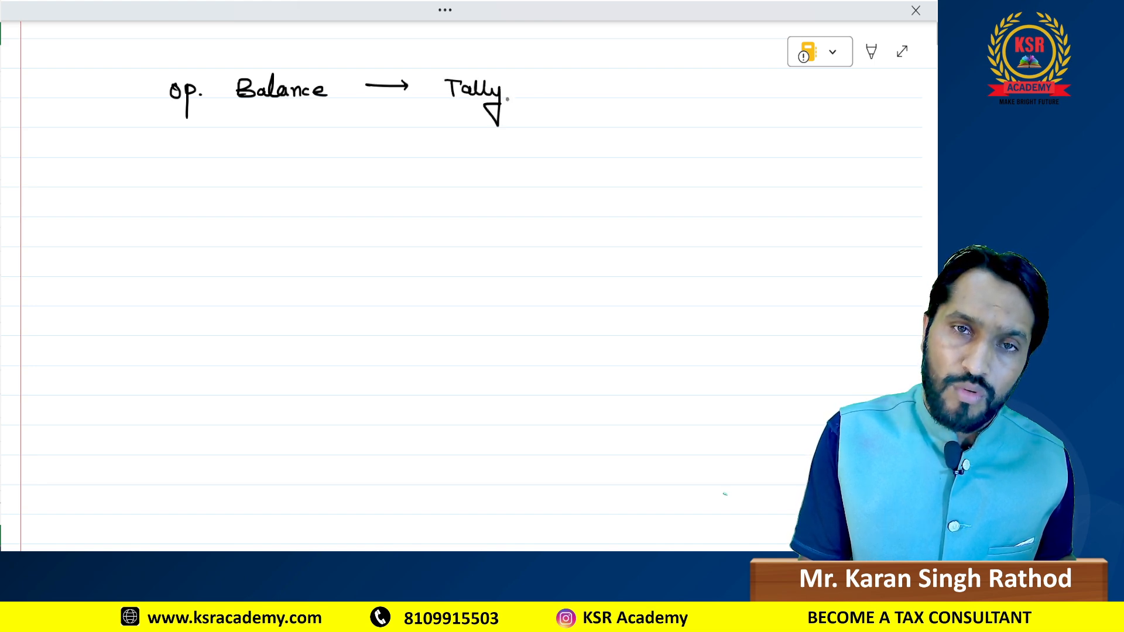
pyautogui.moveTo(550, 84)
pyautogui.mouseDown()
pyautogui.moveTo(541, 93)
pyautogui.moveTo(553, 99)
pyautogui.mouseUp()
pyautogui.moveTo(558, 100); pyautogui.dragTo(574, 100)
pyautogui.moveTo(580, 76)
pyautogui.mouseDown()
pyautogui.moveTo(581, 101)
pyautogui.moveTo(596, 98)
pyautogui.mouseUp()
pyautogui.moveTo(605, 94)
pyautogui.mouseDown()
pyautogui.moveTo(616, 100)
pyautogui.moveTo(589, 89)
pyautogui.mouseUp()
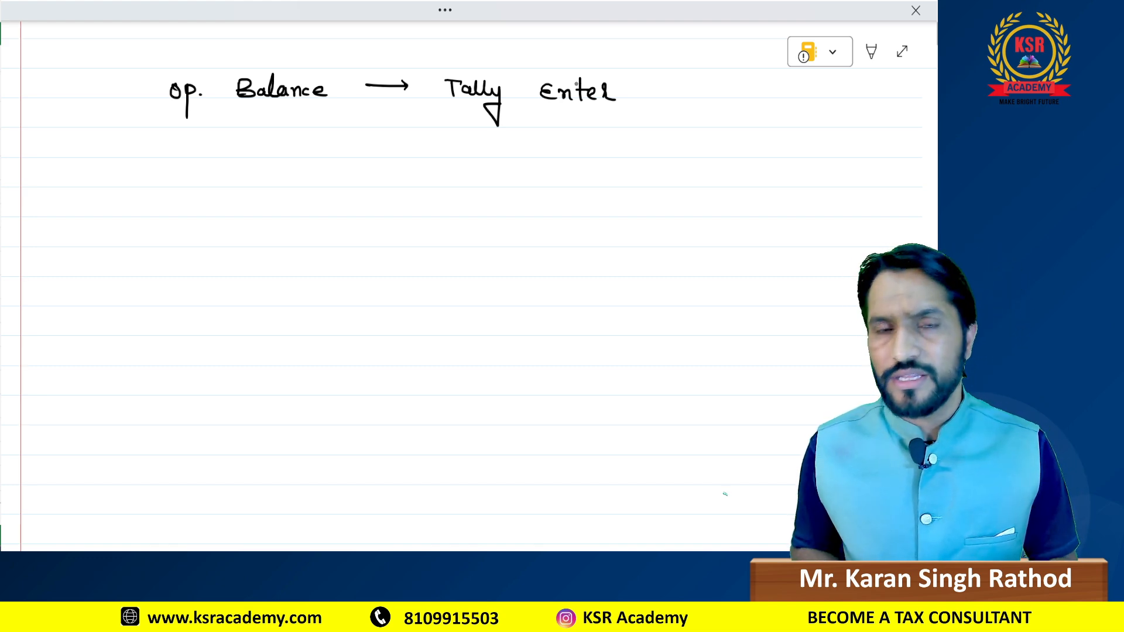
# Step: Write "– Carry forward" under the heading and sketch a curved line carrying 31/3 over to 1/4 with arrows
pyautogui.moveTo(269, 146)
pyautogui.mouseDown()
pyautogui.moveTo(365, 149)
pyautogui.moveTo(366, 185)
pyautogui.mouseUp()
pyautogui.moveTo(422, 126)
pyautogui.mouseDown()
pyautogui.moveTo(417, 153)
pyautogui.moveTo(451, 147)
pyautogui.moveTo(497, 161)
pyautogui.mouseUp()
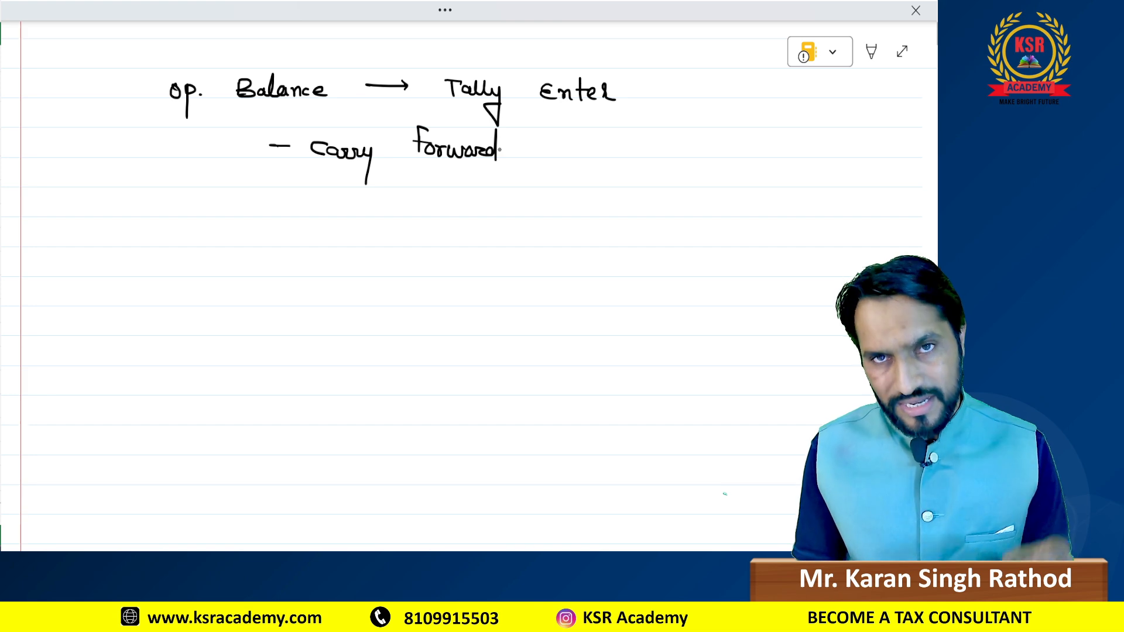
pyautogui.moveTo(332, 202)
pyautogui.mouseDown()
pyautogui.moveTo(344, 209)
pyautogui.moveTo(333, 217)
pyautogui.moveTo(355, 220)
pyautogui.mouseUp()
pyautogui.moveTo(364, 197)
pyautogui.mouseDown()
pyautogui.moveTo(362, 222)
pyautogui.moveTo(431, 216)
pyautogui.mouseUp()
pyautogui.moveTo(551, 200)
pyautogui.mouseDown()
pyautogui.moveTo(554, 214)
pyautogui.moveTo(576, 207)
pyautogui.mouseUp()
pyautogui.moveTo(575, 199); pyautogui.dragTo(575, 219)
pyautogui.moveTo(403, 199)
pyautogui.mouseDown()
pyautogui.moveTo(445, 184)
pyautogui.moveTo(566, 195)
pyautogui.moveTo(618, 181)
pyautogui.mouseUp()
pyautogui.moveTo(612, 177); pyautogui.dragTo(620, 181)
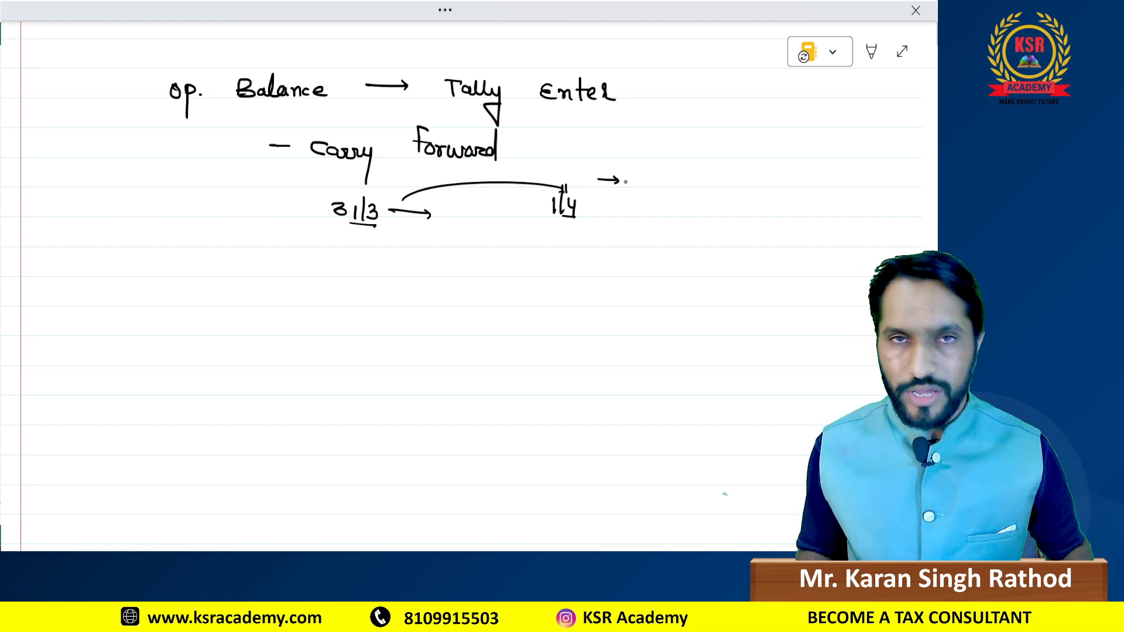
# Step: Write the example "31/3 – 1,00,000 → 1,00,000" below the dates and draw a down arrow under the second amount
pyautogui.moveTo(278, 267)
pyautogui.mouseDown()
pyautogui.moveTo(291, 274)
pyautogui.moveTo(283, 283)
pyautogui.moveTo(301, 283)
pyautogui.mouseUp()
pyautogui.moveTo(309, 259)
pyautogui.mouseDown()
pyautogui.moveTo(304, 285)
pyautogui.moveTo(389, 267)
pyautogui.mouseUp()
pyautogui.moveTo(393, 259); pyautogui.dragTo(400, 273)
pyautogui.moveTo(413, 262)
pyautogui.mouseDown()
pyautogui.moveTo(405, 268)
pyautogui.moveTo(412, 261)
pyautogui.mouseUp()
pyautogui.moveTo(426, 261)
pyautogui.mouseDown()
pyautogui.moveTo(481, 279)
pyautogui.moveTo(468, 280)
pyautogui.mouseUp()
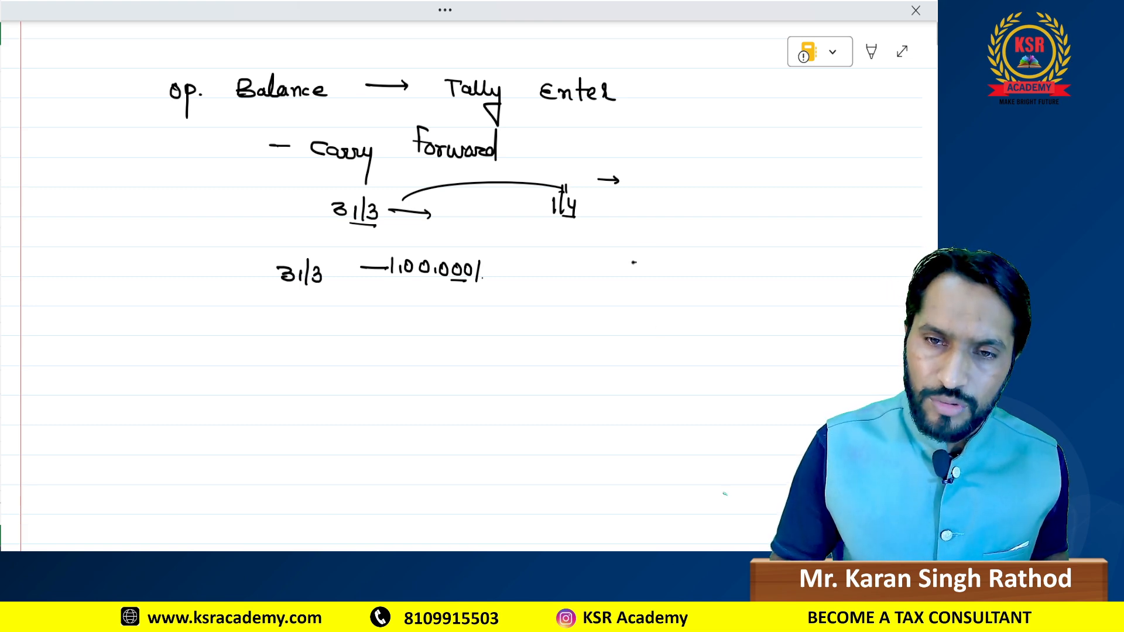
pyautogui.moveTo(633, 264); pyautogui.dragTo(678, 267)
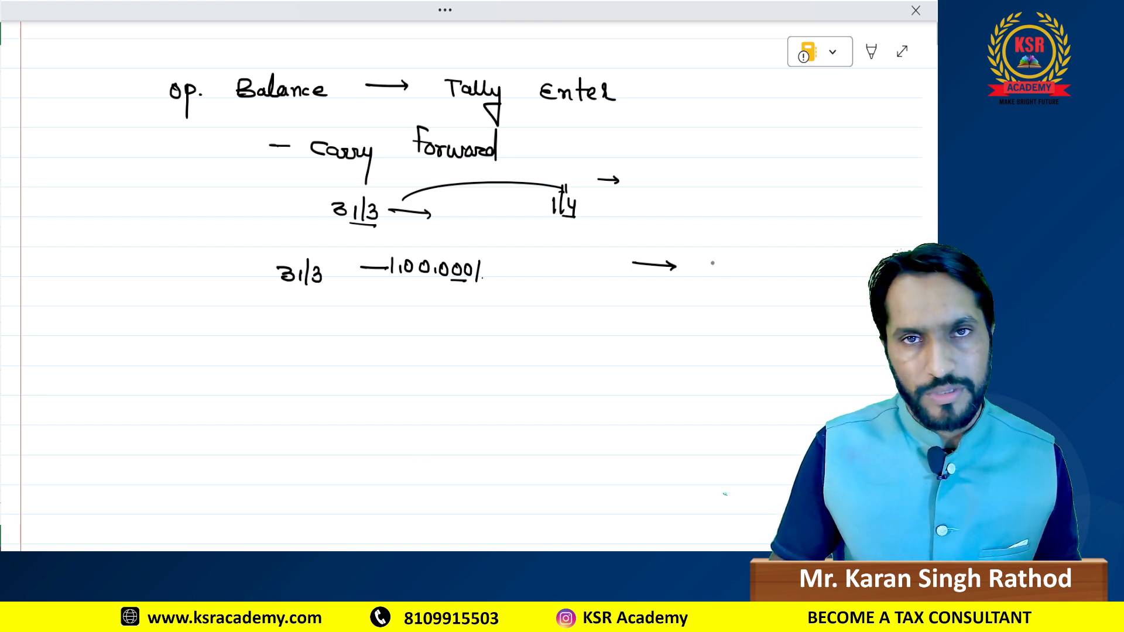
pyautogui.moveTo(704, 255)
pyautogui.mouseDown()
pyautogui.moveTo(707, 274)
pyautogui.moveTo(731, 265)
pyautogui.mouseUp()
pyautogui.moveTo(741, 267); pyautogui.dragTo(762, 259)
pyautogui.moveTo(774, 259); pyautogui.dragTo(736, 301)
pyautogui.moveTo(736, 301)
pyautogui.mouseDown()
pyautogui.moveTo(744, 291)
pyautogui.moveTo(746, 304)
pyautogui.mouseUp()
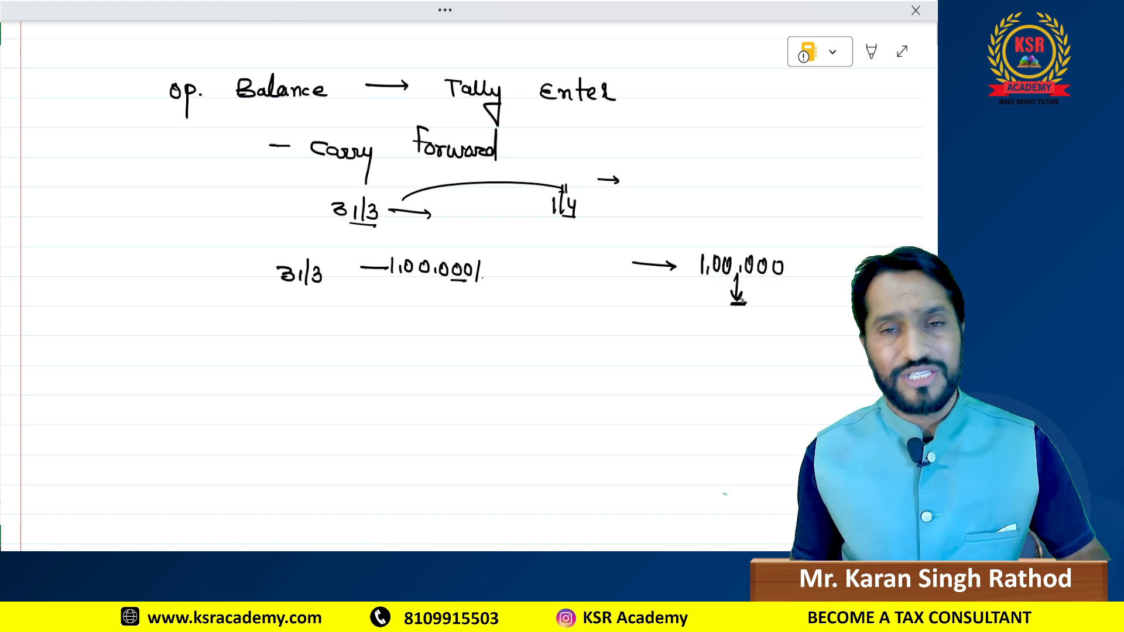
# Step: Switch to the Excel balance sheet and move to the Capital Account row's schedule number
pyautogui.hotkey('alt', 'Tab')
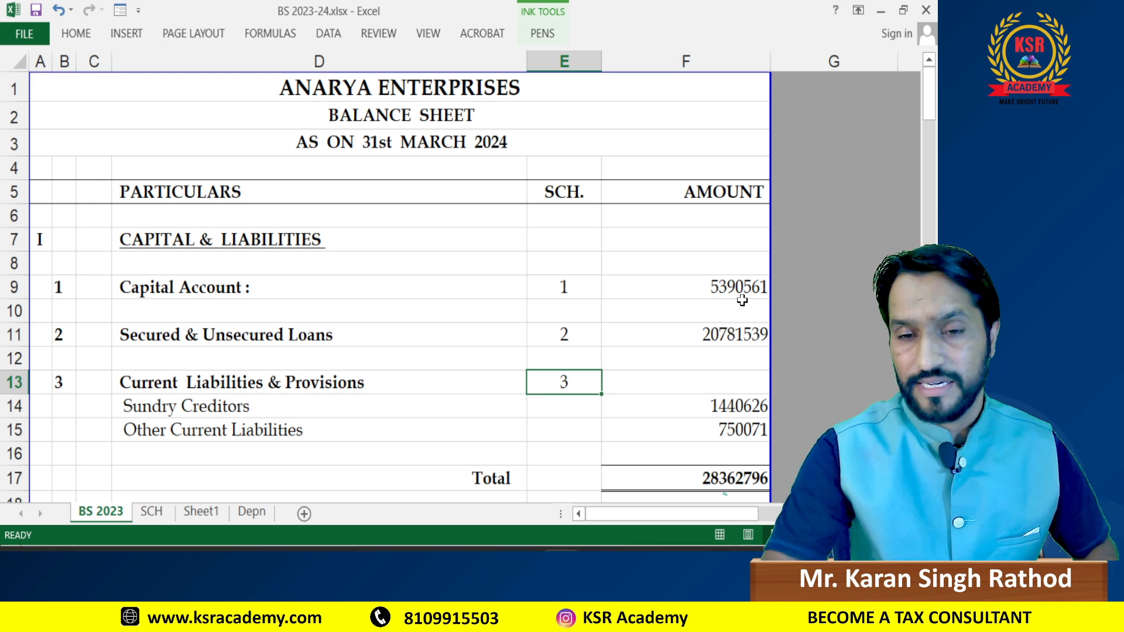
pyautogui.press('Up')
pyautogui.press('Up')
pyautogui.press('Up')
pyautogui.press('Up')
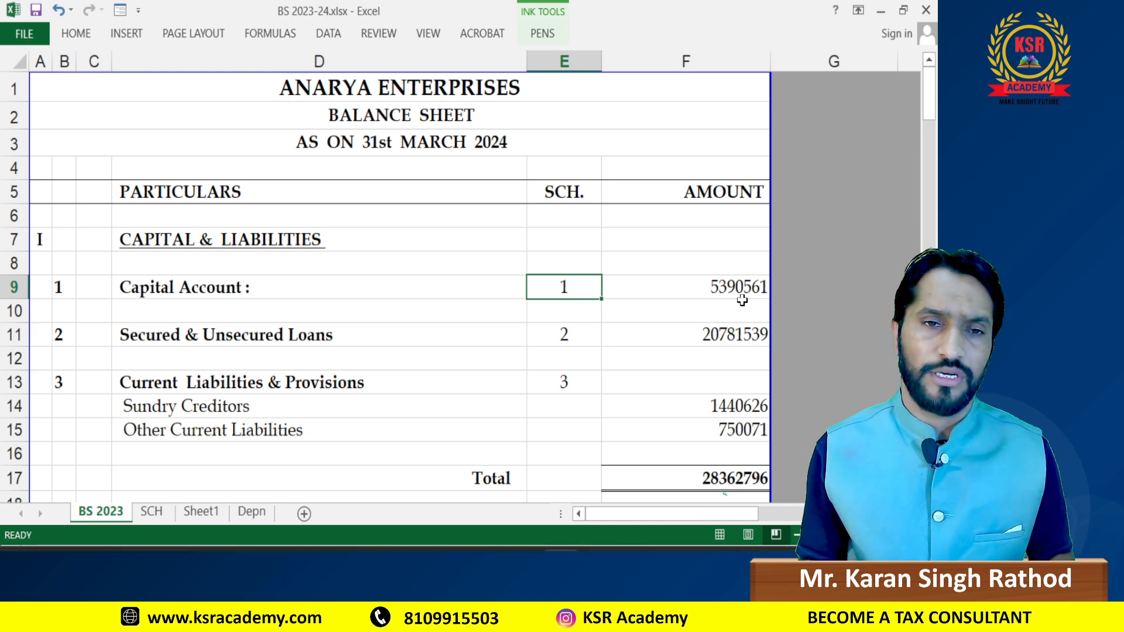
# Step: Switch to TallyPrime, clear the company search filter and start creating a new company
pyautogui.hotkey('alt', 'Tab')
pyautogui.hotkey('alt', 'Tab')
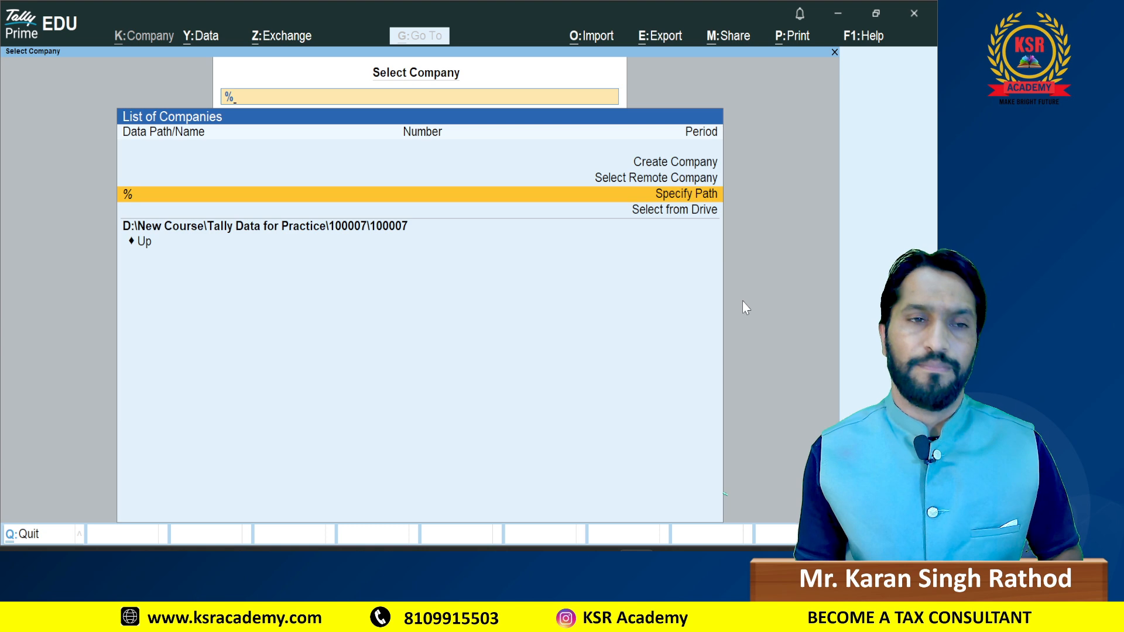
pyautogui.press('BackSpace')
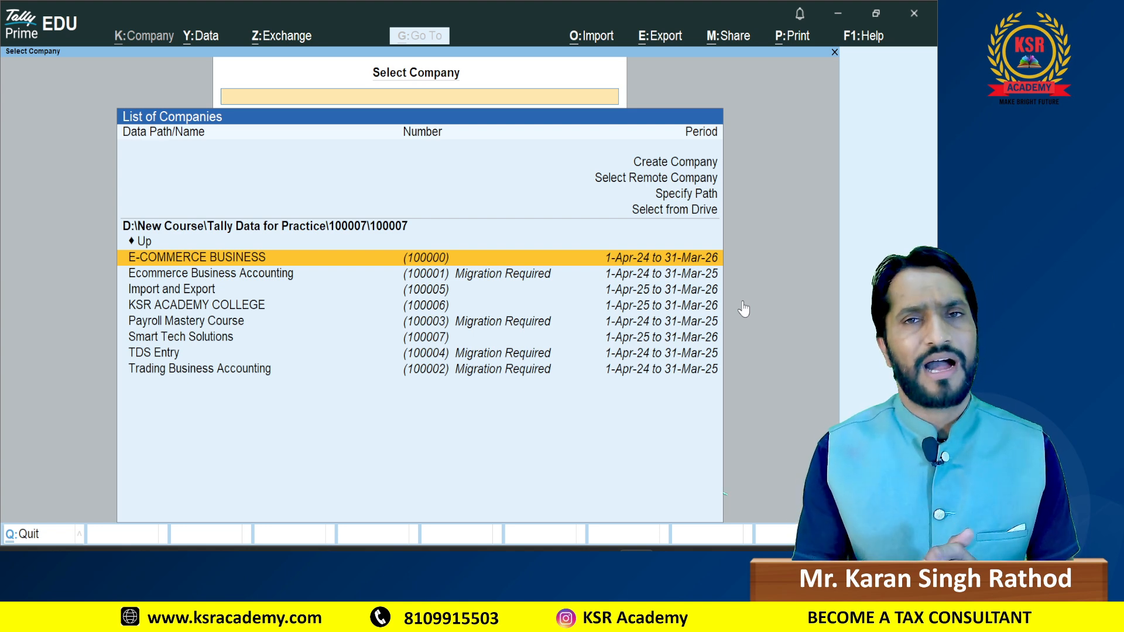
pyautogui.press('Up')
pyautogui.press('Up')
pyautogui.press('Up')
pyautogui.press('Up')
pyautogui.press('Up')
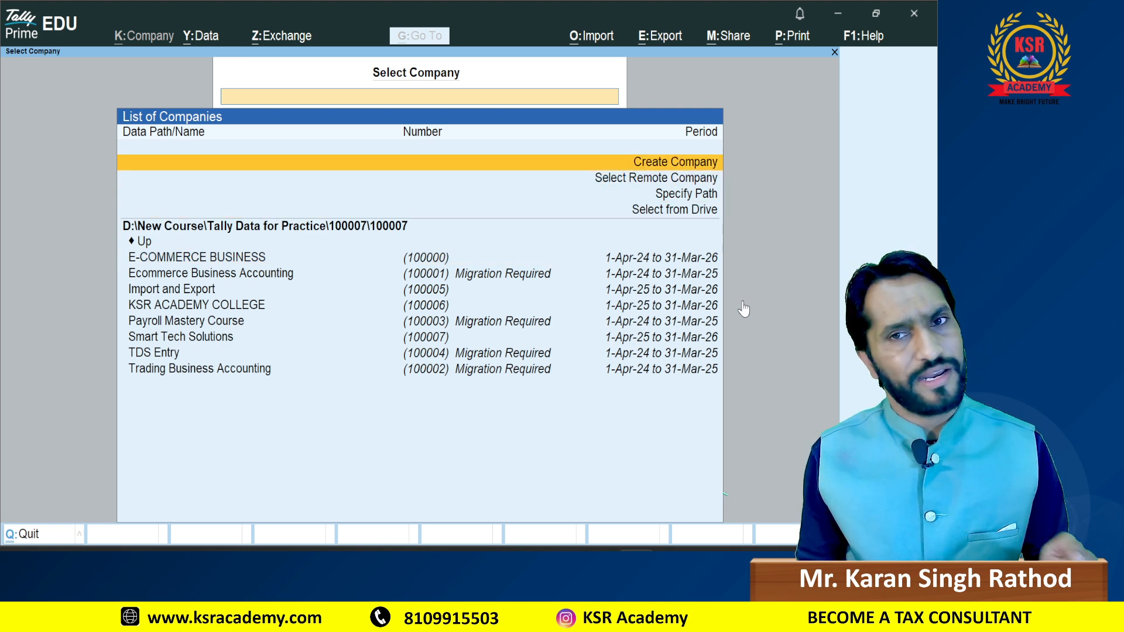
pyautogui.press('Return')
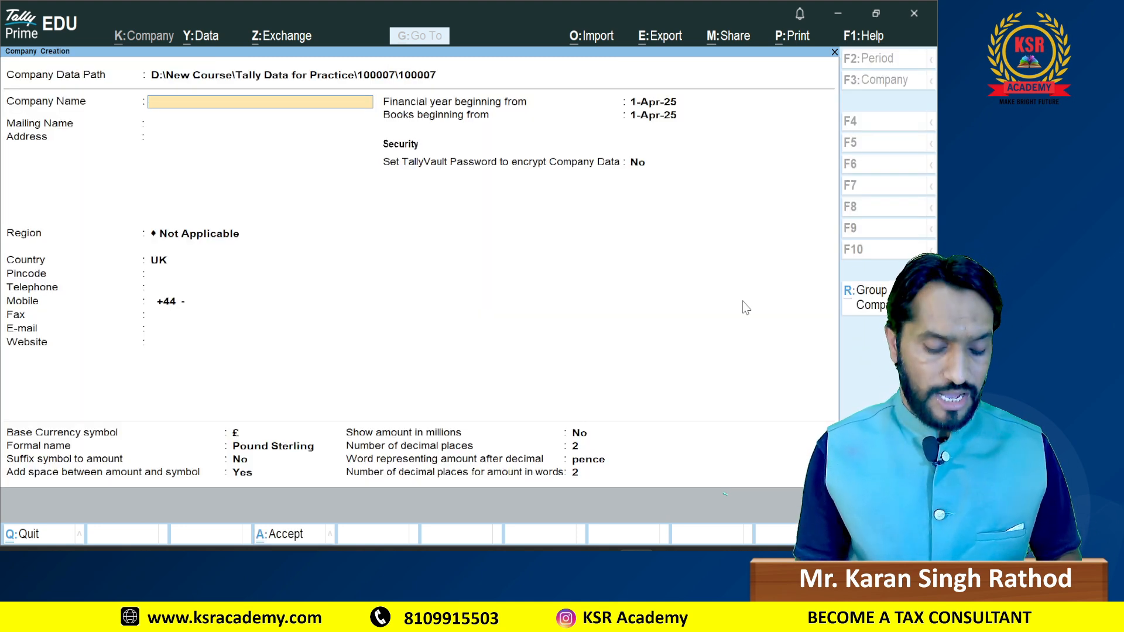
# Step: Name the company ANARYA ENTERPRISES and accept the same mailing name
pyautogui.write('Anar')
pyautogui.press('BackSpace')
pyautogui.press('BackSpace')
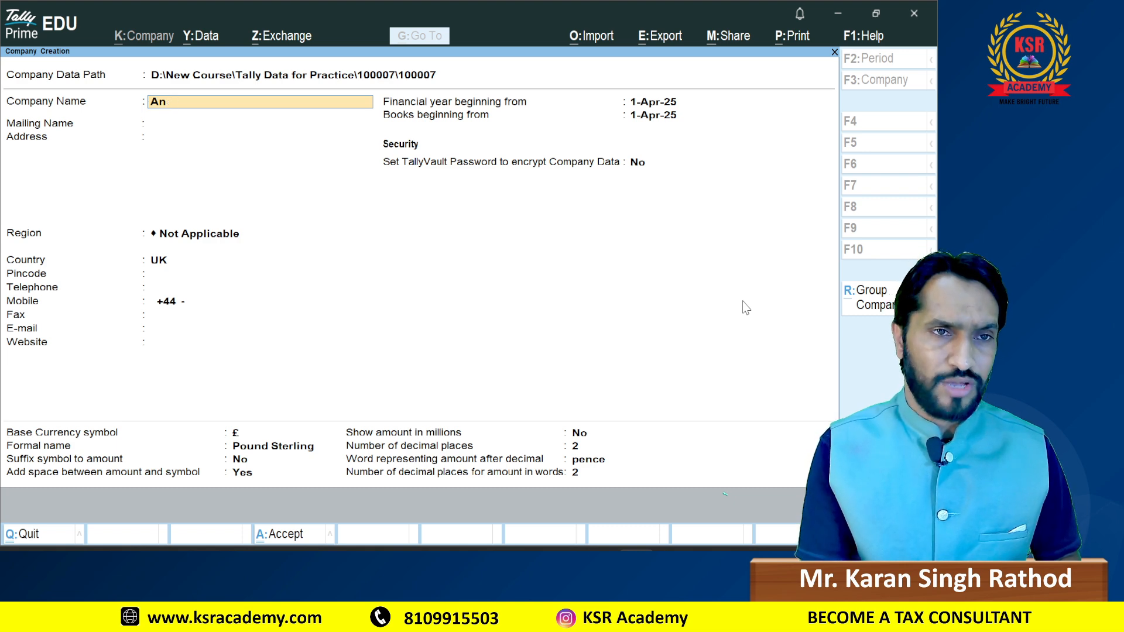
pyautogui.press('BackSpace')
pyautogui.press('BackSpace')
pyautogui.write('ANARYA')
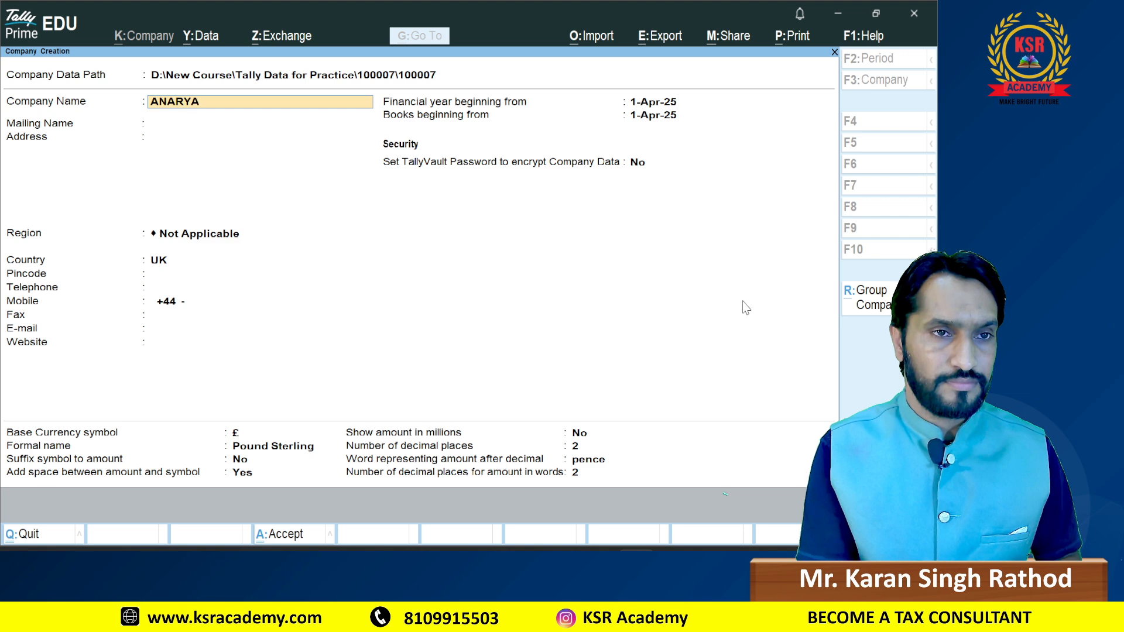
pyautogui.write(' ENTERP')
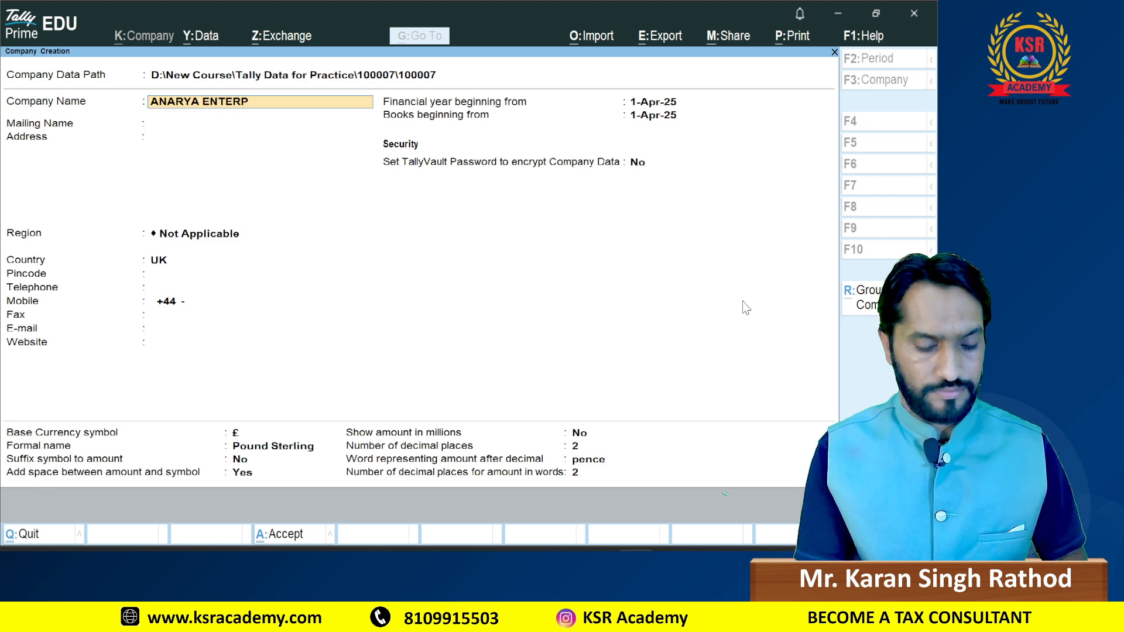
pyautogui.write('RISES')
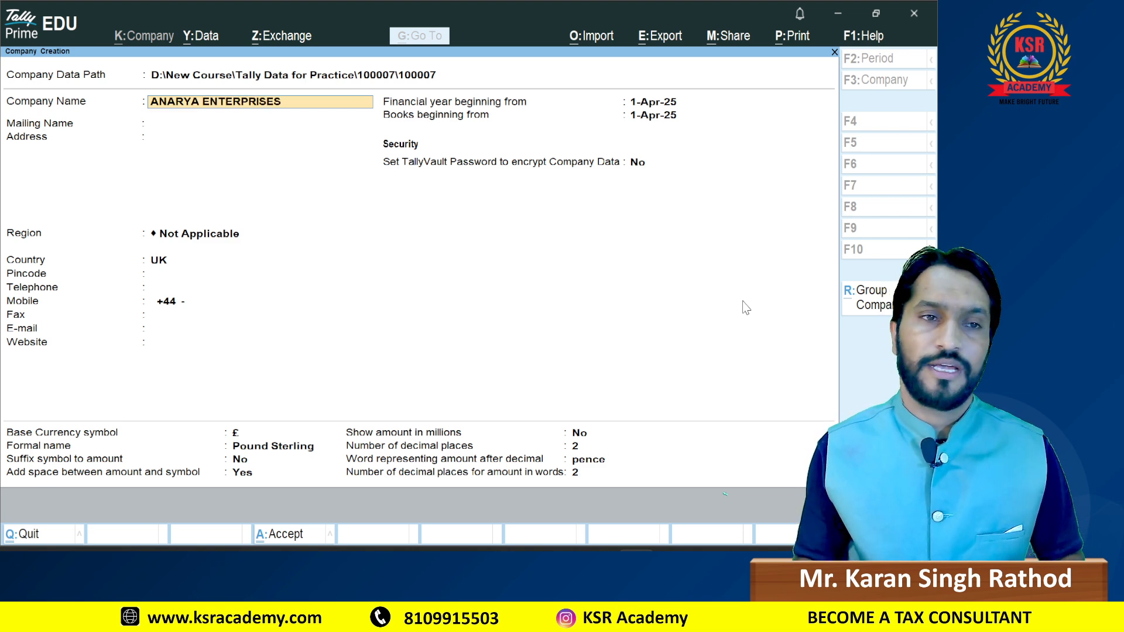
pyautogui.press('Return')
pyautogui.press('Return')
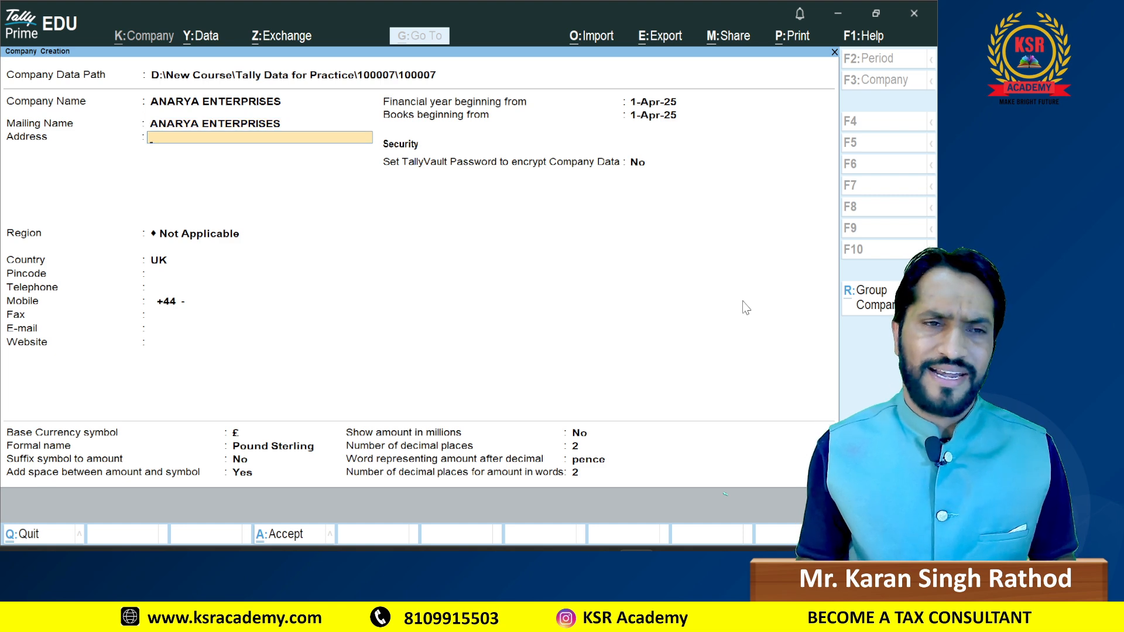
# Step: Leave the address blank, change the company's country to India and set the state to Madhya Pradesh
pyautogui.press('Return')
pyautogui.press('Up')
pyautogui.press('Return')
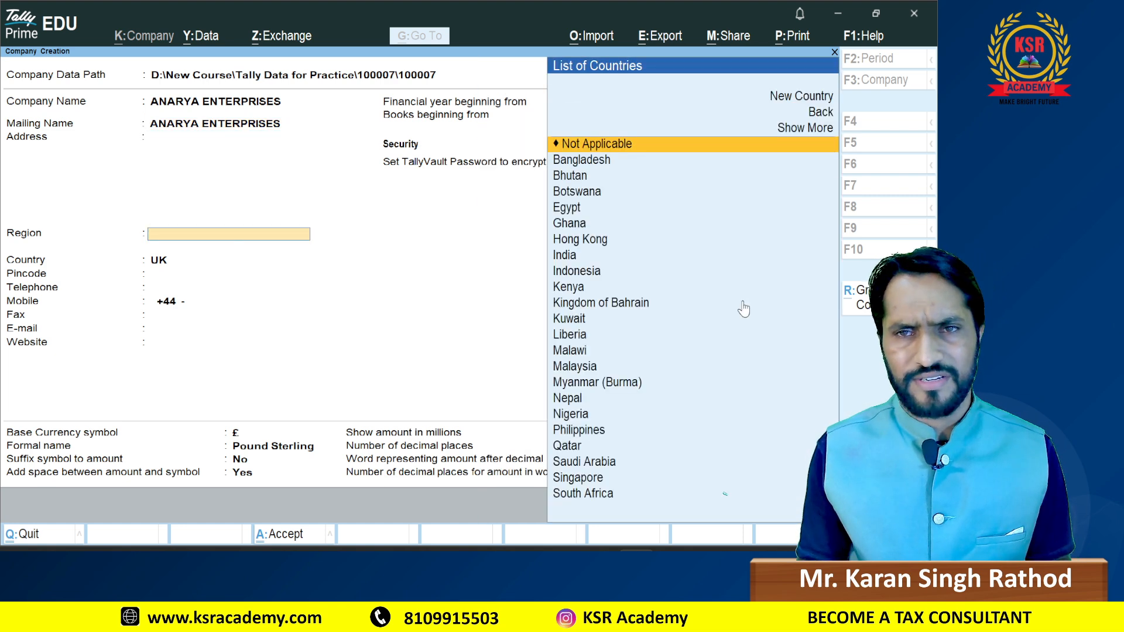
pyautogui.write('ind')
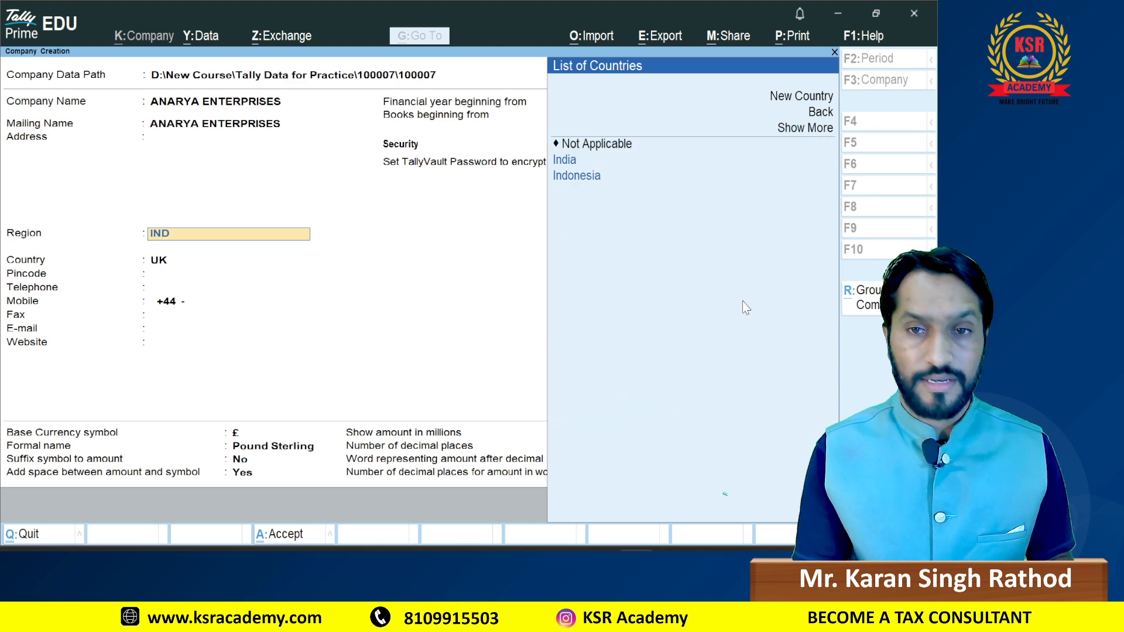
pyautogui.press('Down')
pyautogui.press('Return')
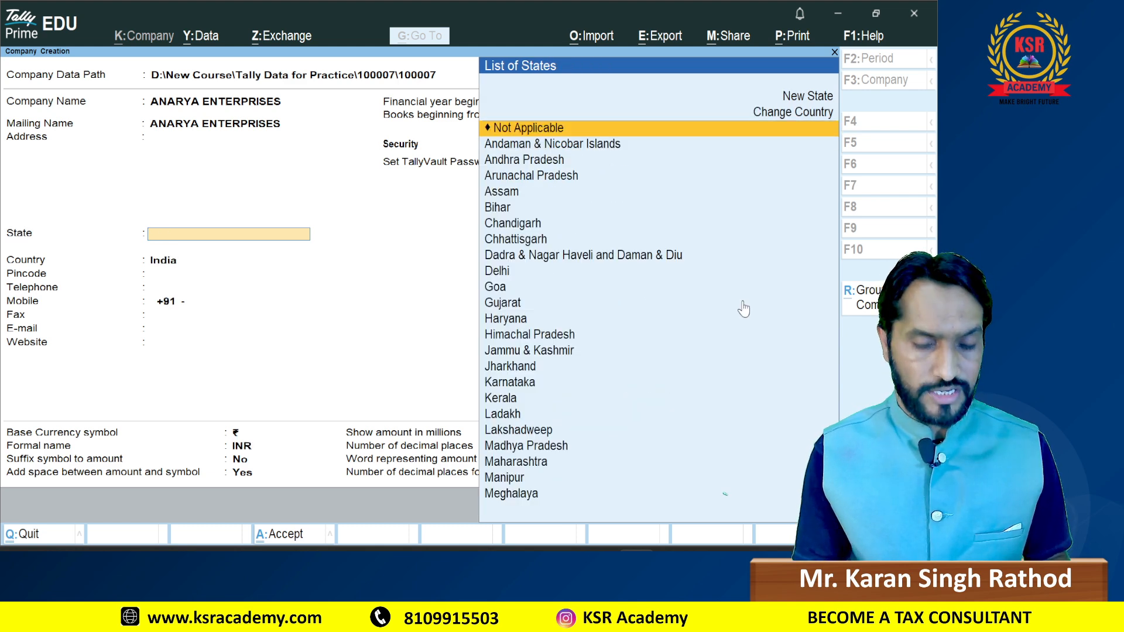
pyautogui.write('ma')
pyautogui.press('Down')
pyautogui.press('Down')
pyautogui.press('Up')
pyautogui.press('Return')
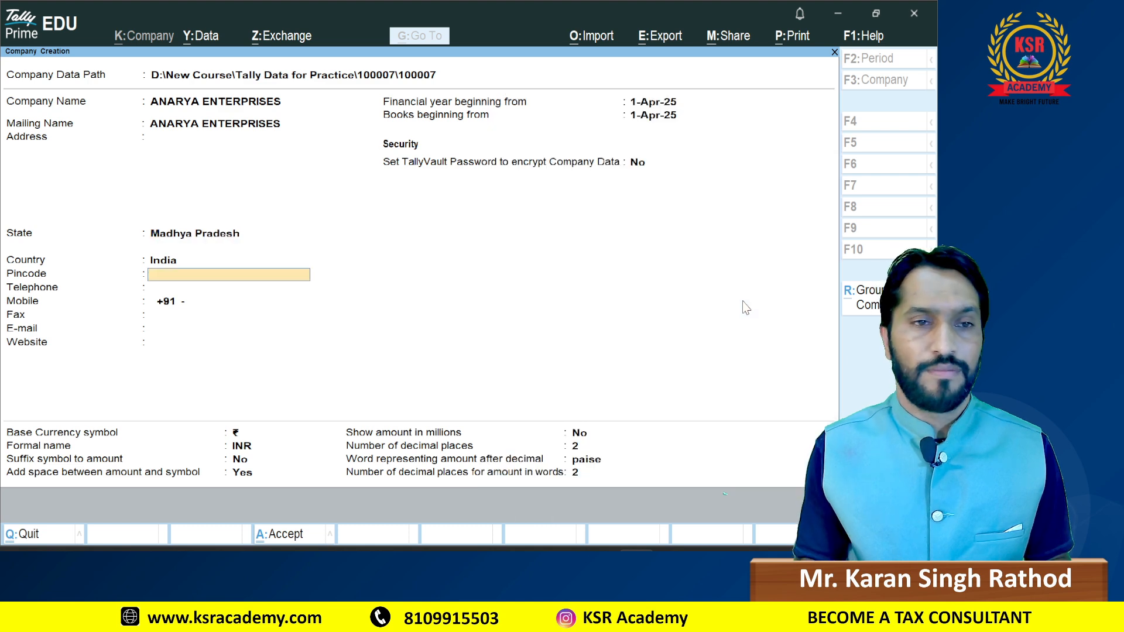
# Step: Leave the company's pincode and contact details blank and set the financial year to begin from 1-Apr-24
pyautogui.press('Return')
pyautogui.press('Return')
pyautogui.press('Return')
pyautogui.press('Return')
pyautogui.press('Return')
pyautogui.press('Return')
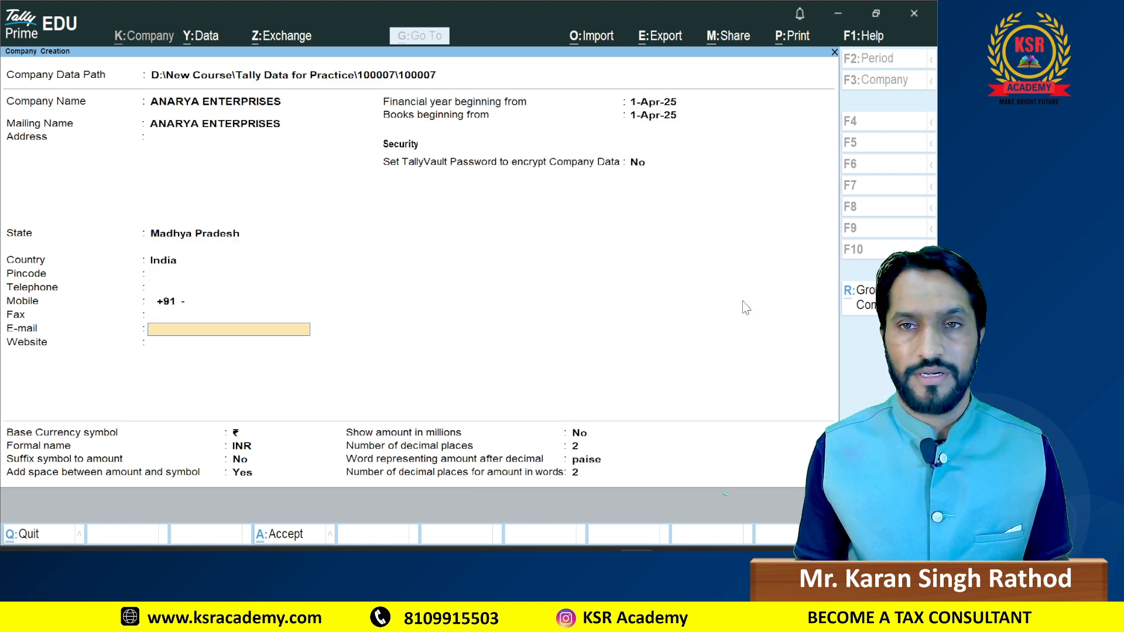
pyautogui.write('1.4.24')
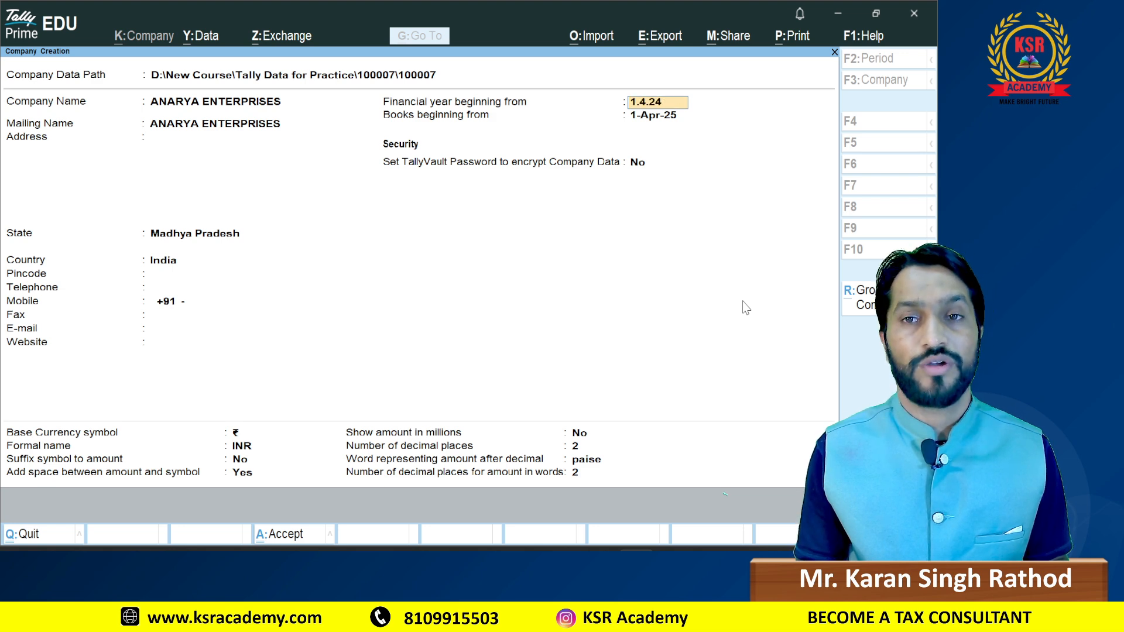
pyautogui.press('Return')
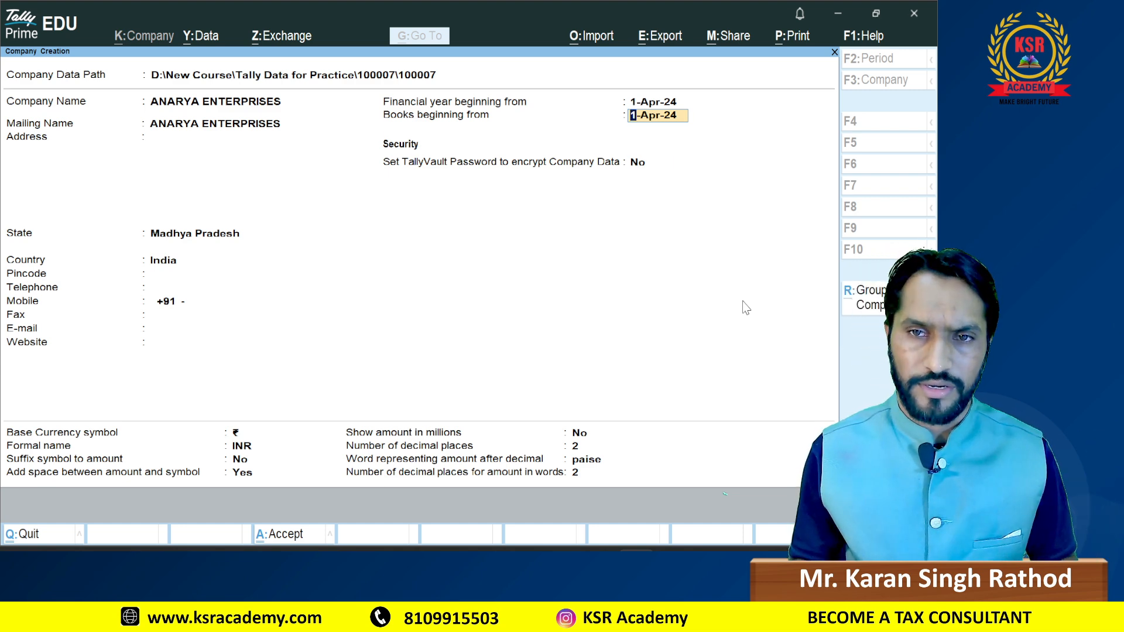
# Step: Keep the books beginning date, security and base currency settings at their defaults and save the new company
pyautogui.press('Return')
pyautogui.press('Return')
pyautogui.press('Return')
pyautogui.press('Return')
pyautogui.press('Return')
pyautogui.press('Return')
pyautogui.press('Return')
pyautogui.press('Return')
pyautogui.press('Return')
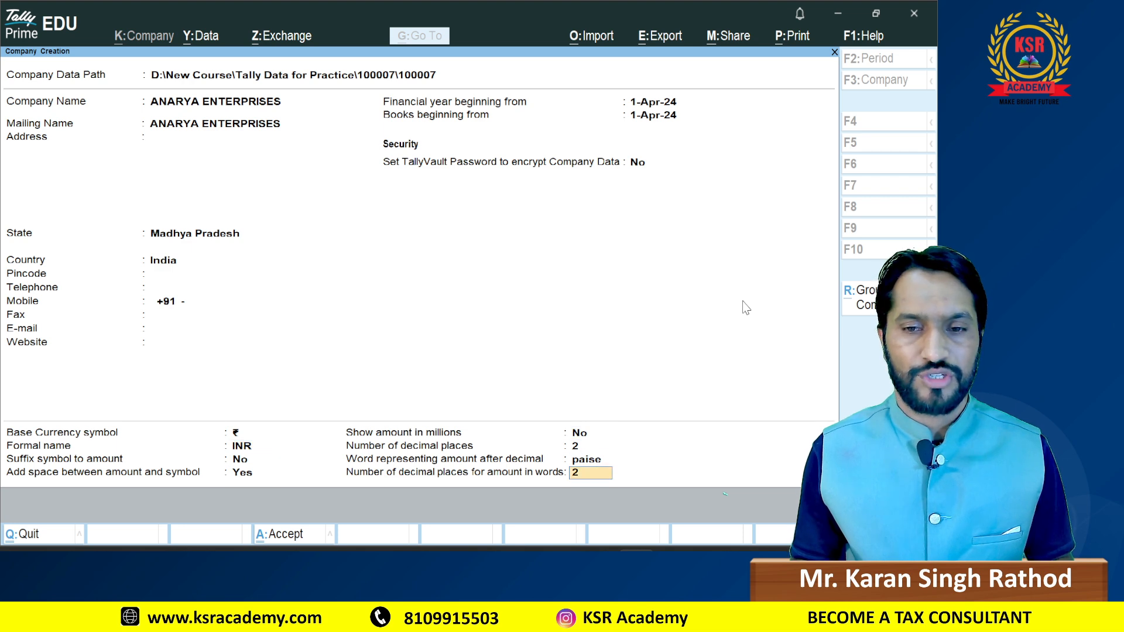
pyautogui.press('Return')
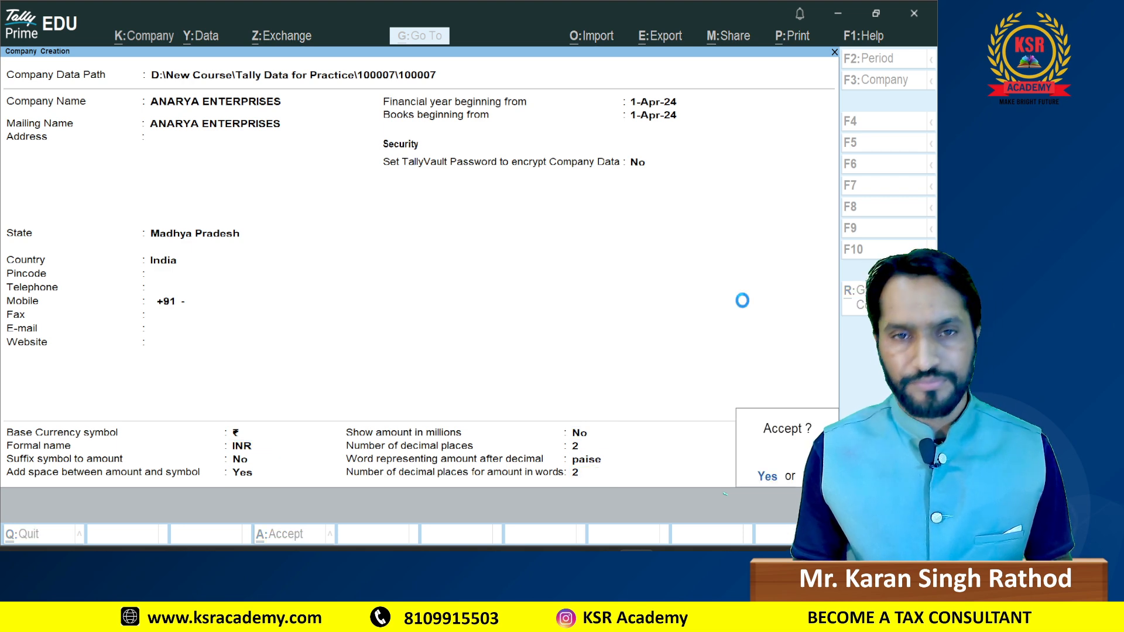
pyautogui.press('Return')
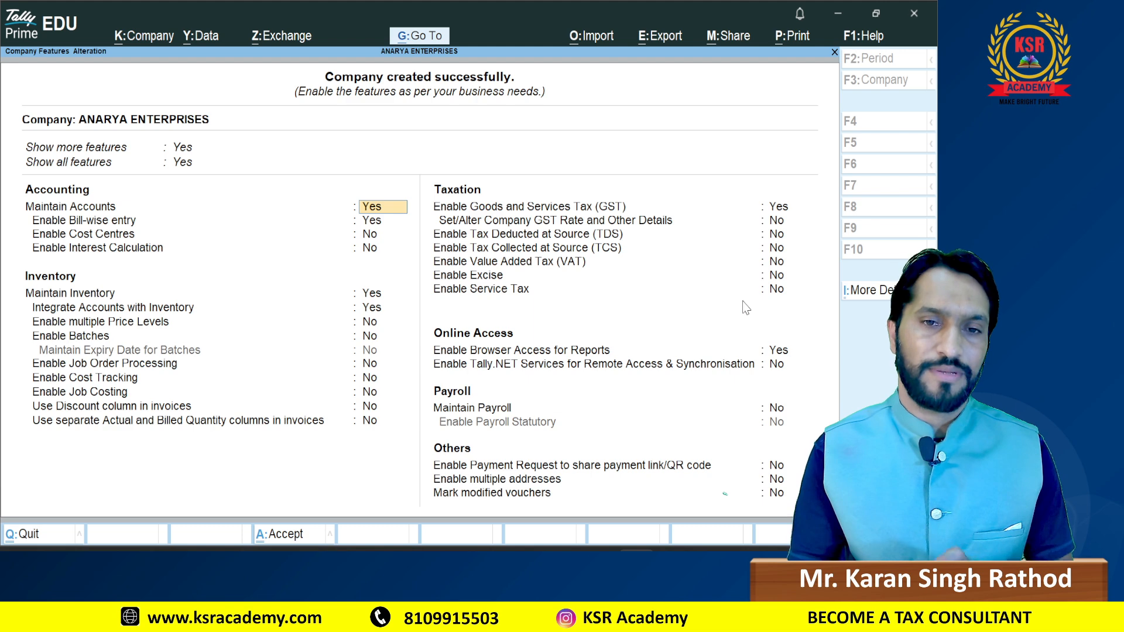
# Step: Disable Maintain Inventory and Goods and Services Tax (GST) in the company features and save them
pyautogui.press('Return')
pyautogui.press('Return')
pyautogui.press('Return')
pyautogui.press('Return')
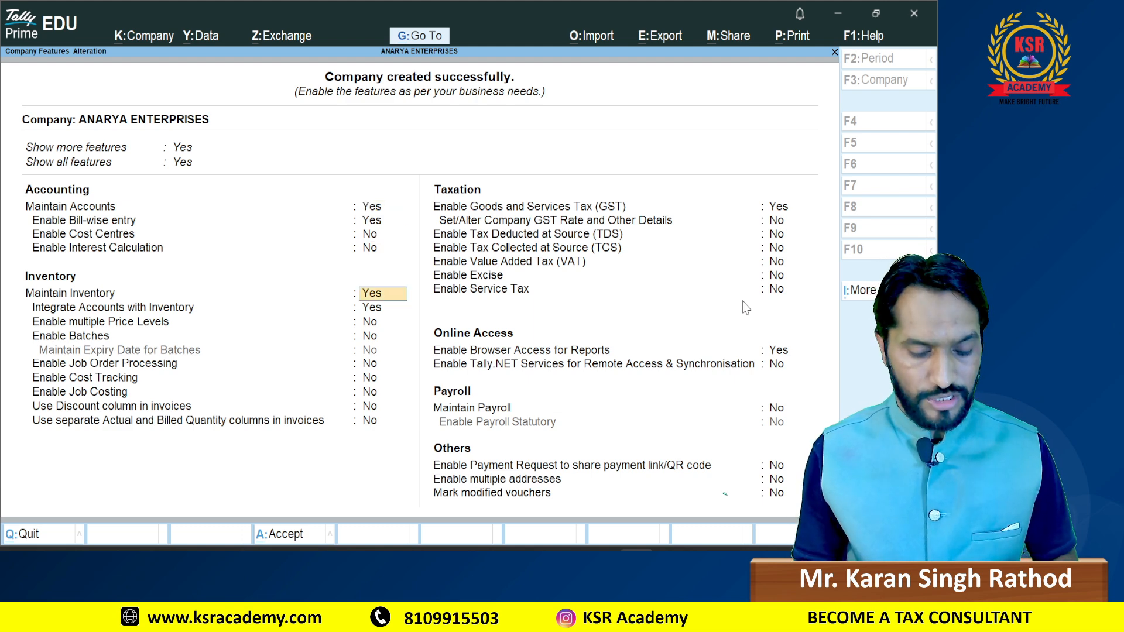
pyautogui.press('n')
pyautogui.press('Return')
pyautogui.press('n')
pyautogui.press('Return')
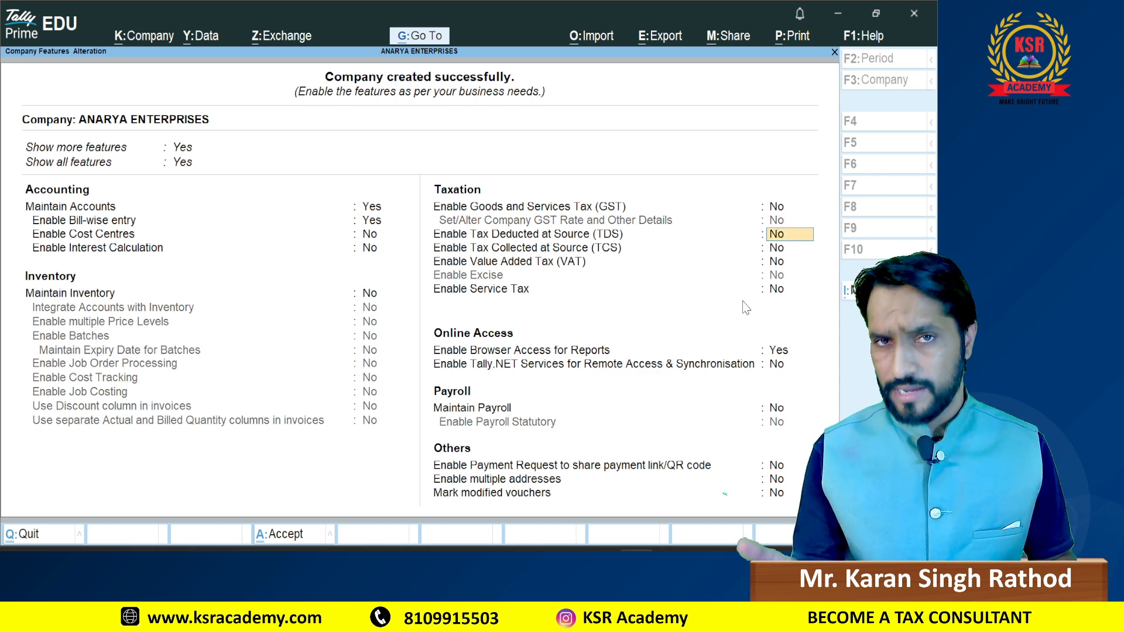
pyautogui.press('ctrl')
pyautogui.hotkey('ctrl', 'a')
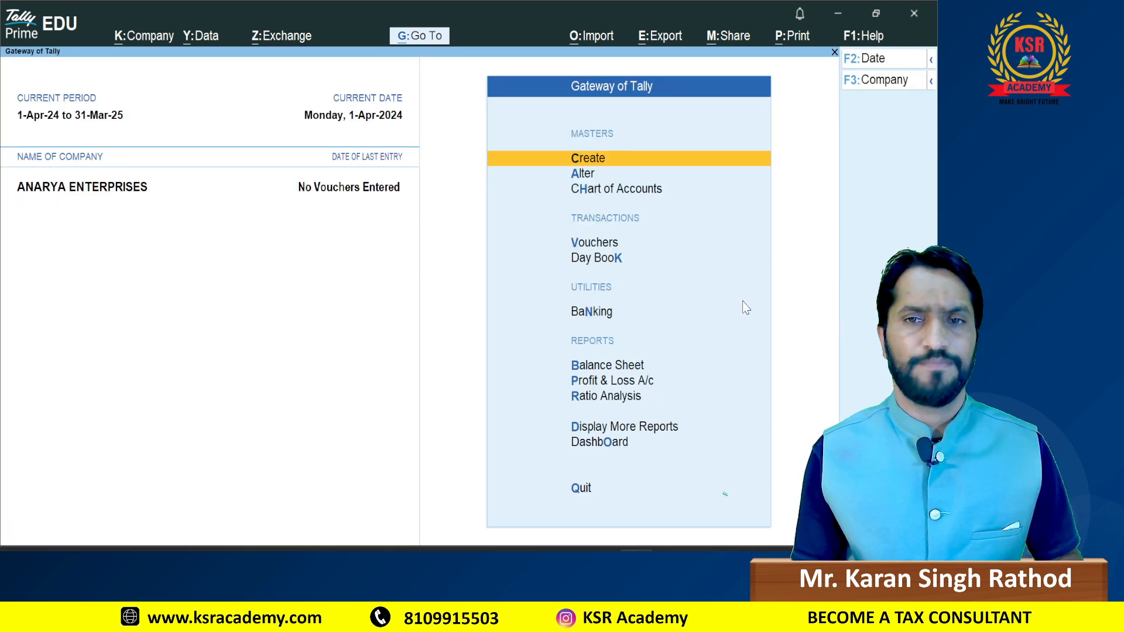
# Step: Switch to the Excel balance sheet and select the Capital Account amount
pyautogui.hotkey('alt', 'Tab')
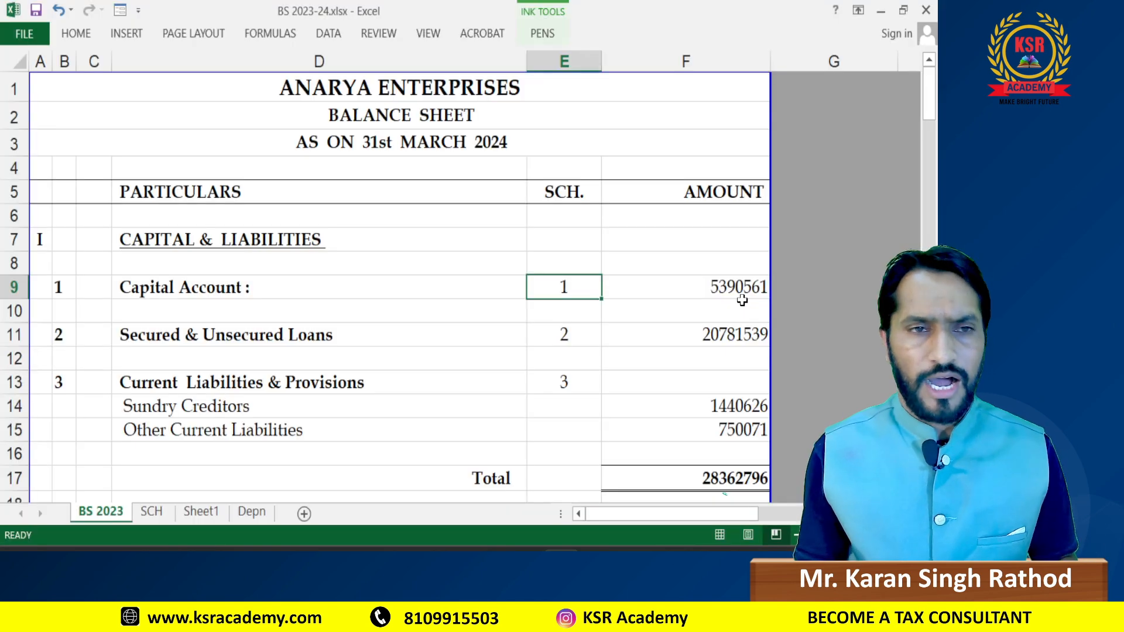
pyautogui.press('Left')
pyautogui.press('Left')
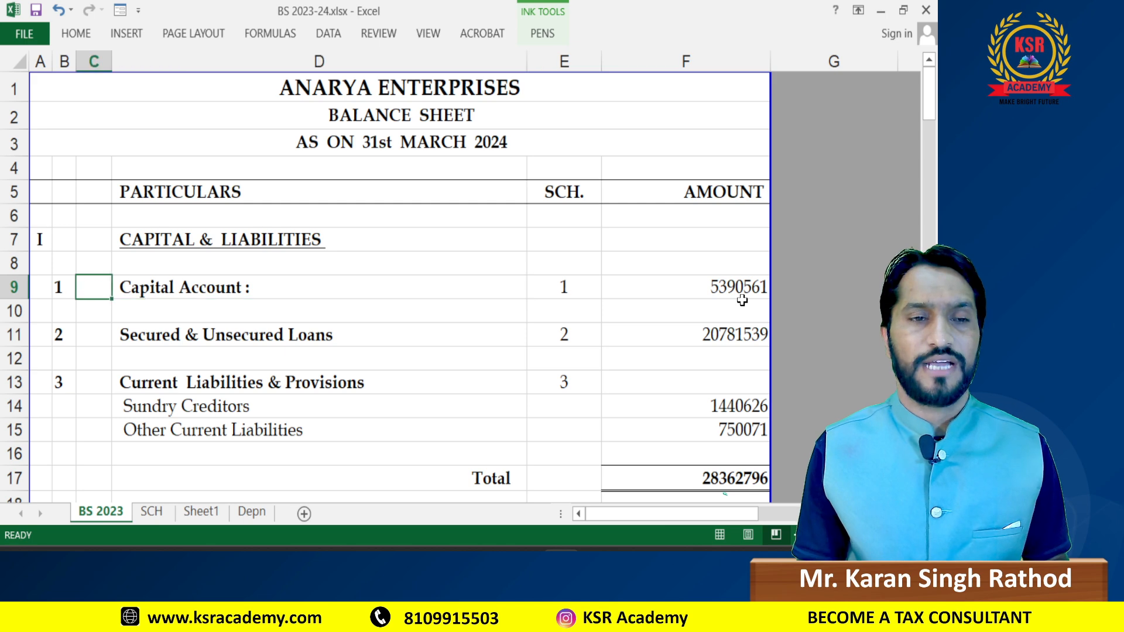
pyautogui.press('Right')
pyautogui.press('Right')
pyautogui.press('Right')
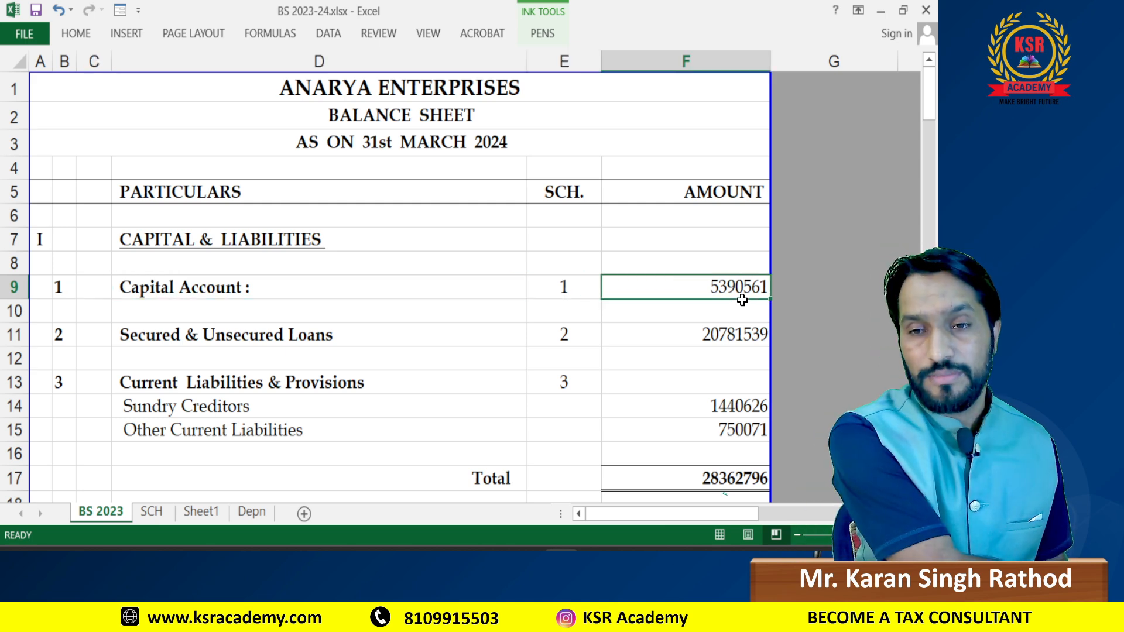
# Step: Look over the liabilities and assets sections of the whole balance sheet and return to the Capital Account row
pyautogui.keyDown('ctrl'); pyautogui.scroll(-4, 677, 366); pyautogui.keyUp('ctrl')
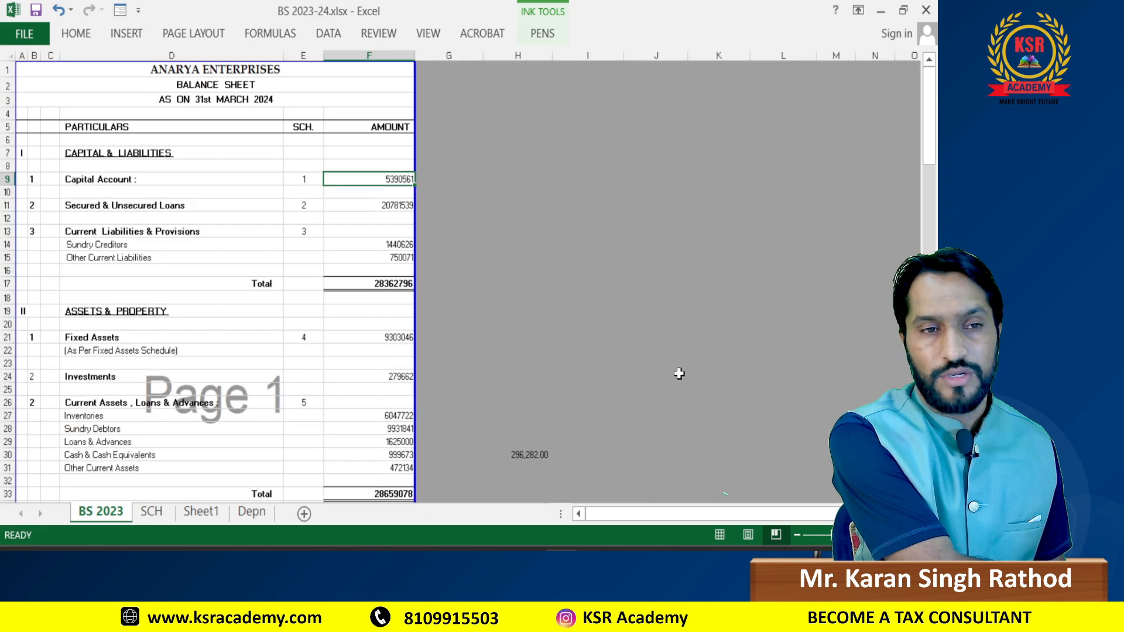
pyautogui.keyDown('ctrl'); pyautogui.scroll(2, 296, 404); pyautogui.keyUp('ctrl')
pyautogui.keyDown('ctrl'); pyautogui.scroll(2, 319, 386); pyautogui.keyUp('ctrl')
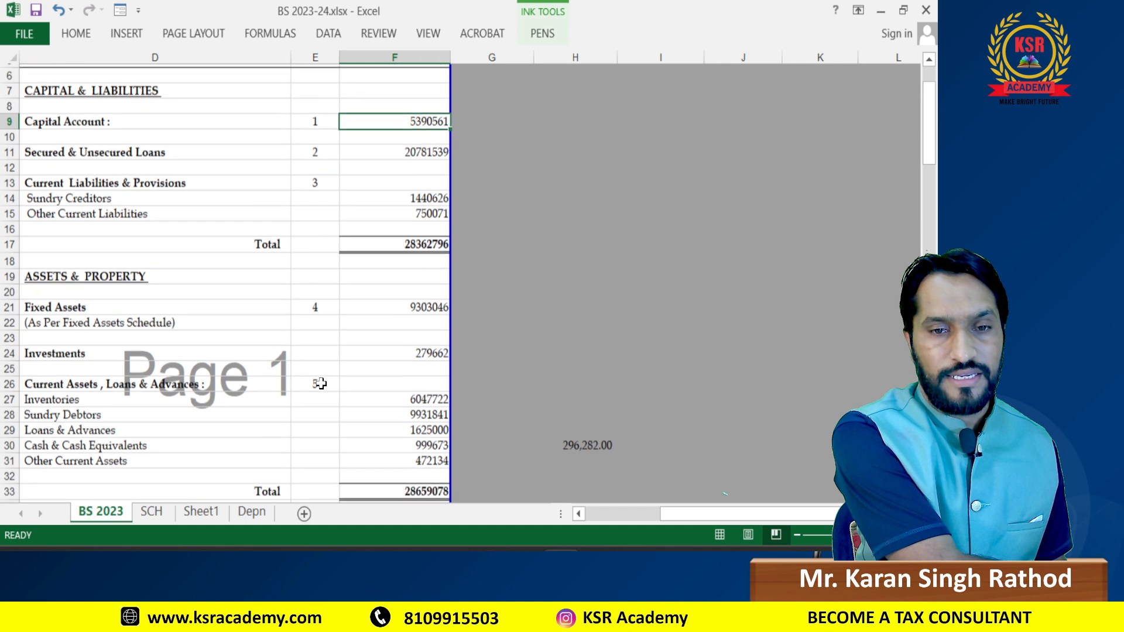
pyautogui.scroll(-2, 319, 382)
pyautogui.scroll(4, 320, 378)
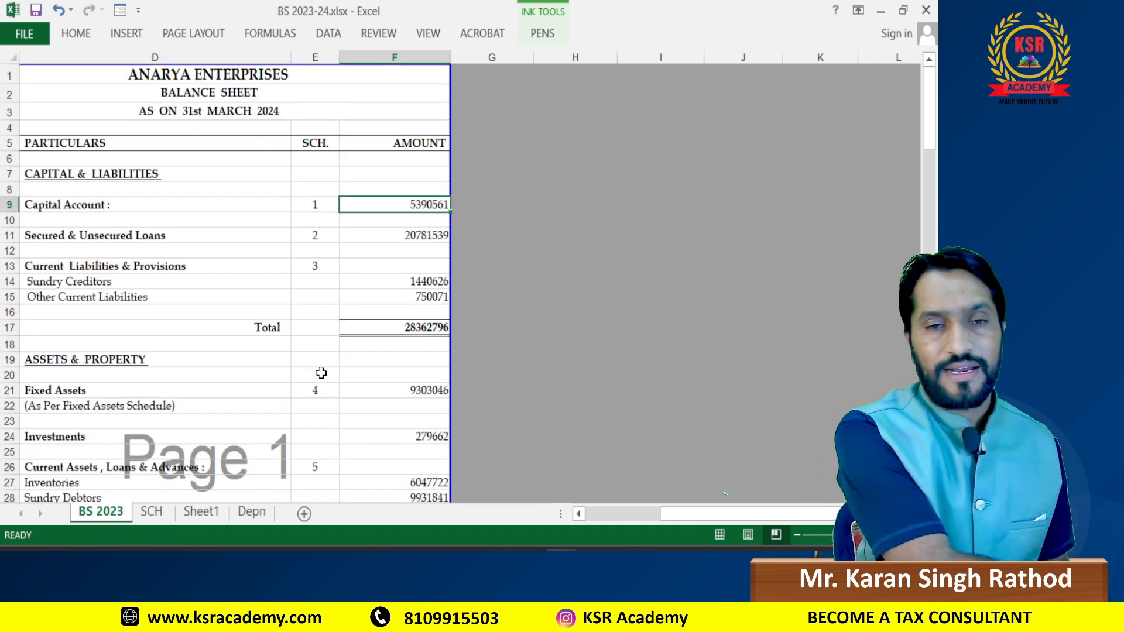
pyautogui.keyDown('ctrl'); pyautogui.scroll(4, 389, 321); pyautogui.keyUp('ctrl')
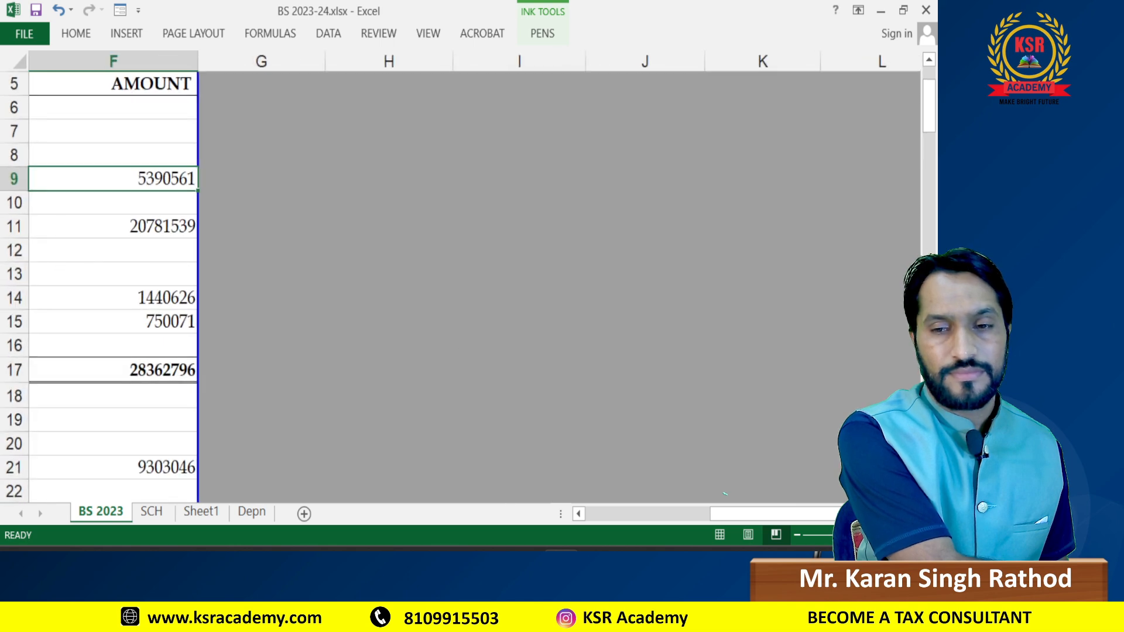
pyautogui.moveTo(843, 514); pyautogui.dragTo(554, 496)
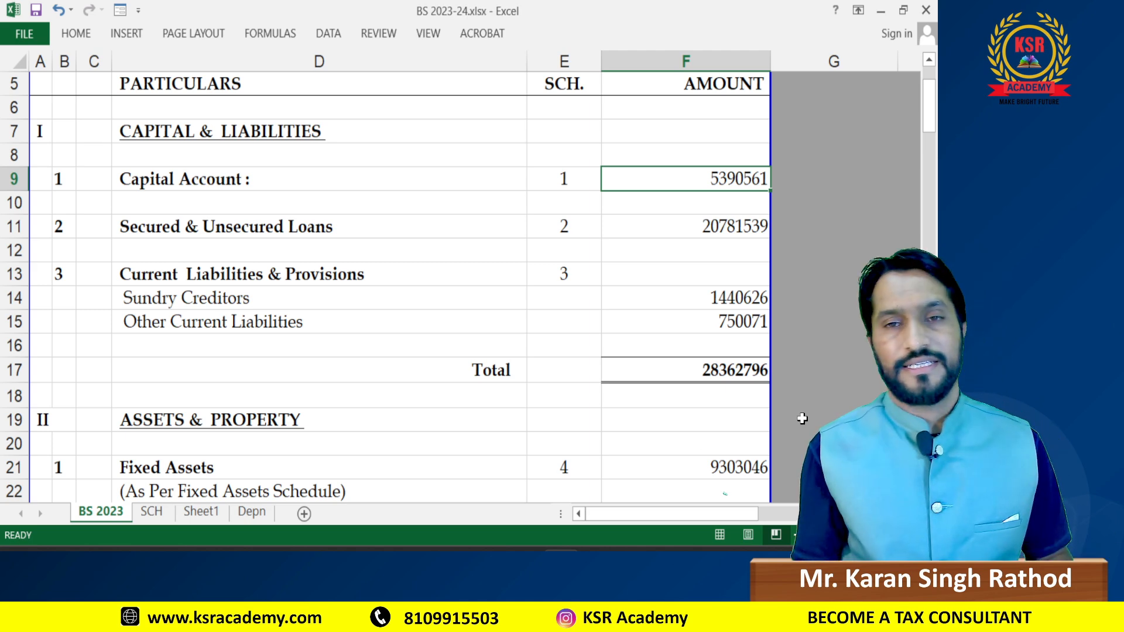
# Step: Examine the Capital Account row's particulars, schedule number and amount
pyautogui.press('Left')
pyautogui.press('Left')
pyautogui.press('Left')
pyautogui.press('Right')
pyautogui.press('Right')
pyautogui.press('Right')
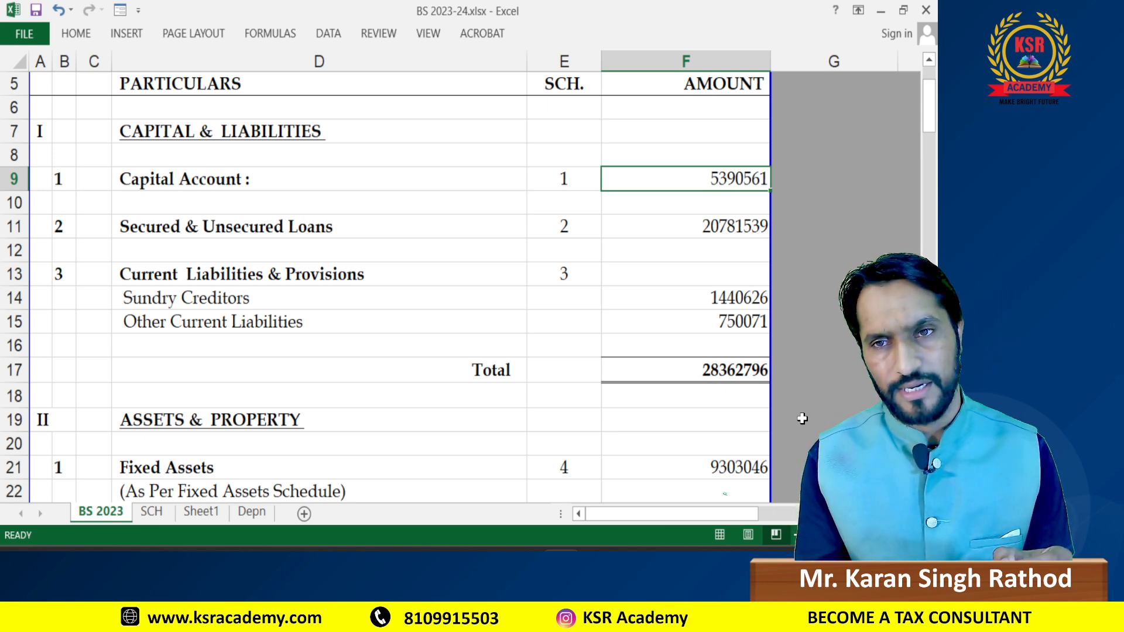
pyautogui.press('Left')
pyautogui.press('Left')
pyautogui.press('Left')
pyautogui.press('Right')
pyautogui.press('Right')
pyautogui.press('Right')
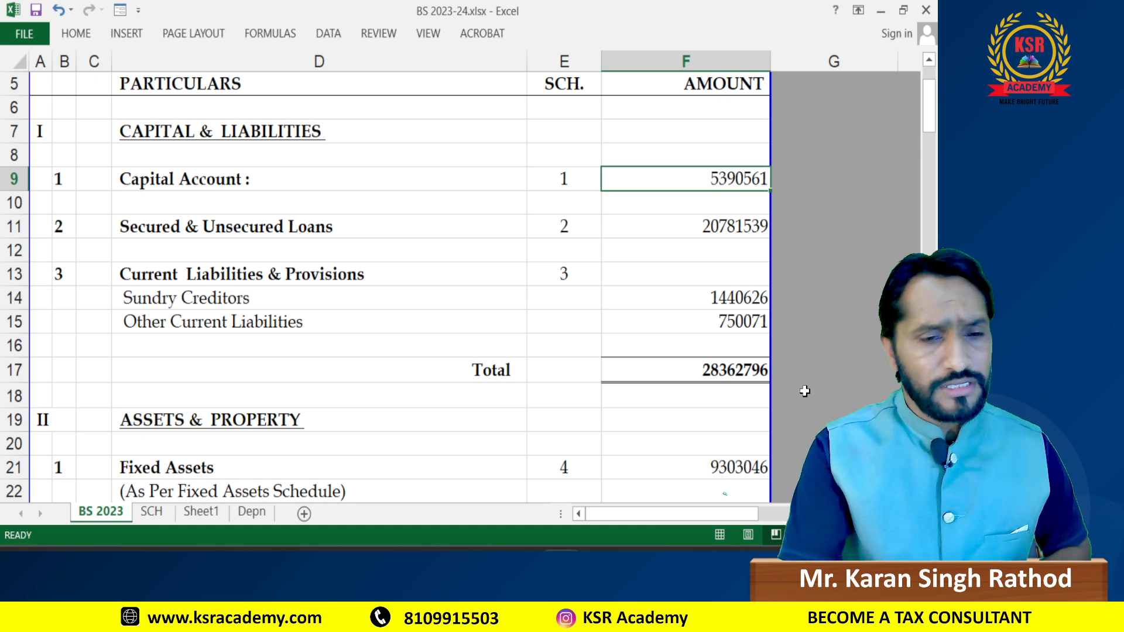
# Step: Open the SCH sheet and review the proprietor's capital schedule from the opening balance down to the closing balance
pyautogui.click(151, 511)
pyautogui.scroll(-1, 398, 294)
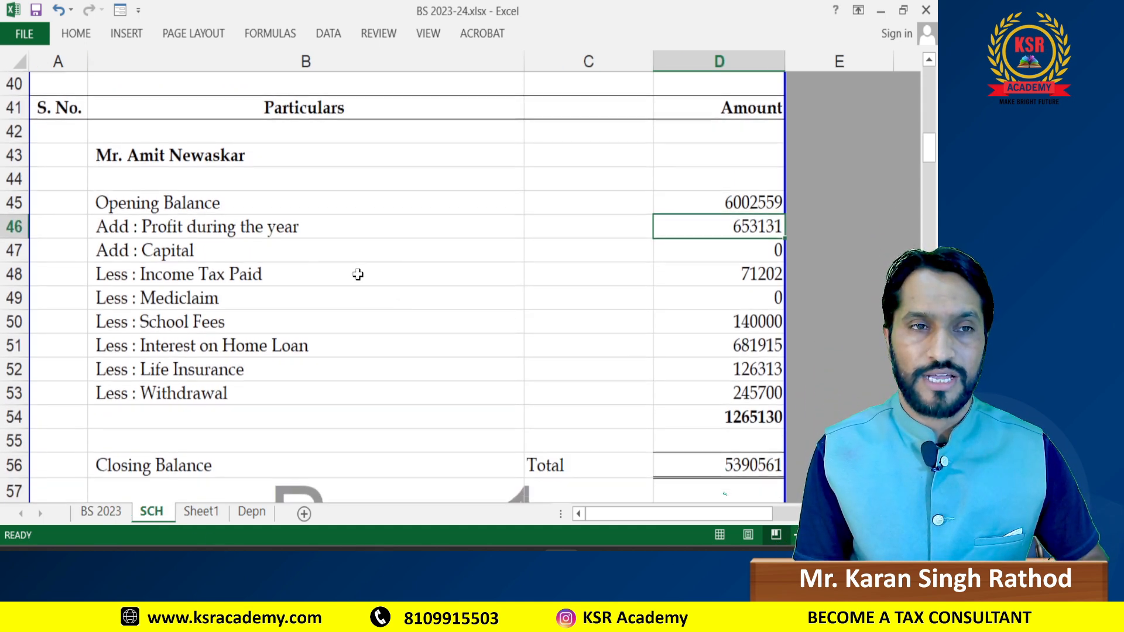
pyautogui.click(146, 155)
pyautogui.press('Down')
pyautogui.click(143, 202)
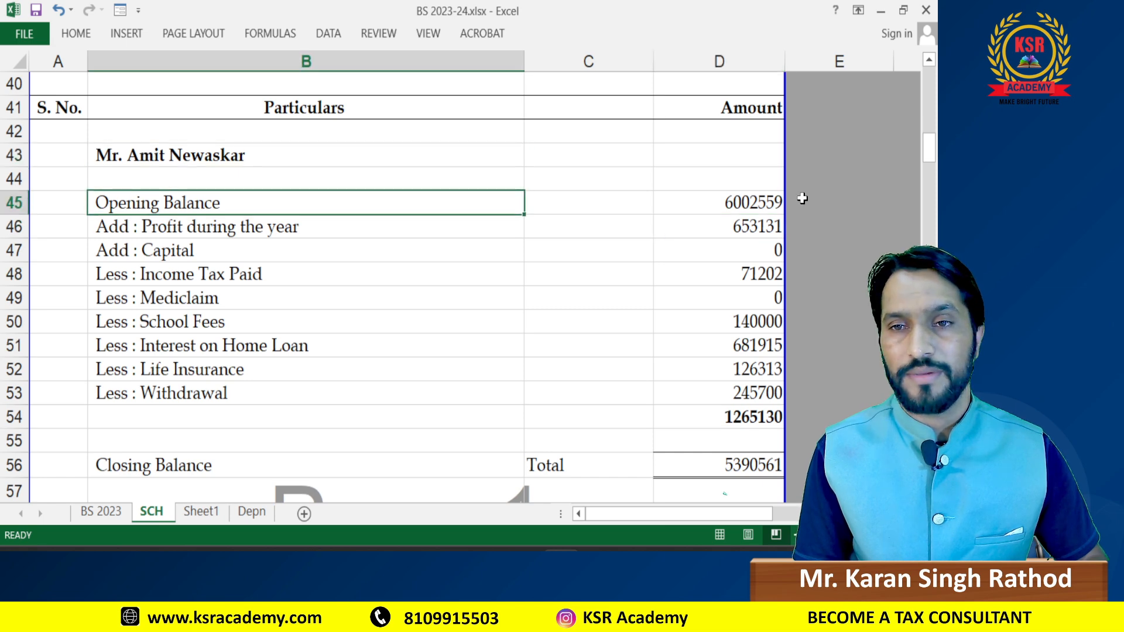
pyautogui.click(735, 234)
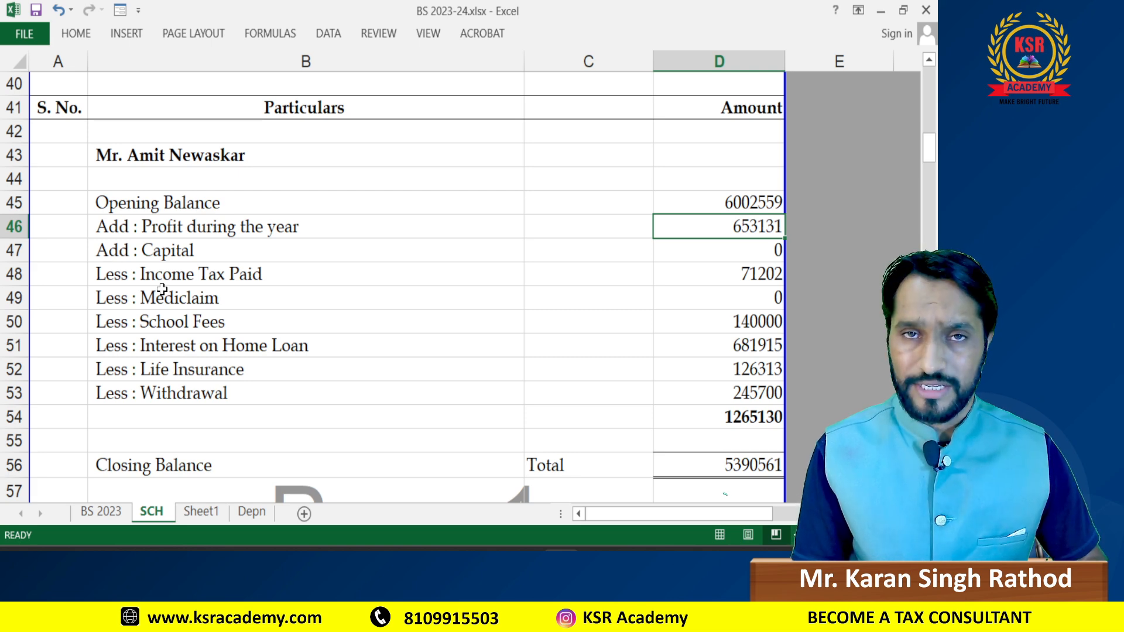
pyautogui.click(735, 467)
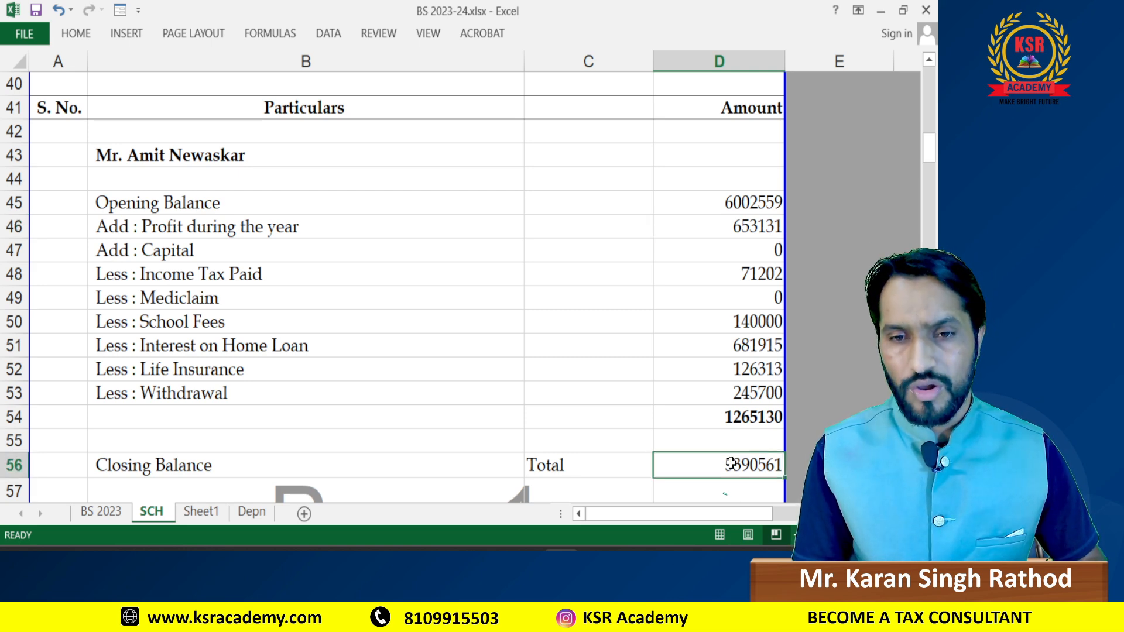
pyautogui.scroll(-1, 635, 313)
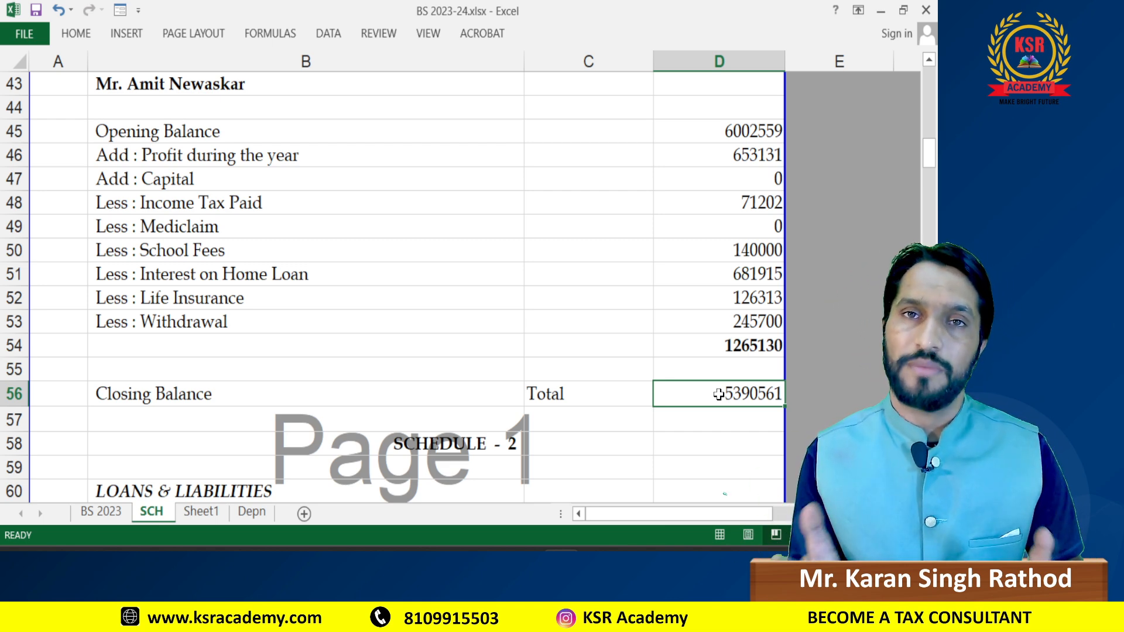
# Step: Switch to TallyPrime and start a new ledger named CAPITAL A/C
pyautogui.hotkey('alt', 'Tab')
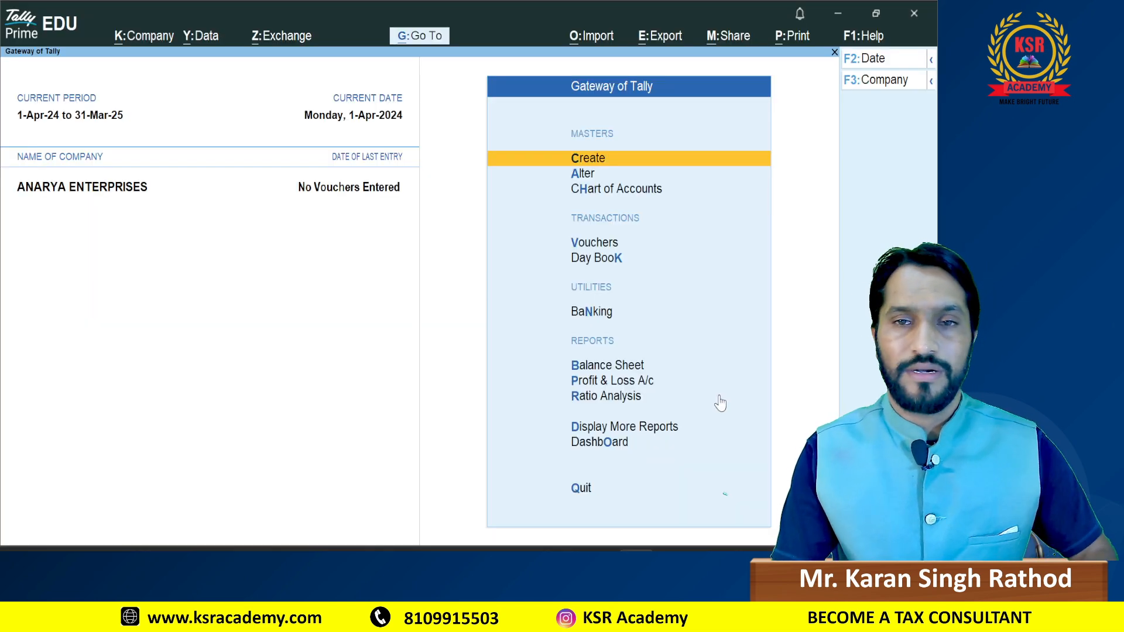
pyautogui.press('Return')
pyautogui.press('Down')
pyautogui.press('Return')
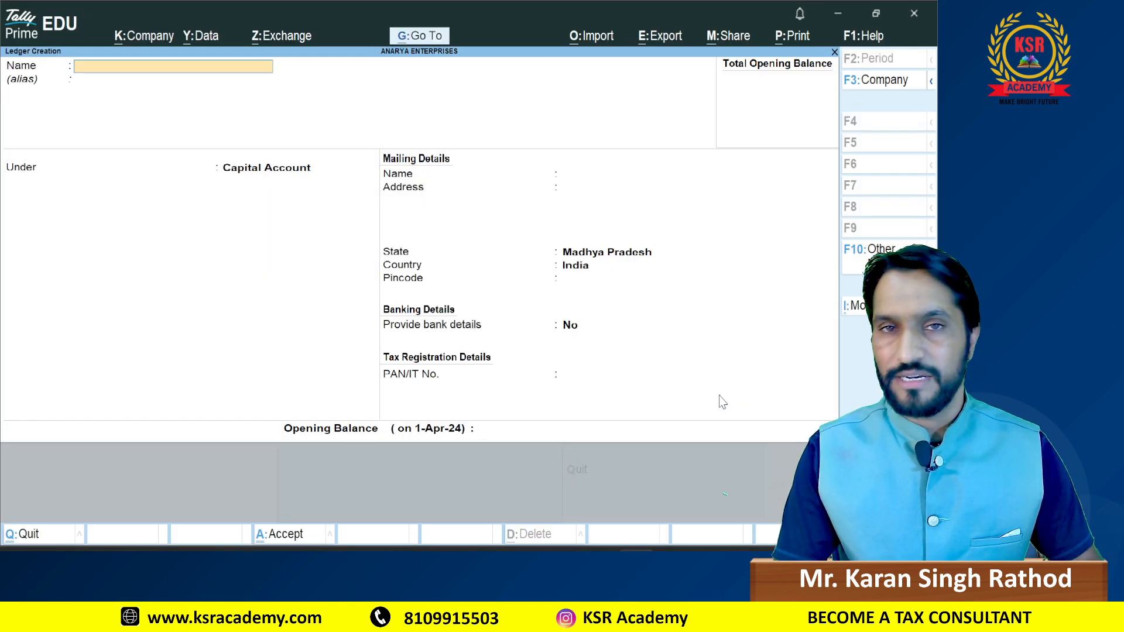
pyautogui.write('CAPI')
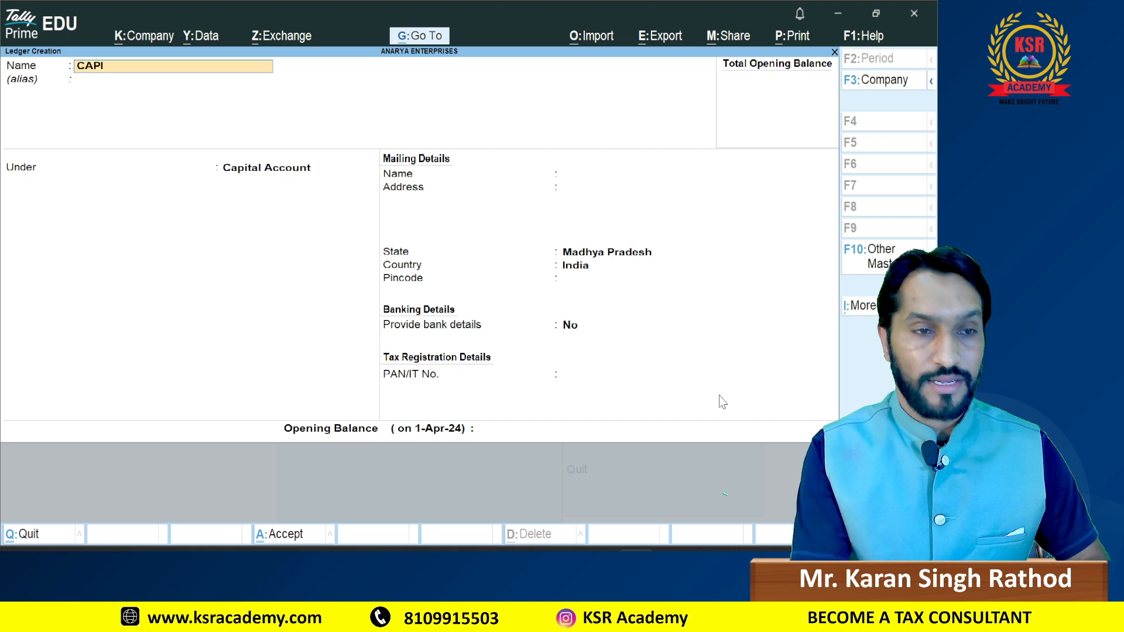
pyautogui.write('TAL A/C')
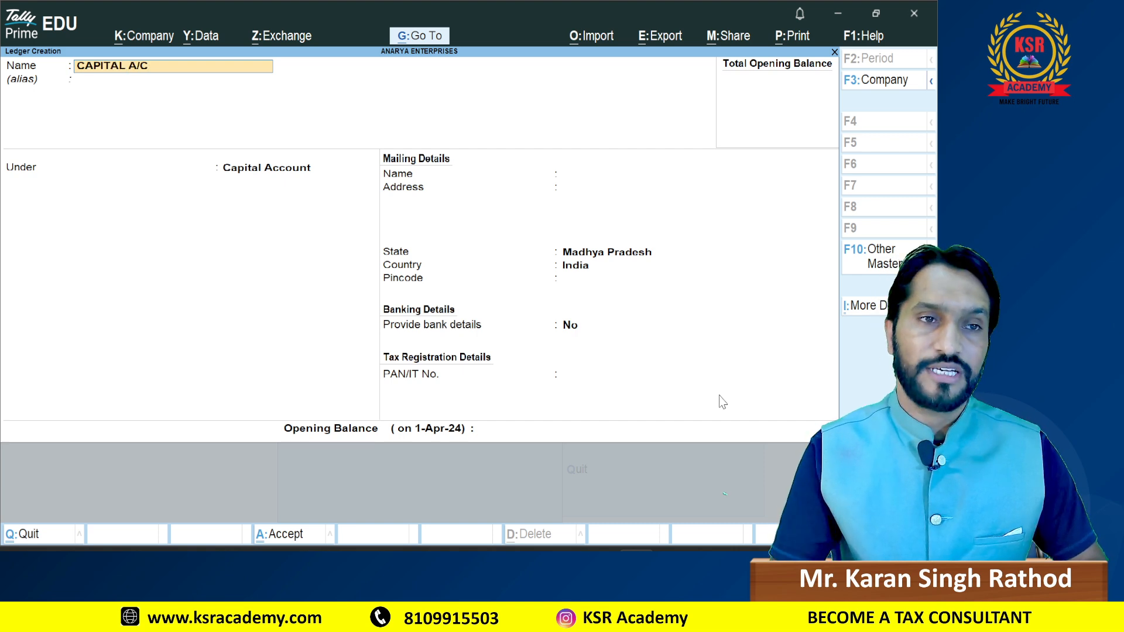
# Step: Keep the ledger under the Capital Account group with no alias and accept the default mailing, bank and tax details
pyautogui.press('Return')
pyautogui.press('Return')
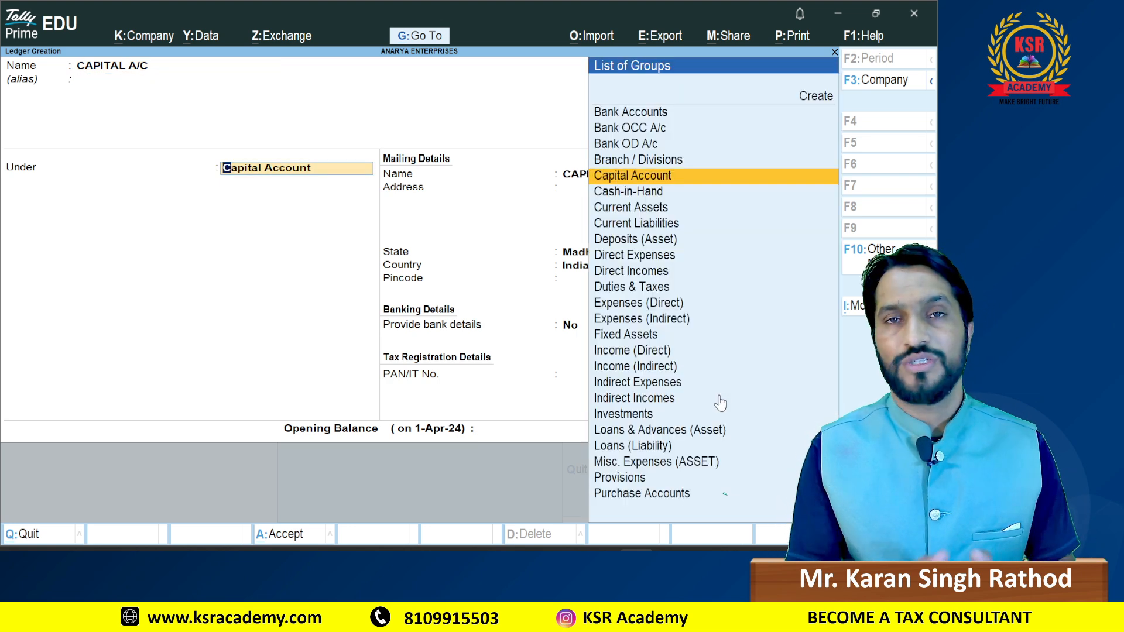
pyautogui.press('Return')
pyautogui.press('Return')
pyautogui.press('Return')
pyautogui.press('Return')
pyautogui.press('Return')
pyautogui.press('Return')
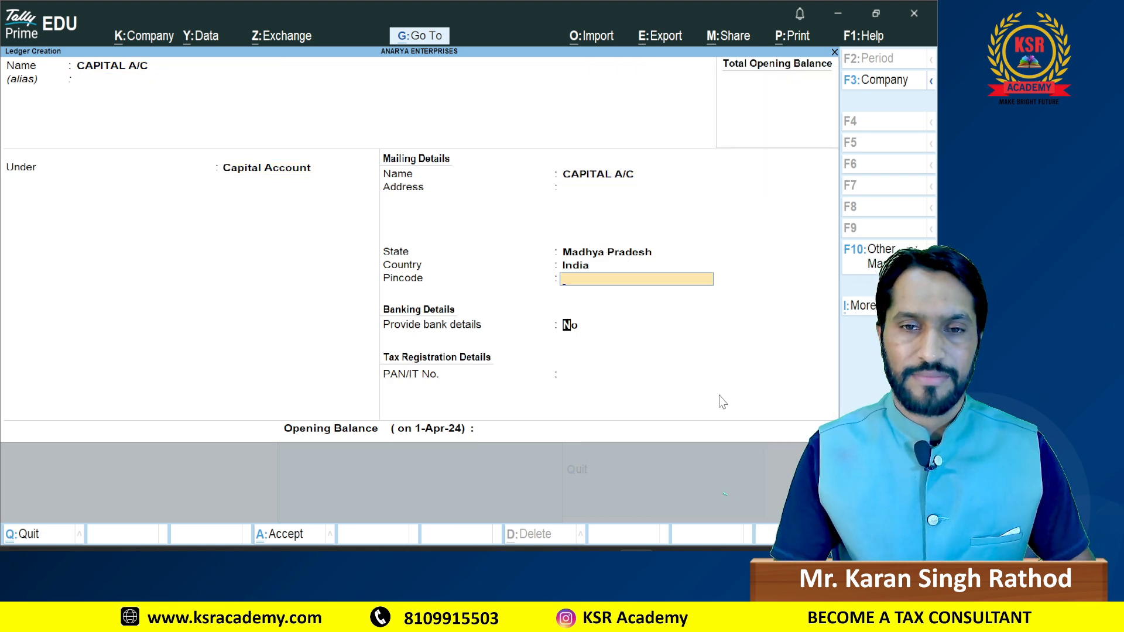
# Step: Set the CAPITAL A/C opening balance to 5390561 Cr, checking it against the closing balance in the Excel schedule
pyautogui.hotkey('alt', 'Tab')
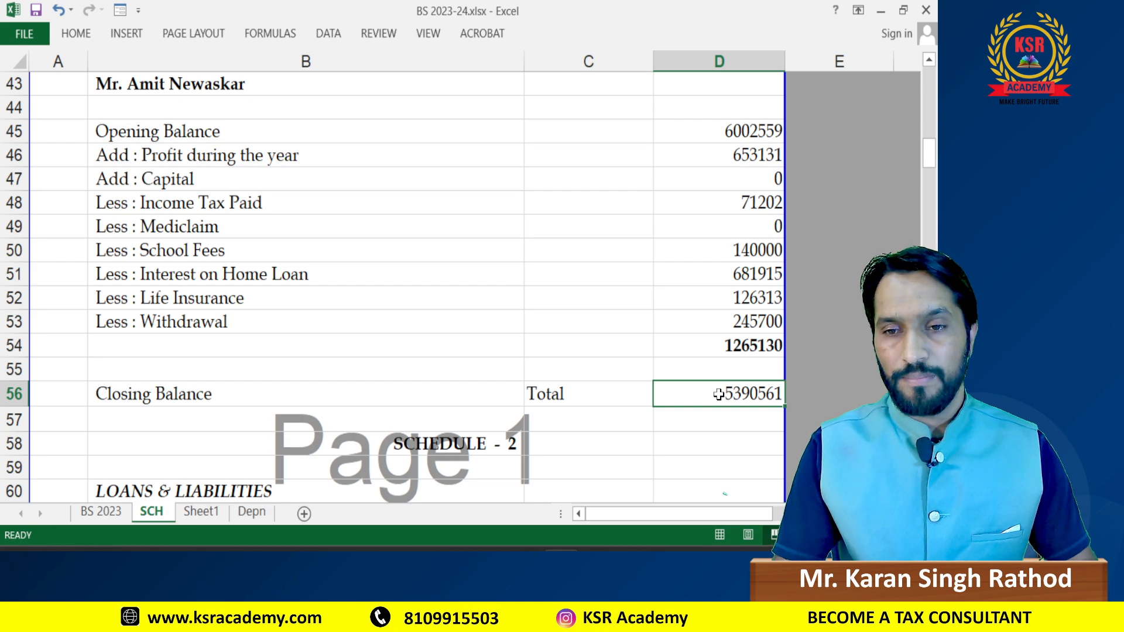
pyautogui.hotkey('alt', 'Tab')
pyautogui.write('539')
pyautogui.hotkey('alt', 'Tab')
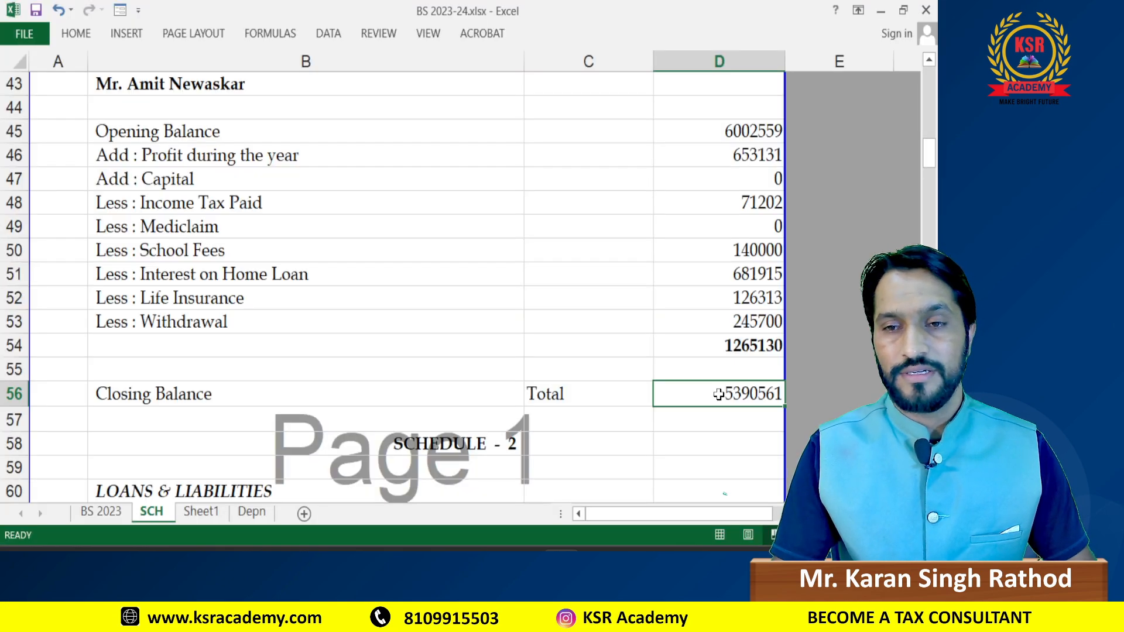
pyautogui.hotkey('alt', 'Tab')
pyautogui.write('0561')
pyautogui.press('Return')
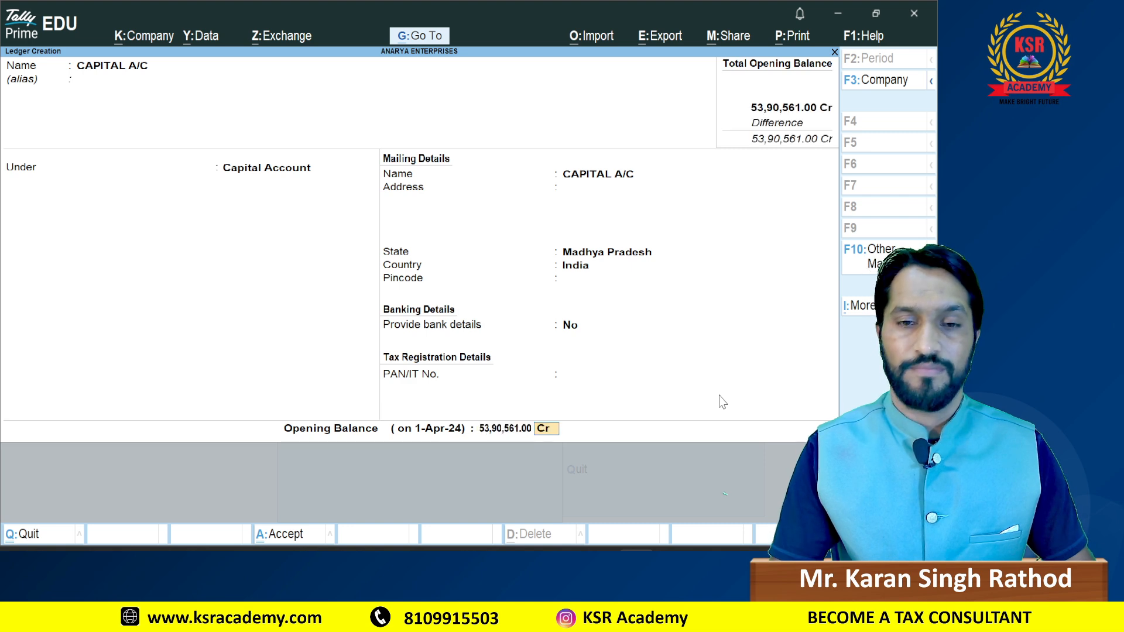
pyautogui.hotkey('alt', 'Tab')
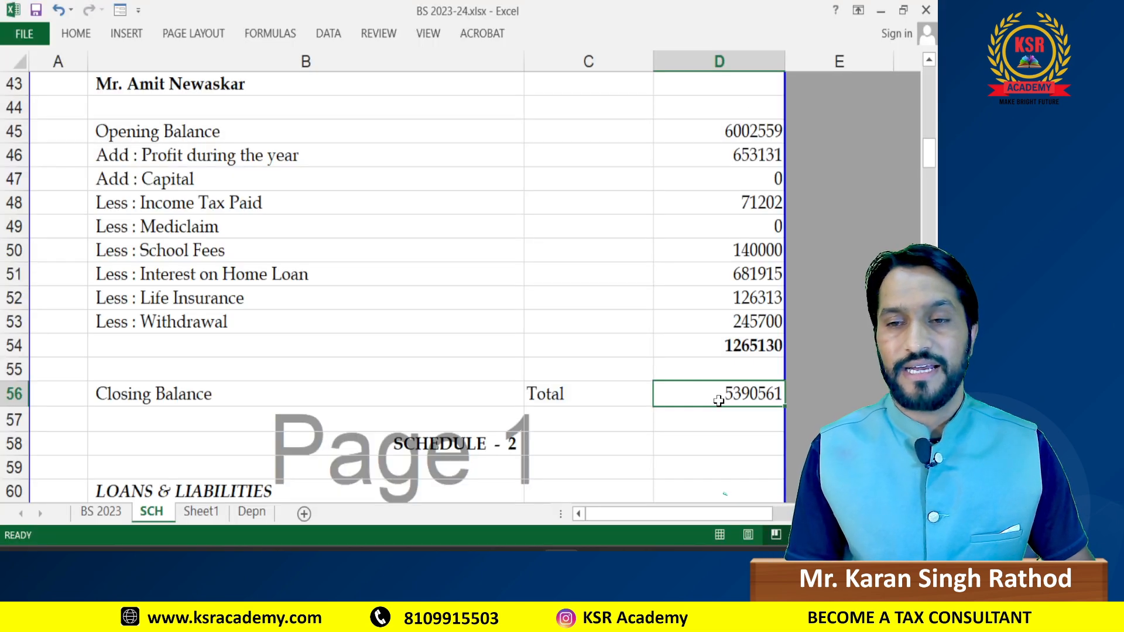
pyautogui.hotkey('alt', 'Tab')
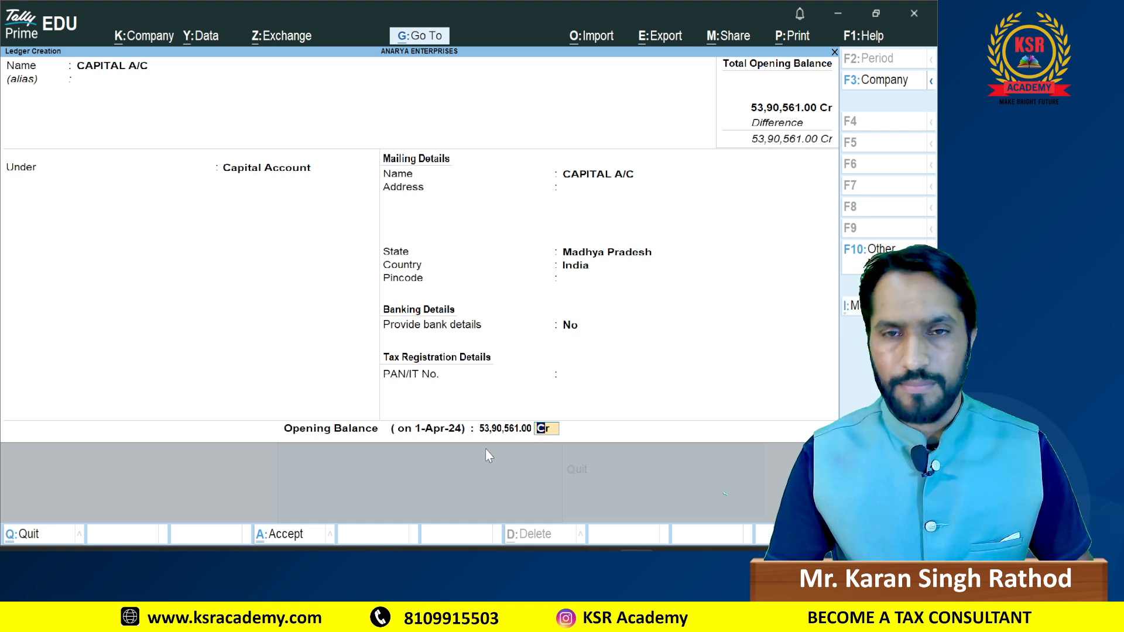
# Step: Keep the CAPITAL A/C opening balance on the credit side and save the ledger
pyautogui.press('Return')
pyautogui.press('Return')
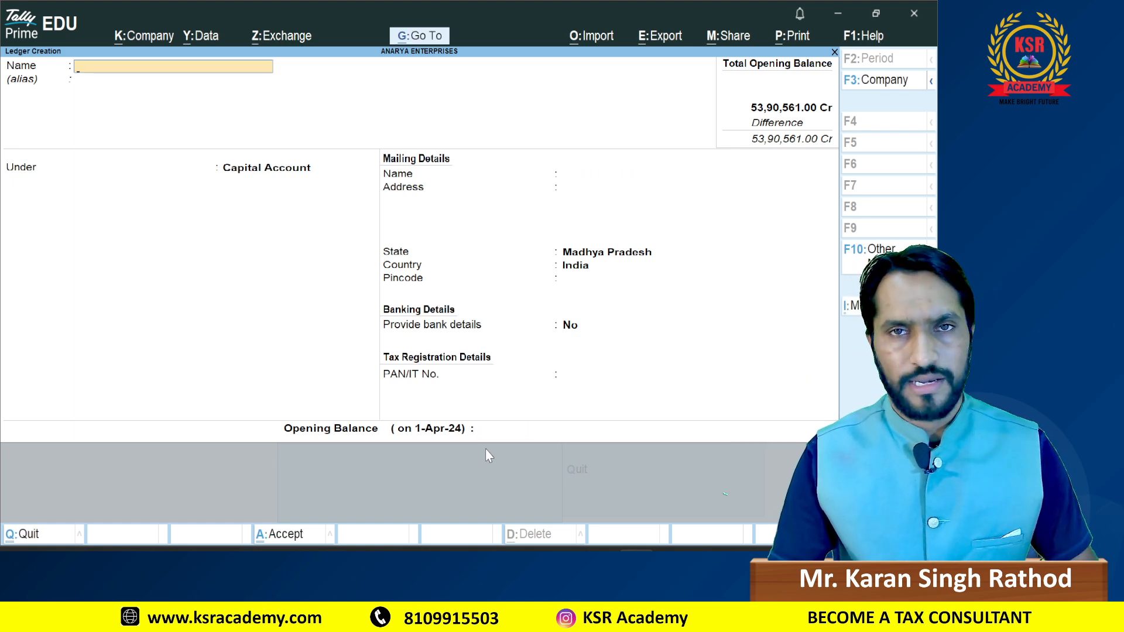
# Step: Switch to Excel, check the Secured & Unsecured Loans amount on the BS 2023 sheet, and review Schedule 2 on the SCH sheet
pyautogui.hotkey('alt', 'Tab')
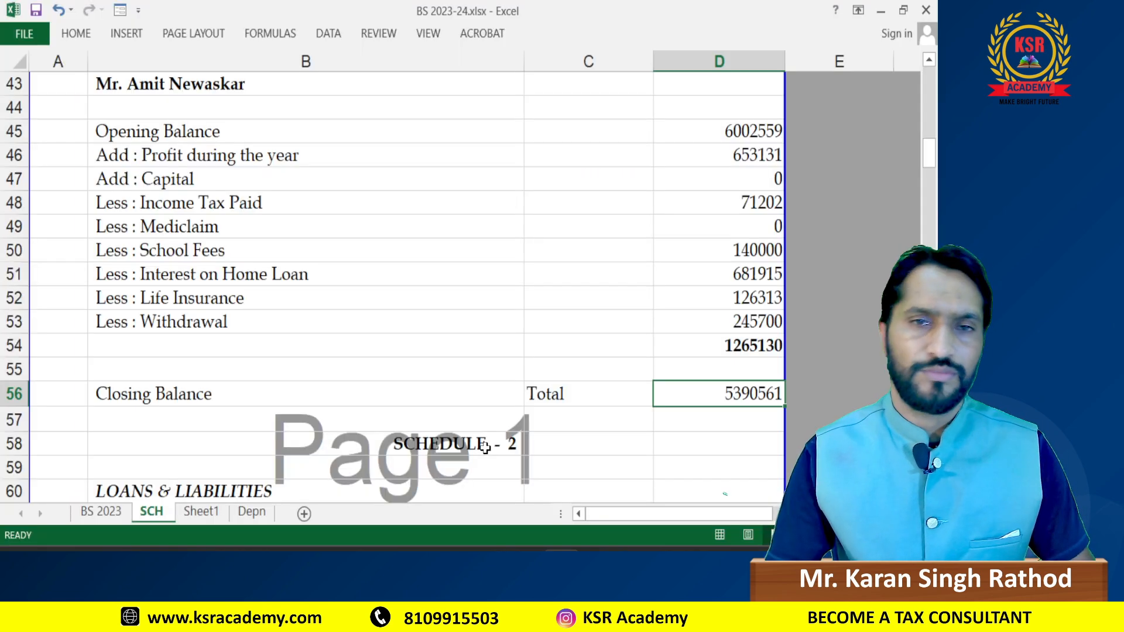
pyautogui.click(100, 514)
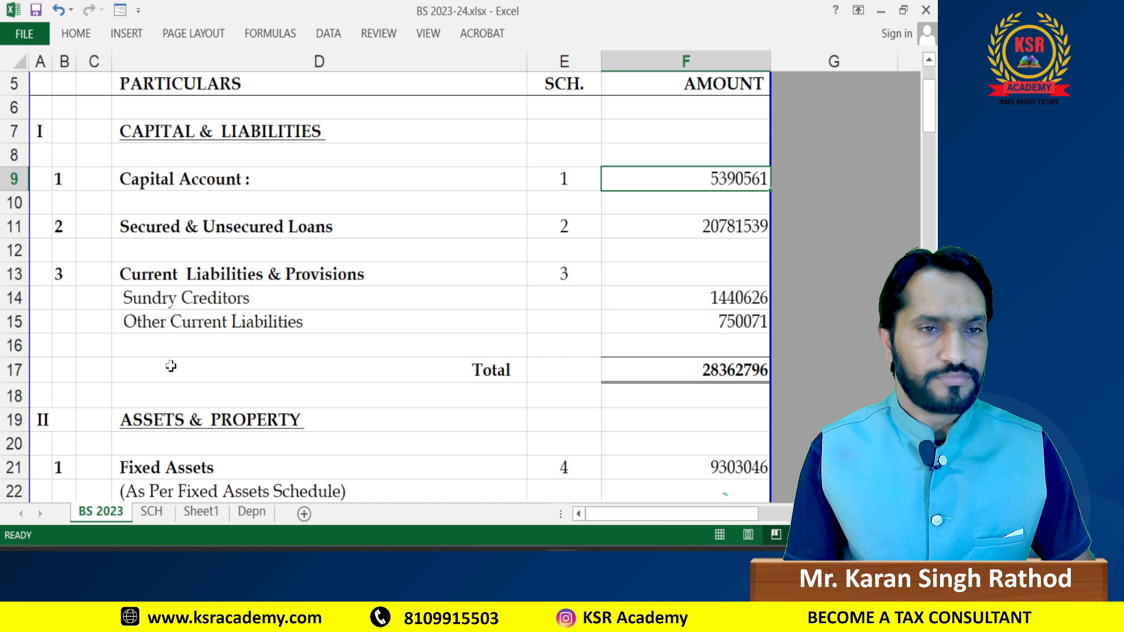
pyautogui.click(647, 228)
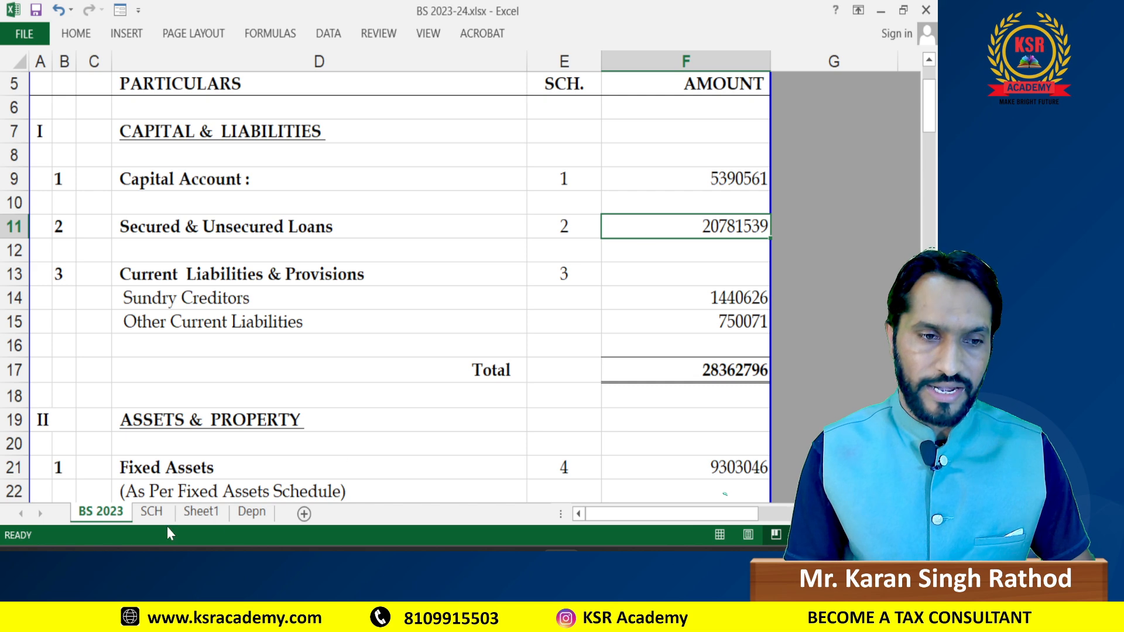
pyautogui.click(152, 513)
pyautogui.scroll(-3, 465, 314)
pyautogui.scroll(-2, 466, 314)
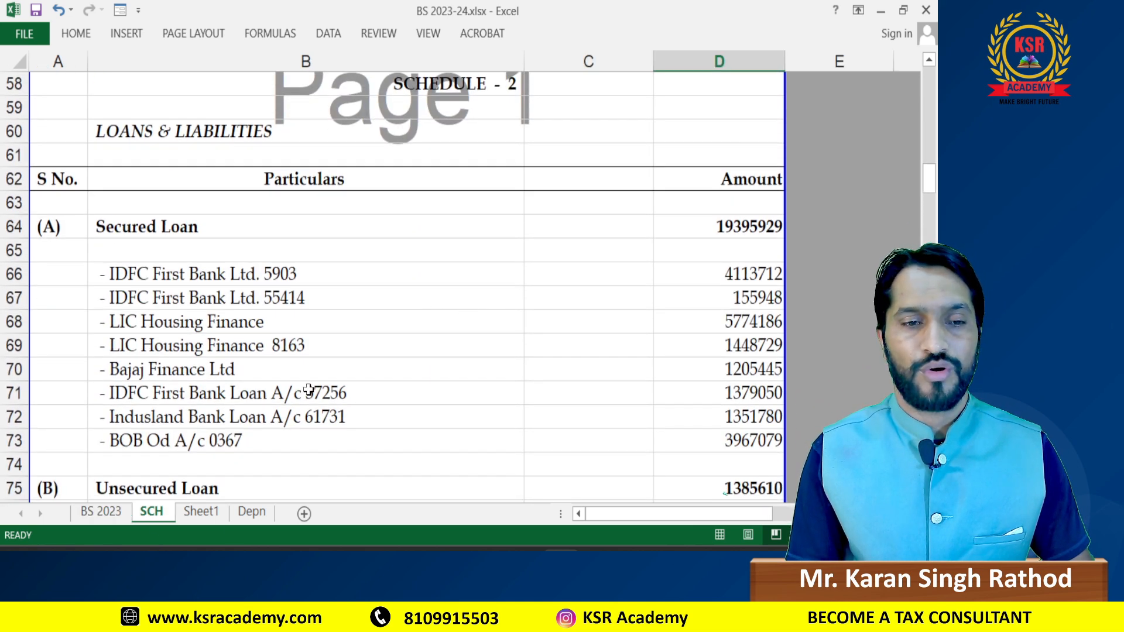
pyautogui.scroll(-3, 258, 431)
pyautogui.scroll(-1, 187, 444)
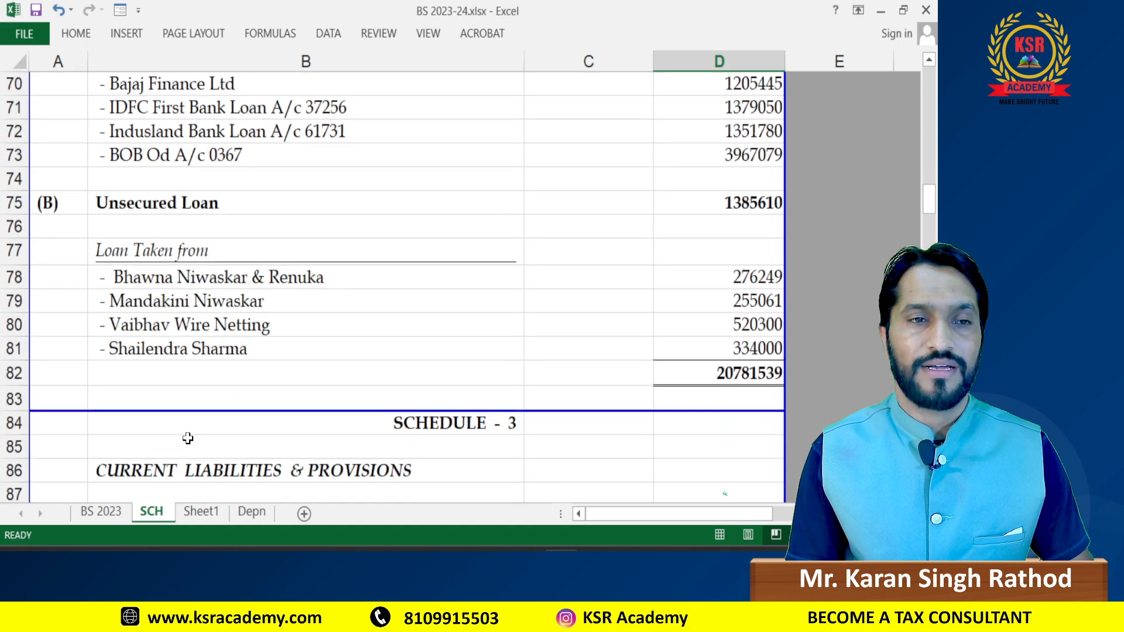
pyautogui.scroll(3, 194, 432)
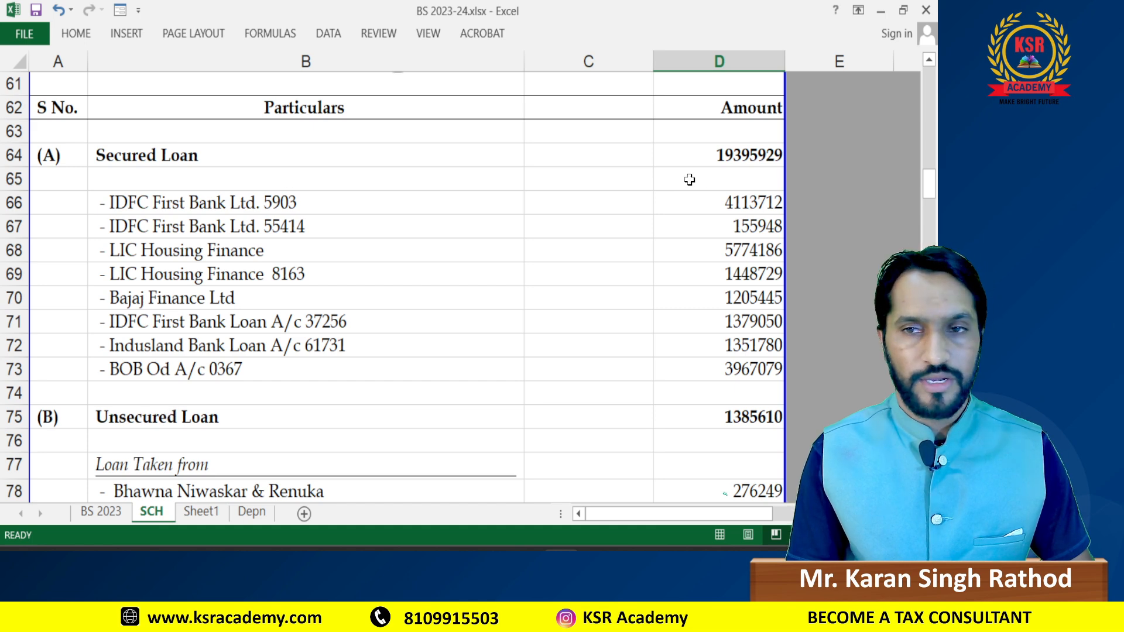
pyautogui.scroll(1, 714, 158)
# Step: Examine the Secured Loan total and the individual bank and finance company loans listed under it in Schedule 2
pyautogui.click(693, 225)
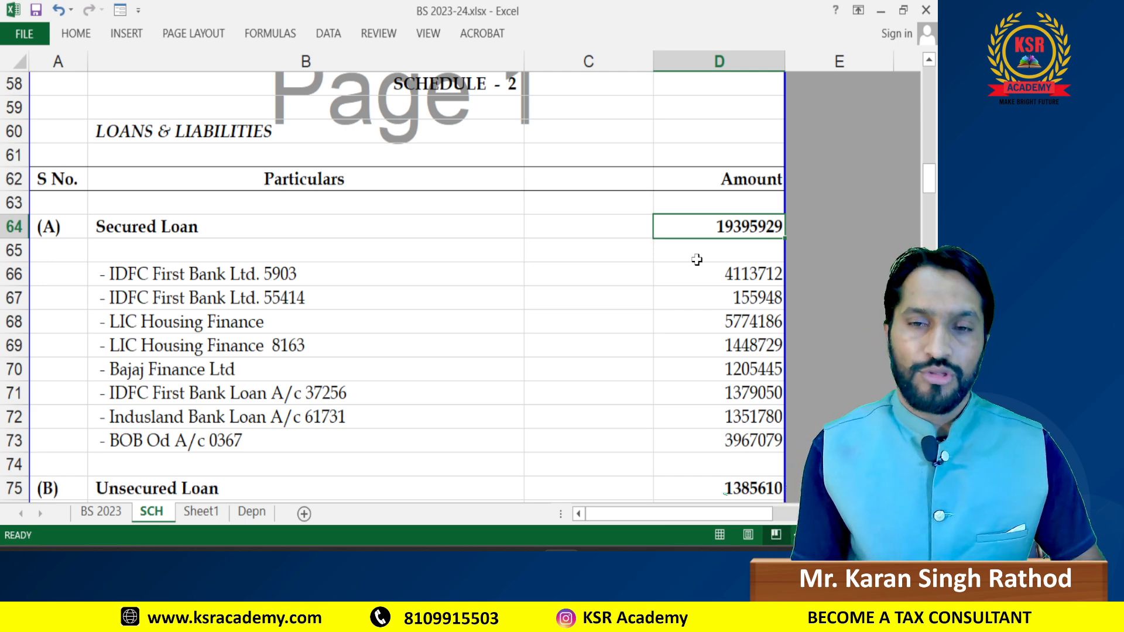
pyautogui.click(716, 284)
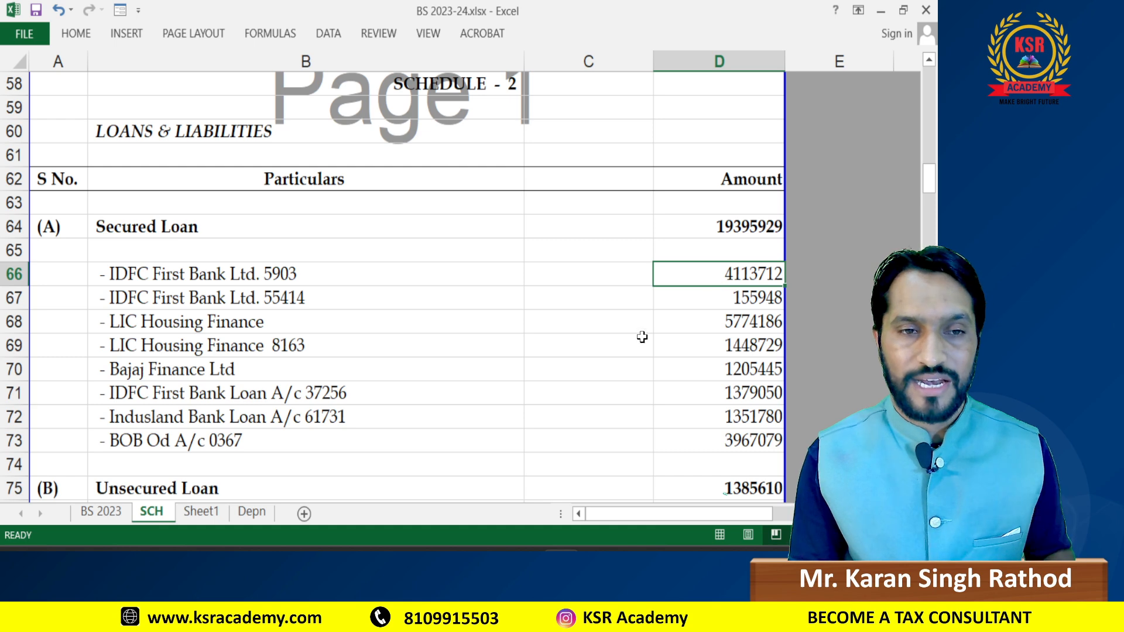
pyautogui.moveTo(215, 282); pyautogui.dragTo(219, 446)
pyautogui.click(231, 272)
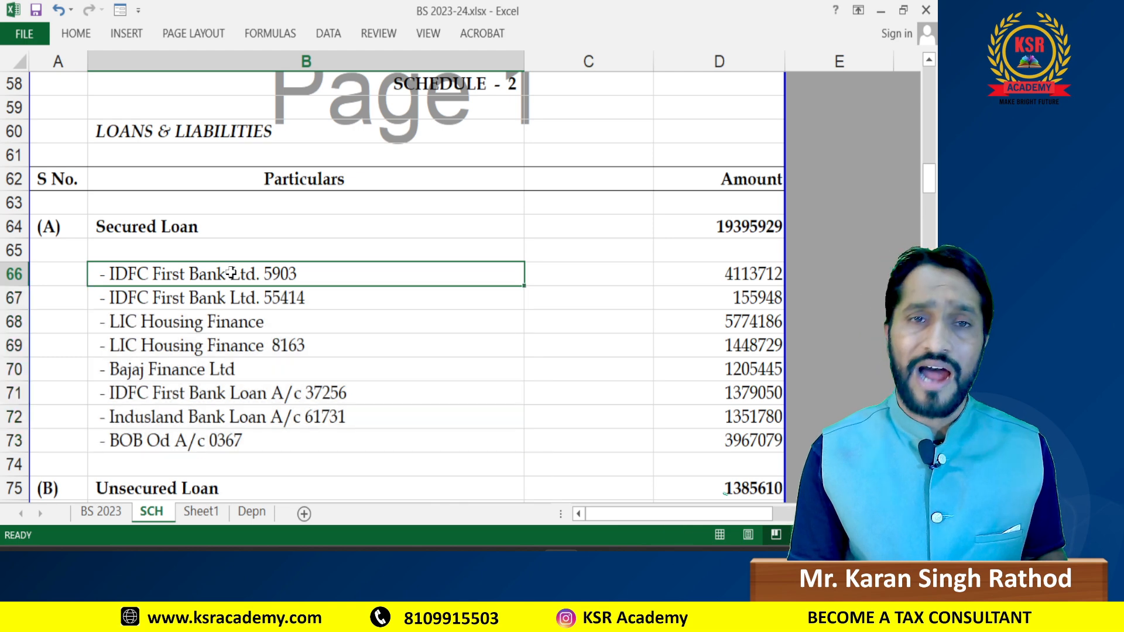
pyautogui.click(710, 231)
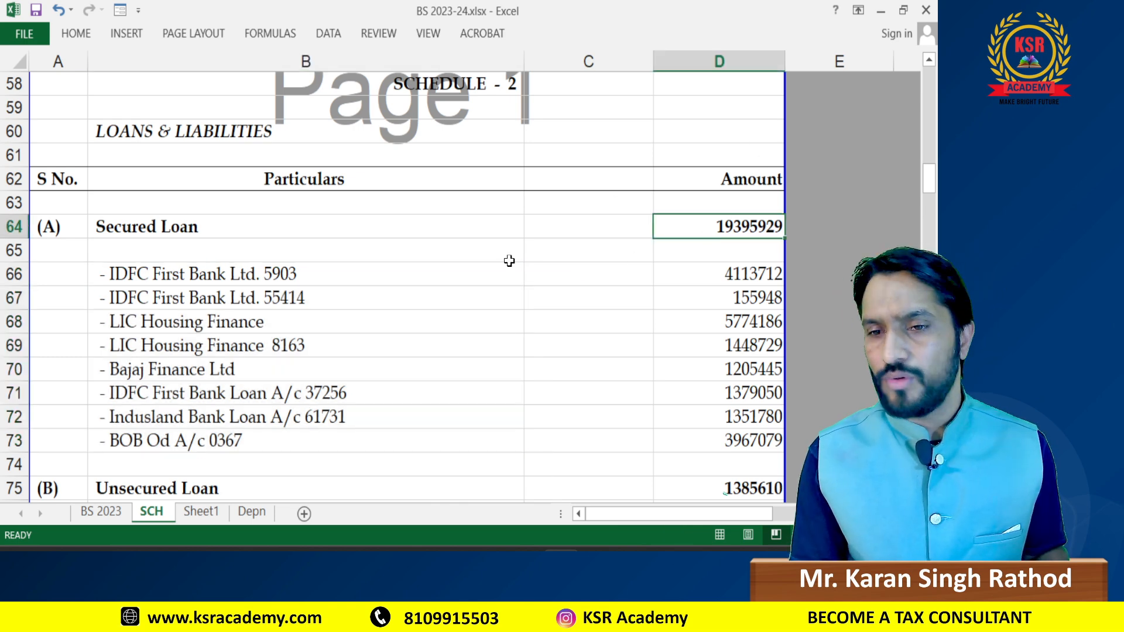
# Step: Copy the first IDFC First Bank Ltd. loan name from cell B66 and use it in TallyPrime as the new ledger's name without an alias
pyautogui.click(115, 265)
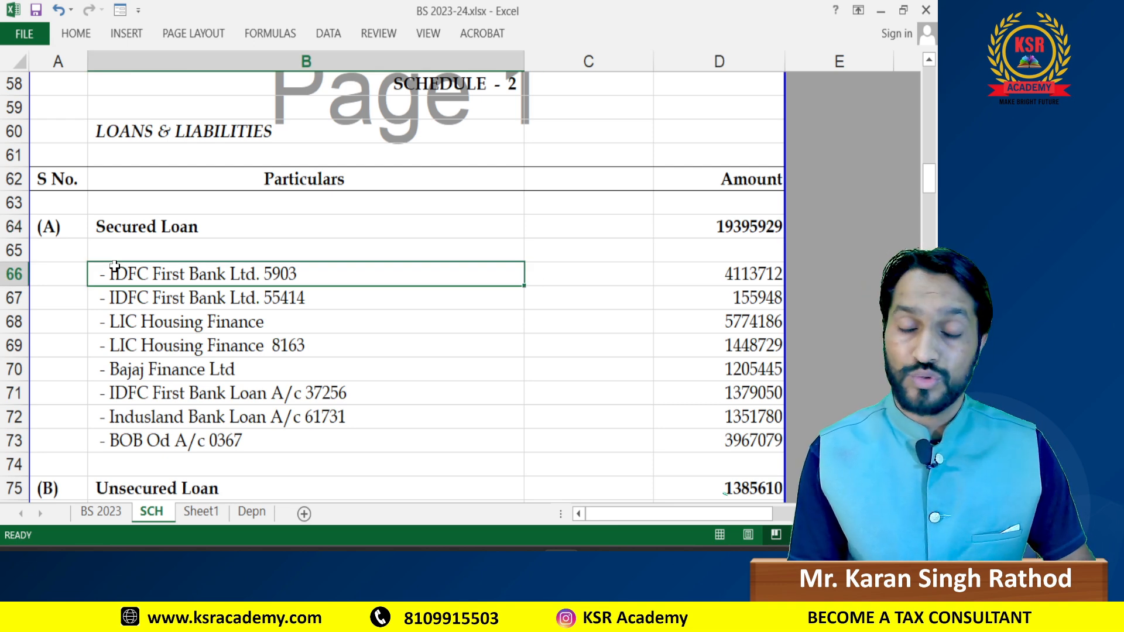
pyautogui.doubleClick(307, 275)
pyautogui.moveTo(302, 276); pyautogui.dragTo(103, 276)
pyautogui.hotkey('ctrl', 'c')
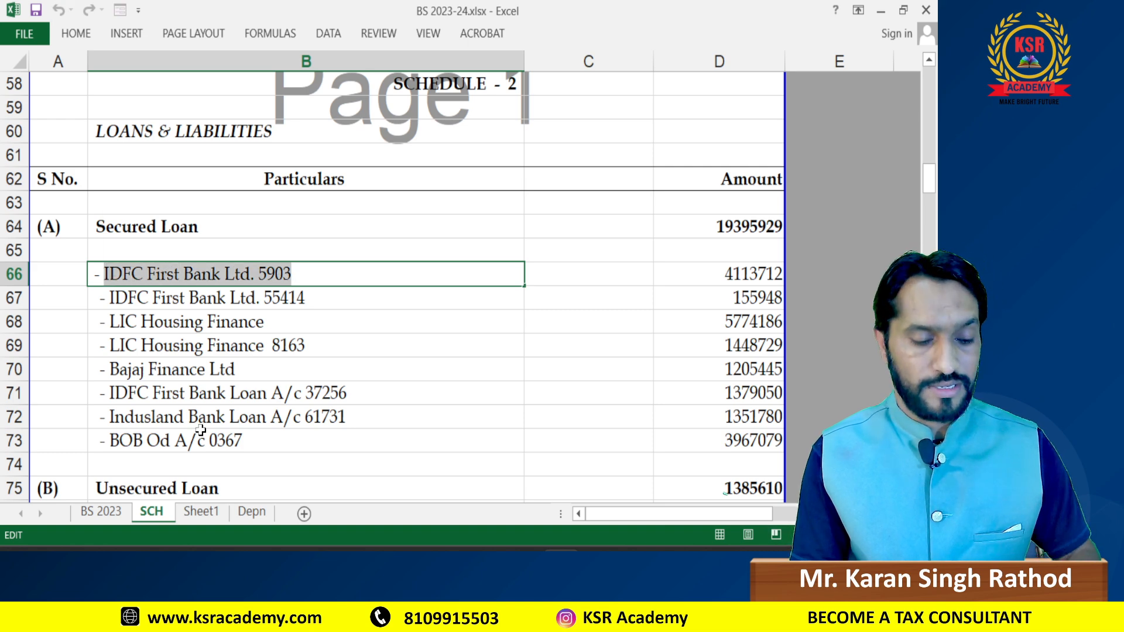
pyautogui.hotkey('alt', 'Tab')
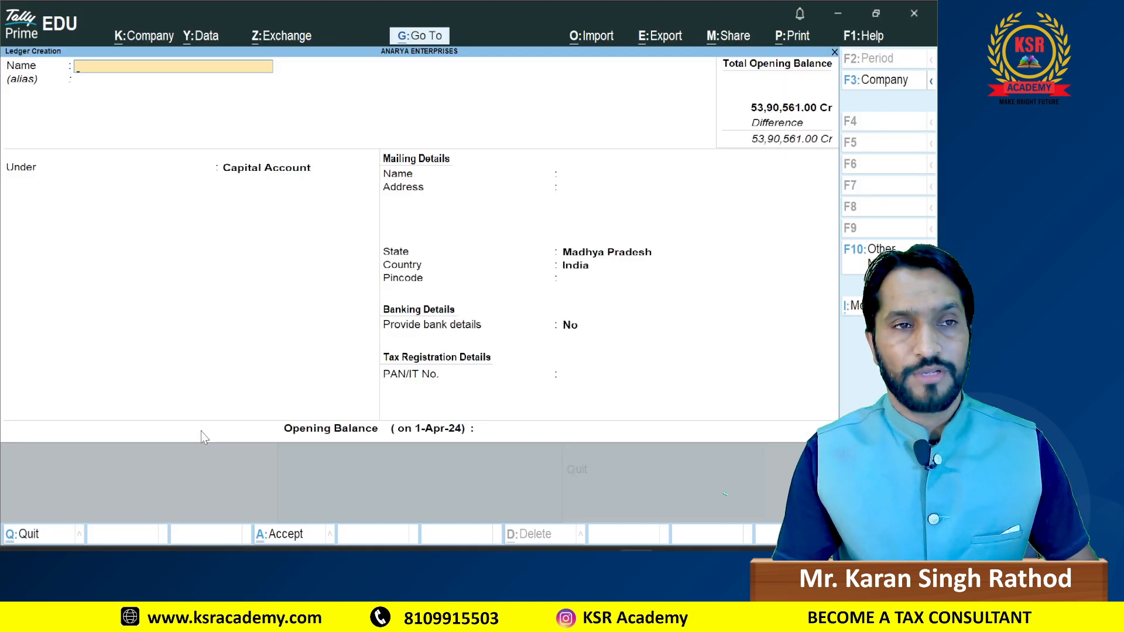
pyautogui.hotkey('ctrl', 'v')
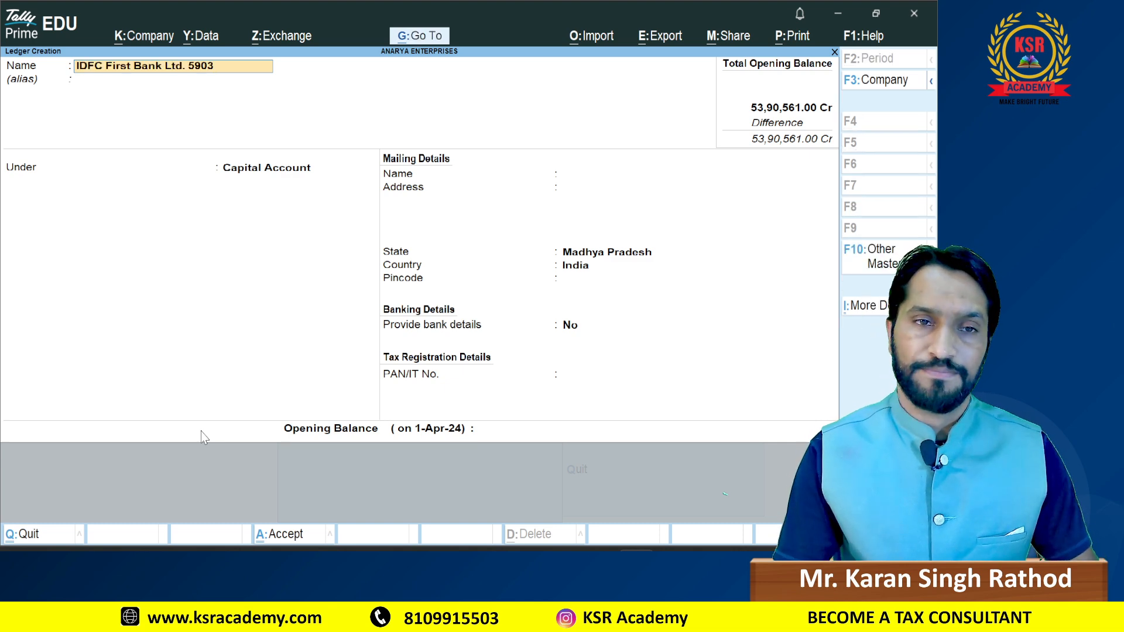
pyautogui.press('Return')
pyautogui.press('Return')
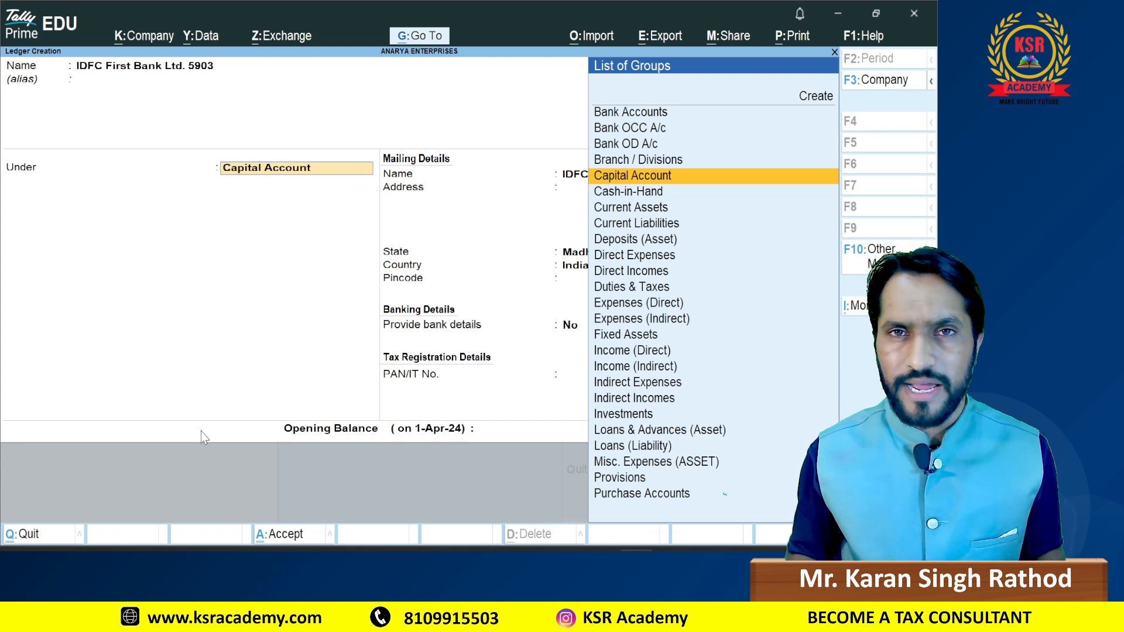
# Step: Place the first IDFC First Bank ledger under Secured Loans and keep the default mailing, bank and tax details
pyautogui.write('SEC')
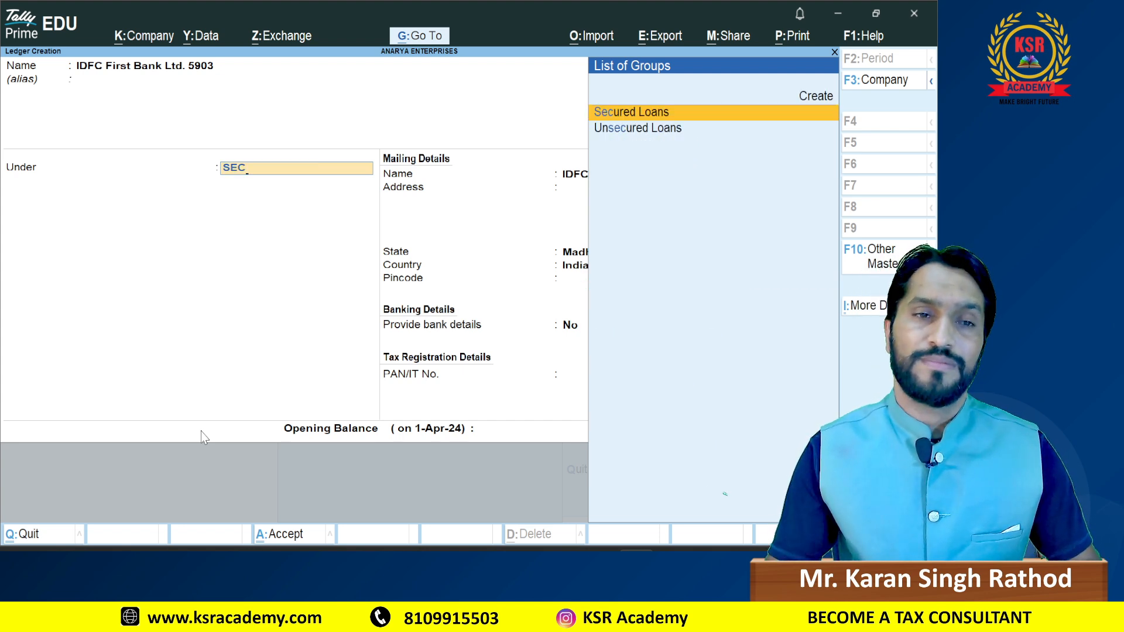
pyautogui.press('Return')
pyautogui.press('Return')
pyautogui.press('Return')
pyautogui.press('Return')
pyautogui.press('Return')
pyautogui.press('Return')
pyautogui.press('Return')
pyautogui.press('Return')
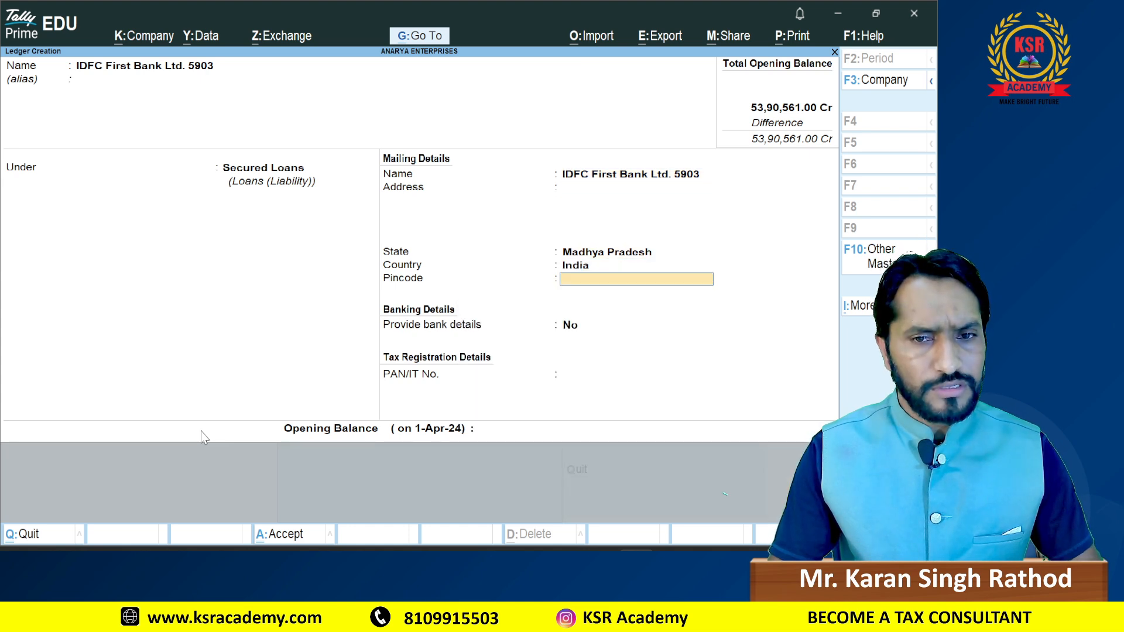
# Step: Set the first IDFC First Bank ledger's opening balance to 4113712 Cr from the Excel schedule and save the ledger
pyautogui.hotkey('alt', 'Tab')
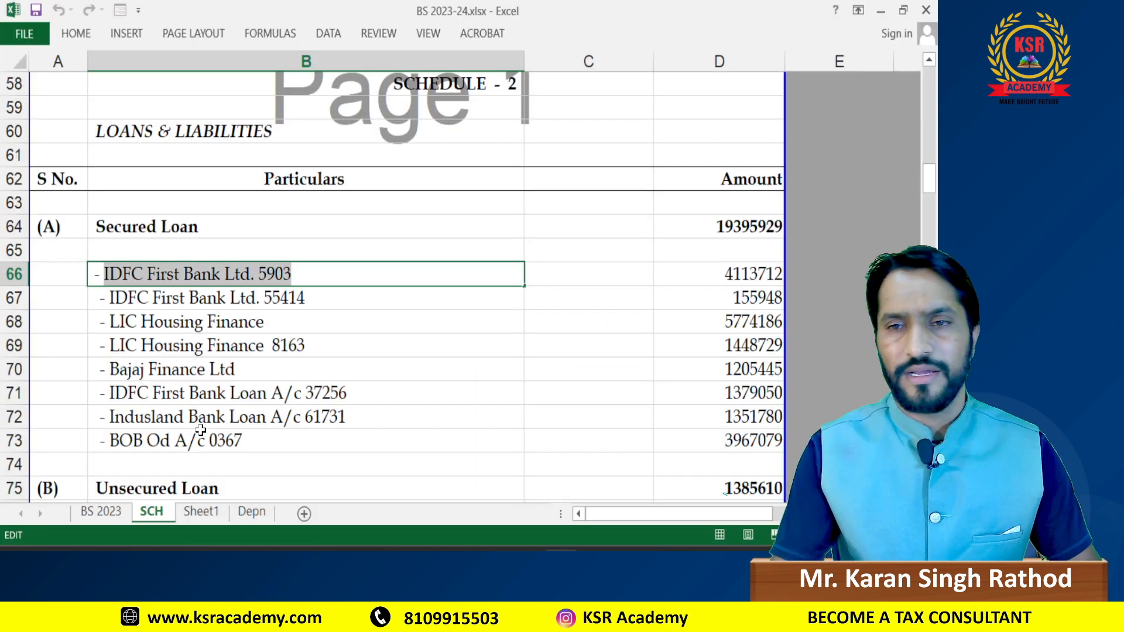
pyautogui.press('Escape')
pyautogui.press('Right')
pyautogui.press('Right')
pyautogui.hotkey('alt', 'Tab')
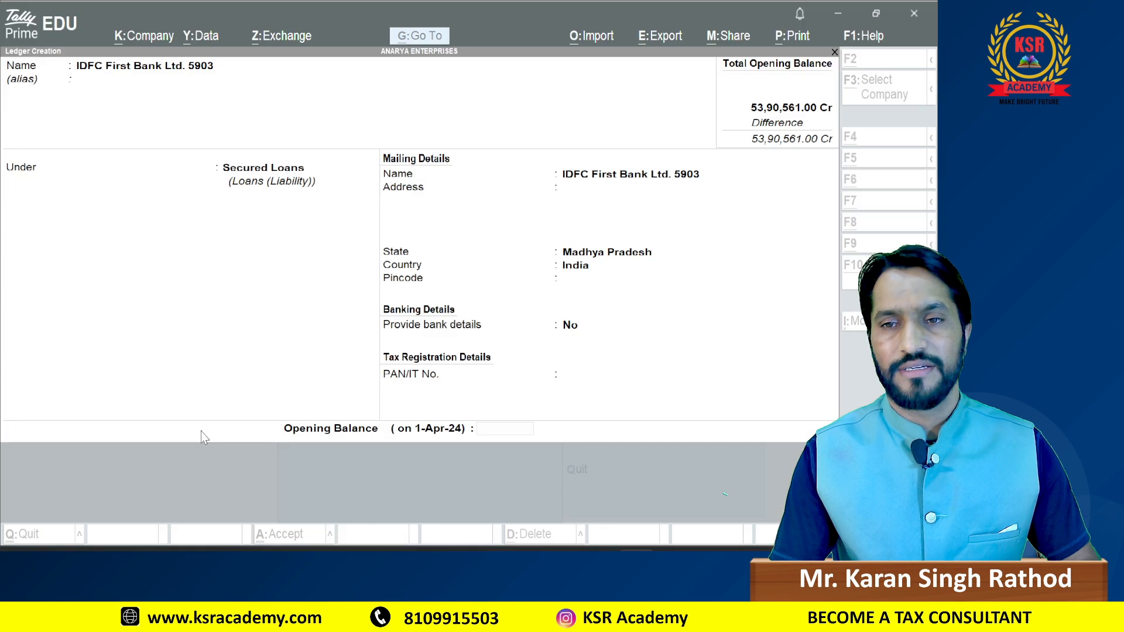
pyautogui.write('411')
pyautogui.hotkey('alt', 'Tab')
pyautogui.hotkey('alt', 'Tab')
pyautogui.write('3')
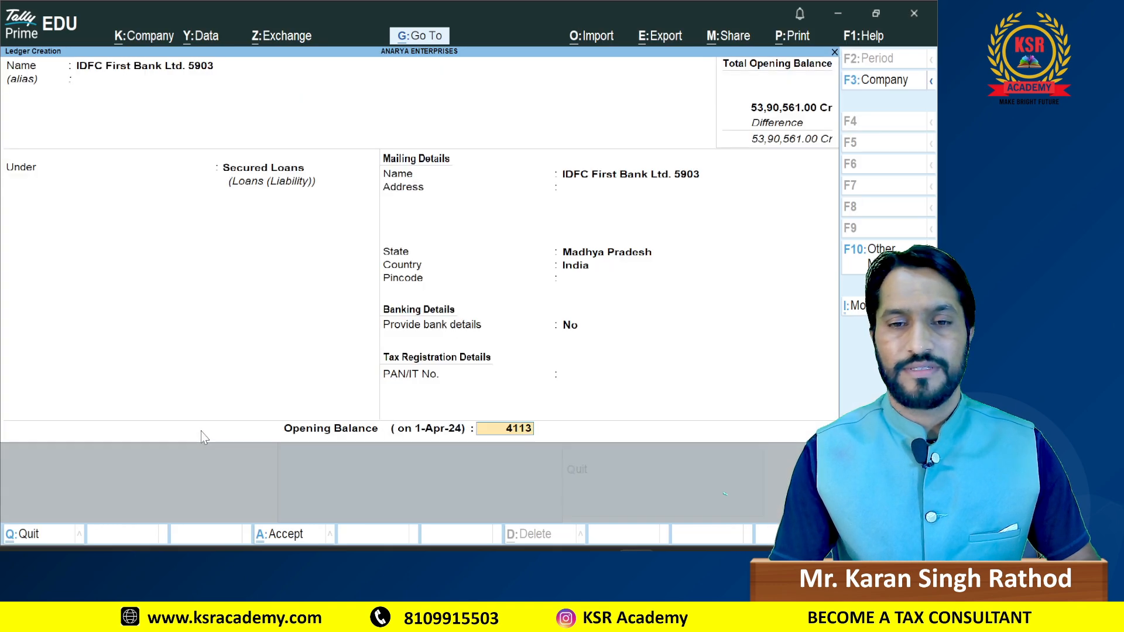
pyautogui.write(',712')
pyautogui.press('Return')
pyautogui.press('Return')
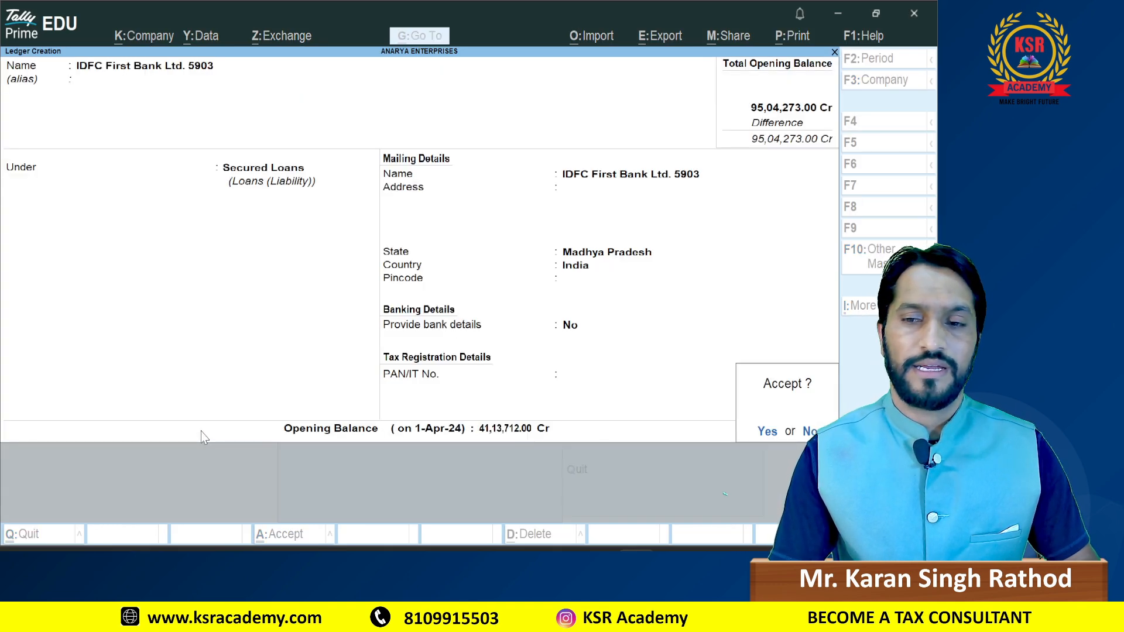
pyautogui.press('Return')
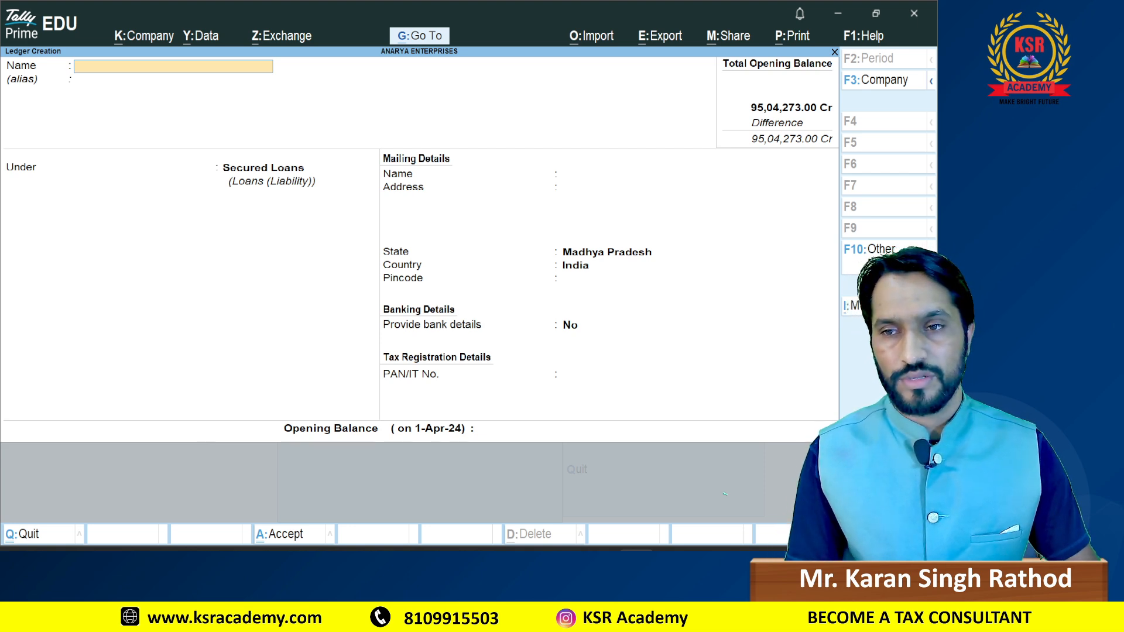
pyautogui.hotkey('ctrl', 'i')
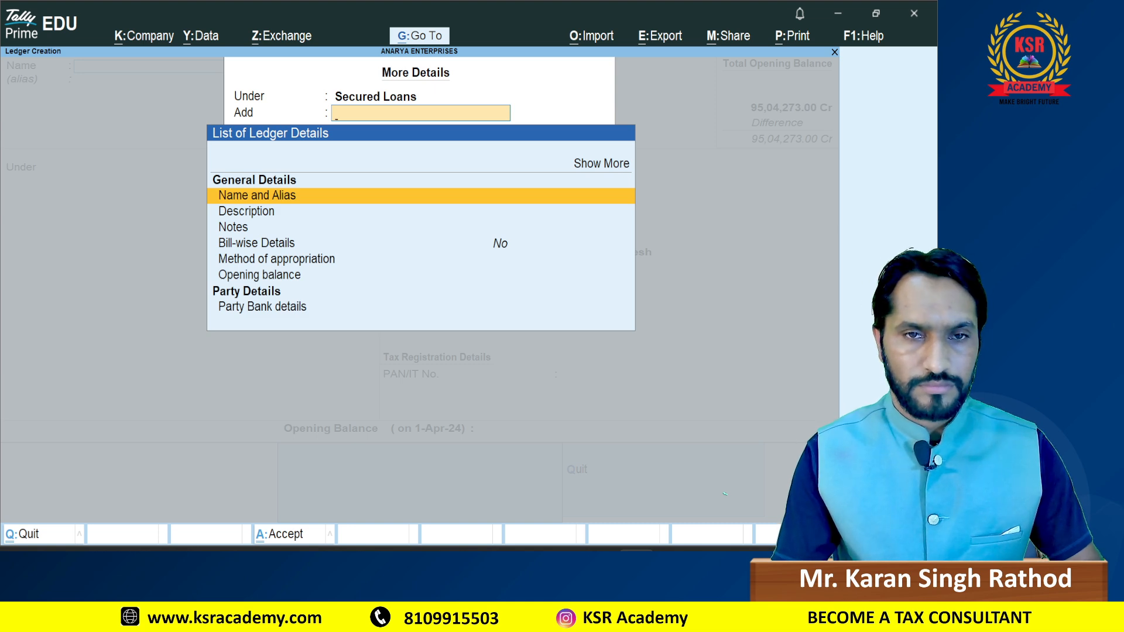
pyautogui.press('Escape')
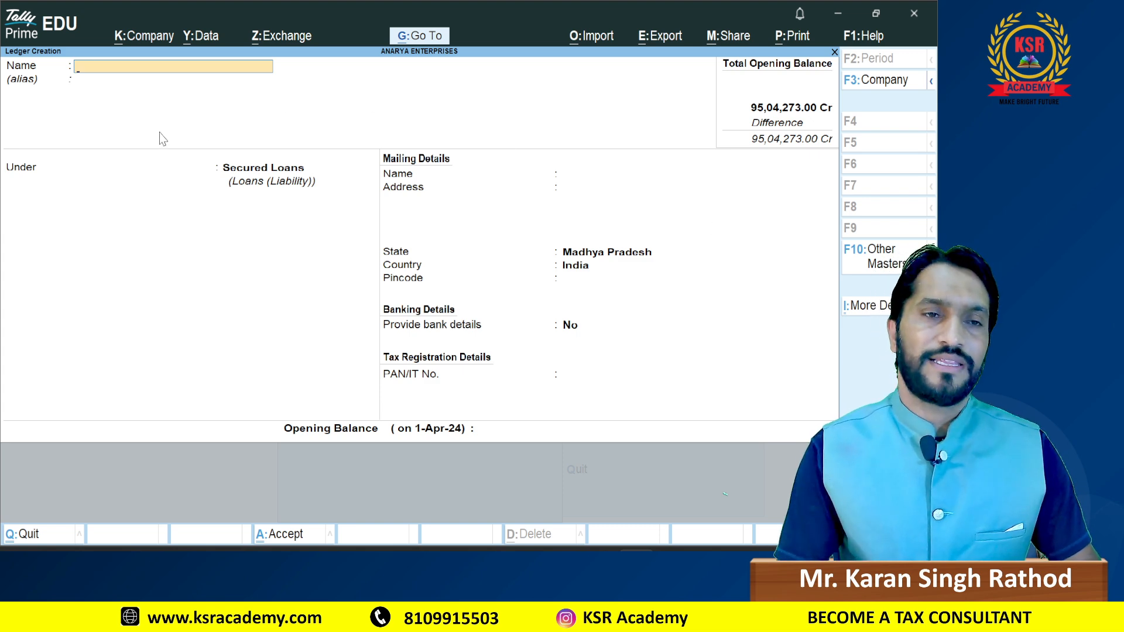
# Step: Copy the second IDFC First Bank Ltd. loan name from cell B67 in Excel and use it as the new ledger's name in TallyPrime
pyautogui.hotkey('alt', 'Tab')
pyautogui.press('Down')
pyautogui.press('Left')
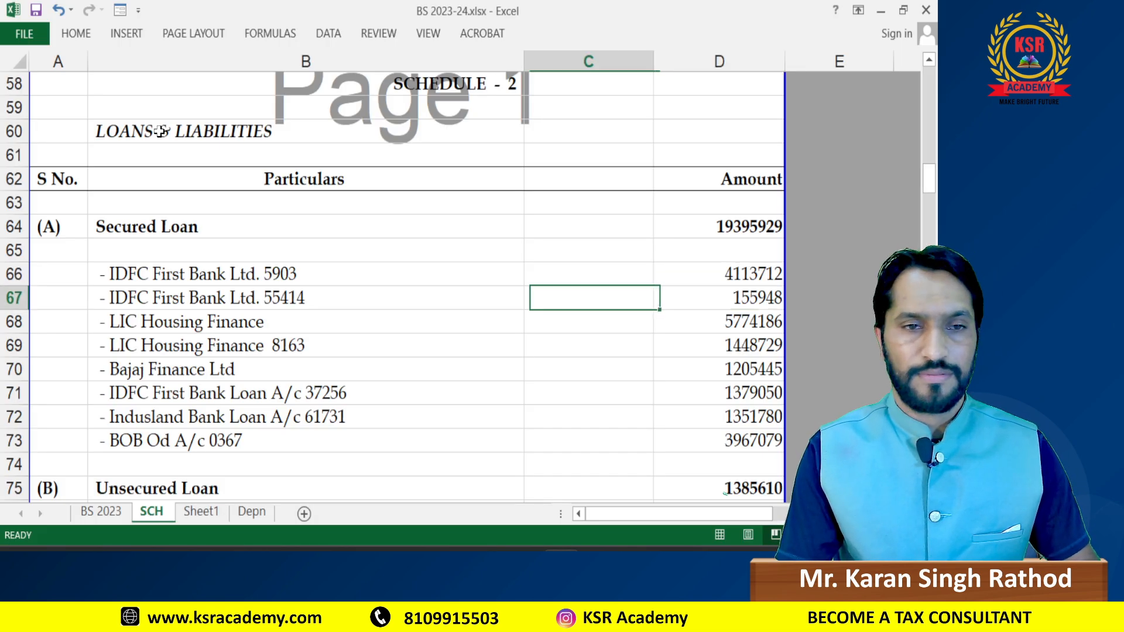
pyautogui.press('Left')
pyautogui.press('F2')
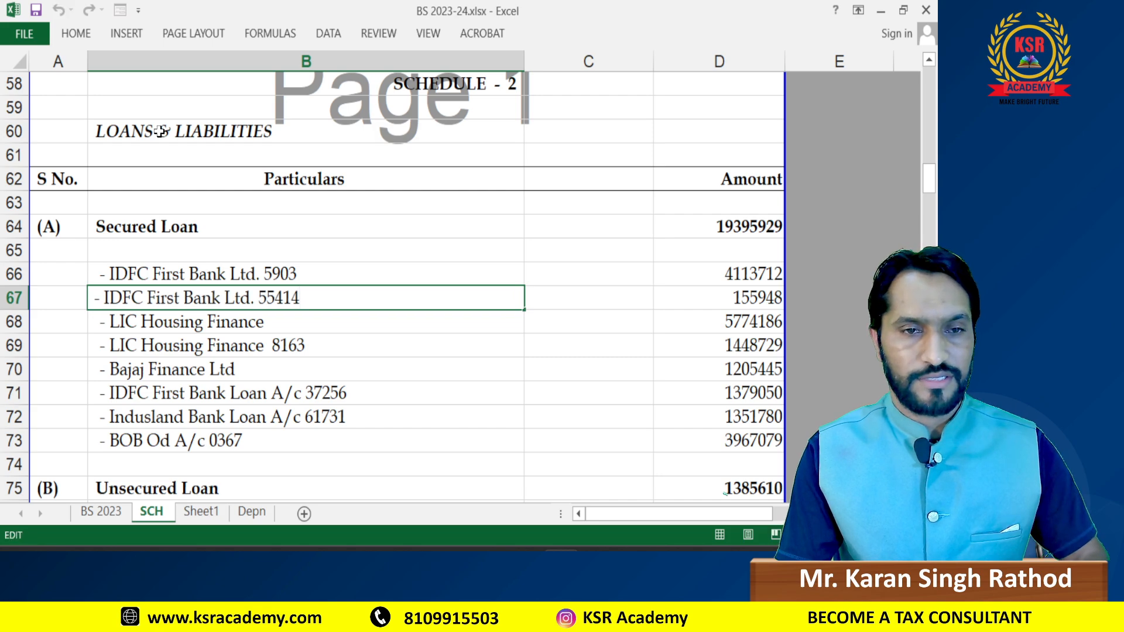
pyautogui.hotkey('shift', 'Left')
pyautogui.hotkey('shift', 'Left')
pyautogui.hotkey('shift', 'Left')
pyautogui.hotkey('shift', 'Left')
pyautogui.hotkey('shift', 'Left')
pyautogui.hotkey('shift', 'Left')
pyautogui.hotkey('shift', 'Left')
pyautogui.hotkey('shift', 'Left')
pyautogui.hotkey('shift', 'Left')
pyautogui.hotkey('shift', 'Left')
pyautogui.hotkey('shift', 'Left')
pyautogui.hotkey('shift', 'Left')
pyautogui.hotkey('shift', 'Left')
pyautogui.hotkey('shift', 'Left')
pyautogui.hotkey('shift', 'Left')
pyautogui.hotkey('shift', 'Left')
pyautogui.hotkey('shift', 'Left')
pyautogui.hotkey('shift', 'Left')
pyautogui.hotkey('shift', 'Left')
pyautogui.hotkey('shift', 'Left')
pyautogui.hotkey('shift', 'Left')
pyautogui.hotkey('shift', 'Left')
pyautogui.hotkey('shift', 'Left')
pyautogui.hotkey('shift', 'Left')
pyautogui.hotkey('shift', 'Left')
pyautogui.hotkey('shift', 'Left')
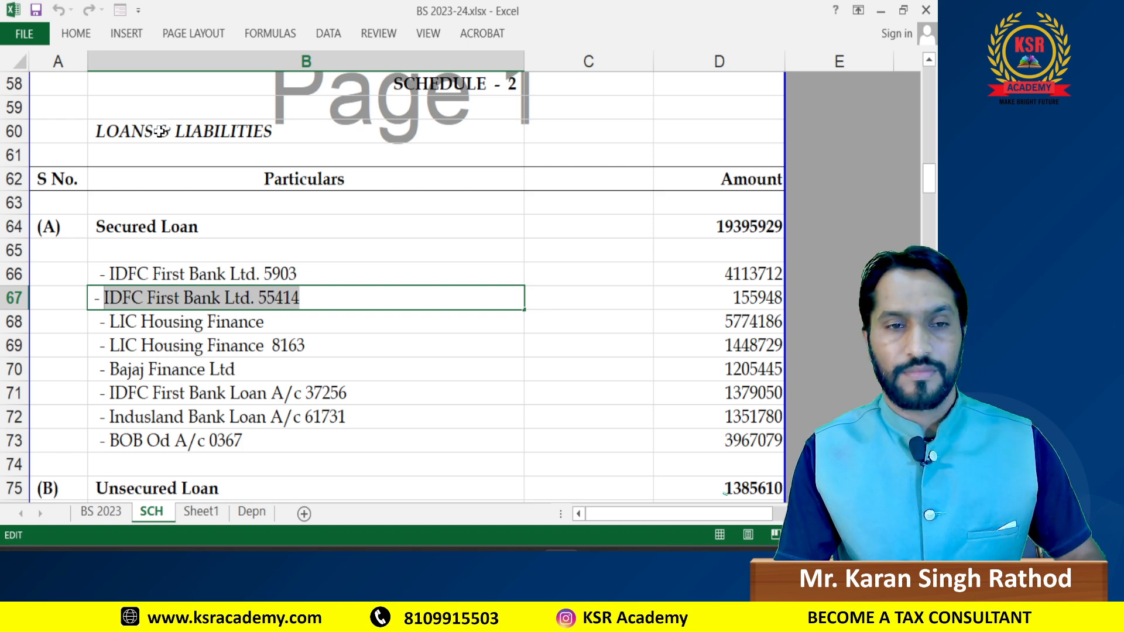
pyautogui.hotkey('ctrl', 'c')
pyautogui.hotkey('alt', 'Tab')
pyautogui.hotkey('ctrl', 'alt', 'v')
pyautogui.press('Return')
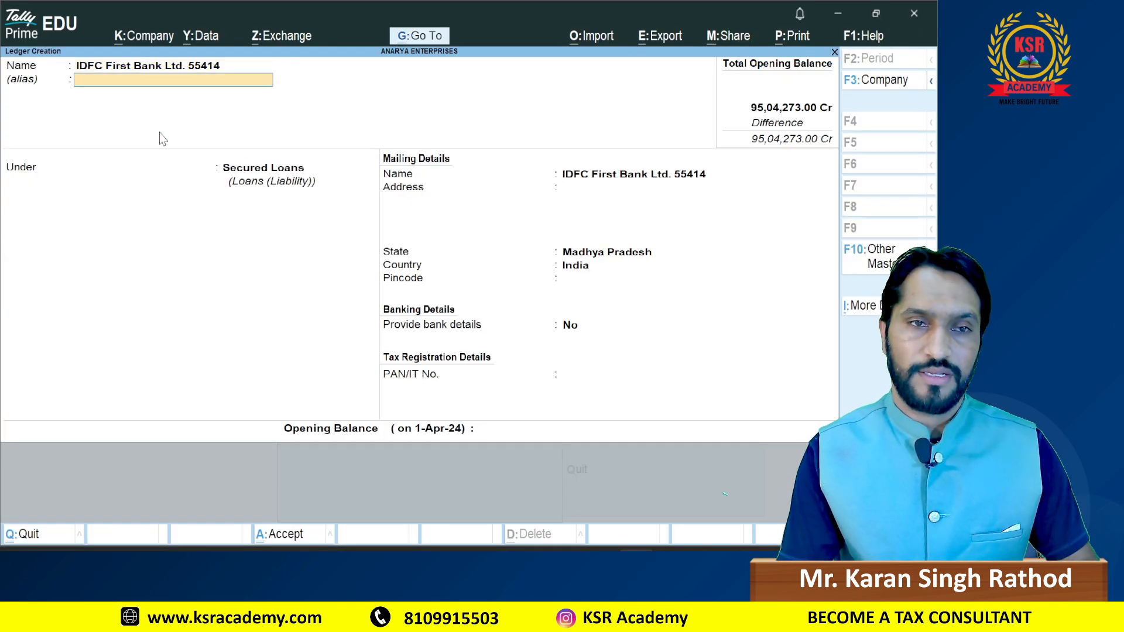
# Step: Keep the second IDFC First Bank ledger under Secured Loans with no alias and the default mailing, bank and tax details
pyautogui.press('Return')
pyautogui.press('Return')
pyautogui.press('Return')
pyautogui.press('Return')
pyautogui.press('Return')
pyautogui.press('Return')
pyautogui.press('Return')
pyautogui.press('Return')
pyautogui.press('Return')
# Step: Set the second IDFC First Bank ledger's opening balance to 155948 Cr from the Excel schedule and save the ledger
pyautogui.hotkey('alt', 'Tab')
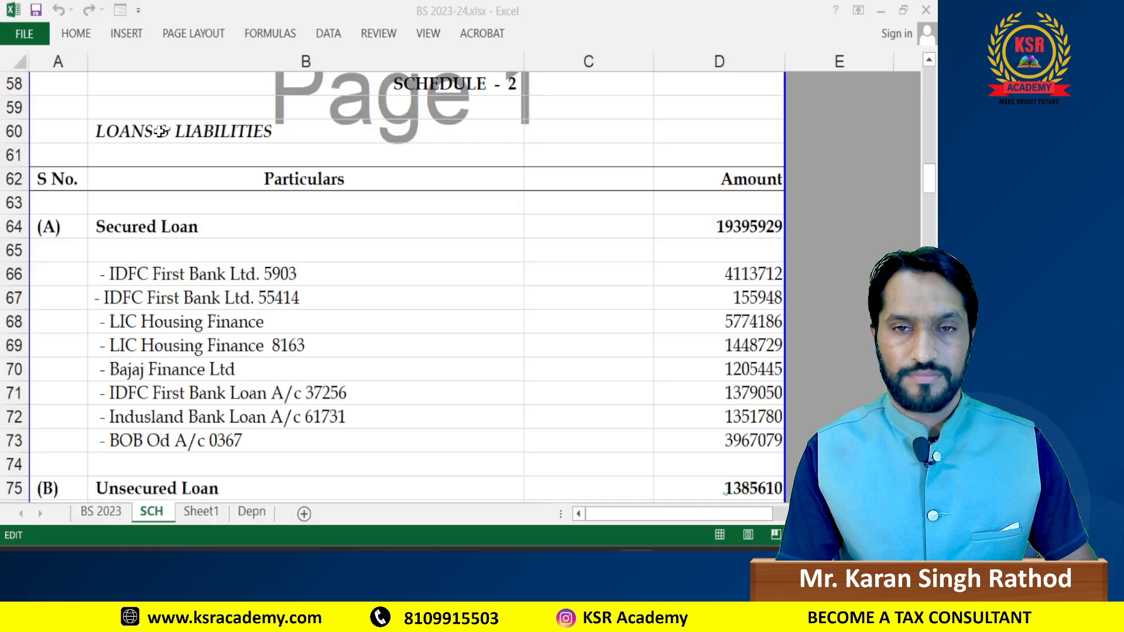
pyautogui.press('Tab')
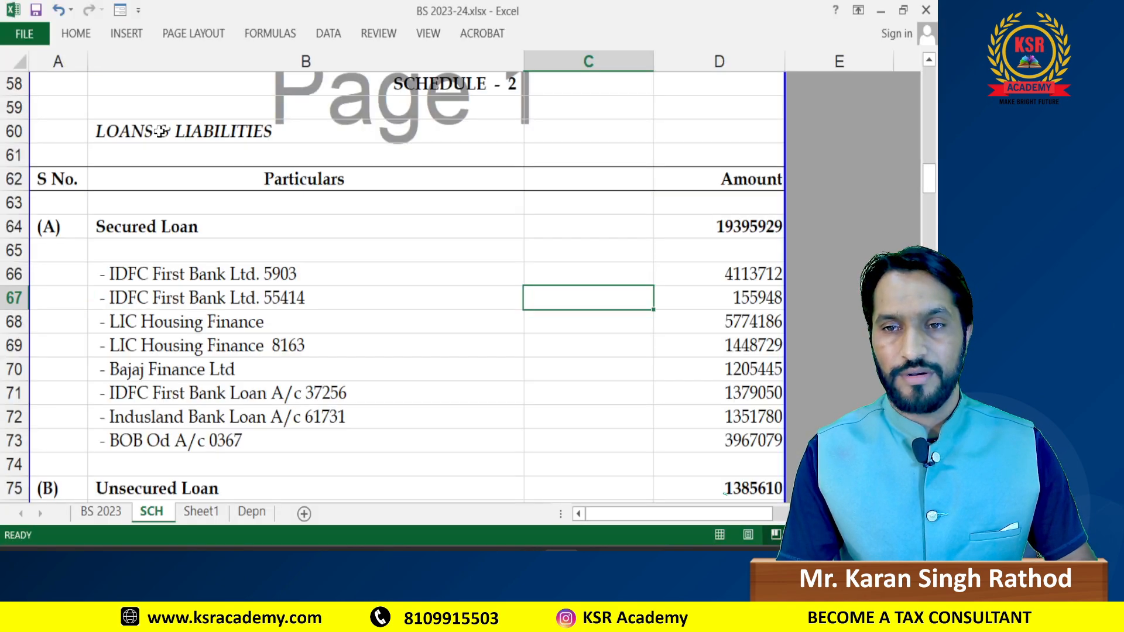
pyautogui.press('Tab')
pyautogui.hotkey('alt', 'Tab')
pyautogui.write('1,55,948')
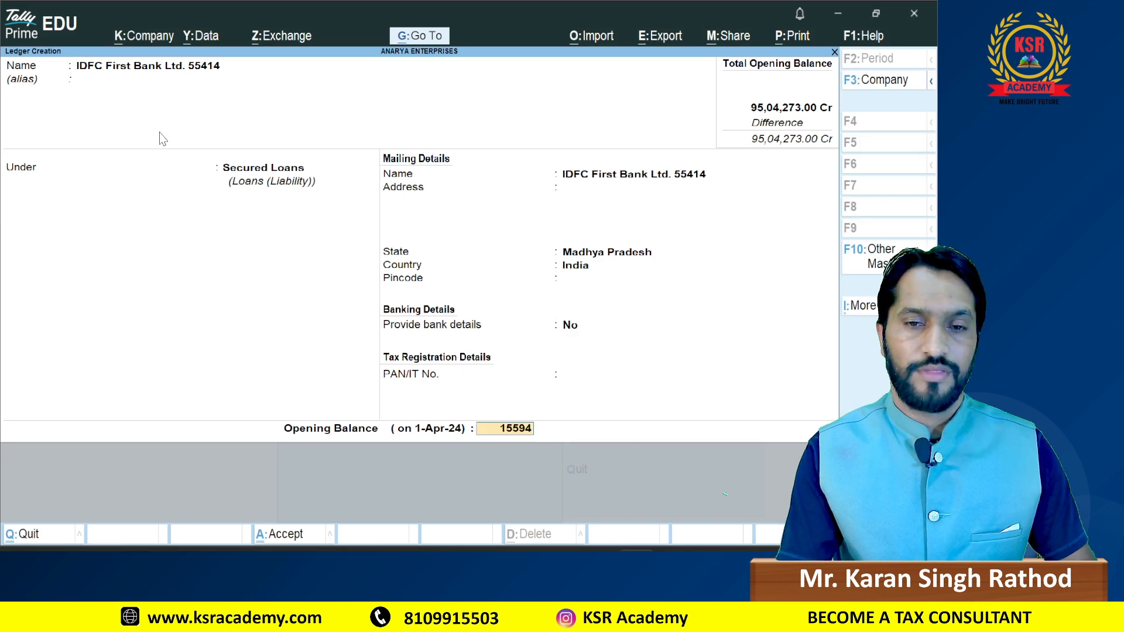
pyautogui.press('Return')
pyautogui.press('Return')
pyautogui.press('Return')
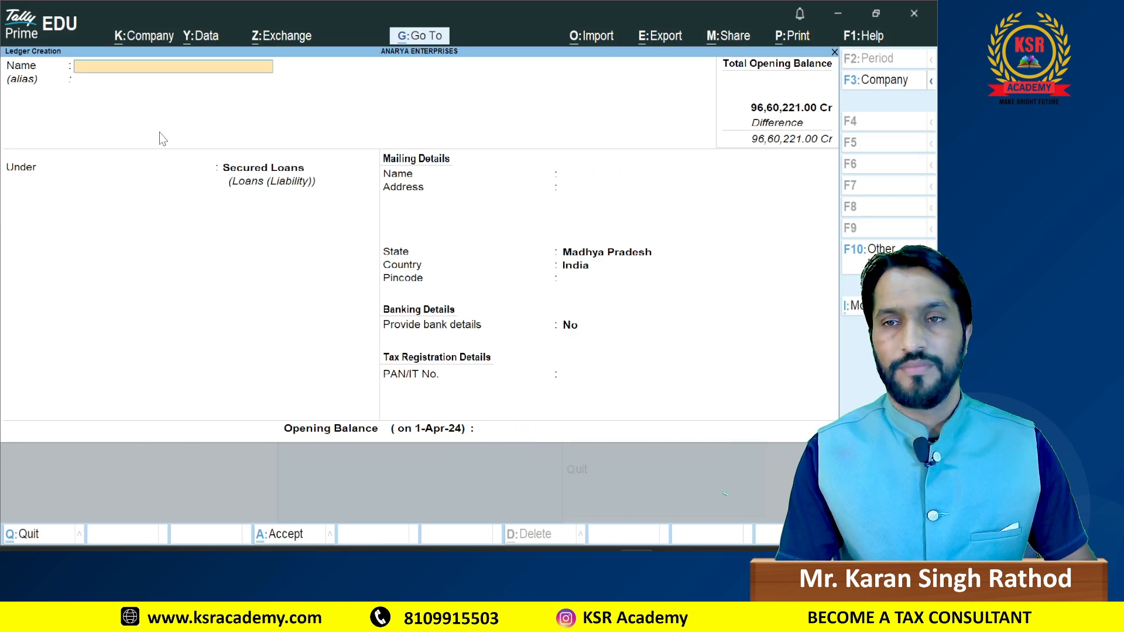
# Step: Switch to Excel and select the two IDFC First Bank loan amounts in D66:D67 to review what has been entered
pyautogui.hotkey('alt', 'Tab')
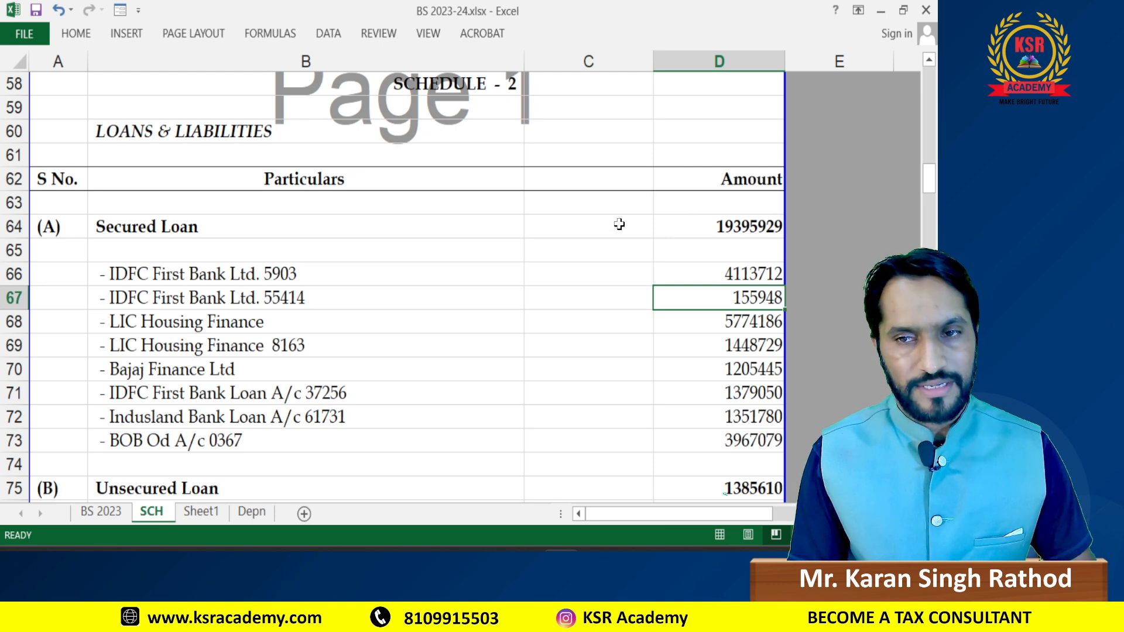
pyautogui.moveTo(723, 273); pyautogui.dragTo(719, 293)
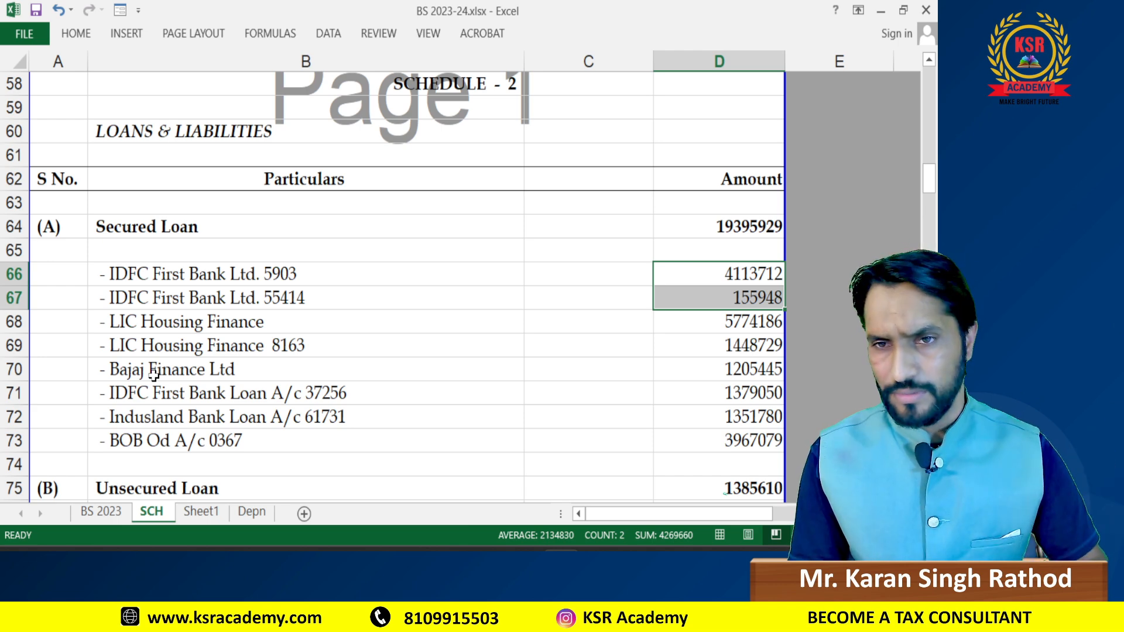
# Step: Review the secured loan total in D64, the two entered amounts in D66:D67 and the remaining amounts in D68:D73
pyautogui.click(698, 221)
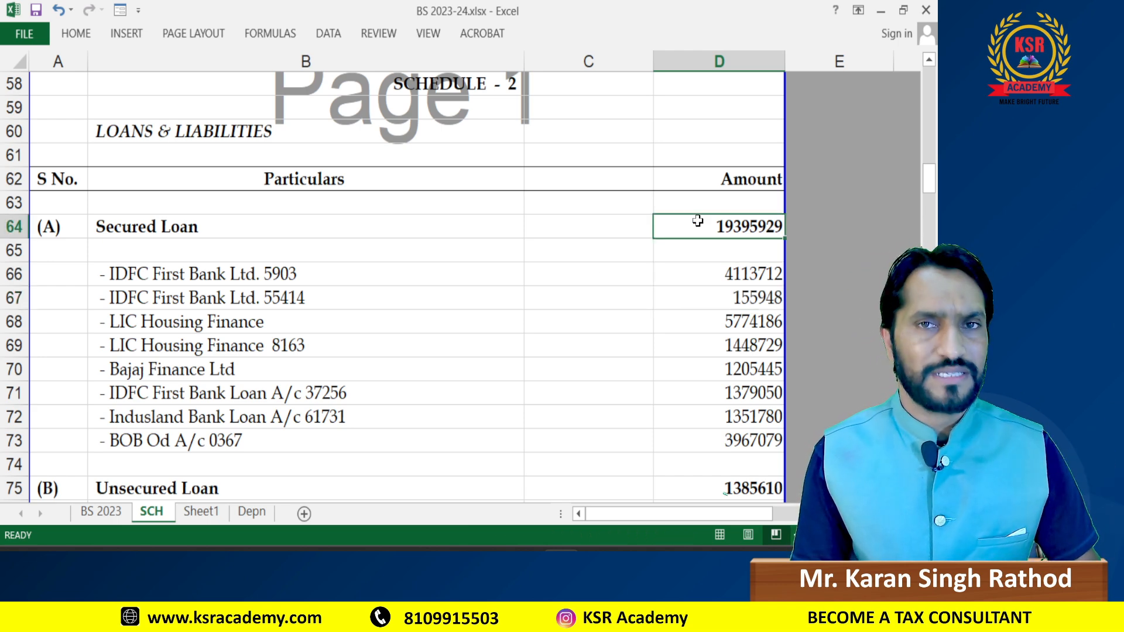
pyautogui.moveTo(711, 278); pyautogui.dragTo(711, 287)
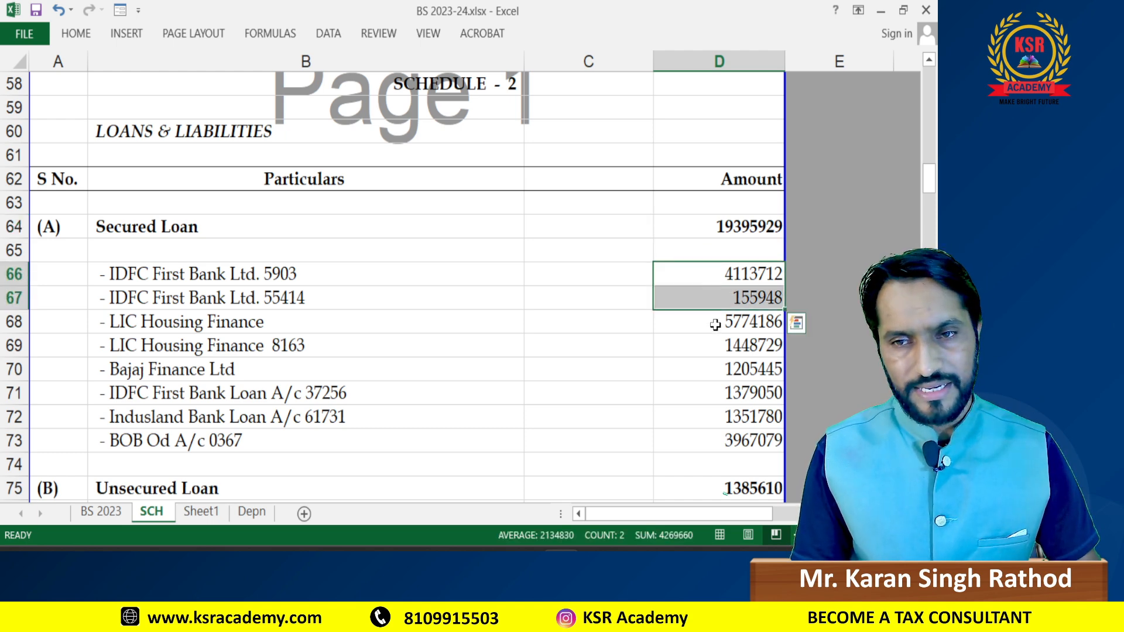
pyautogui.moveTo(716, 328); pyautogui.dragTo(711, 439)
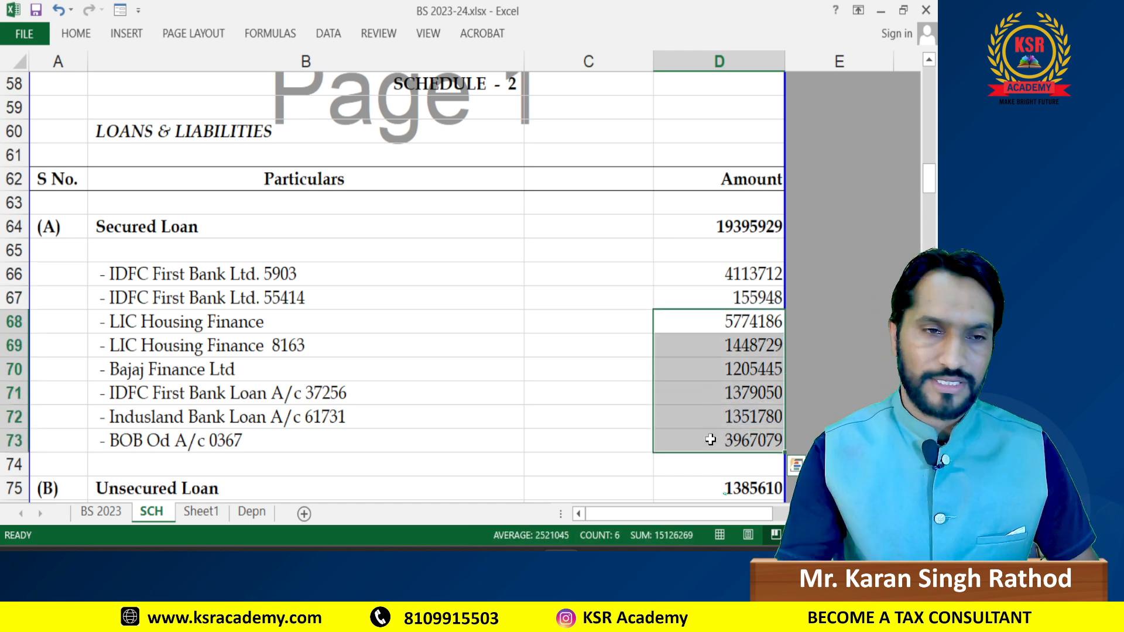
# Step: Copy the name LIC Housing Finance from cell B68 in Excel and use it as the new ledger's name in TallyPrime
pyautogui.press('Left')
pyautogui.press('Left')
pyautogui.press('Left')
pyautogui.press('Right')
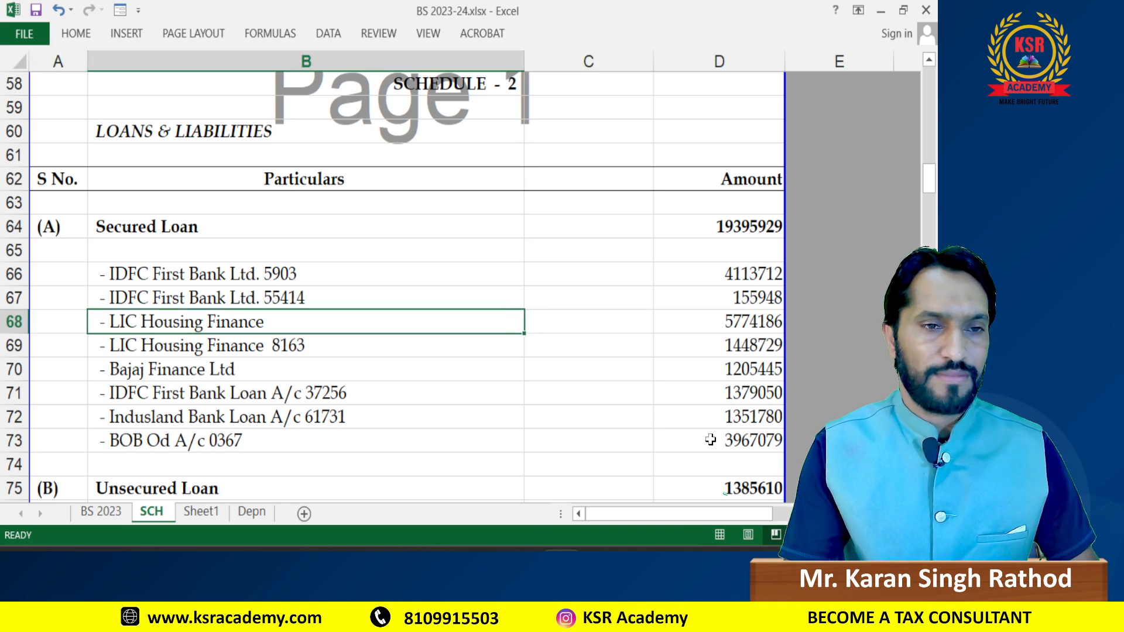
pyautogui.press('F2')
pyautogui.hotkey('shift', 'Left')
pyautogui.hotkey('shift', 'Left')
pyautogui.hotkey('shift', 'Left')
pyautogui.hotkey('shift', 'Left')
pyautogui.hotkey('shift', 'Left')
pyautogui.hotkey('shift', 'Left')
pyautogui.hotkey('shift', 'Left')
pyautogui.hotkey('shift', 'Left')
pyautogui.hotkey('shift', 'Left')
pyautogui.hotkey('shift', 'Left')
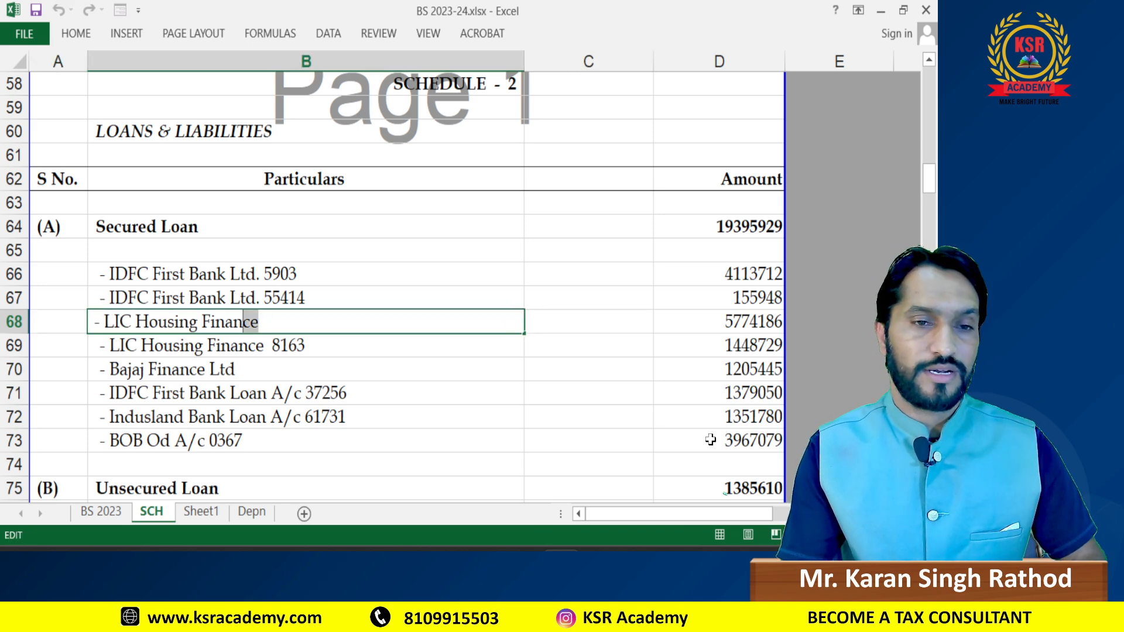
pyautogui.hotkey('shift', 'Left')
pyautogui.hotkey('shift', 'Left')
pyautogui.hotkey('shift', 'Left')
pyautogui.hotkey('shift', 'Left')
pyautogui.hotkey('shift', 'Left')
pyautogui.hotkey('shift', 'Left')
pyautogui.hotkey('shift', 'Left')
pyautogui.hotkey('shift', 'Left')
pyautogui.hotkey('shift', 'Left')
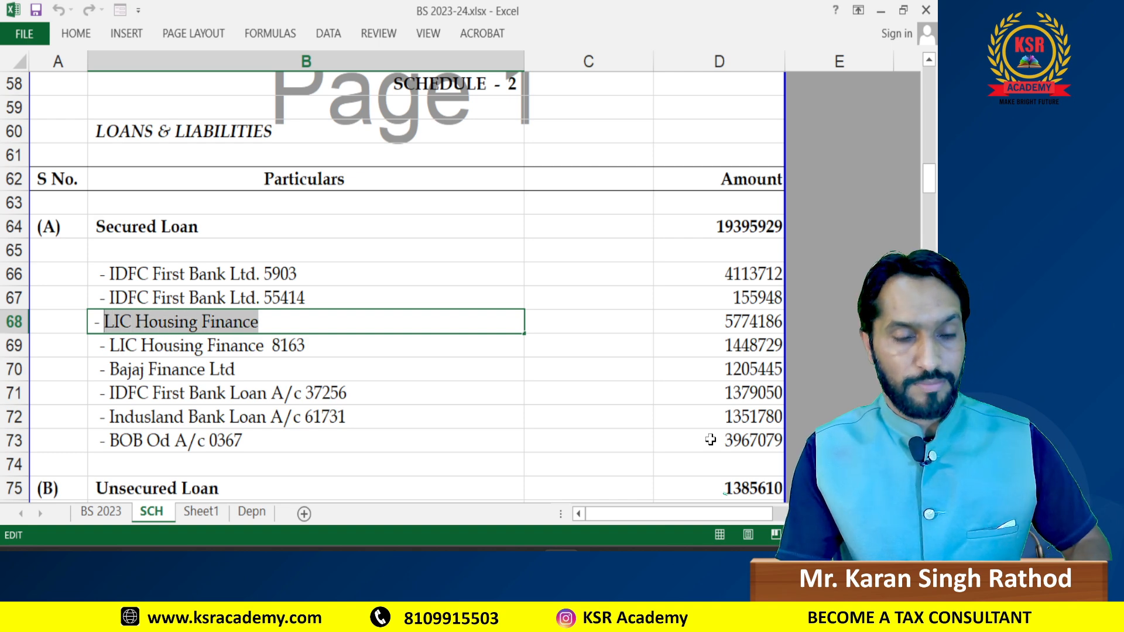
pyautogui.hotkey('alt', 'Tab')
pyautogui.hotkey('ctrl', 'alt', 'v')
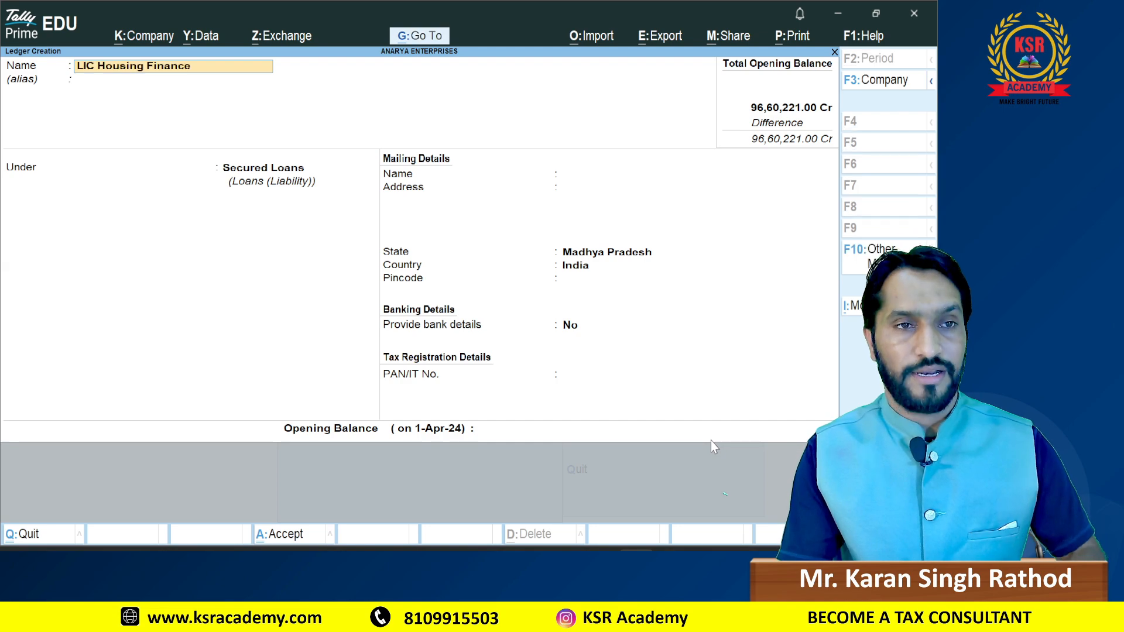
# Step: Keep the LIC Housing Finance ledger under Secured Loans with no alias and the default mailing, bank and tax details
pyautogui.press('Return')
pyautogui.press('Return')
pyautogui.press('Return')
pyautogui.press('Return')
pyautogui.press('Return')
pyautogui.press('Return')
pyautogui.press('Return')
pyautogui.press('Return')
pyautogui.press('Return')
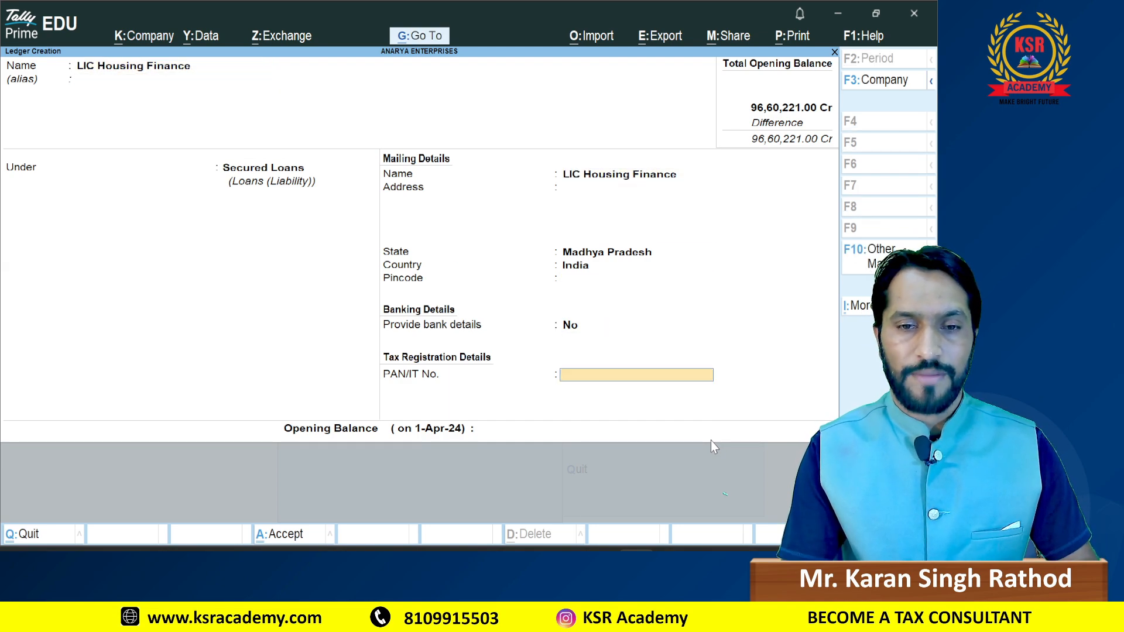
pyautogui.press('Return')
# Step: Set the LIC Housing Finance opening balance to 15126269 Cr, the sum of Excel cells D68:D73, and save the ledger
pyautogui.hotkey('alt', 'Tab')
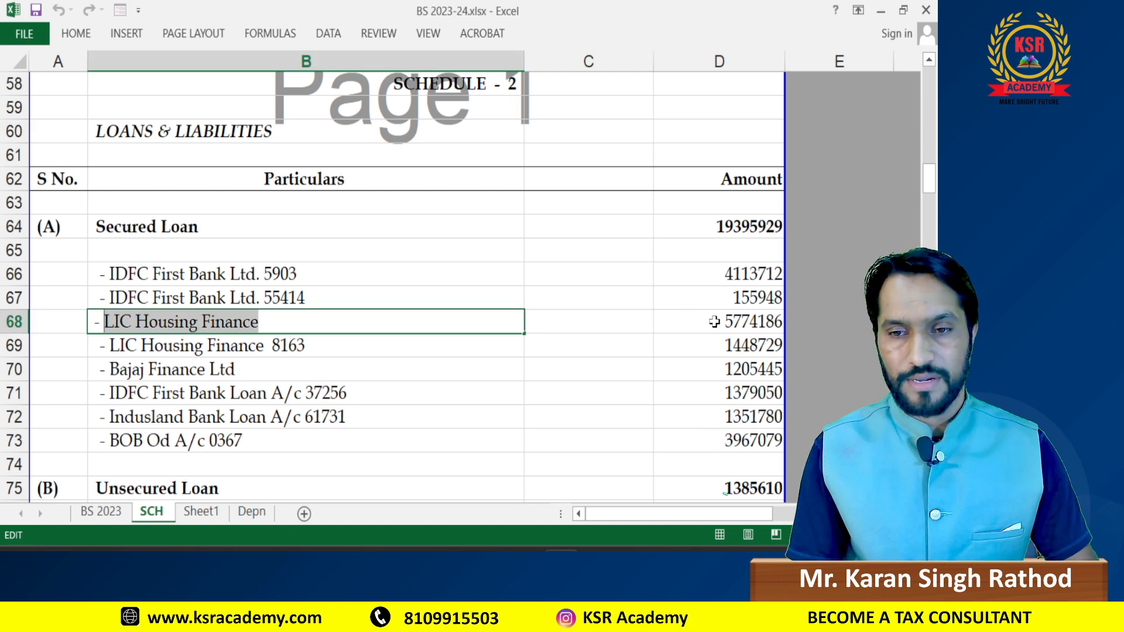
pyautogui.moveTo(710, 322); pyautogui.dragTo(710, 432)
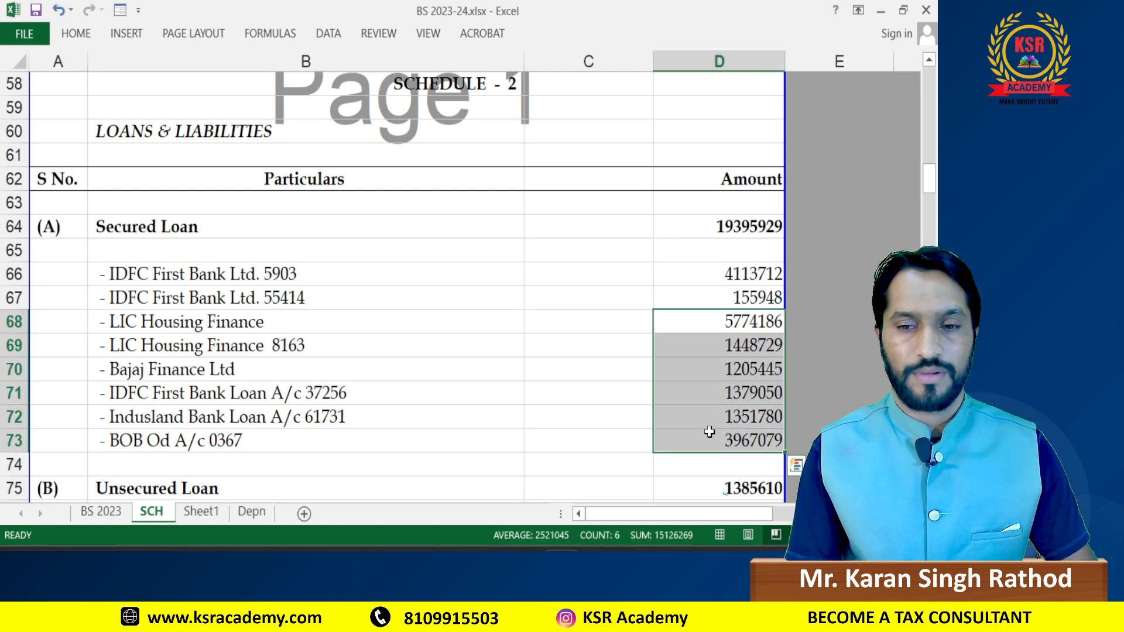
pyautogui.hotkey('alt', 'Tab')
pyautogui.write('15126269')
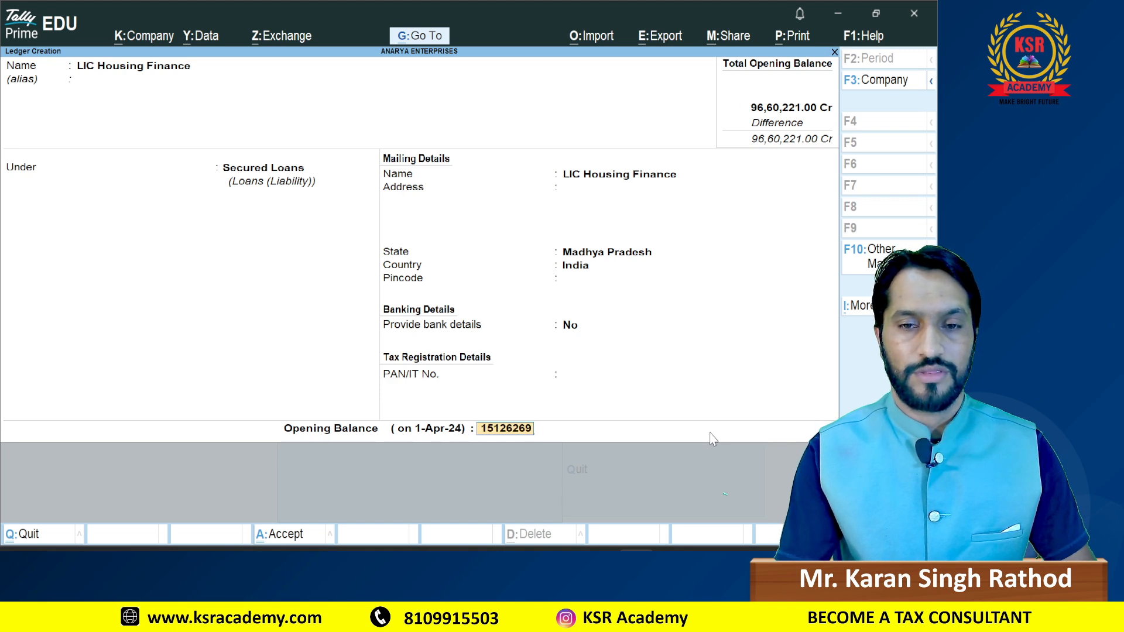
pyautogui.press('Return')
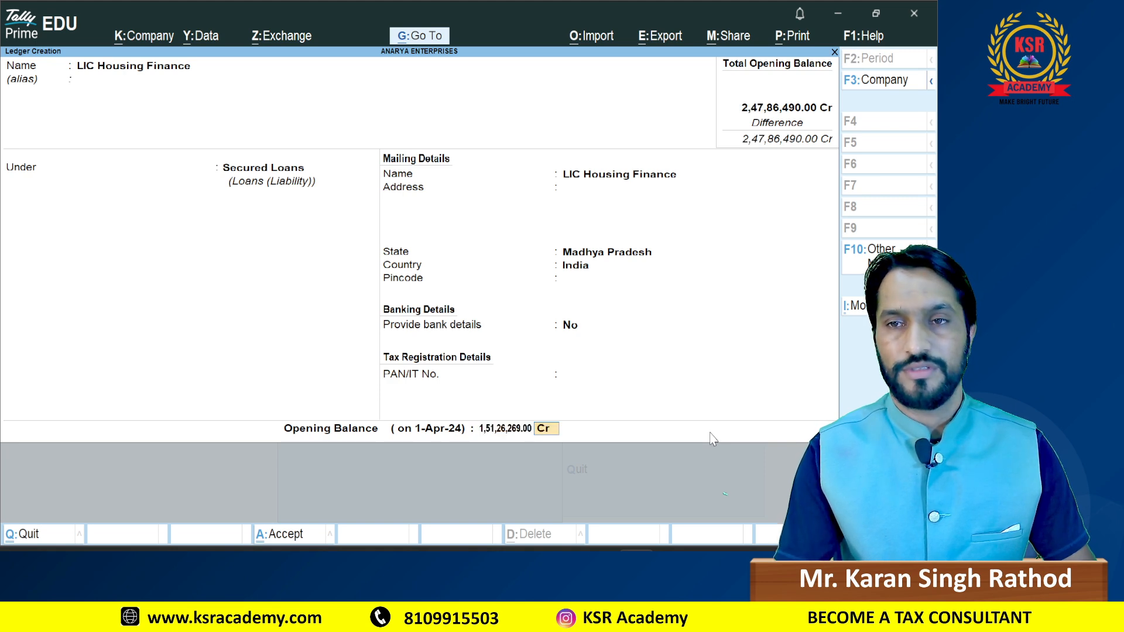
pyautogui.press('Return')
pyautogui.press('Return')
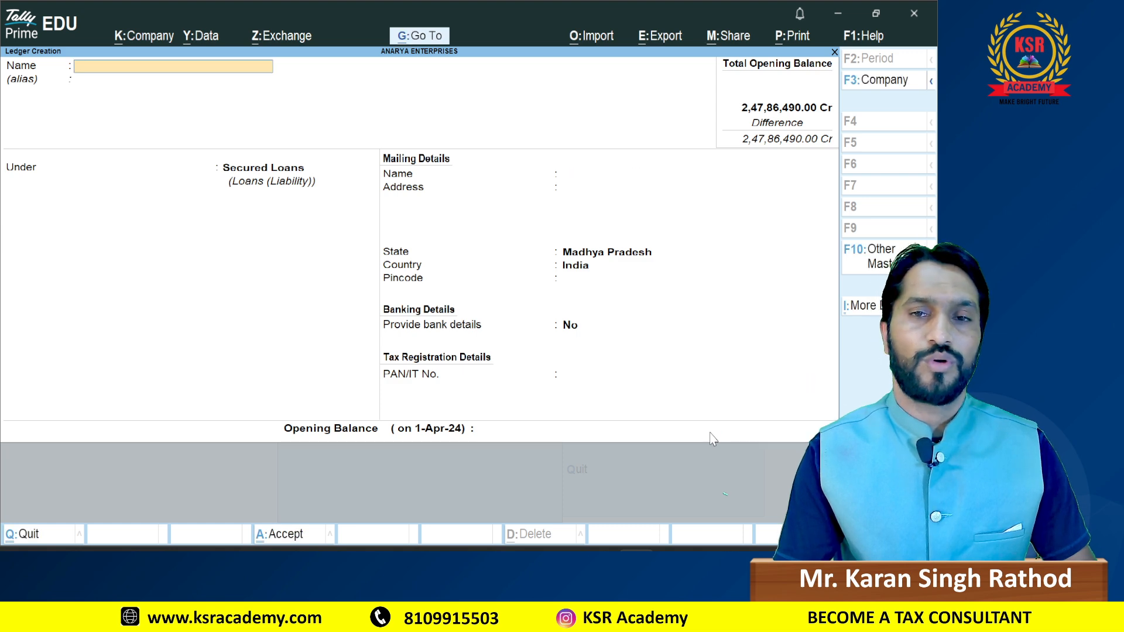
# Step: Copy the first unsecured lender's name from cell B78 in Excel and use it as the new ledger's name in TallyPrime
pyautogui.hotkey('alt', 'Tab')
pyautogui.scroll(-4, 594, 385)
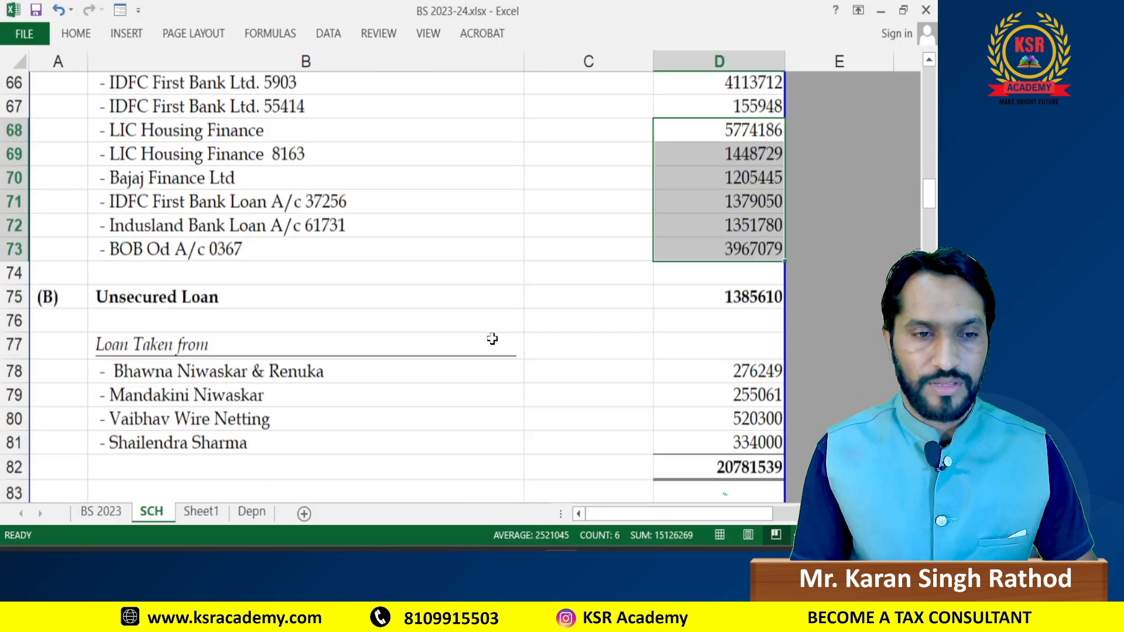
pyautogui.click(121, 202)
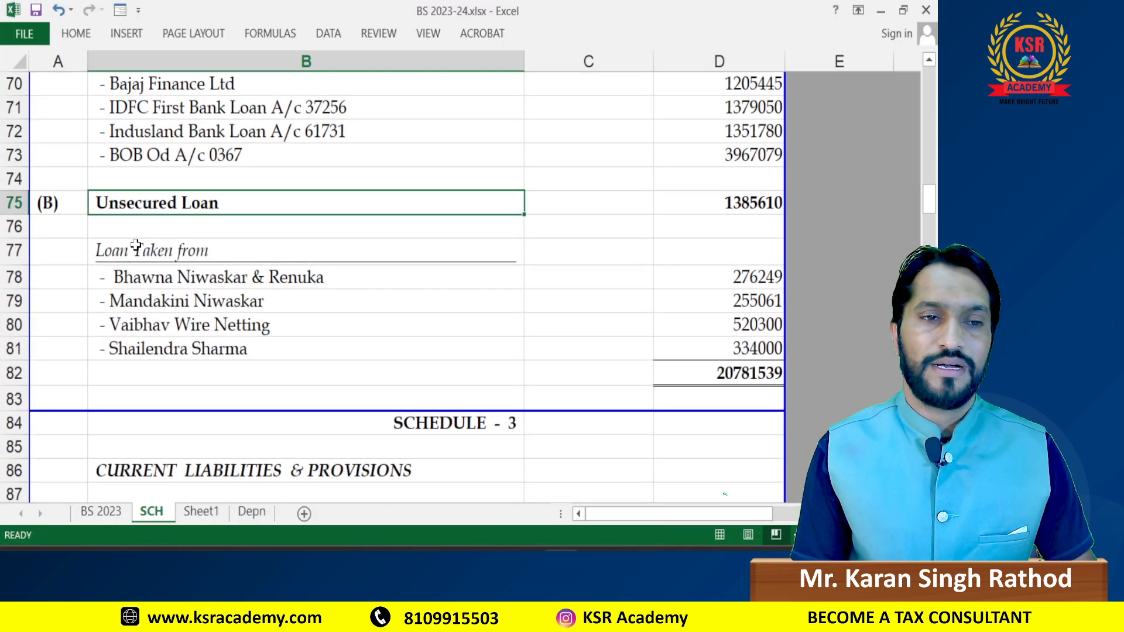
pyautogui.click(146, 279)
pyautogui.doubleClick(331, 280)
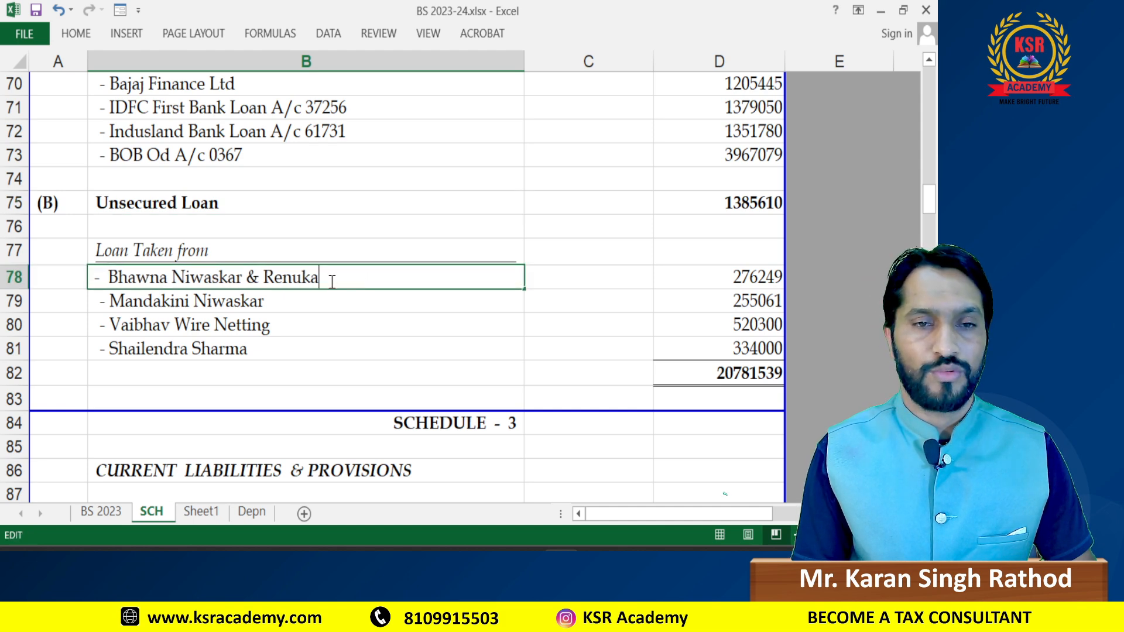
pyautogui.moveTo(331, 280); pyautogui.dragTo(108, 277)
pyautogui.hotkey('ctrl', 'c')
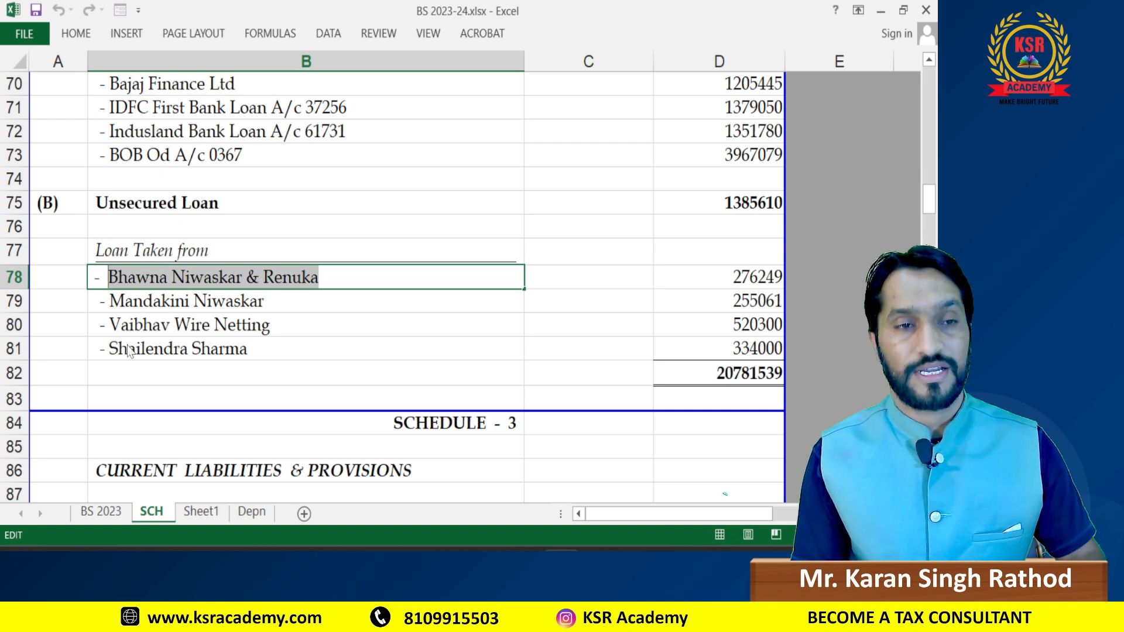
pyautogui.hotkey('alt', 'Tab')
pyautogui.hotkey('ctrl', 'v')
# Step: Leave the unsecured lender's ledger under Secured Loans with no alias and the default mailing, bank and tax details
pyautogui.press('Return')
pyautogui.press('Return')
pyautogui.press('Return')
pyautogui.press('Return')
pyautogui.press('Return')
pyautogui.press('Return')
pyautogui.press('Return')
pyautogui.press('Return')
pyautogui.press('Return')
pyautogui.press('Return')
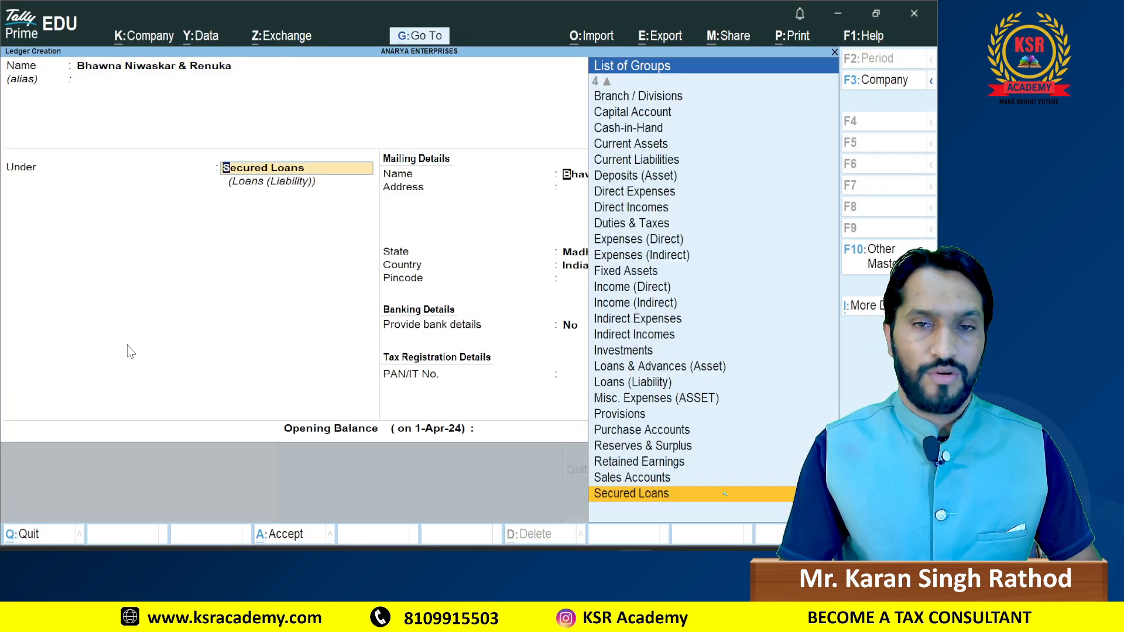
# Step: Set the lender ledger's opening balance to 13,85,610 Cr, the sum of Excel cells D78:D81, and save the ledger
pyautogui.hotkey('alt', 'Tab')
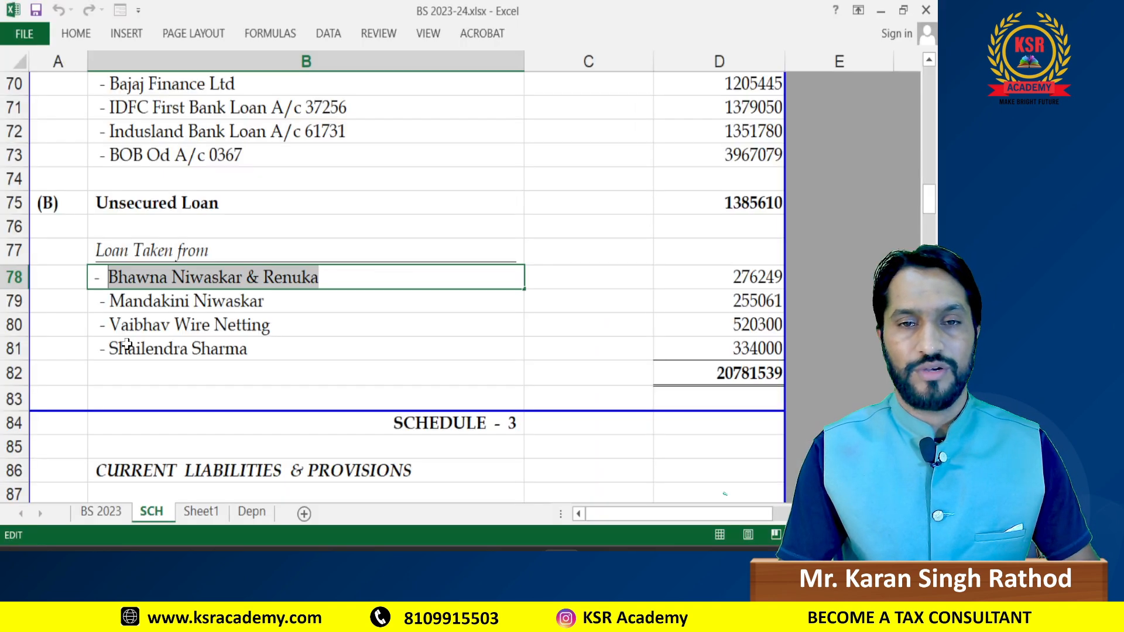
pyautogui.press('Escape')
pyautogui.press('Right')
pyautogui.press('Right')
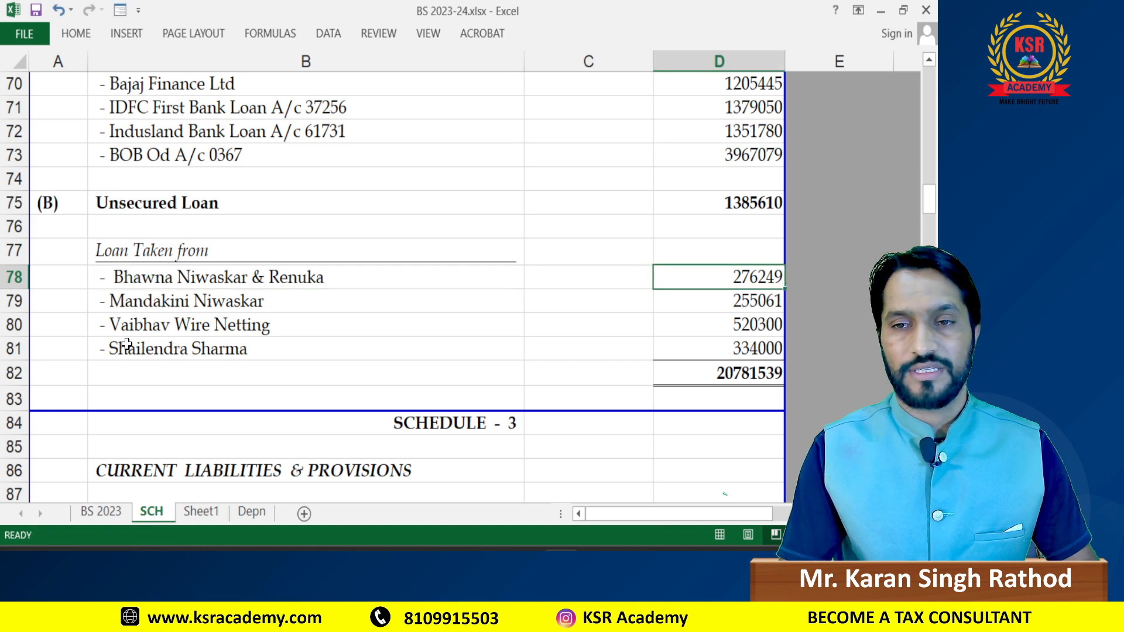
pyautogui.hotkey('shift', 'Down')
pyautogui.hotkey('shift', 'Down')
pyautogui.hotkey('shift', 'Down')
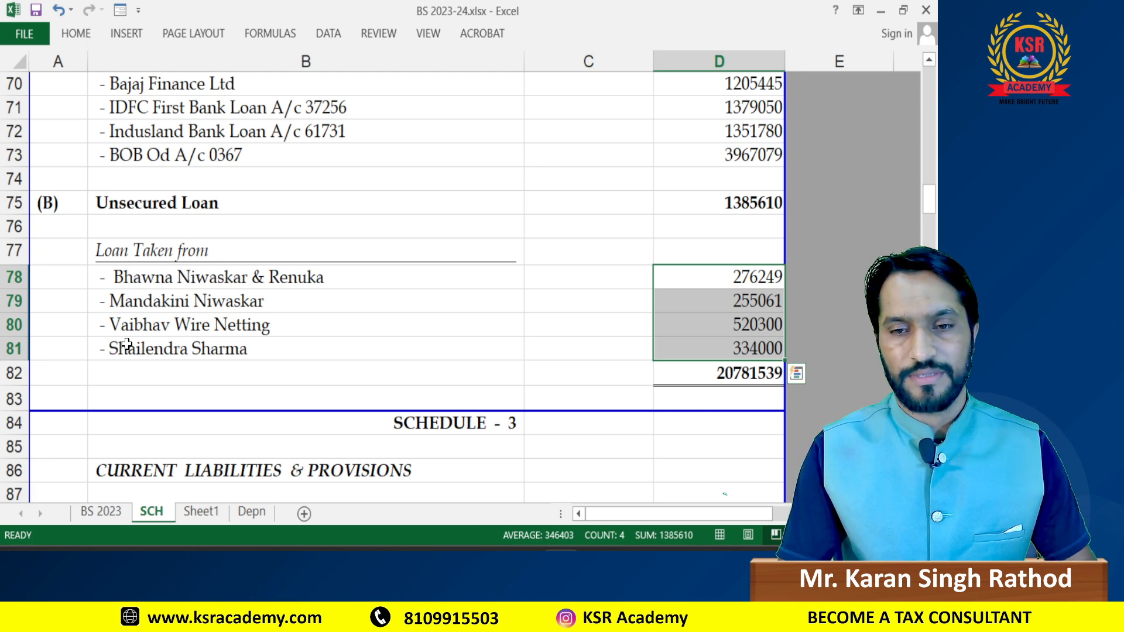
pyautogui.hotkey('alt', 'Tab')
pyautogui.write('13,85,610')
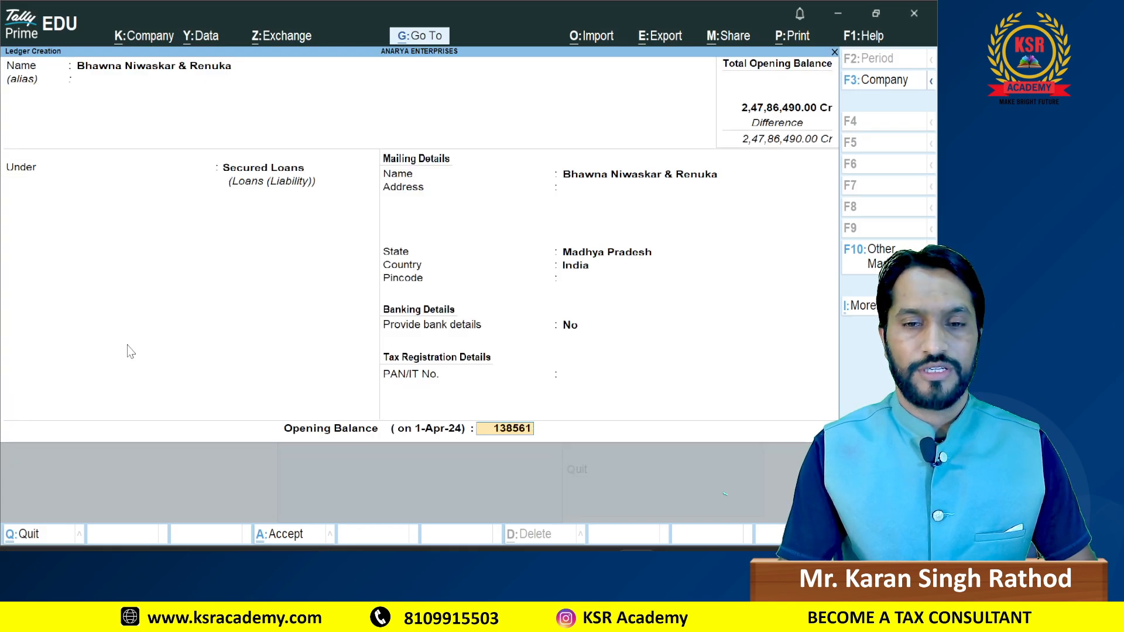
pyautogui.press('Return')
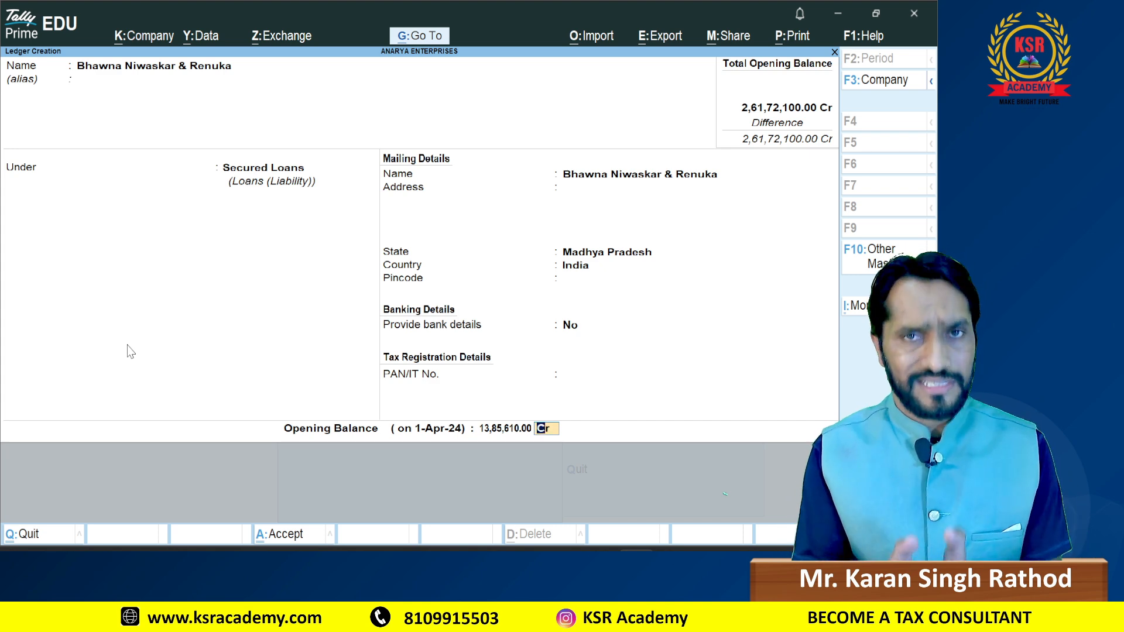
pyautogui.press('Return')
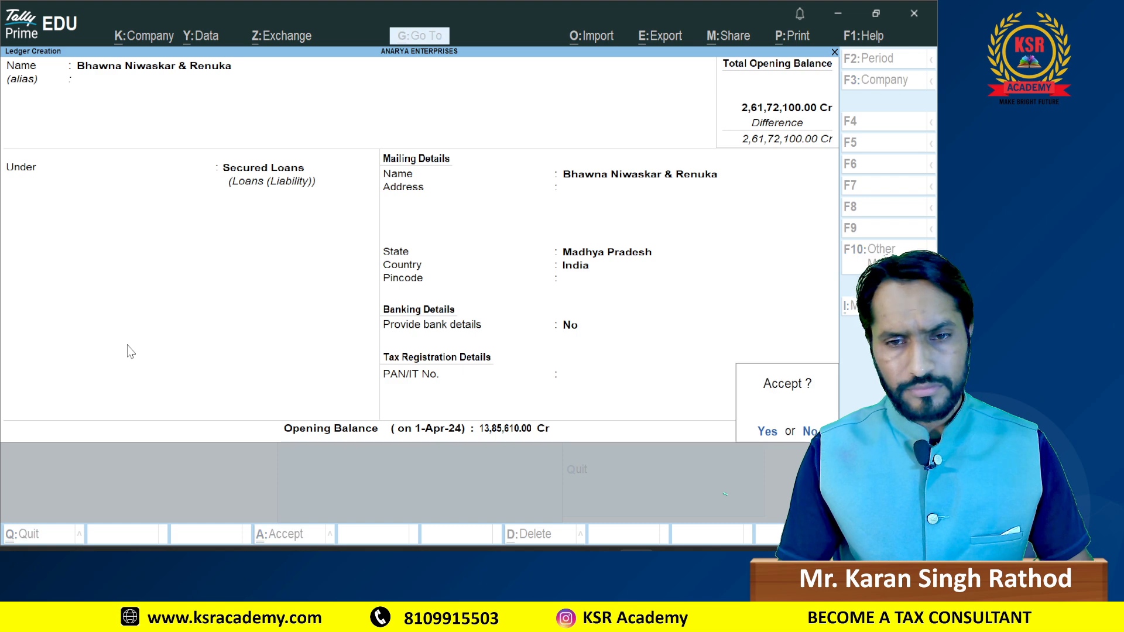
pyautogui.press('Return')
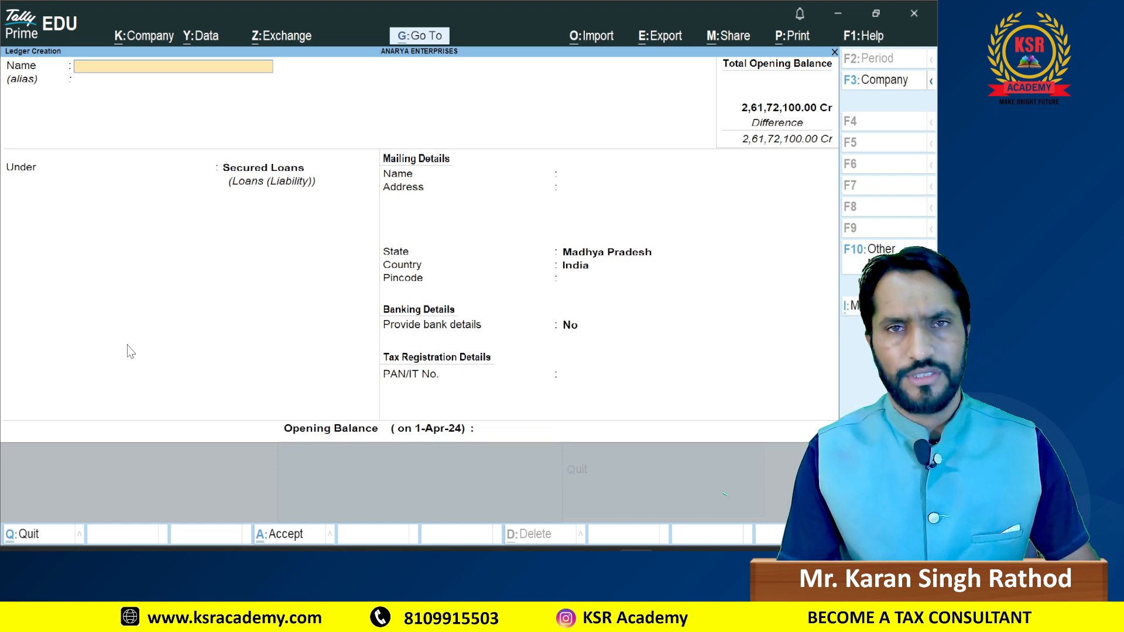
# Step: Switch to Excel and review the capital account and loan totals in F9 and F11 of the BS 2023 sheet
pyautogui.hotkey('alt', 'Tab')
pyautogui.press('Down')
pyautogui.press('Down')
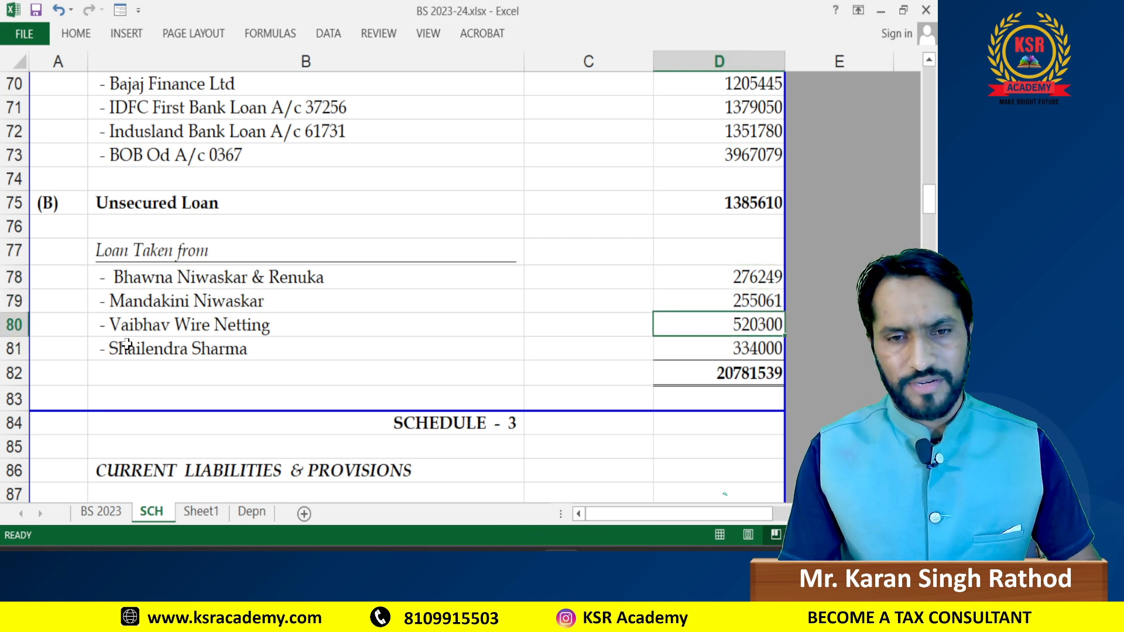
pyautogui.press('Down')
pyautogui.press('Down')
pyautogui.press('Down')
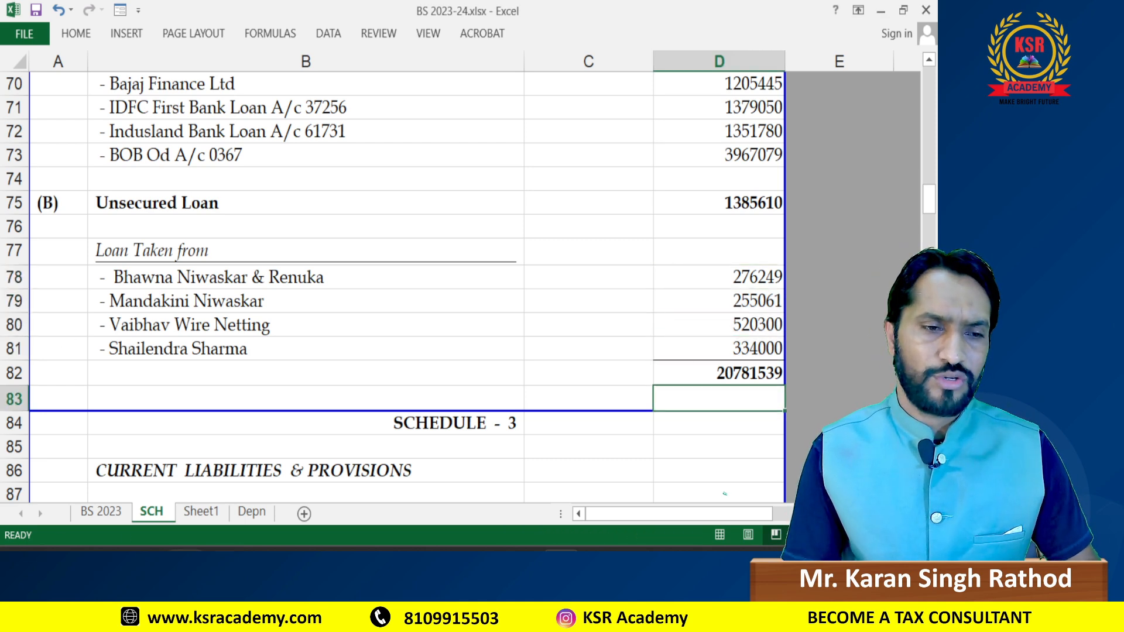
pyautogui.hotkey('ctrl', 'pageup')
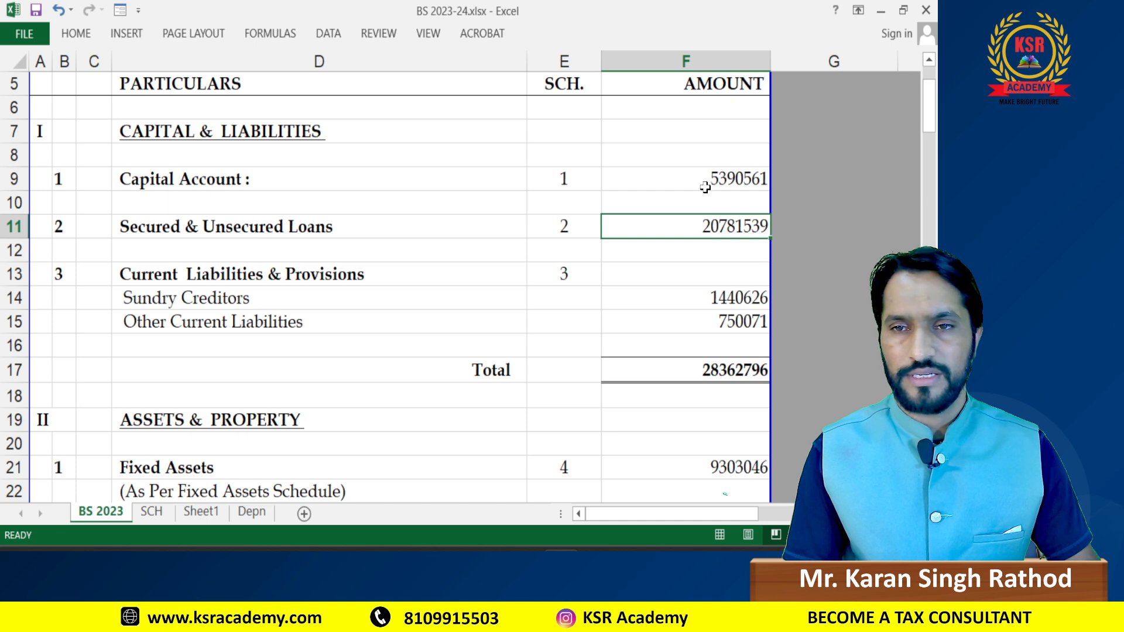
pyautogui.click(705, 184)
pyautogui.click(691, 225)
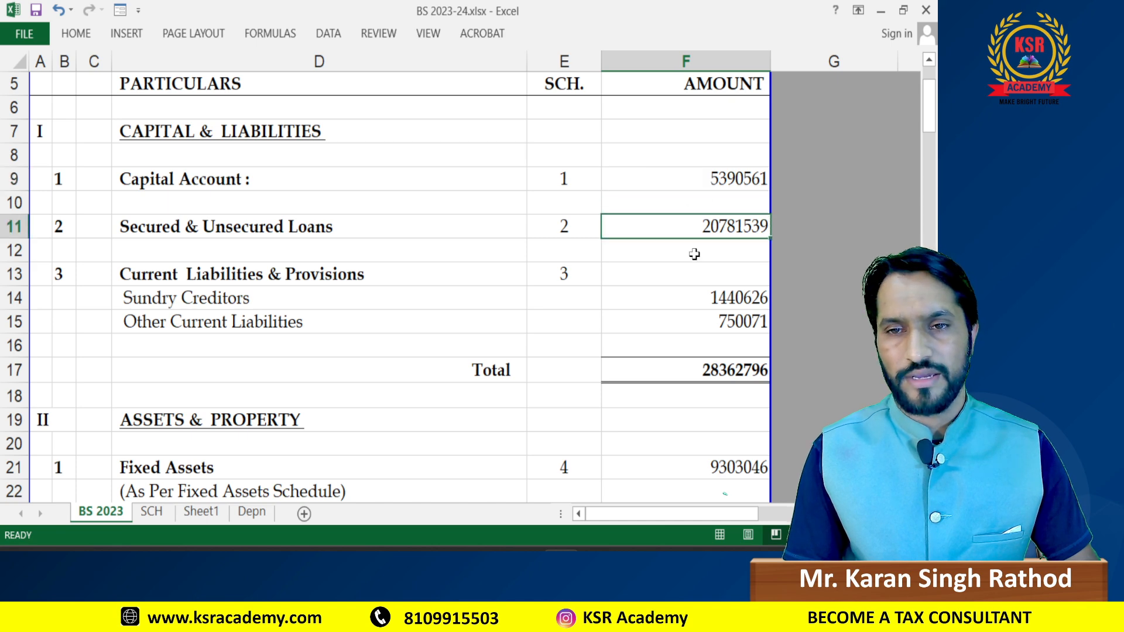
# Step: Trace the Sundry Creditors amount in F14 of the balance sheet to its source on the SCH sheet
pyautogui.click(673, 306)
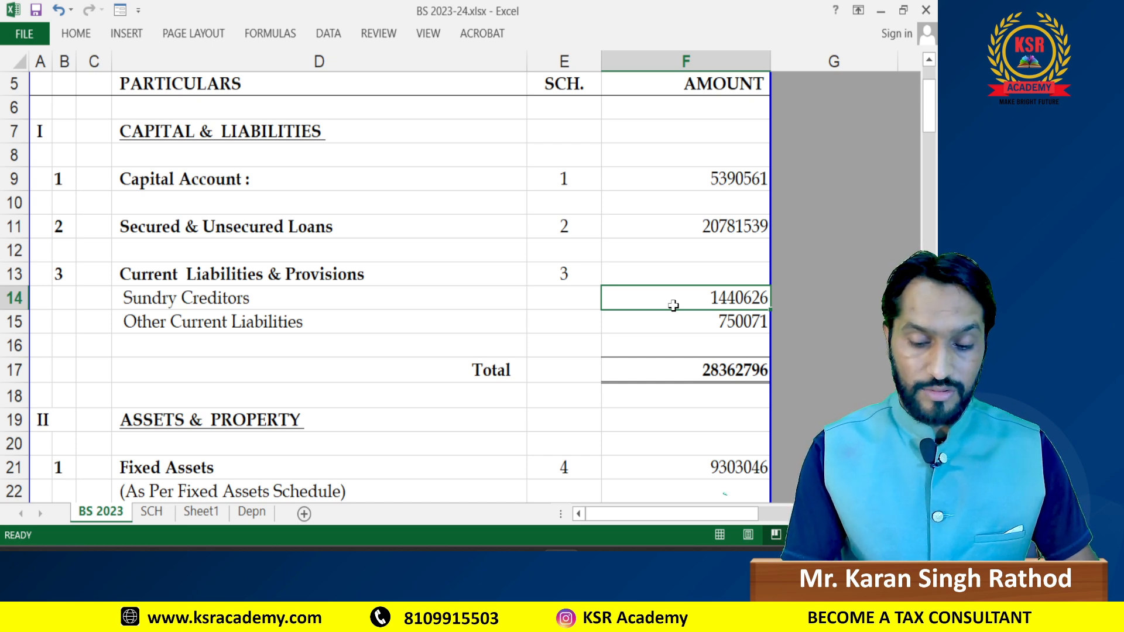
pyautogui.write('{')
pyautogui.press('Escape')
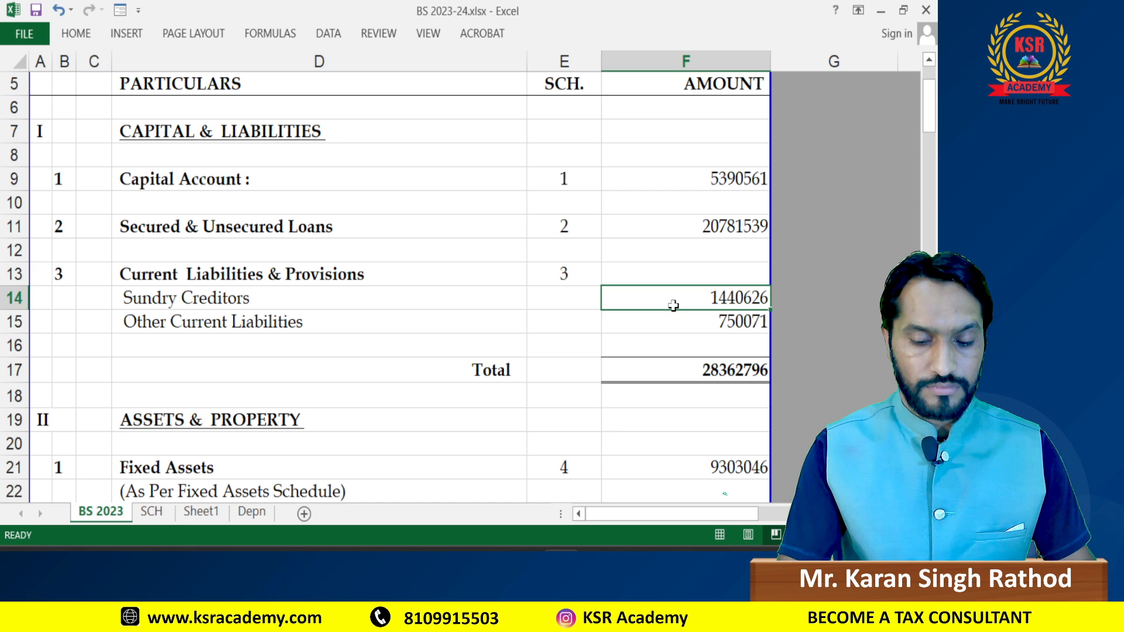
pyautogui.hotkey('ctrl', '[')
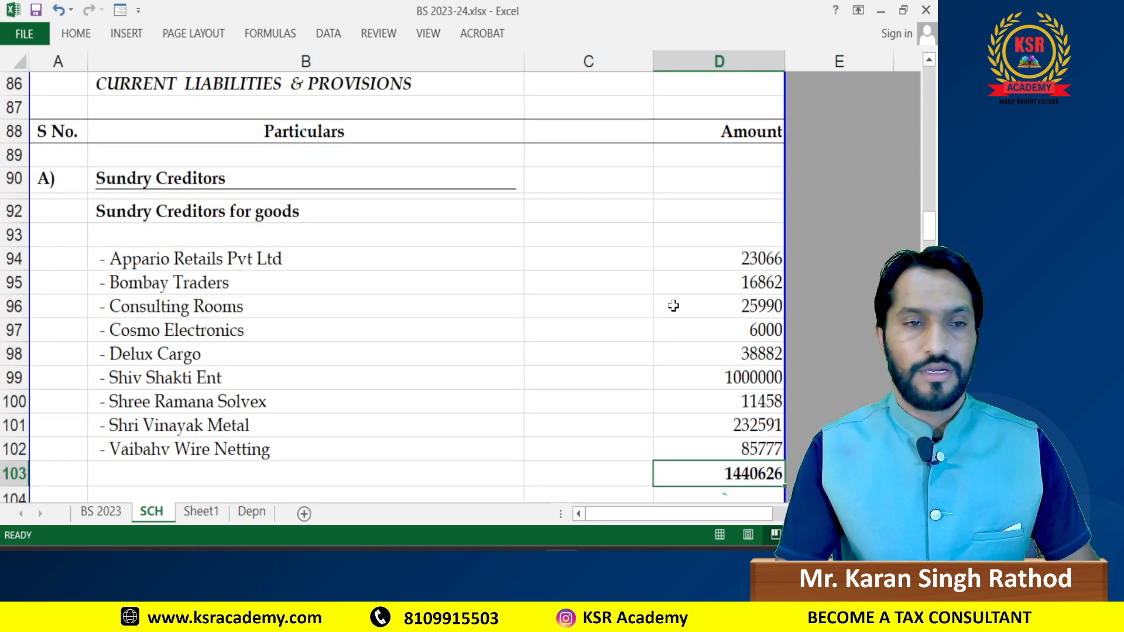
# Step: Copy the name Appario Retails Pvt Ltd from Excel cell B94 and use it as the new ledger's name in TallyPrime, without an alias
pyautogui.click(170, 224)
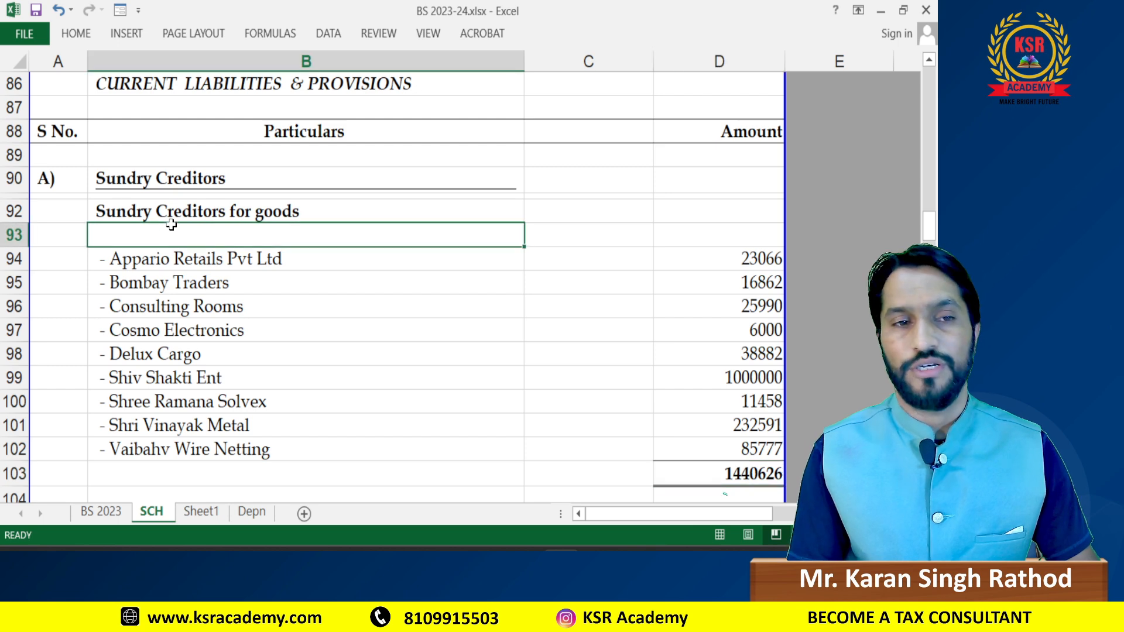
pyautogui.click(152, 267)
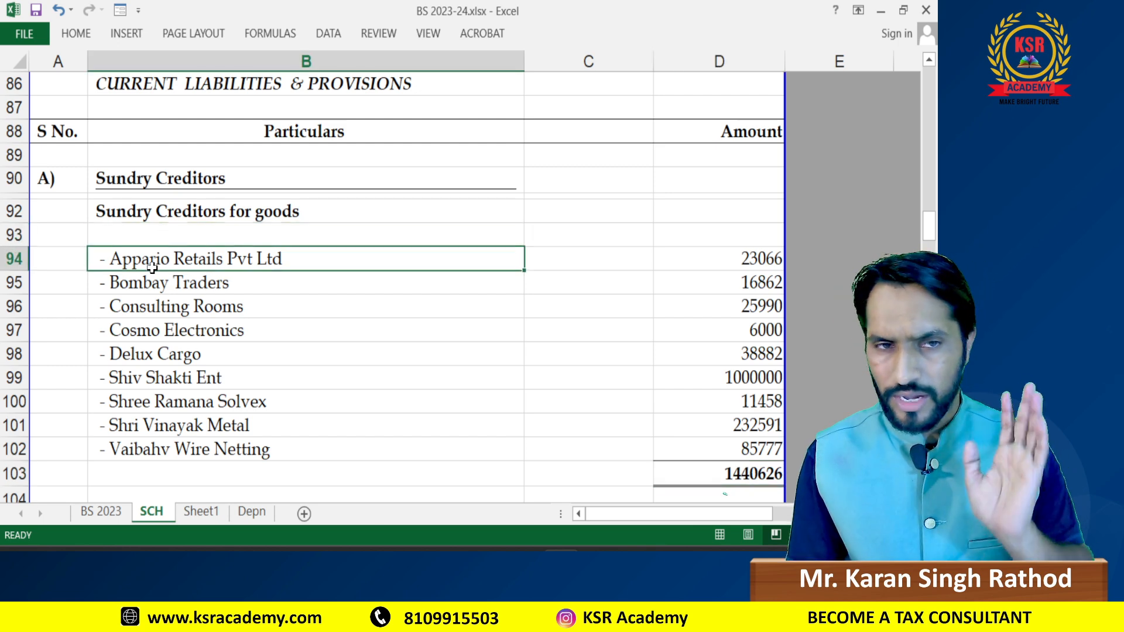
pyautogui.doubleClick(304, 259)
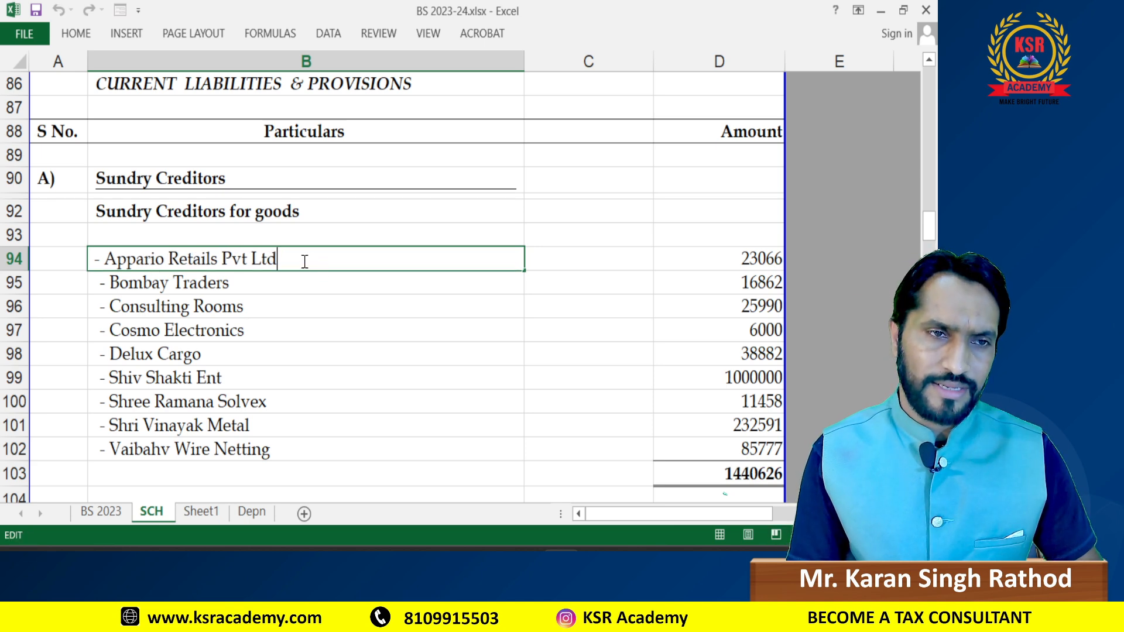
pyautogui.moveTo(303, 258); pyautogui.dragTo(102, 259)
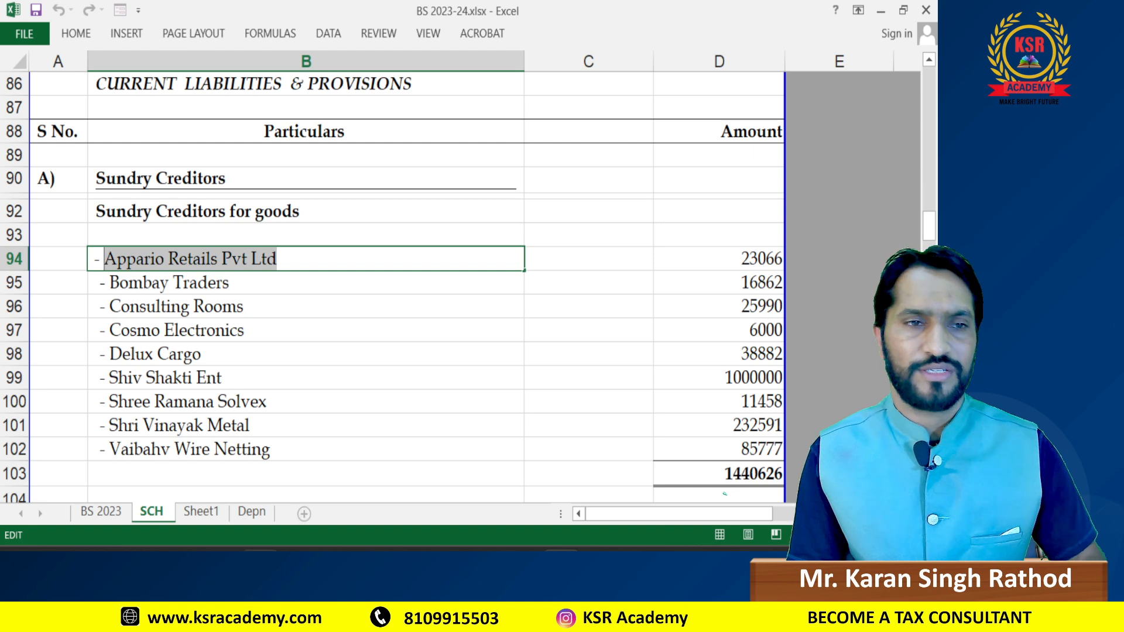
pyautogui.hotkey('ctrl', 'c')
pyautogui.hotkey('alt', 'Tab')
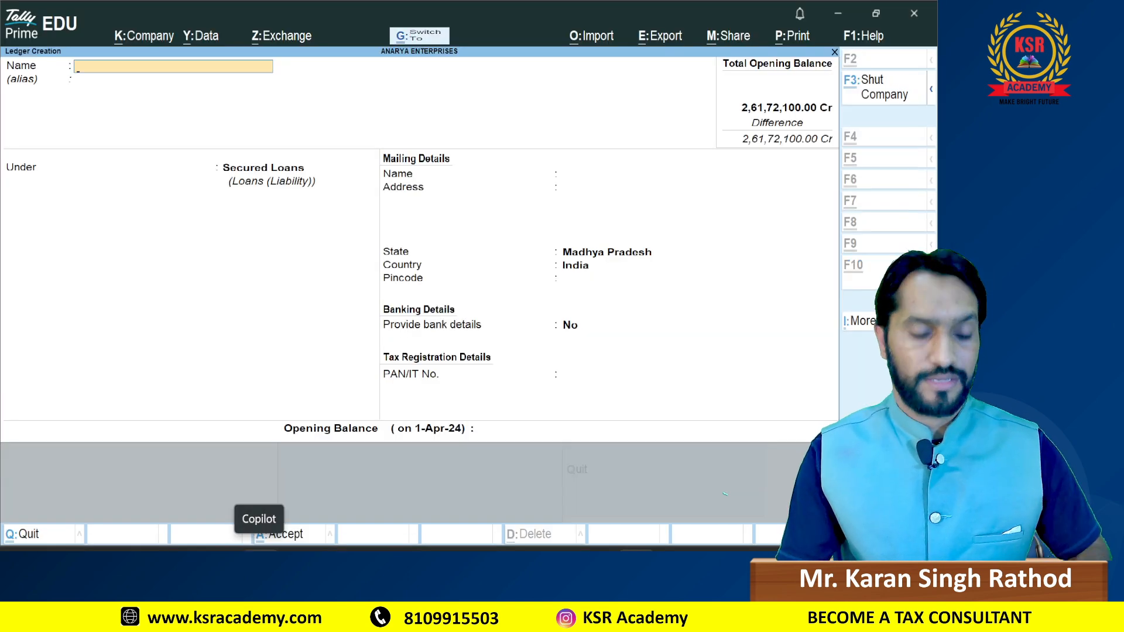
pyautogui.hotkey('ctrl', 'v')
pyautogui.press('Return')
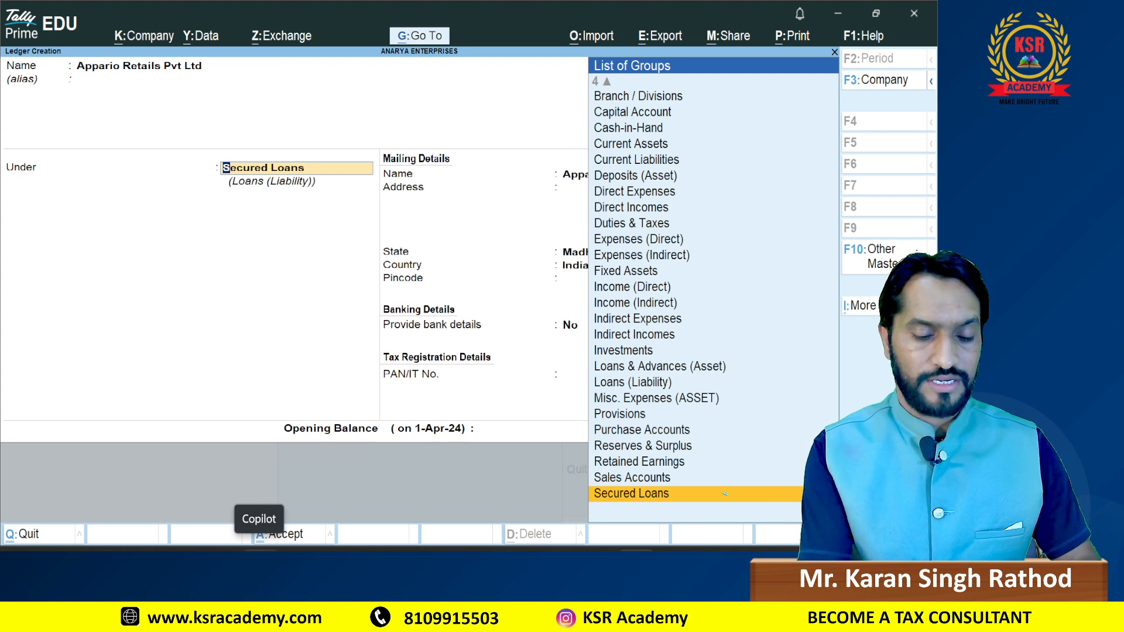
# Step: Place the Appario Retails Pvt Ltd ledger under Sundry Creditors with bill-by-bill balances set to No and default mailing, bank and tax details
pyautogui.write('sun')
pyautogui.press('Return')
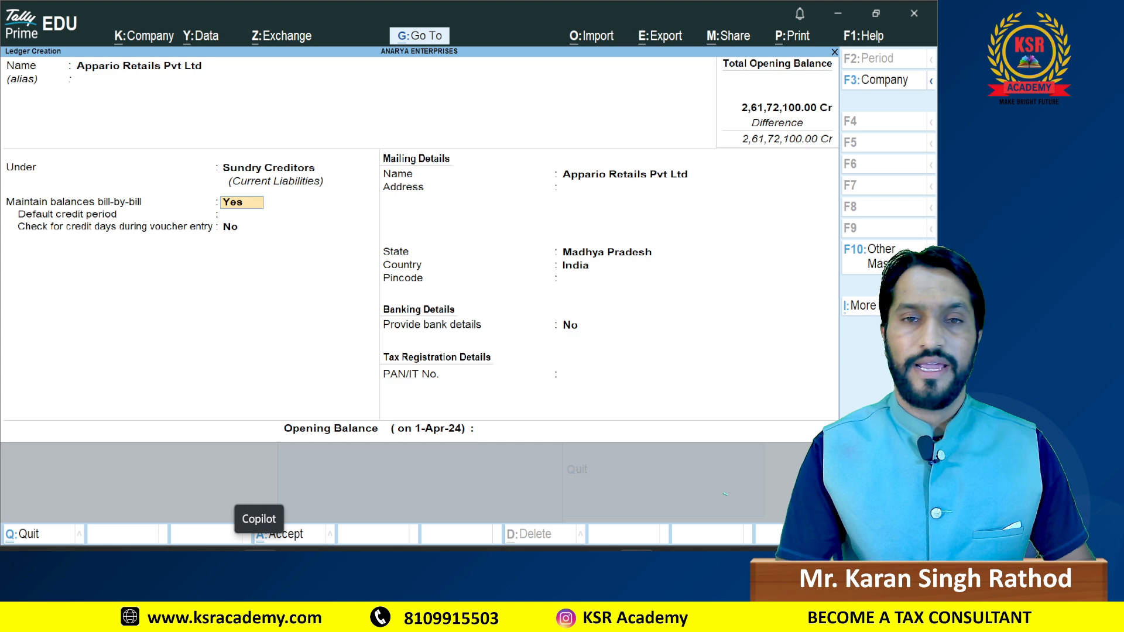
pyautogui.press('n')
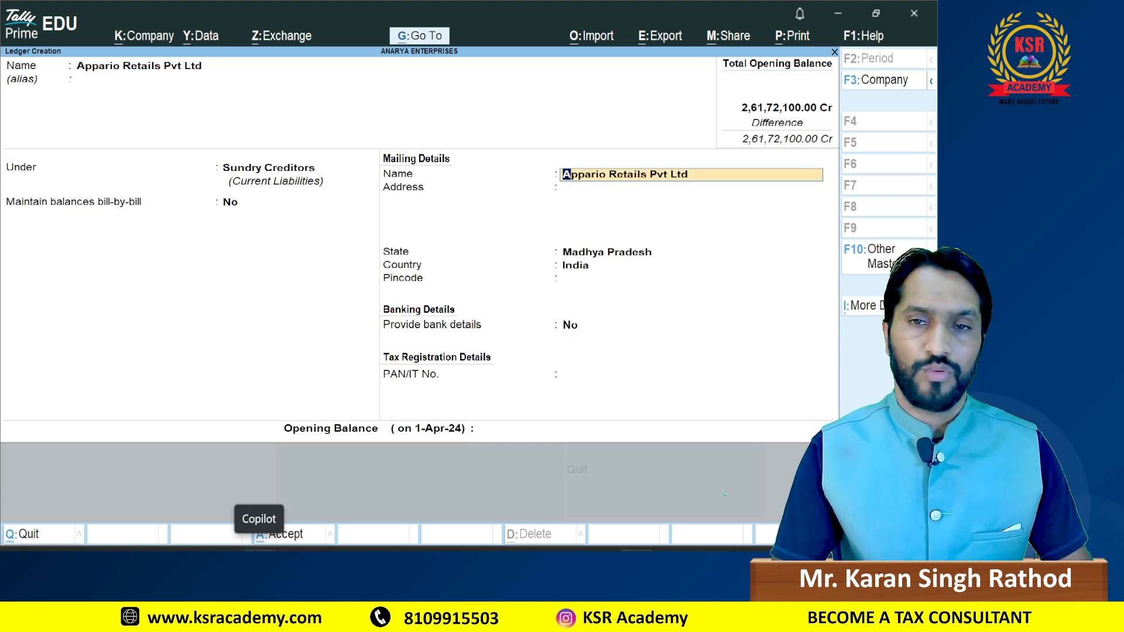
pyautogui.press('Return')
pyautogui.press('Return')
pyautogui.press('Return')
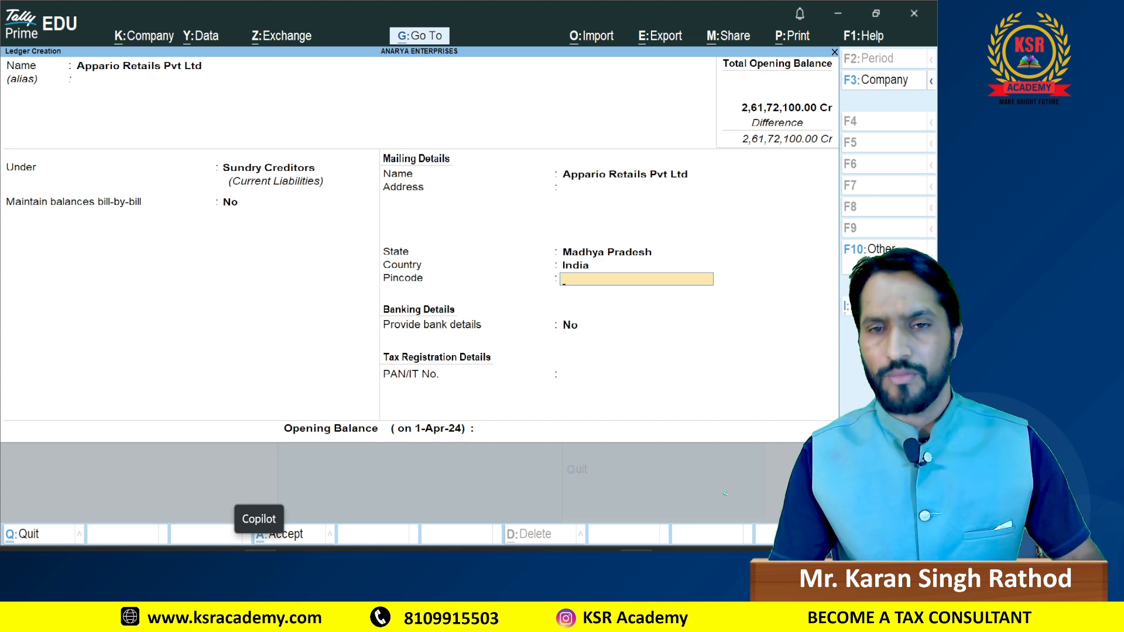
pyautogui.press('Return')
pyautogui.press('Return')
pyautogui.press('Return')
# Step: Switch to Excel and check the individual creditor amounts and the sundry creditors total in column D of the SCH sheet
pyautogui.hotkey('alt', 'Tab')
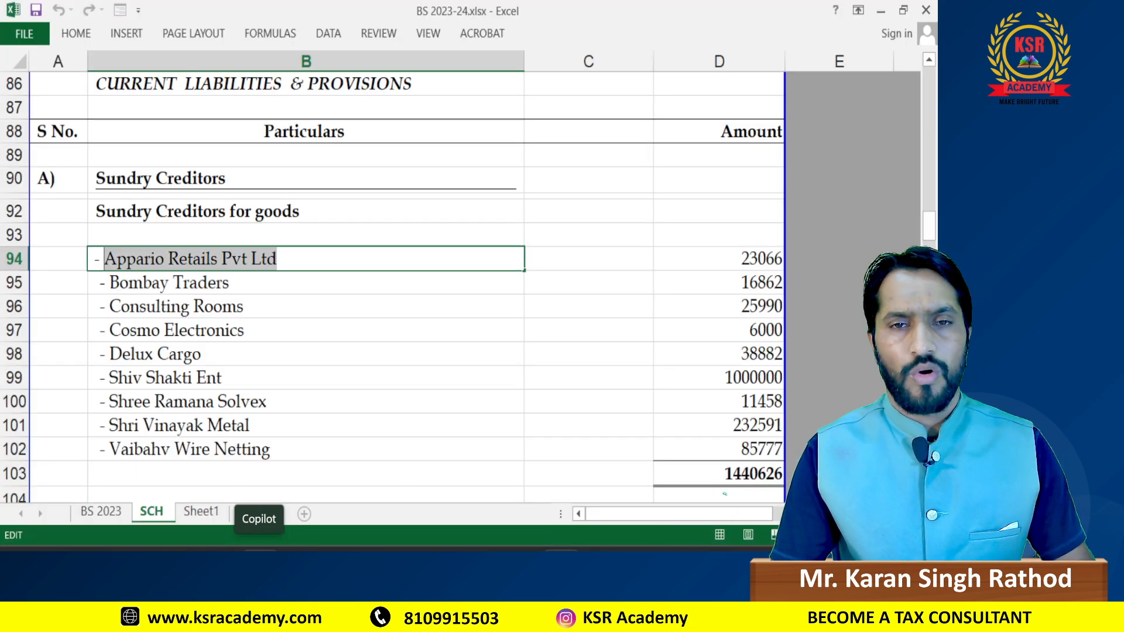
pyautogui.press('Tab')
pyautogui.press('Right')
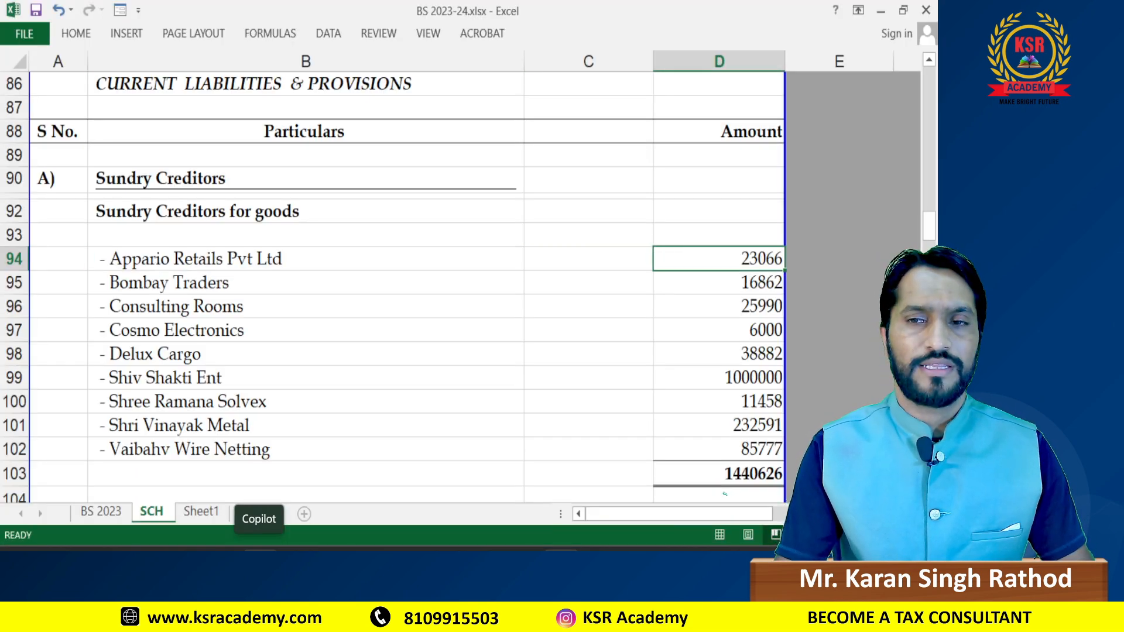
pyautogui.press('Down')
pyautogui.scroll(-5, 724, 494)
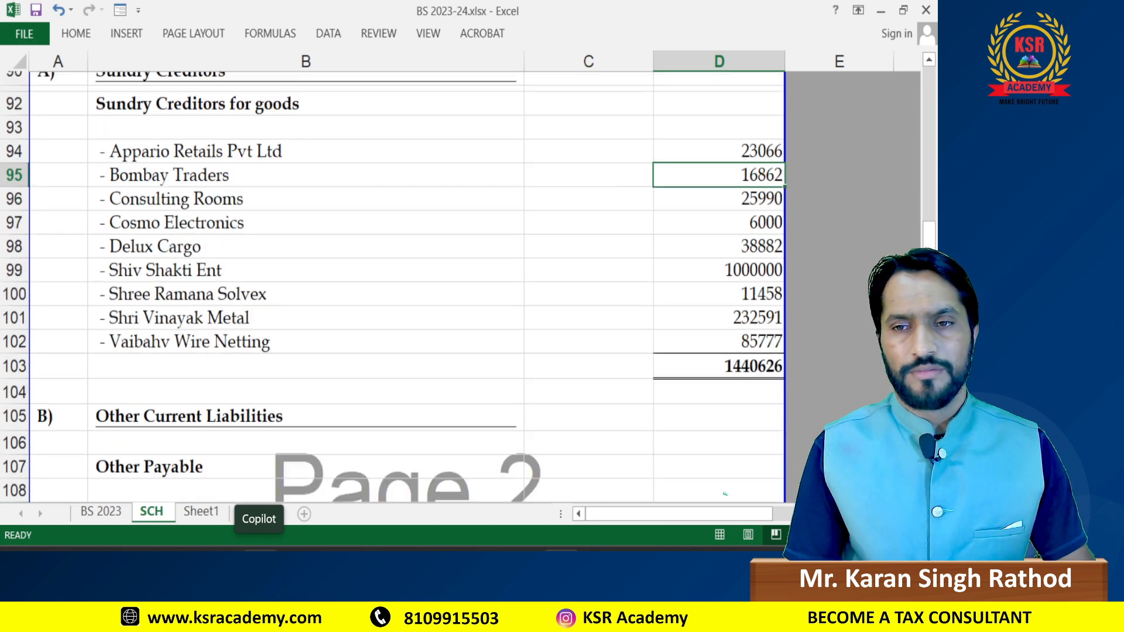
pyautogui.scroll(1, 725, 494)
pyautogui.scroll(1, 724, 493)
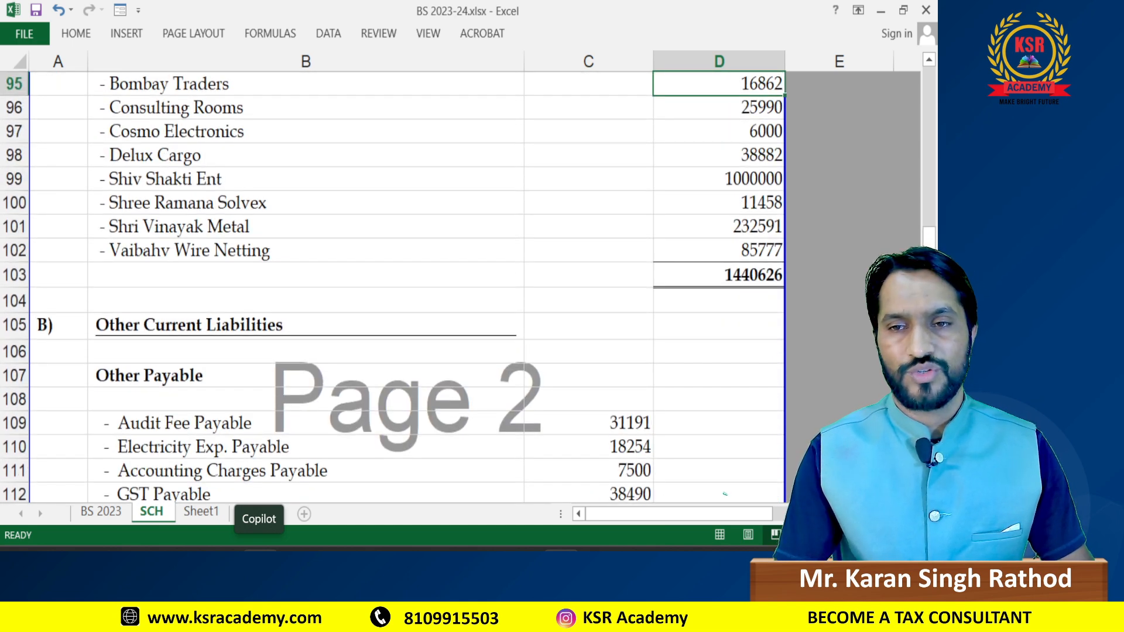
# Step: Set the Appario Retails Pvt Ltd ledger's opening balance in TallyPrime to 14,40,626 Cr and save the ledger
pyautogui.hotkey('alt', 'Tab')
pyautogui.write('14,40,62')
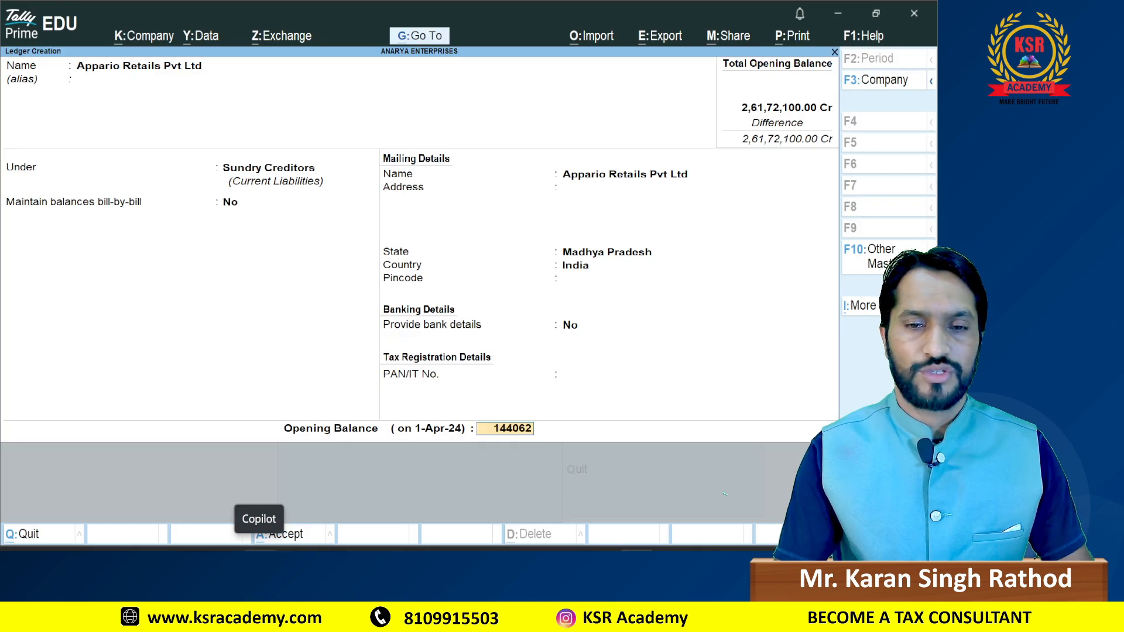
pyautogui.write('6')
pyautogui.press('Return')
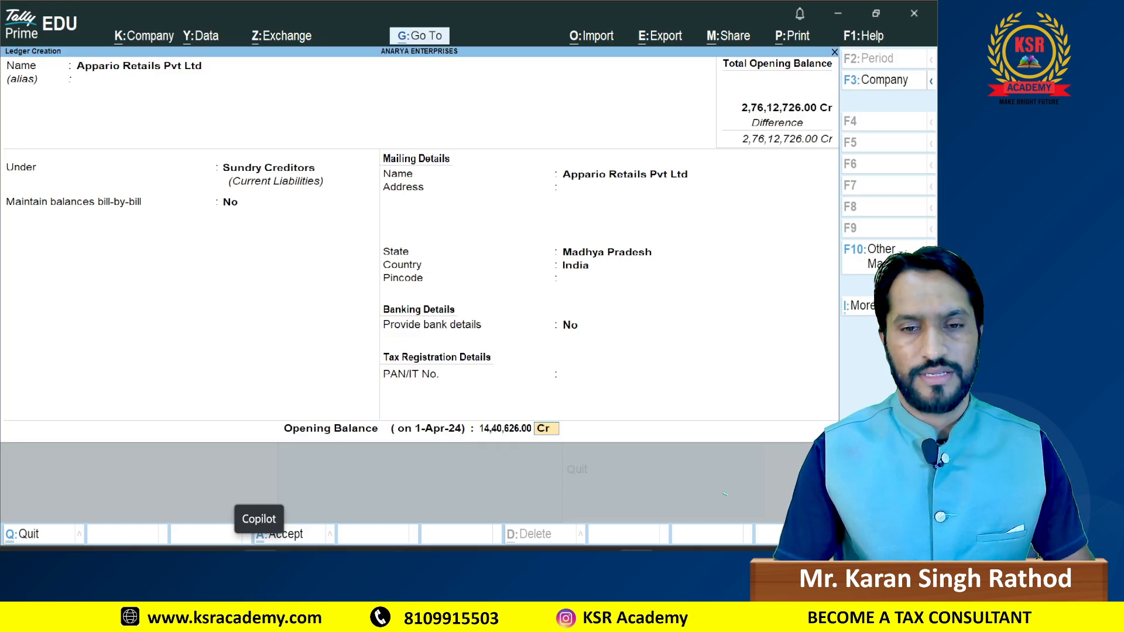
pyautogui.hotkey('alt', 'Tab')
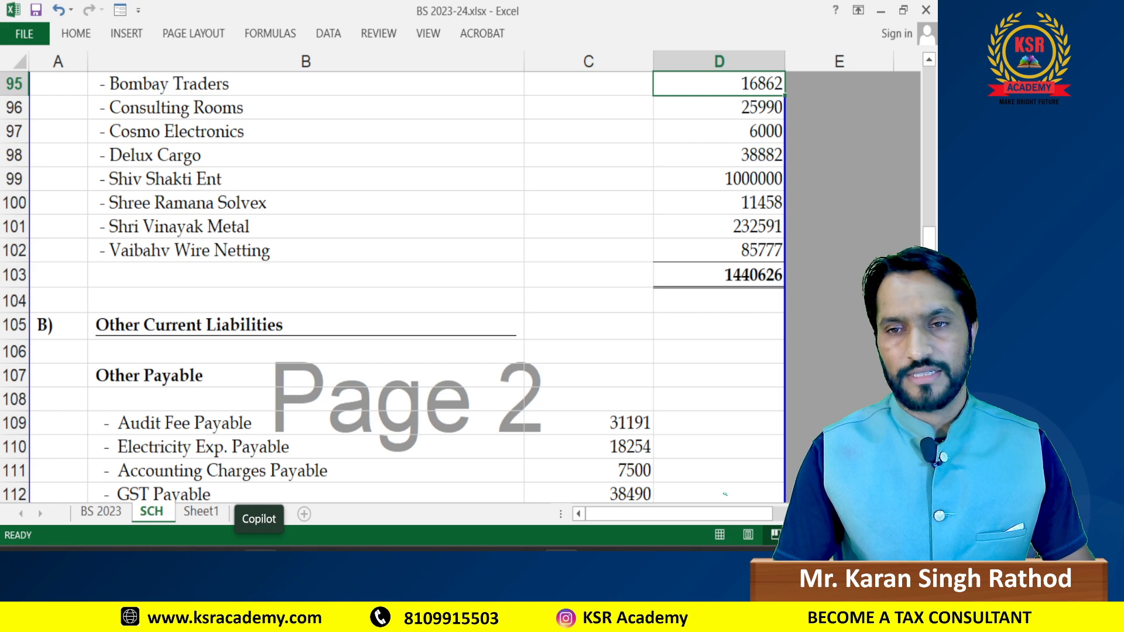
pyautogui.hotkey('alt', 'Tab')
pyautogui.press('Return')
pyautogui.press('Return')
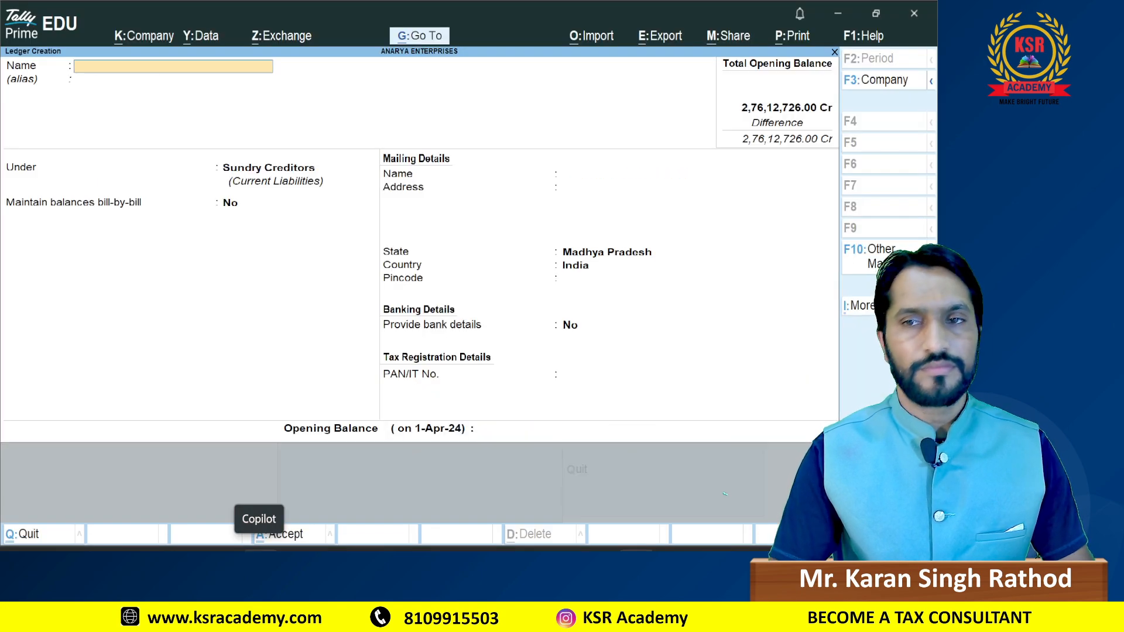
# Step: Switch to Excel and trace Other Current Liabilities in F15 of BS 2023 to the Other Payable items on the SCH sheet
pyautogui.hotkey('alt', 'Tab')
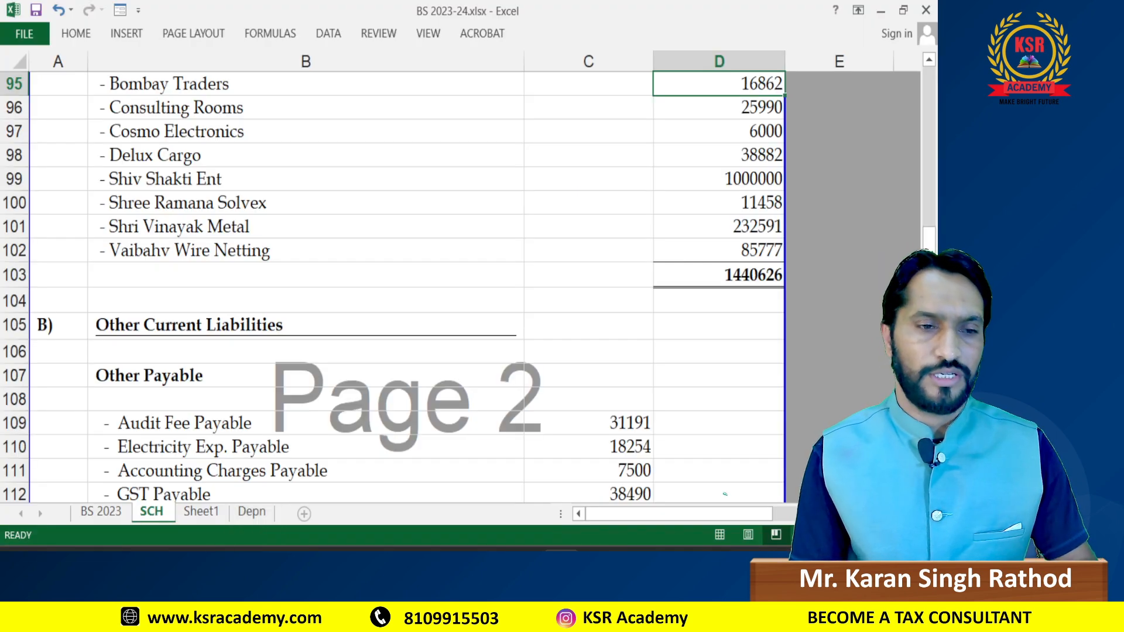
pyautogui.click(97, 511)
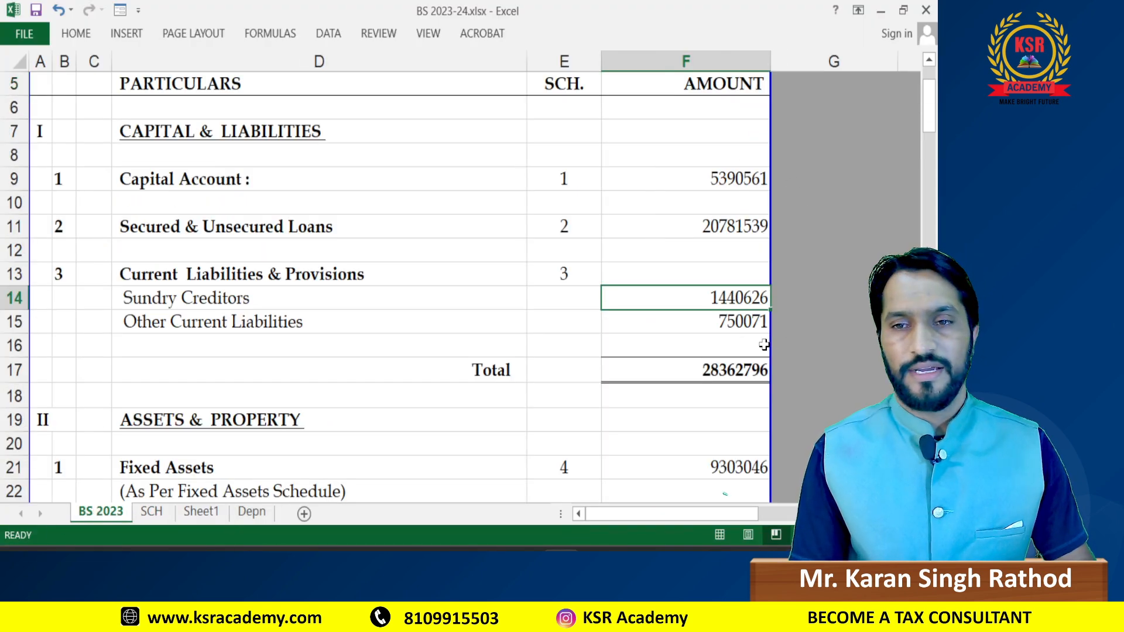
pyautogui.click(697, 314)
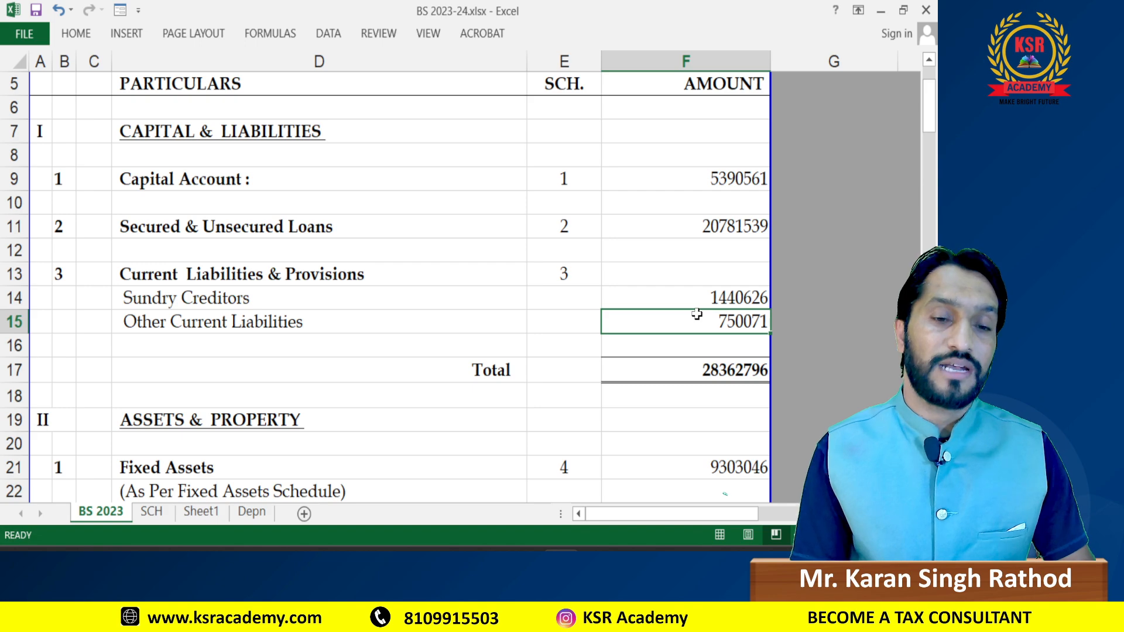
pyautogui.click(151, 511)
pyautogui.scroll(-2, 442, 287)
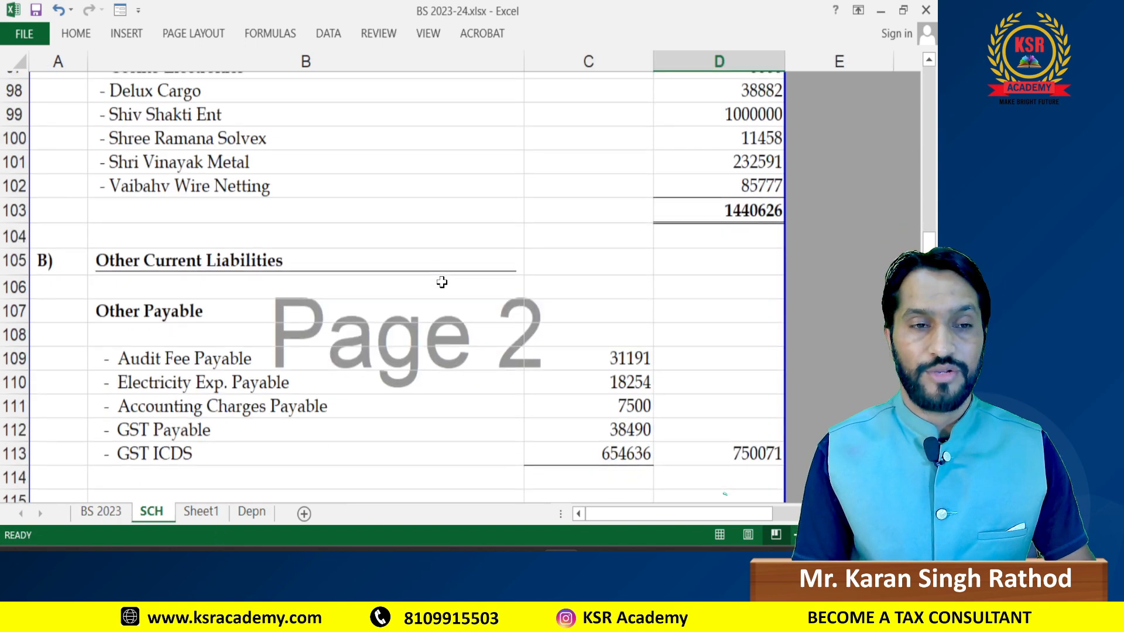
pyautogui.scroll(-1, 442, 282)
pyautogui.scroll(1, 445, 278)
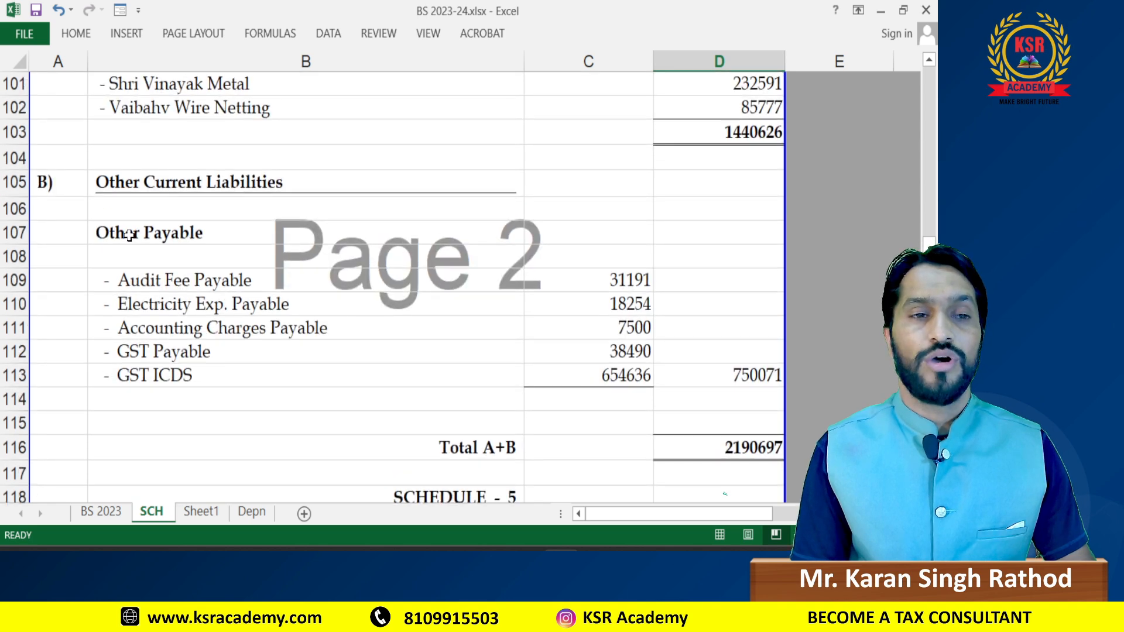
pyautogui.click(129, 234)
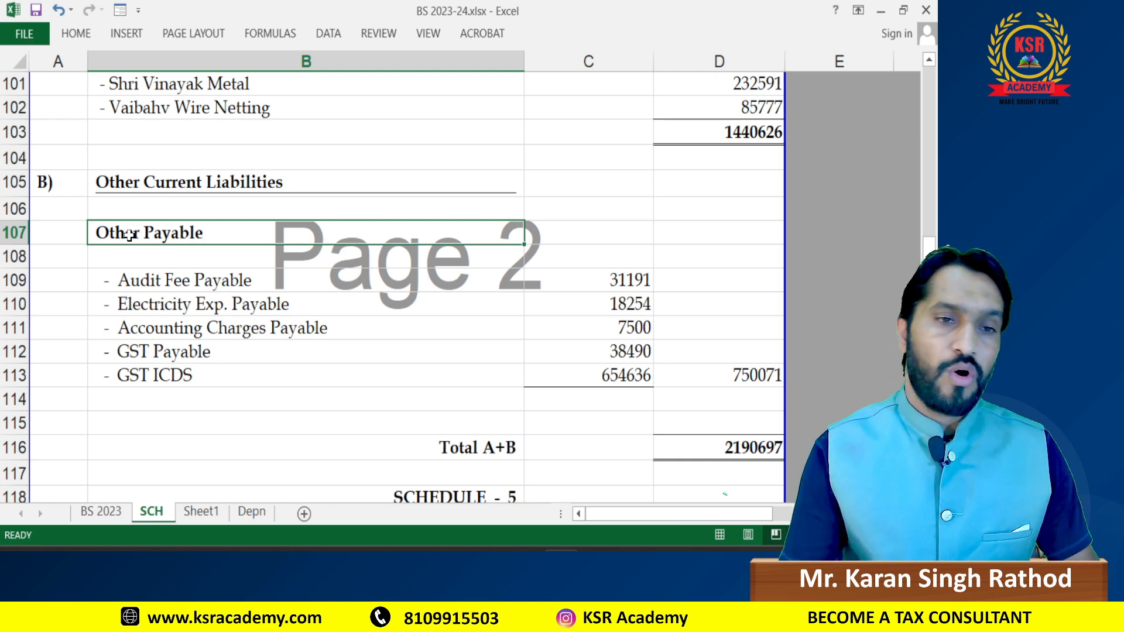
pyautogui.click(609, 279)
# Step: Copy Audit Fee Payable from Excel cell B109 and use it as the next ledger's name in TallyPrime, without an alias
pyautogui.click(258, 278)
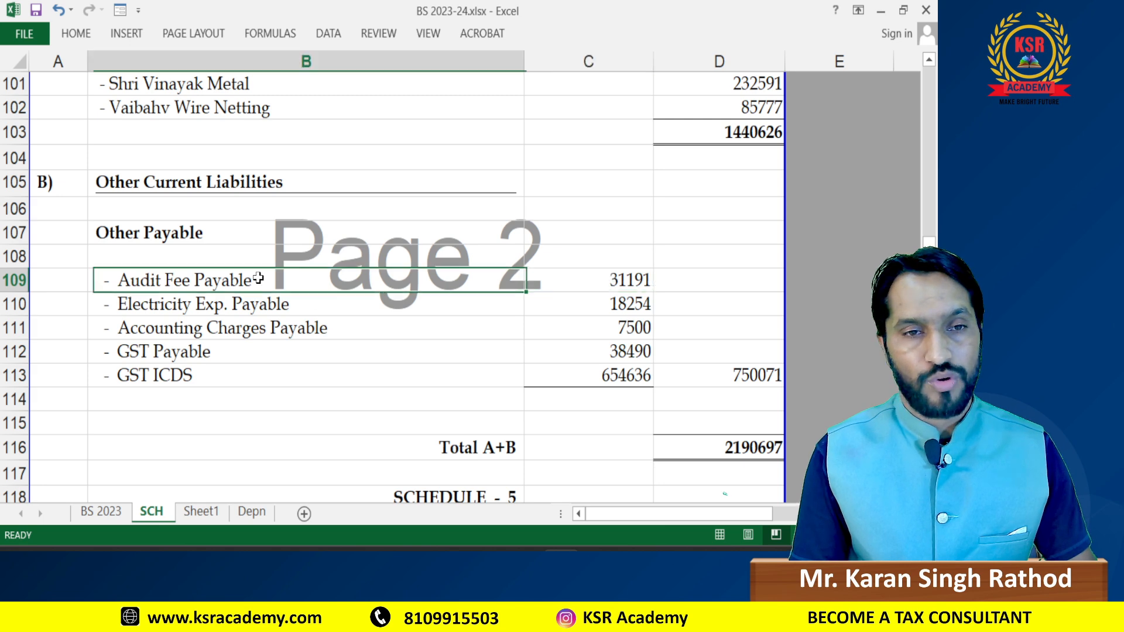
pyautogui.doubleClick(258, 278)
pyautogui.moveTo(249, 279); pyautogui.dragTo(113, 280)
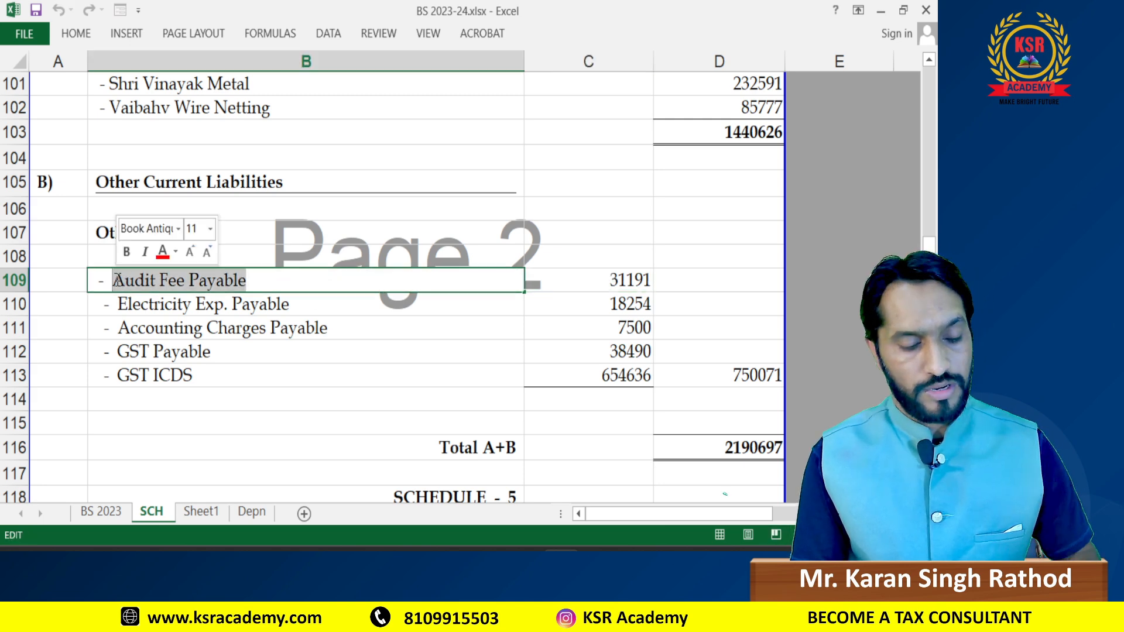
pyautogui.hotkey('alt', 'Tab')
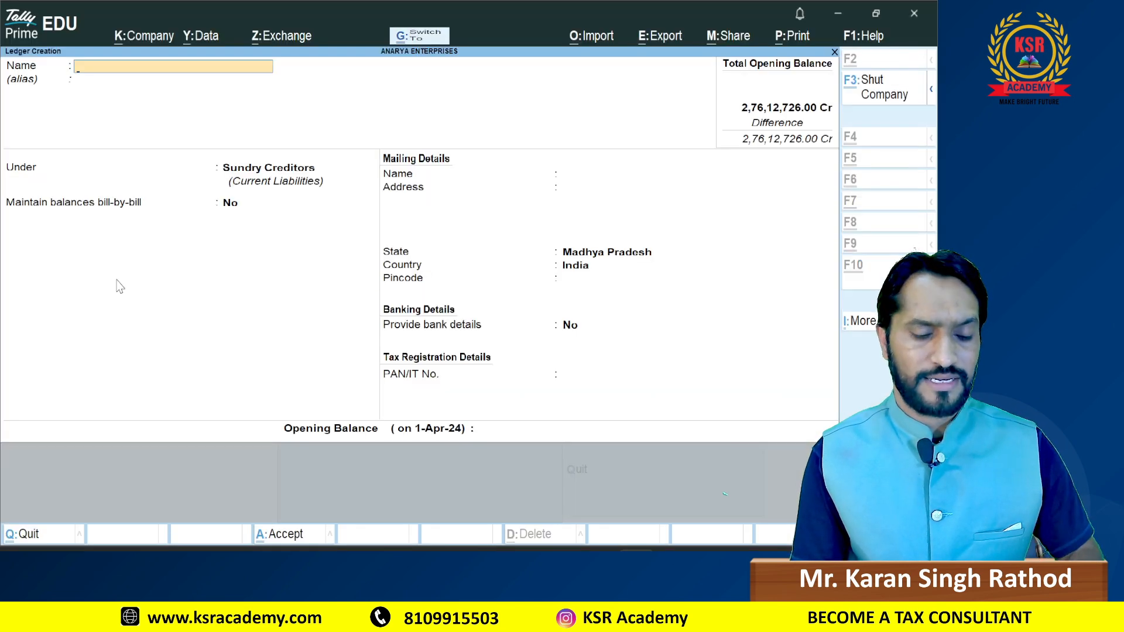
pyautogui.hotkey('ctrl', 'alt', 'v')
pyautogui.press('Return')
pyautogui.press('Return')
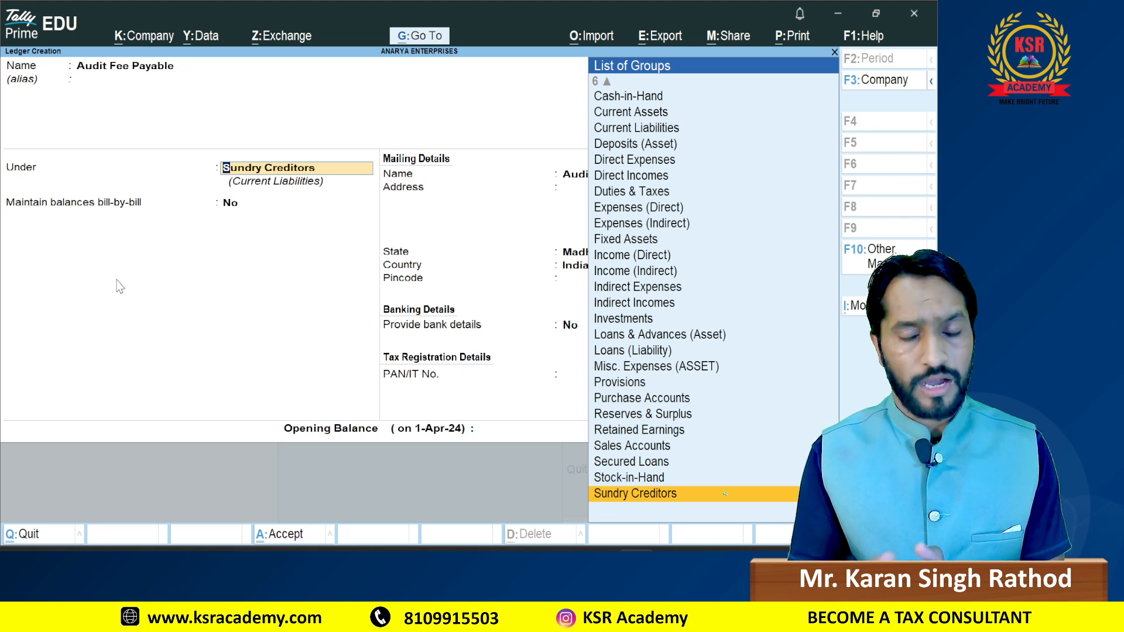
# Step: Check the Other Payable total in Excel cell D113 and change the Audit Fee Payable ledger's group to Current Liabilities in TallyPrime
pyautogui.hotkey('alt', 'Tab')
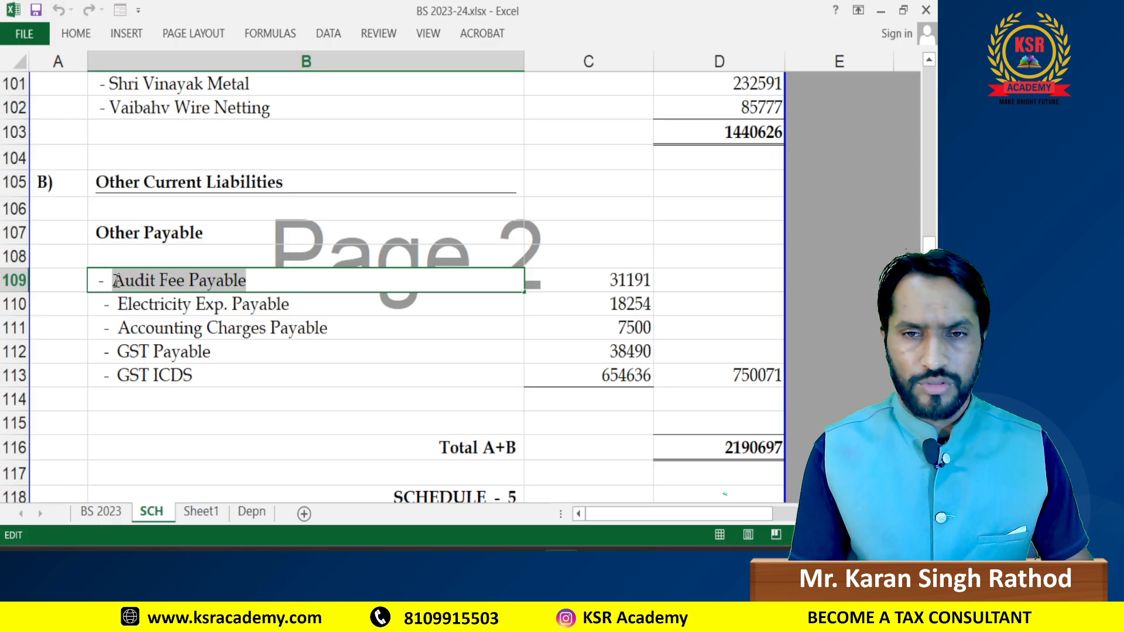
pyautogui.click(728, 374)
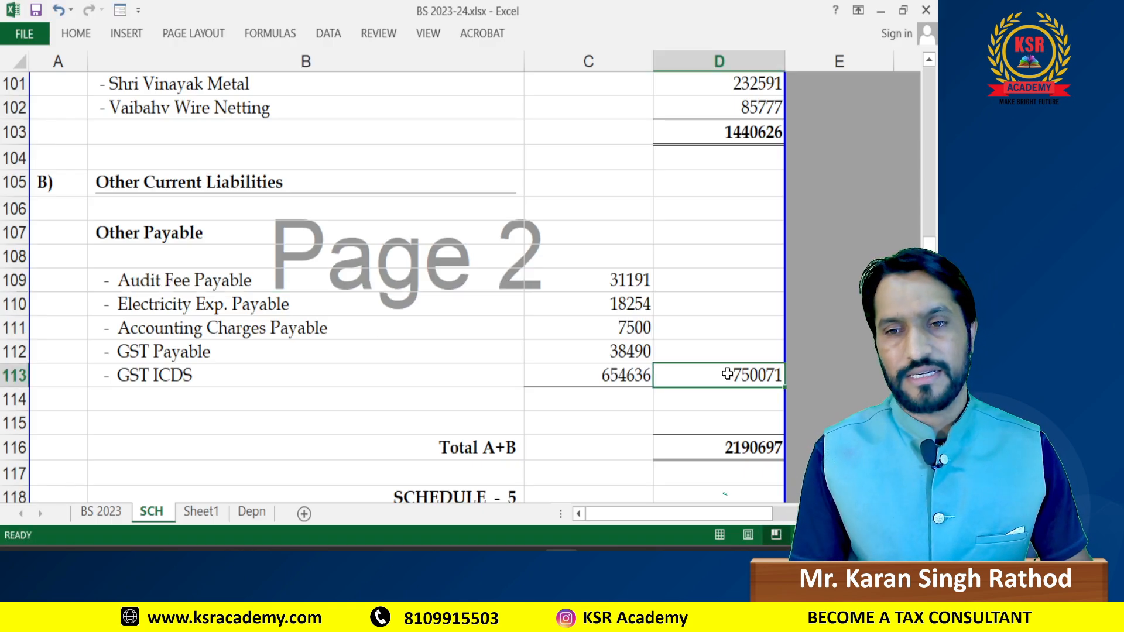
pyautogui.hotkey('alt', 'Tab')
pyautogui.write('c')
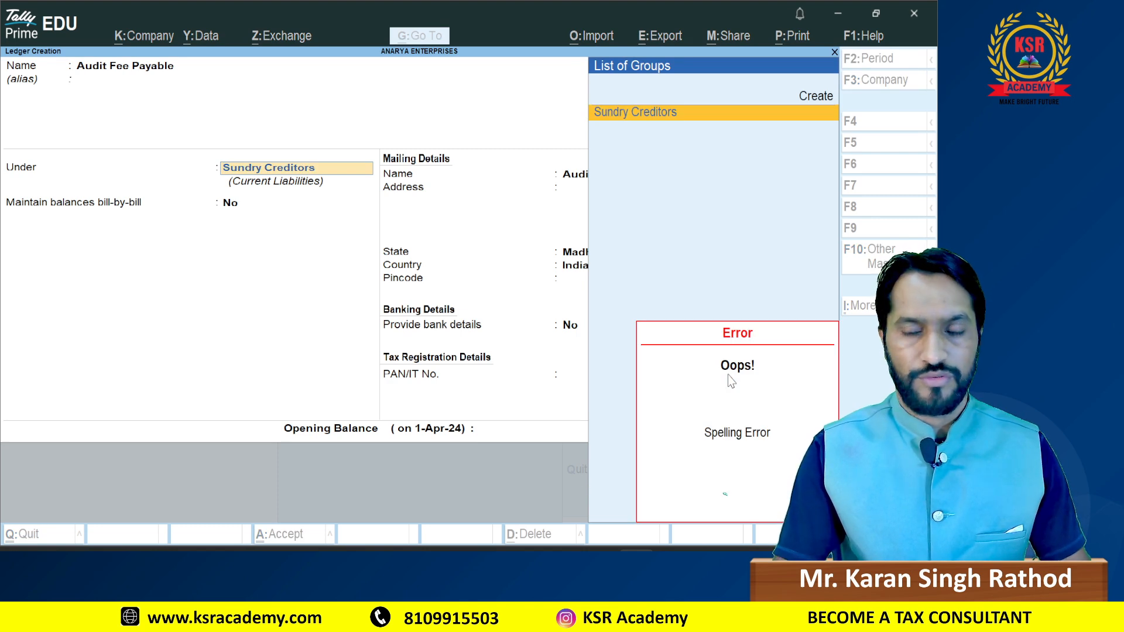
pyautogui.press('BackSpace')
pyautogui.press('BackSpace')
pyautogui.press('BackSpace')
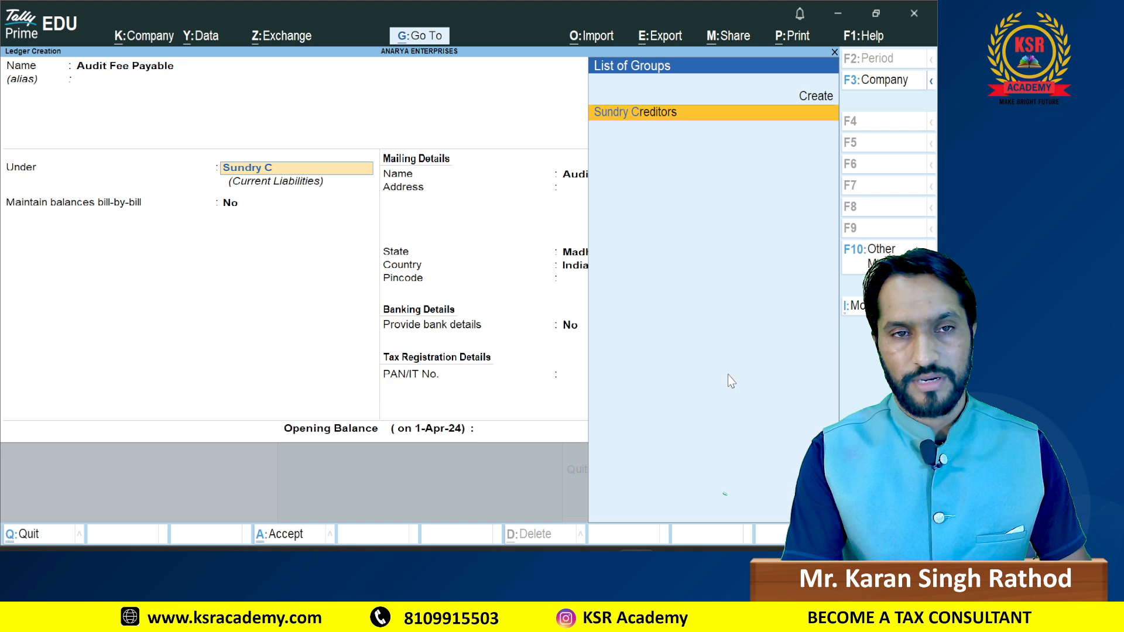
pyautogui.press('BackSpace')
pyautogui.press('BackSpace')
pyautogui.press('BackSpace')
pyautogui.press('BackSpace')
pyautogui.press('BackSpace')
pyautogui.press('BackSpace')
pyautogui.press('BackSpace')
pyautogui.press('BackSpace')
pyautogui.hotkey('alt', 'Tab')
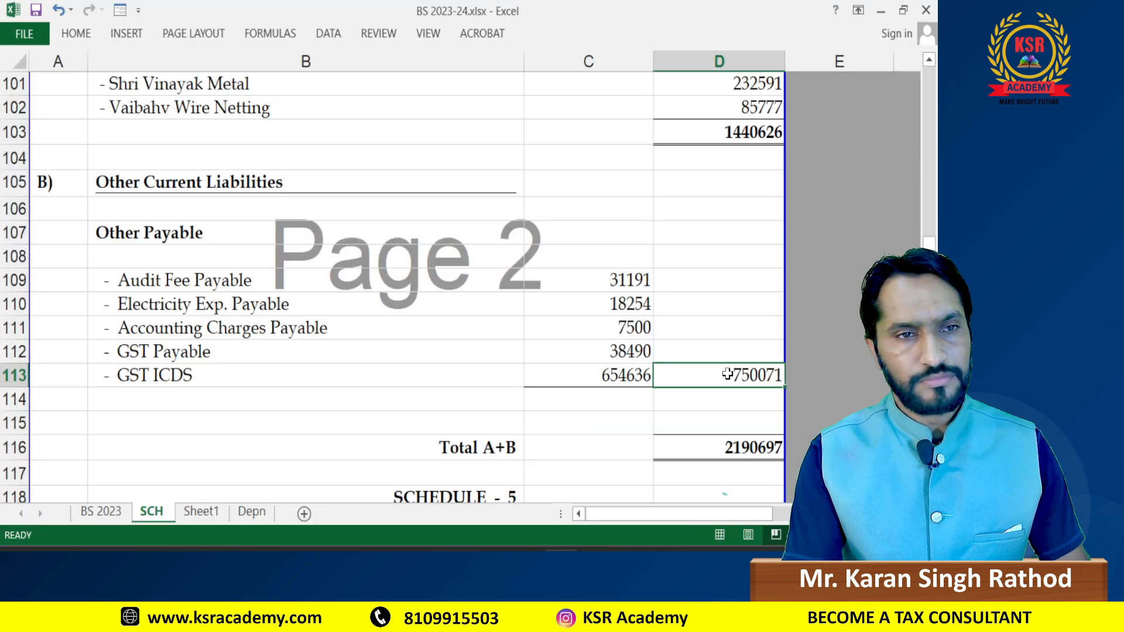
pyautogui.hotkey('alt', 'Tab')
pyautogui.write('cu')
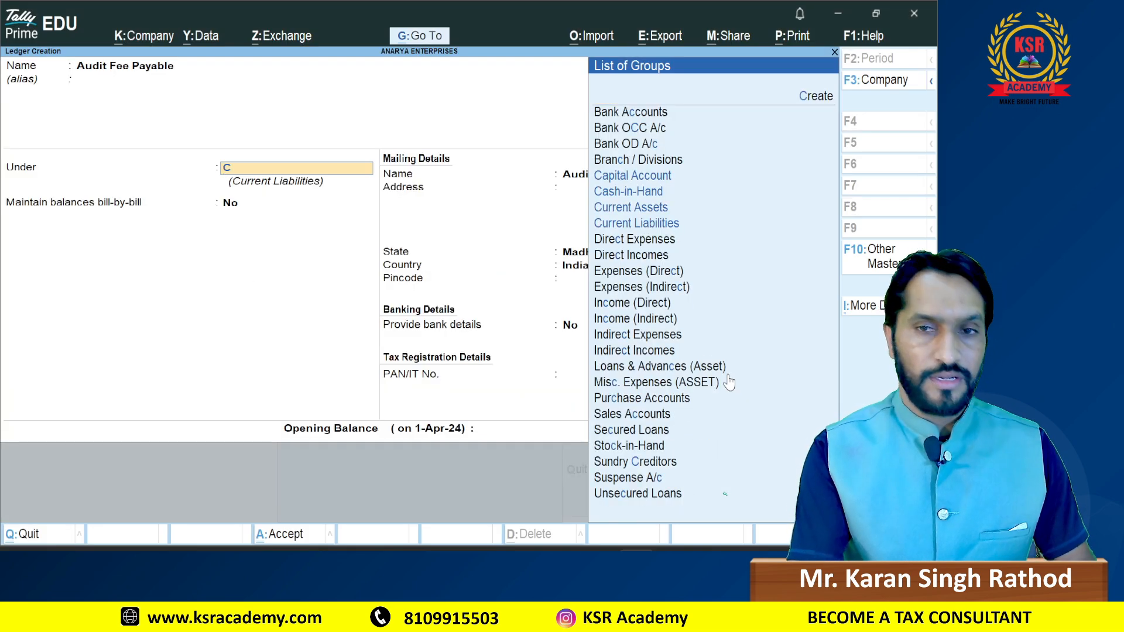
pyautogui.press('Down')
pyautogui.press('Return')
# Step: Keep the Audit Fee Payable ledger's default mailing, banking and tax details, set its opening balance to 7,50,071 Cr and save the ledger
pyautogui.press('Return')
pyautogui.press('Return')
pyautogui.press('Return')
pyautogui.press('Return')
pyautogui.press('Return')
pyautogui.press('Return')
pyautogui.press('Return')
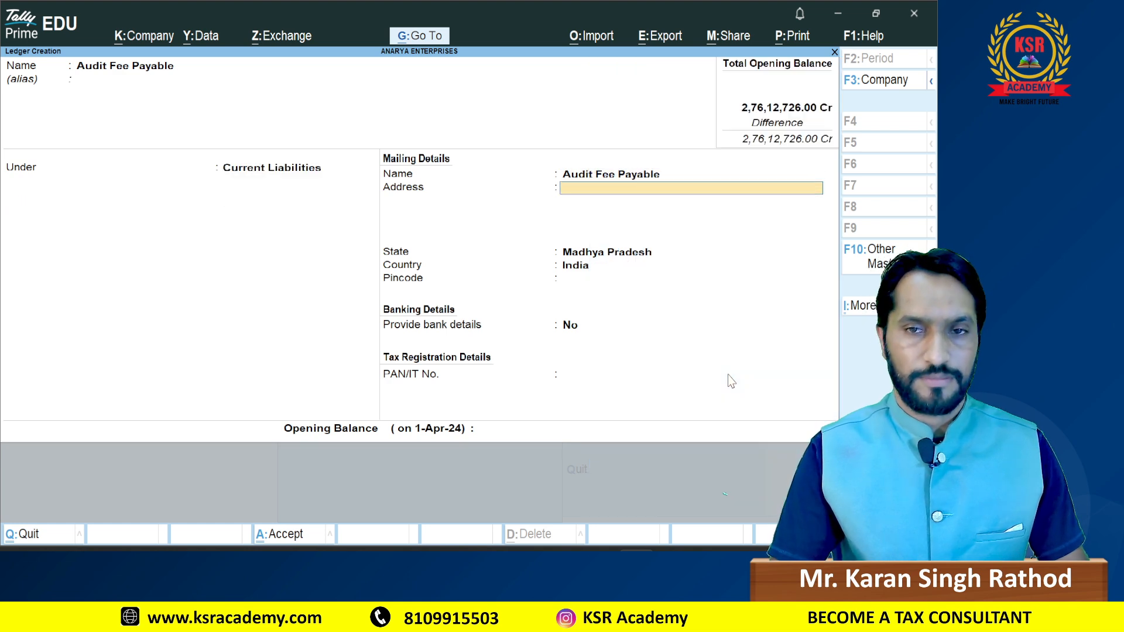
pyautogui.hotkey('alt', 'Tab')
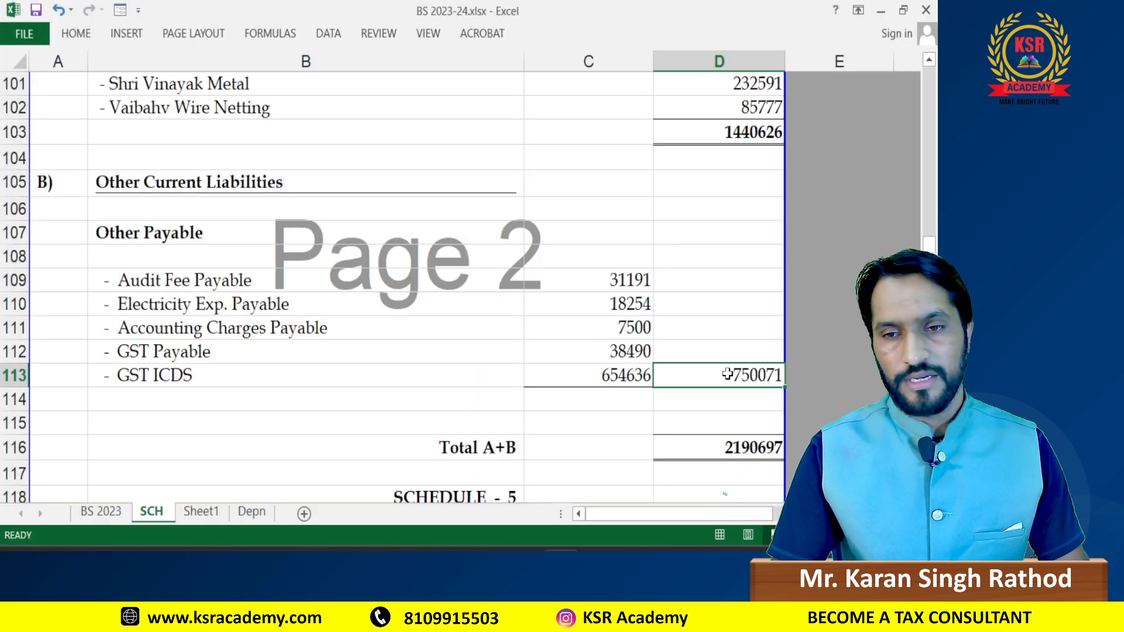
pyautogui.hotkey('alt', 'Tab')
pyautogui.write('7,50,0')
pyautogui.hotkey('alt', 'Tab')
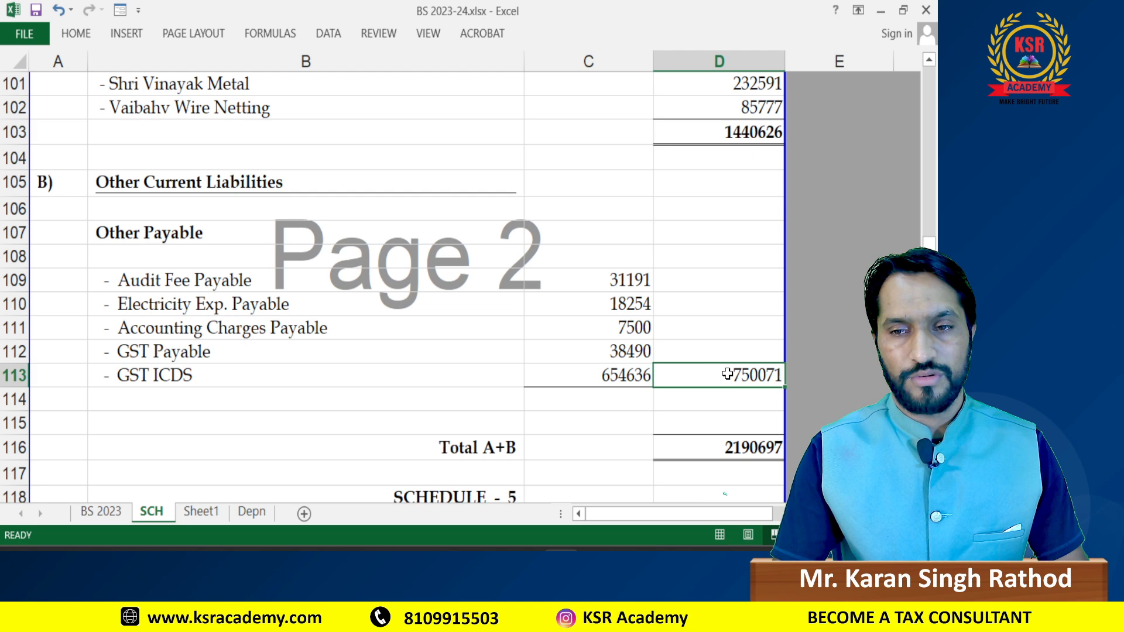
pyautogui.hotkey('alt', 'Tab')
pyautogui.write('71')
pyautogui.press('Return')
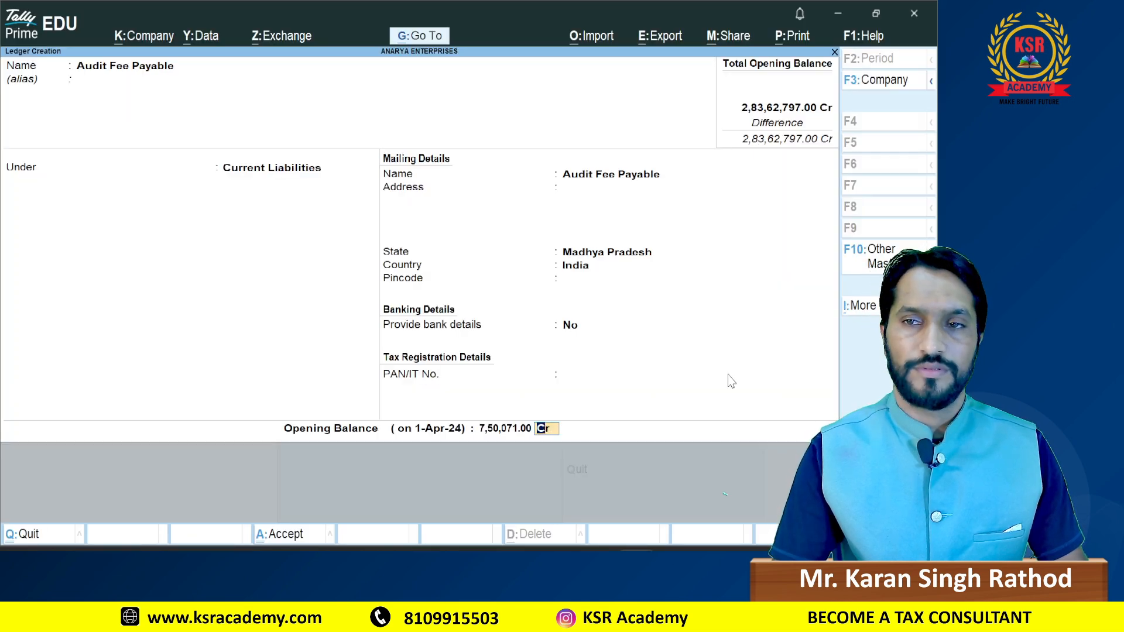
pyautogui.press('Return')
pyautogui.press('Return')
# Step: Switch to Excel and check the Capital & Liabilities total in cell F17 of the BS 2023 sheet
pyautogui.hotkey('alt', 'Tab')
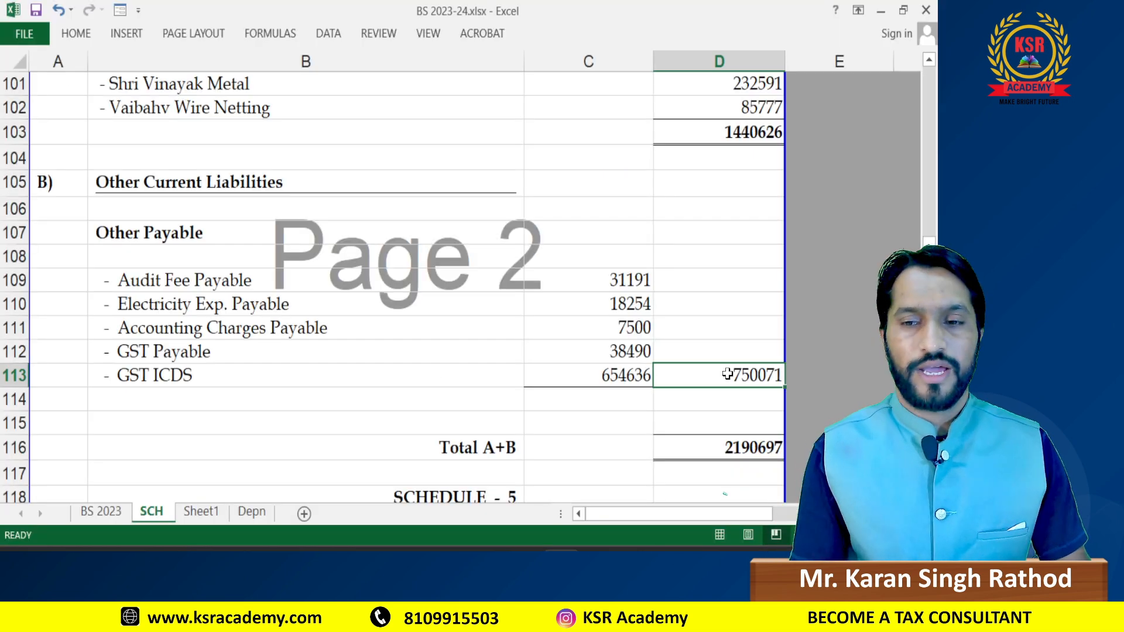
pyautogui.hotkey('ctrl', 'pageup')
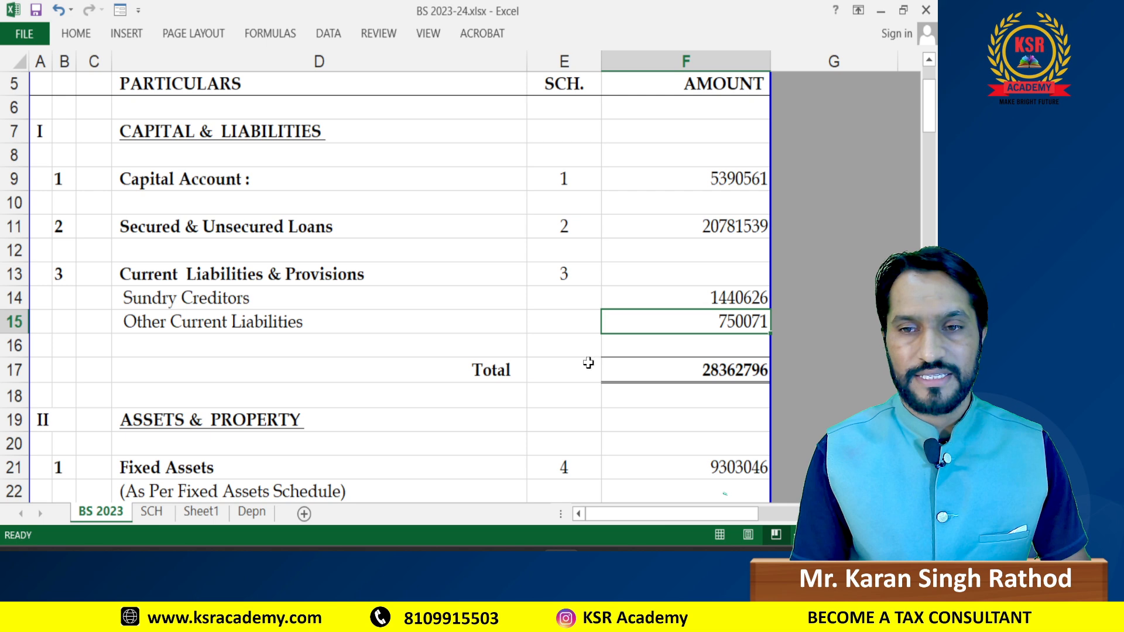
pyautogui.click(726, 364)
# Step: Switch to TallyPrime, leave ledger creation and open the Balance Sheet of ANARYA ENTERPRISES
pyautogui.hotkey('alt', 'Tab')
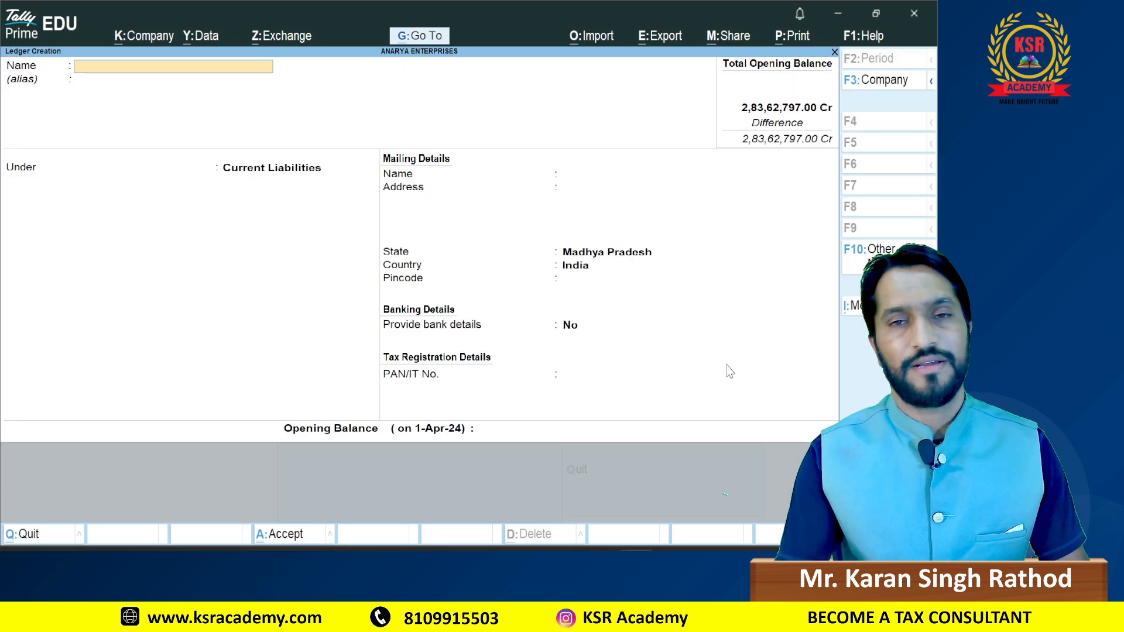
pyautogui.press('Escape')
pyautogui.press('Escape')
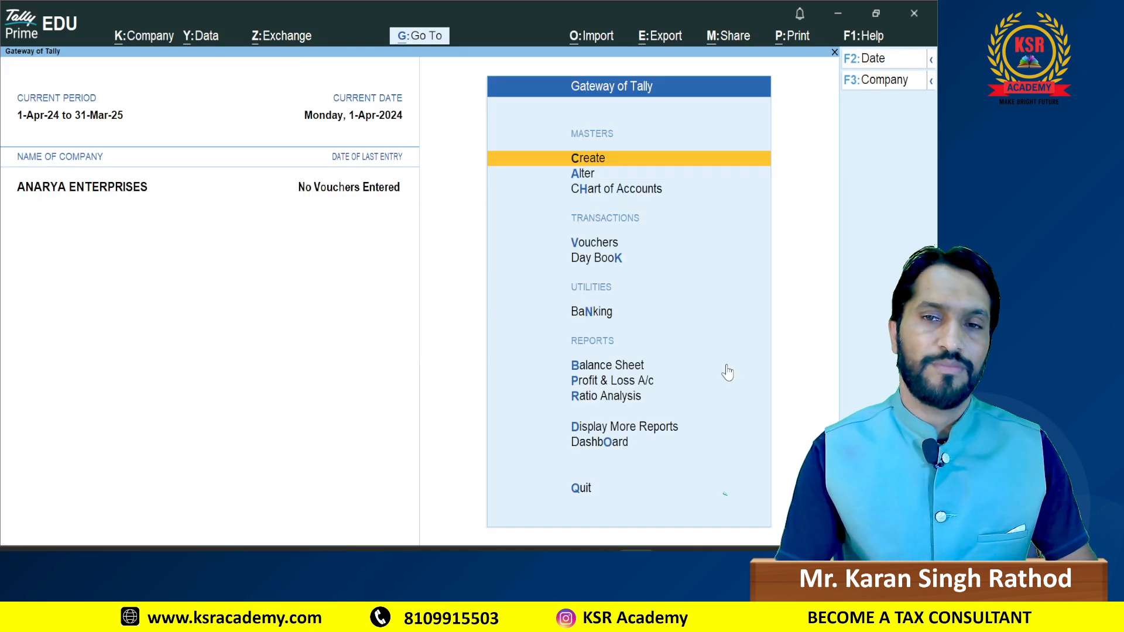
pyautogui.press('Down')
pyautogui.press('Down')
pyautogui.press('Down')
pyautogui.press('Down')
pyautogui.press('Down')
pyautogui.press('Down')
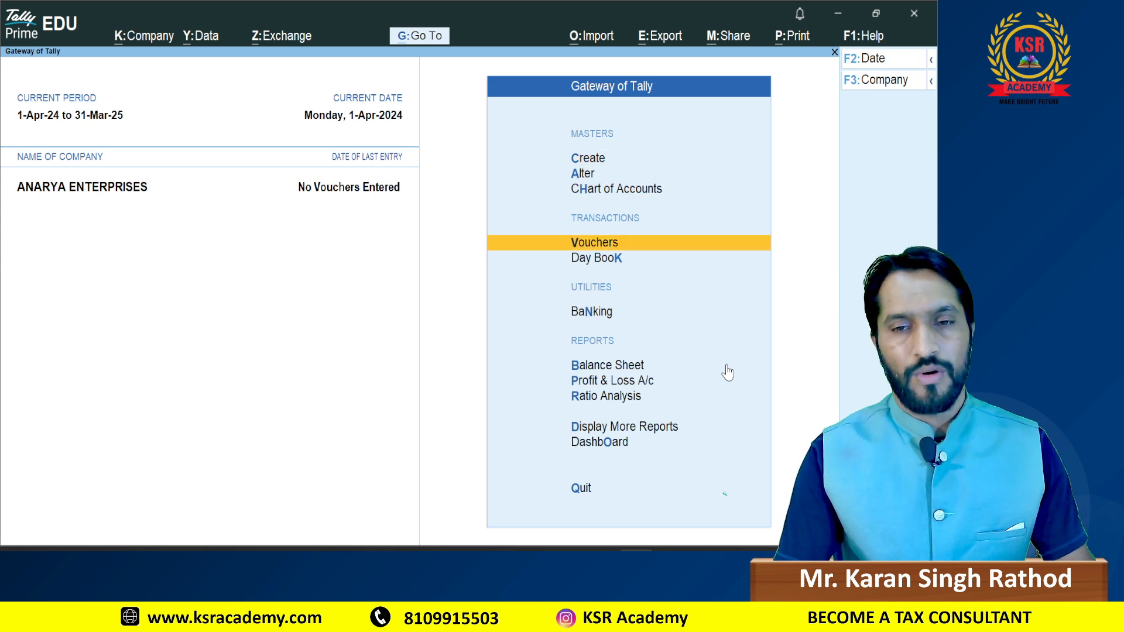
pyautogui.press('Return')
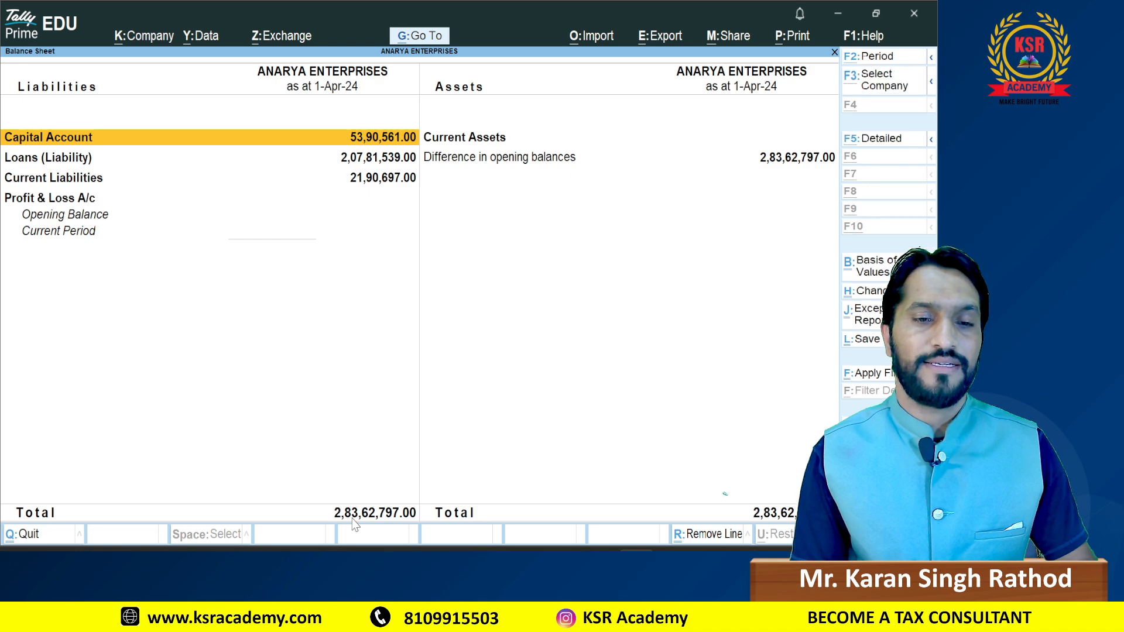
# Step: Compare the liabilities total on Excel's BS 2023 sheet with the total of TallyPrime's Balance Sheet
pyautogui.hotkey('alt', 'Tab')
pyautogui.scroll(-2, 743, 379)
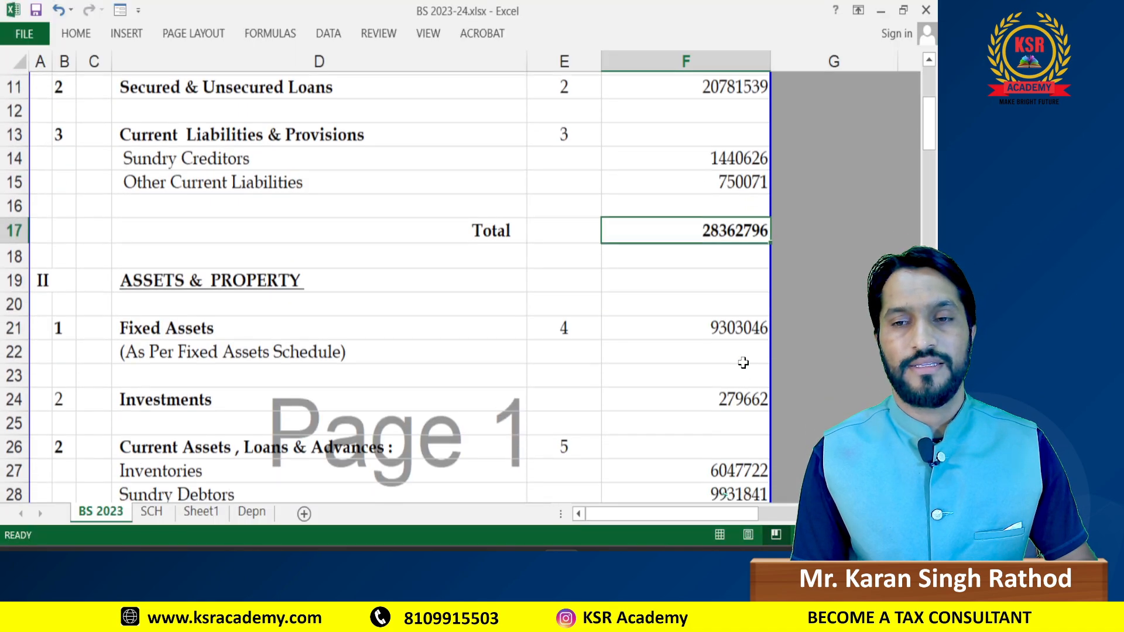
pyautogui.hotkey('alt', 'Tab')
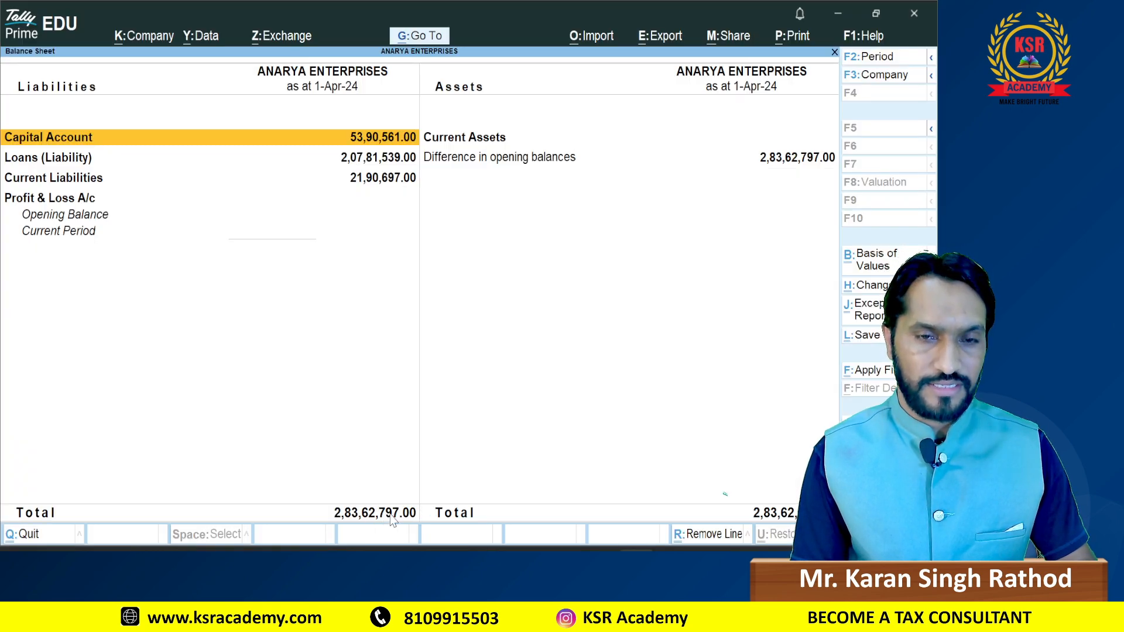
pyautogui.hotkey('alt', 'Tab')
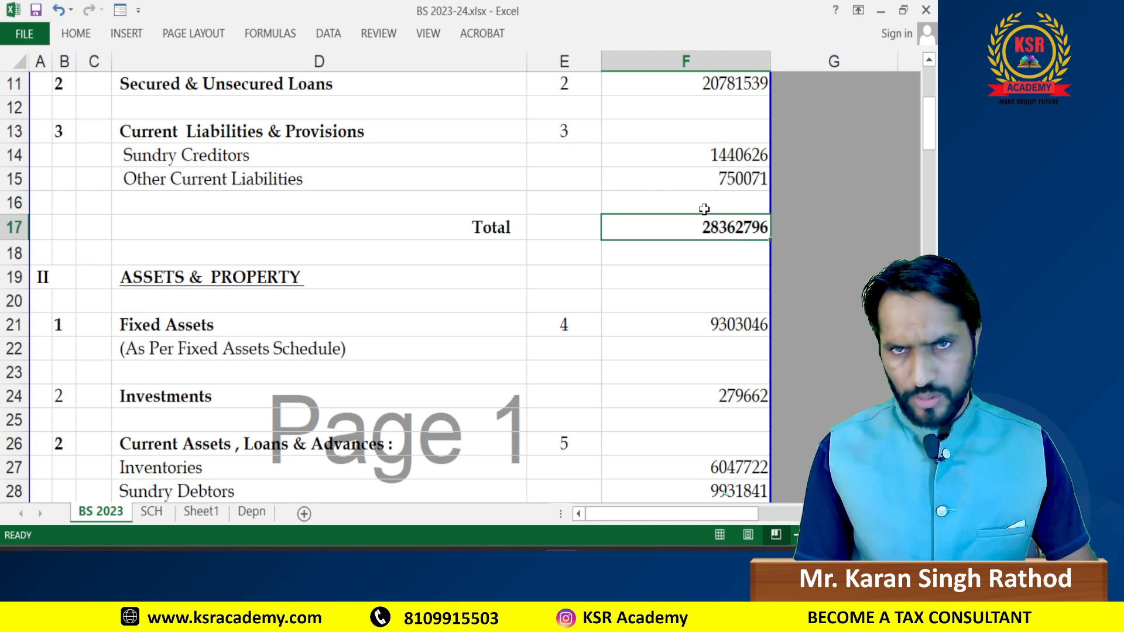
pyautogui.hotkey('alt', 'Tab')
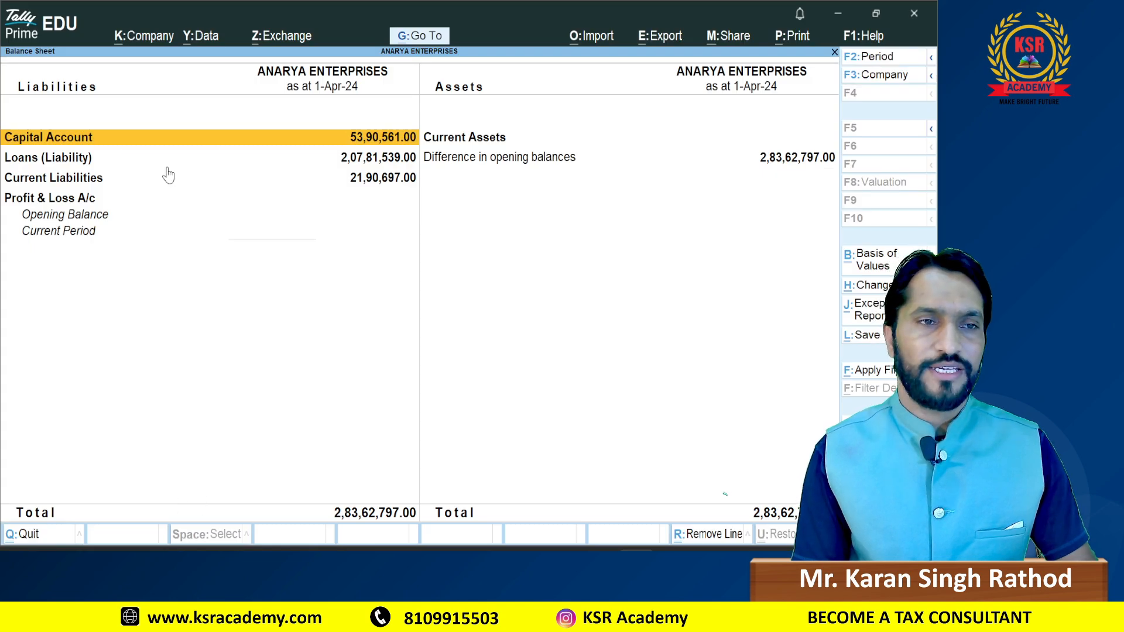
# Step: Expand the Balance Sheet to its detailed view and review the loan ledgers under Secured Loans
pyautogui.hotkey('alt', 'F5')
pyautogui.press('Down')
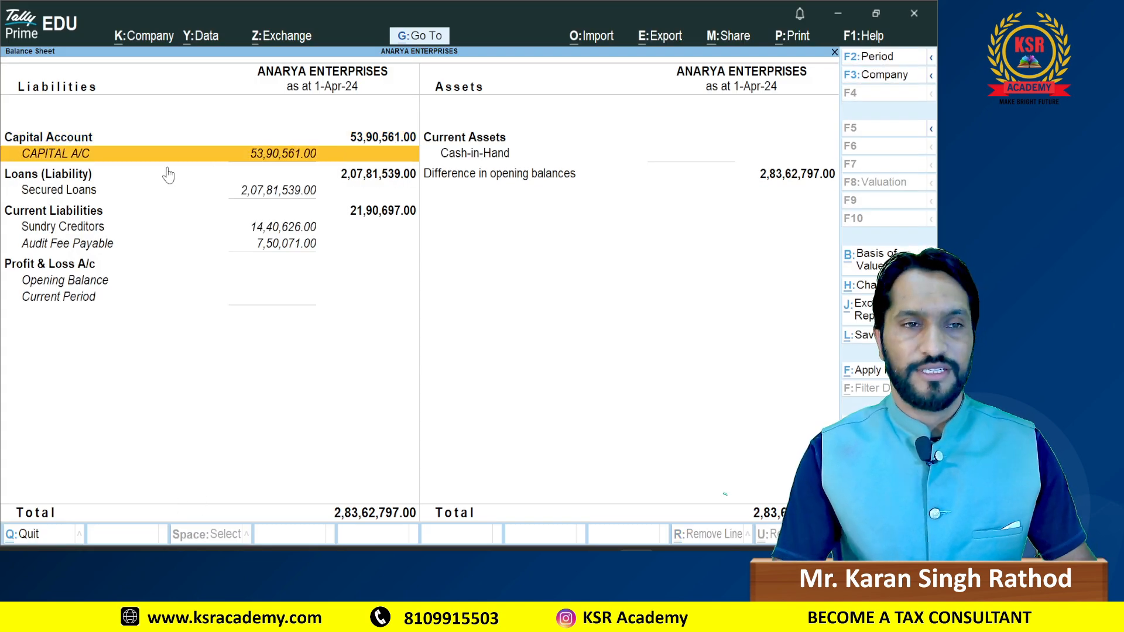
pyautogui.press('Down')
pyautogui.press('Down')
pyautogui.press('Return')
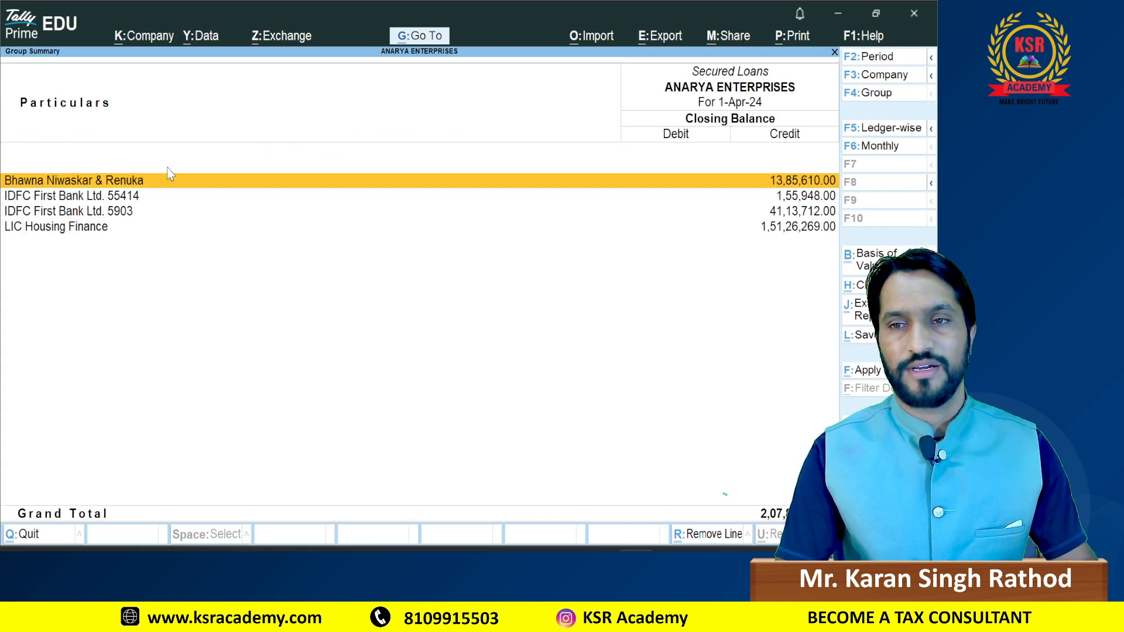
pyautogui.press('Down')
pyautogui.press('Down')
pyautogui.press('Down')
pyautogui.press('Escape')
# Step: Review the Sundry Creditors group and the Audit Fee Payable ledger's monthly summary from the Balance Sheet
pyautogui.press('Down')
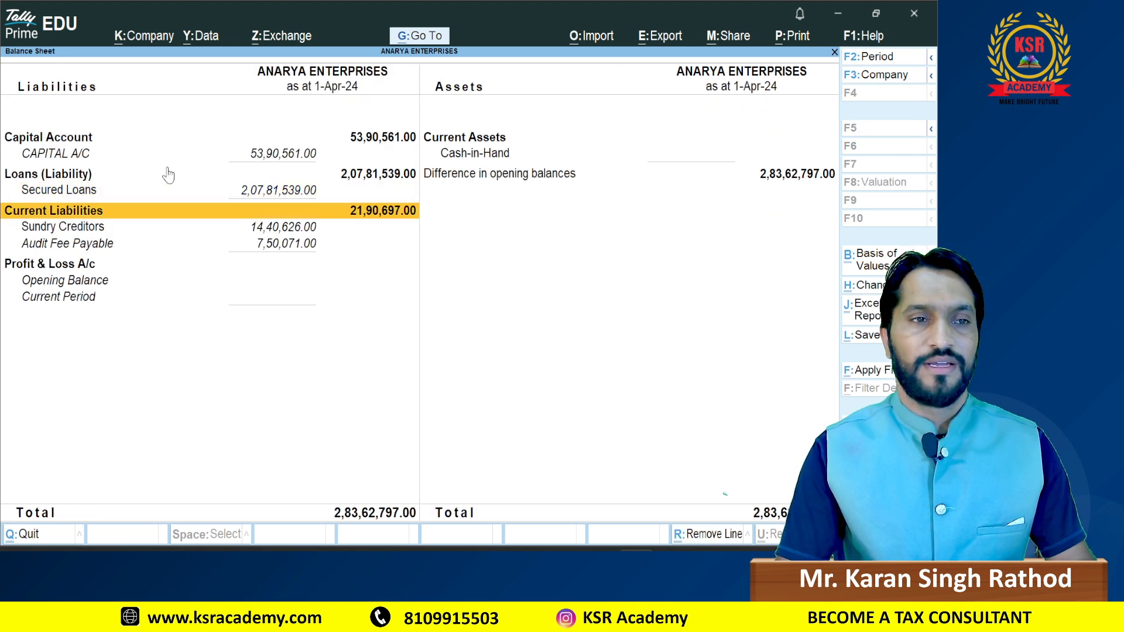
pyautogui.press('Down')
pyautogui.press('Return')
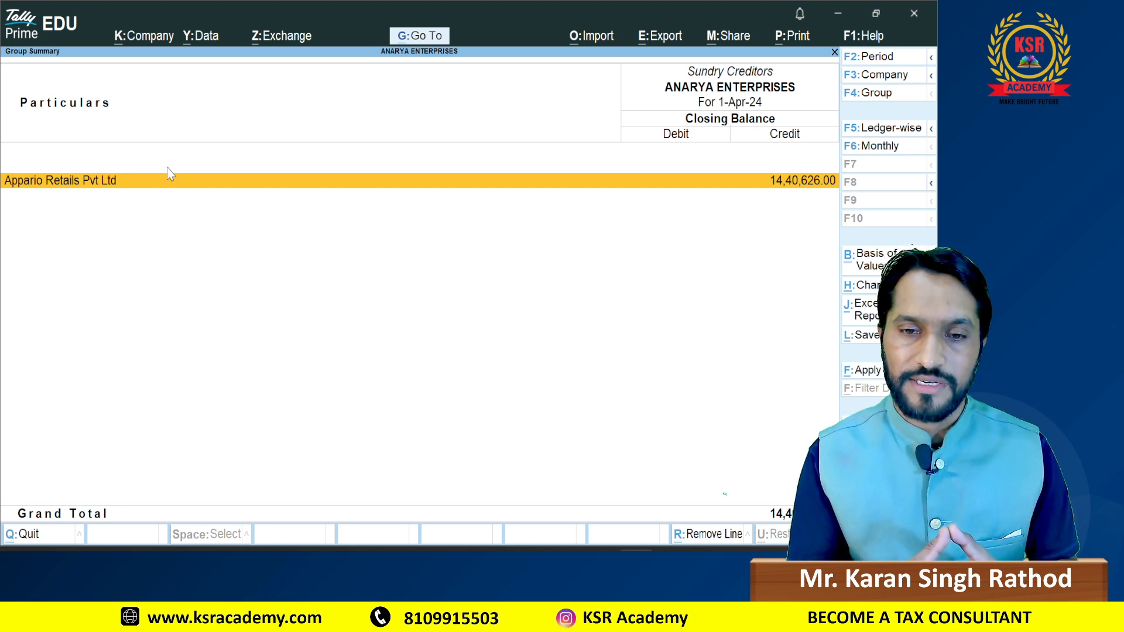
pyautogui.press('Escape')
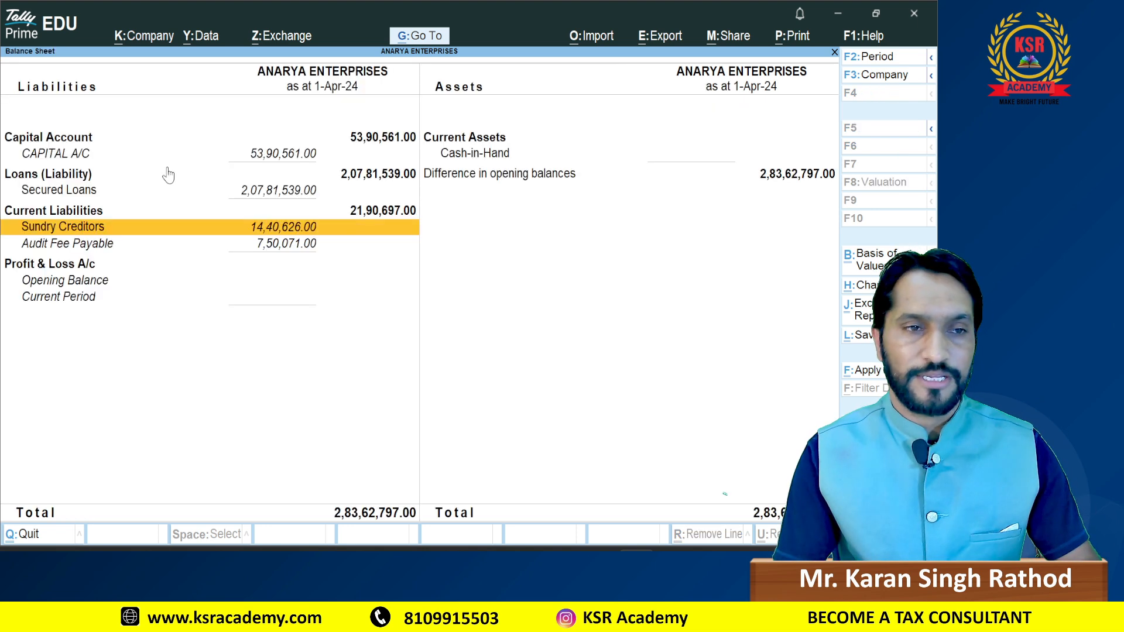
pyautogui.press('Down')
pyautogui.press('Return')
pyautogui.press('Escape')
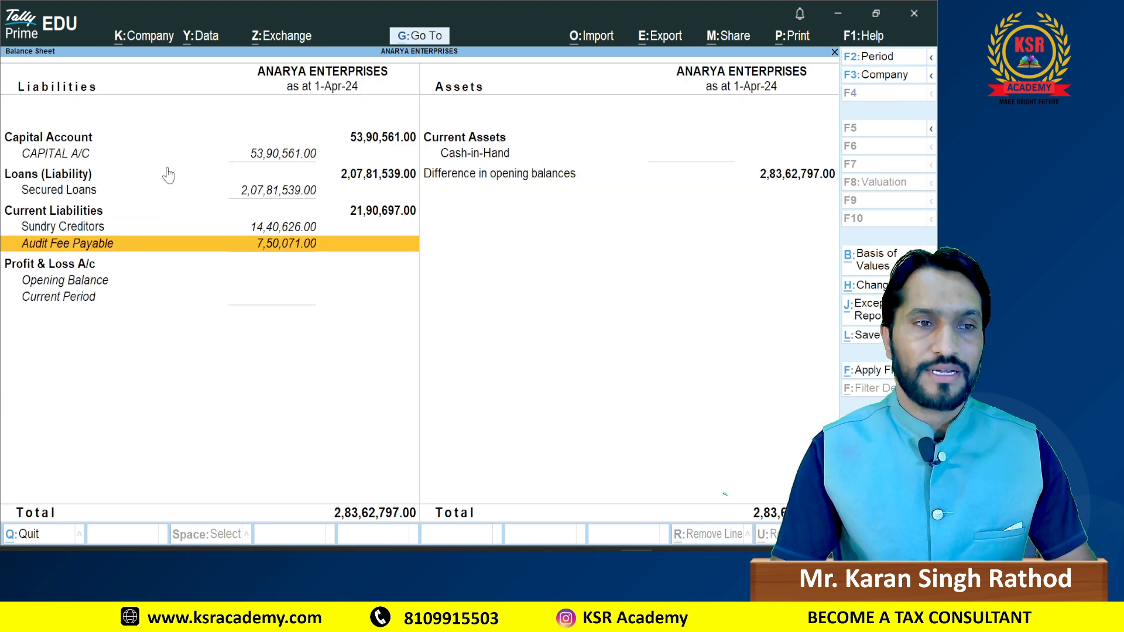
pyautogui.press('Return')
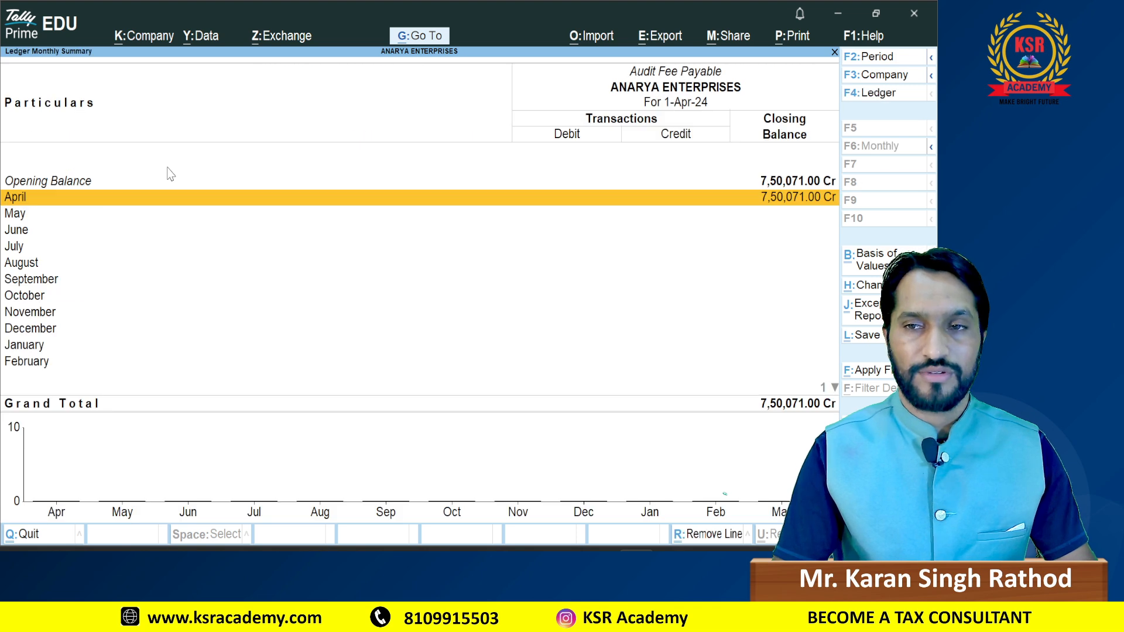
pyautogui.press('Escape')
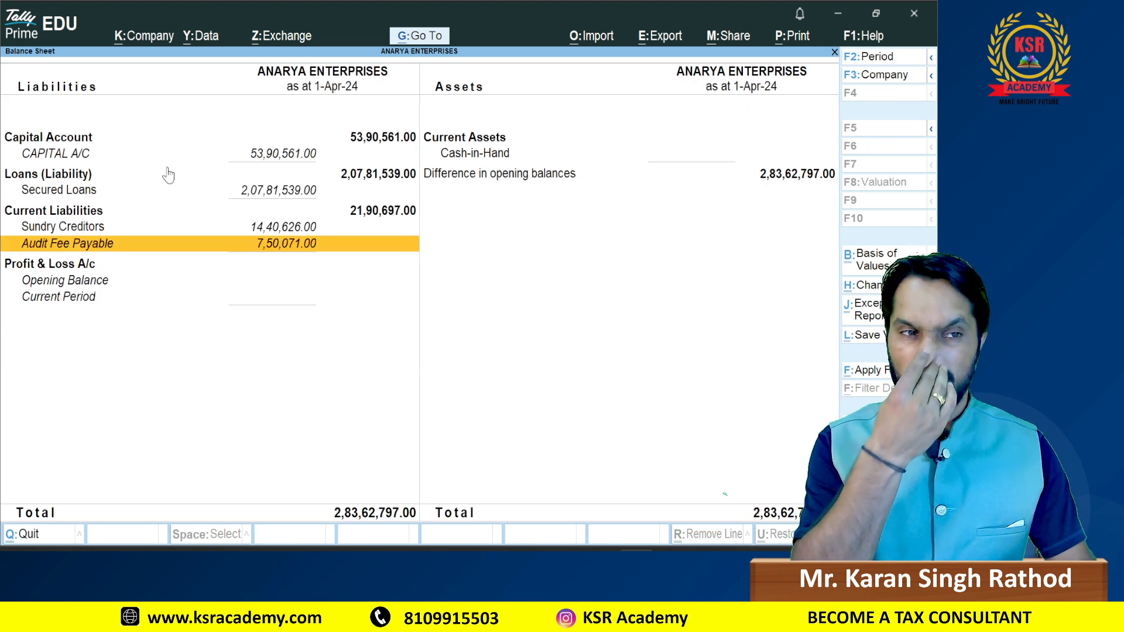
# Step: Review the CAPITAL A/C ledger from the Balance Sheet and return to the Gateway of Tally
pyautogui.press('Up')
pyautogui.press('Up')
pyautogui.press('Up')
pyautogui.press('Up')
pyautogui.press('Up')
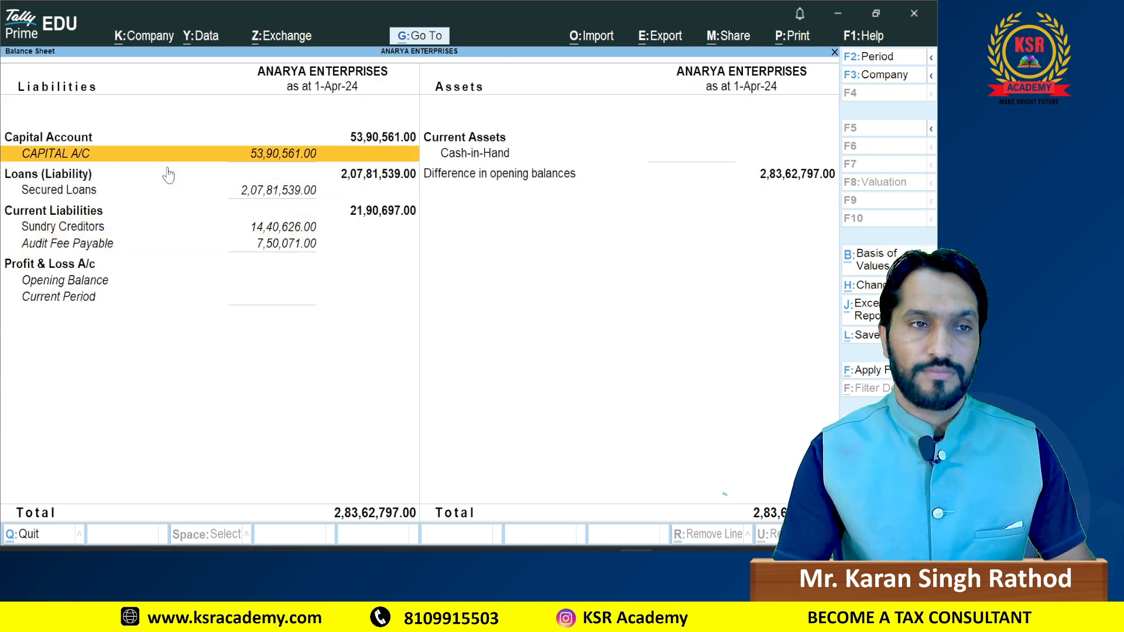
pyautogui.press('Return')
pyautogui.press('Escape')
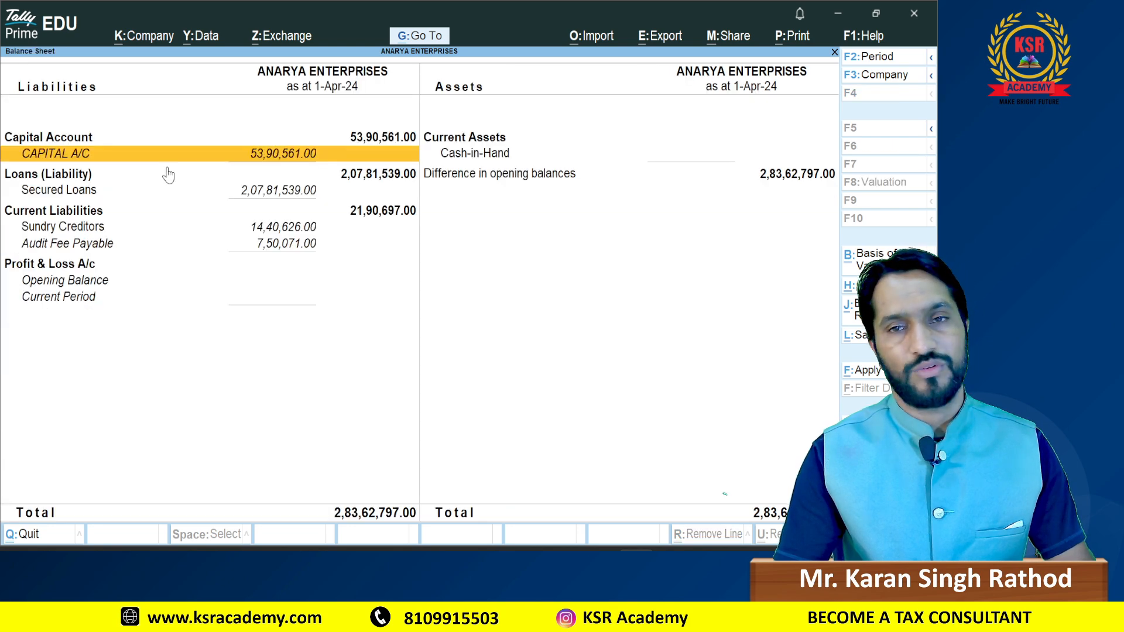
pyautogui.press('Right')
pyautogui.press('Escape')
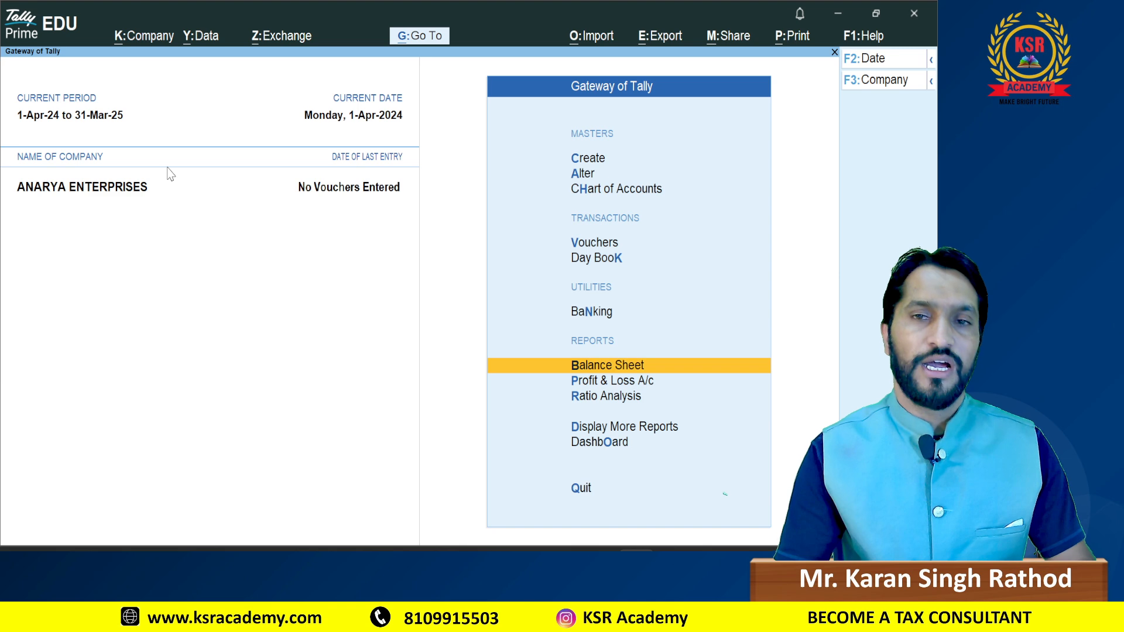
# Step: Switch to Excel and trace Fixed Assets in F21 of BS 2023 to the Fixed Assets Chart on the Depn sheet
pyautogui.hotkey('alt', 'Tab')
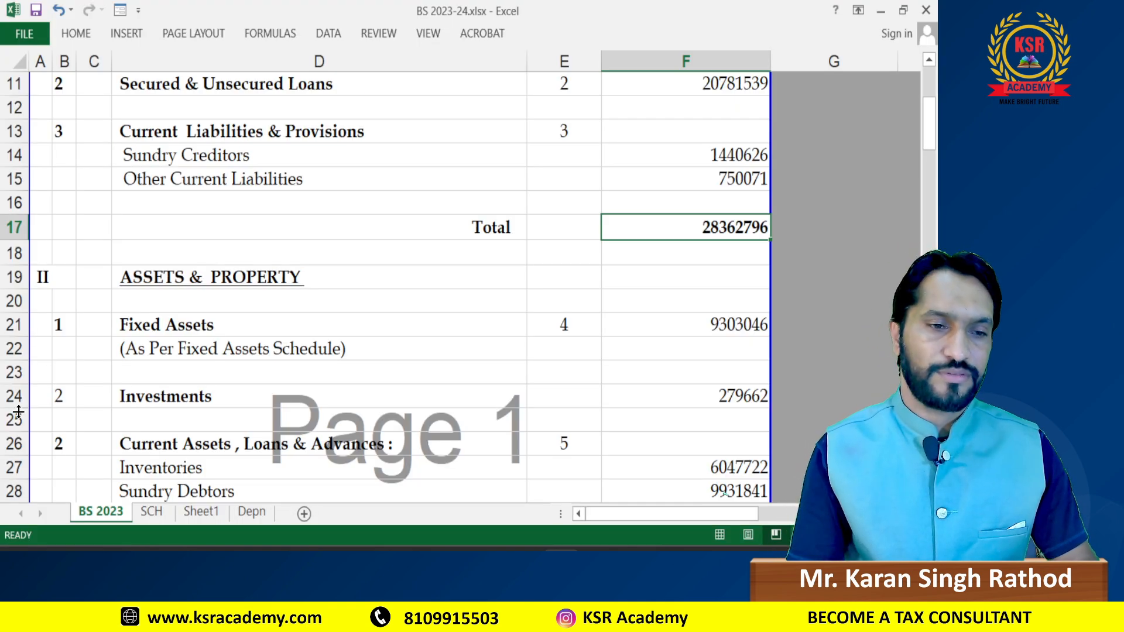
pyautogui.click(701, 330)
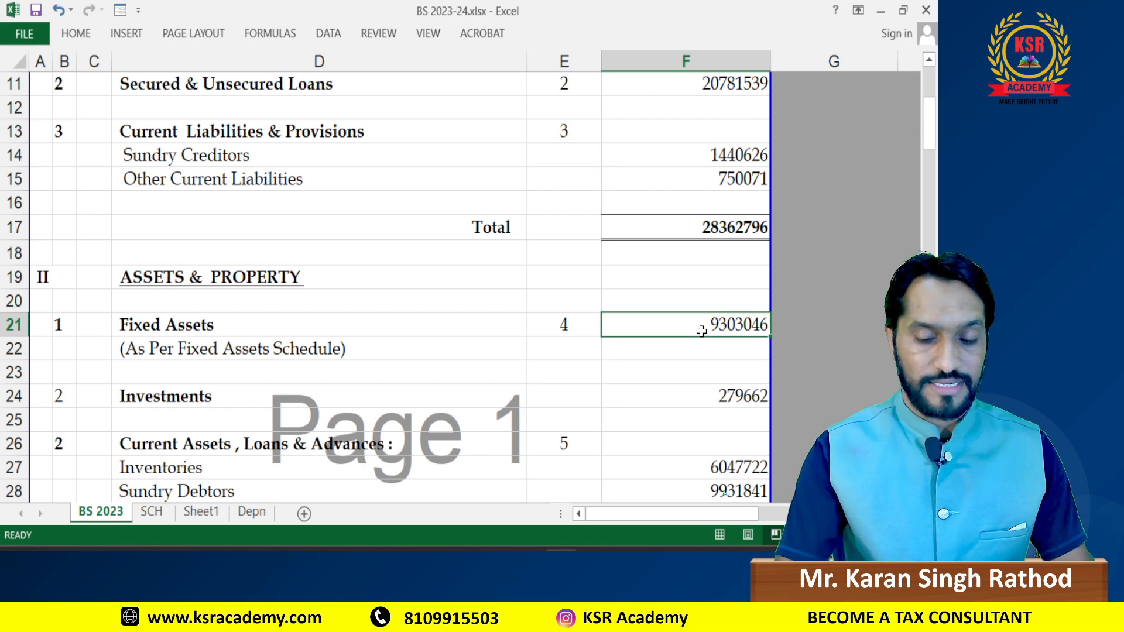
pyautogui.hotkey('ctrl', '[')
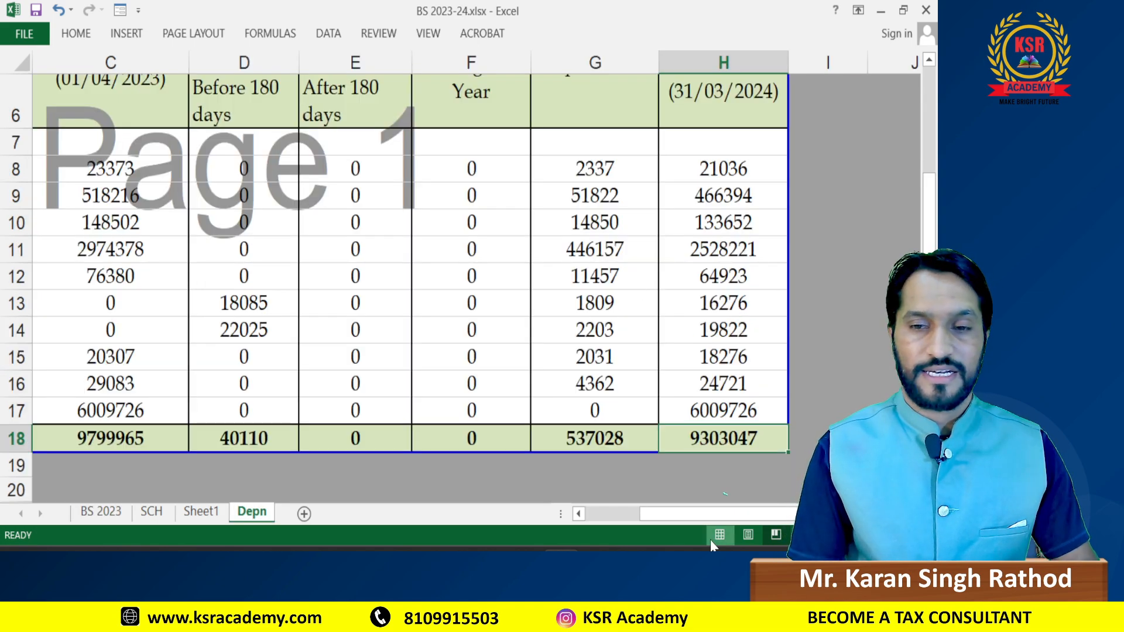
pyautogui.moveTo(721, 516); pyautogui.dragTo(651, 510)
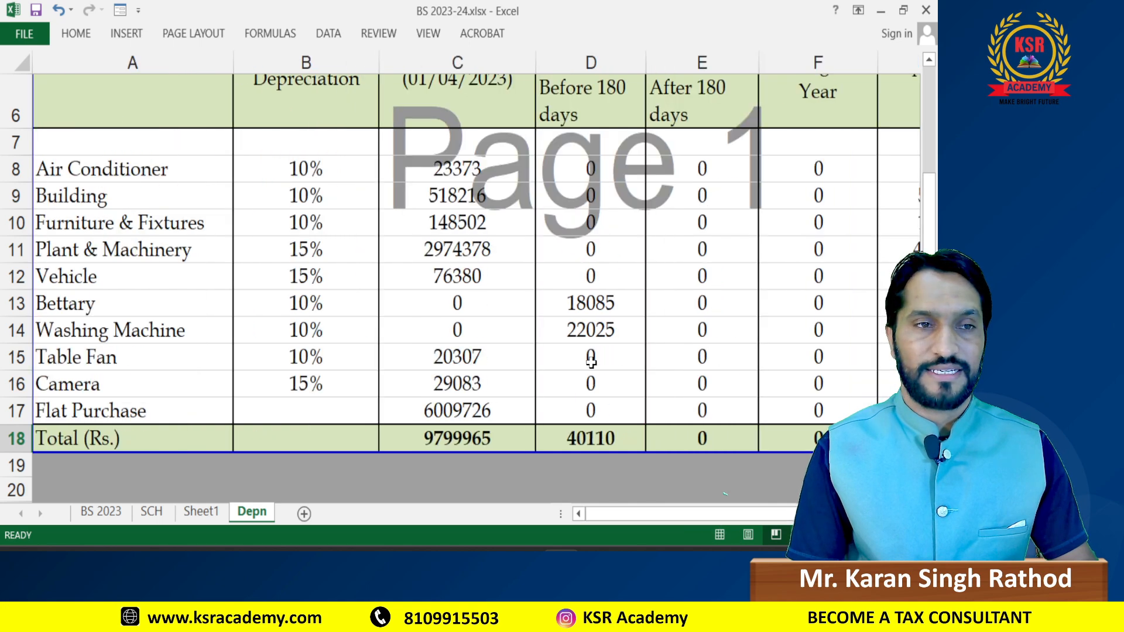
pyautogui.keyDown('ctrl'); pyautogui.scroll(-3, 591, 362); pyautogui.keyUp('ctrl')
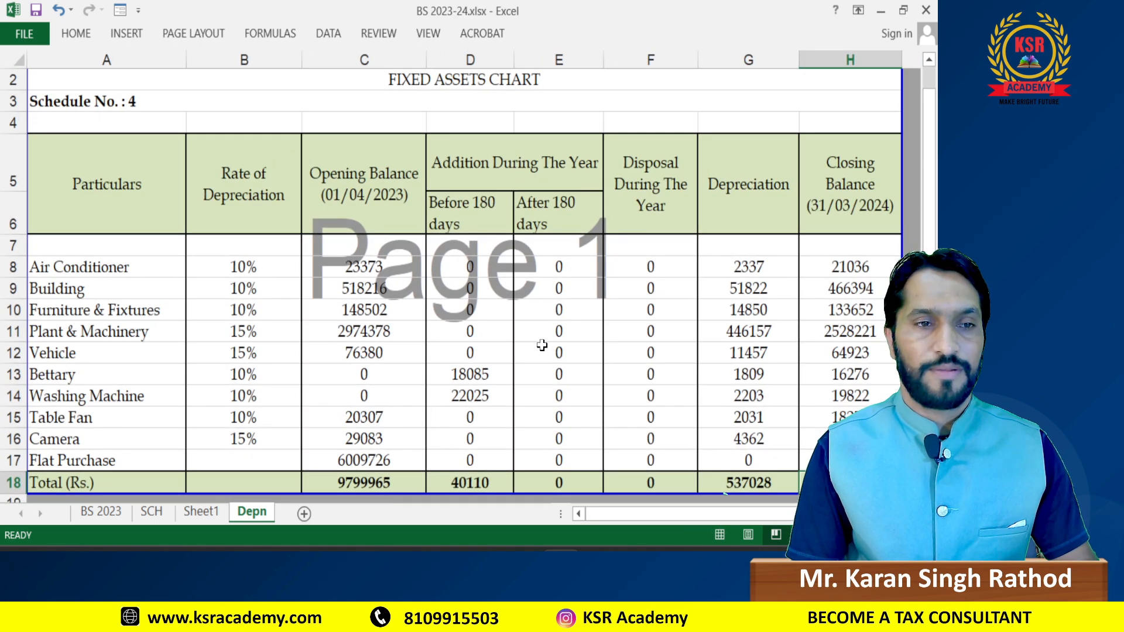
pyautogui.scroll(-1, 543, 347)
# Step: Go through the Air Conditioner, Building, Furniture & Fixtures and Plant & Machinery entries in the Fixed Assets Chart
pyautogui.click(92, 206)
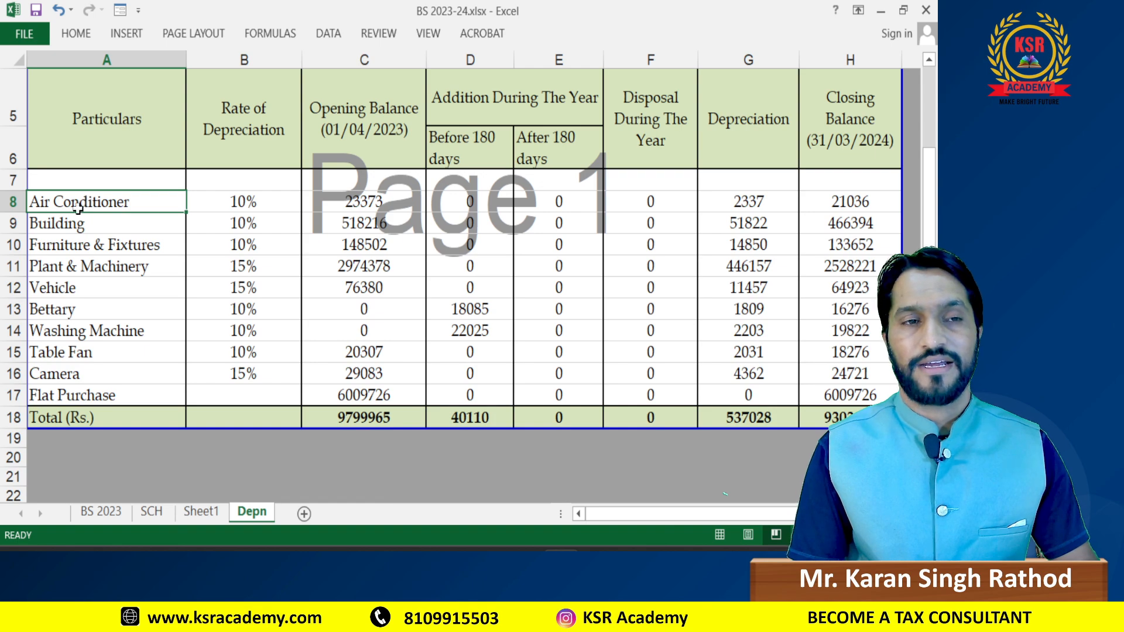
pyautogui.click(73, 226)
pyautogui.click(72, 246)
pyautogui.click(69, 273)
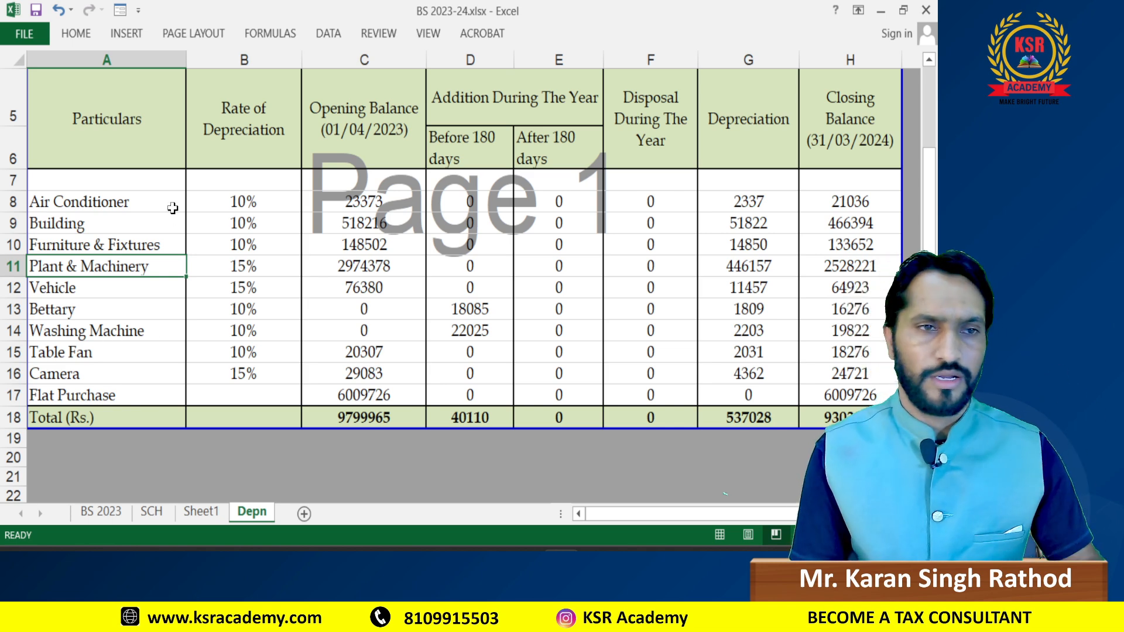
# Step: Select the text Air Conditioner inside cell A8 of the Depn sheet
pyautogui.click(136, 198)
pyautogui.doubleClick(135, 199)
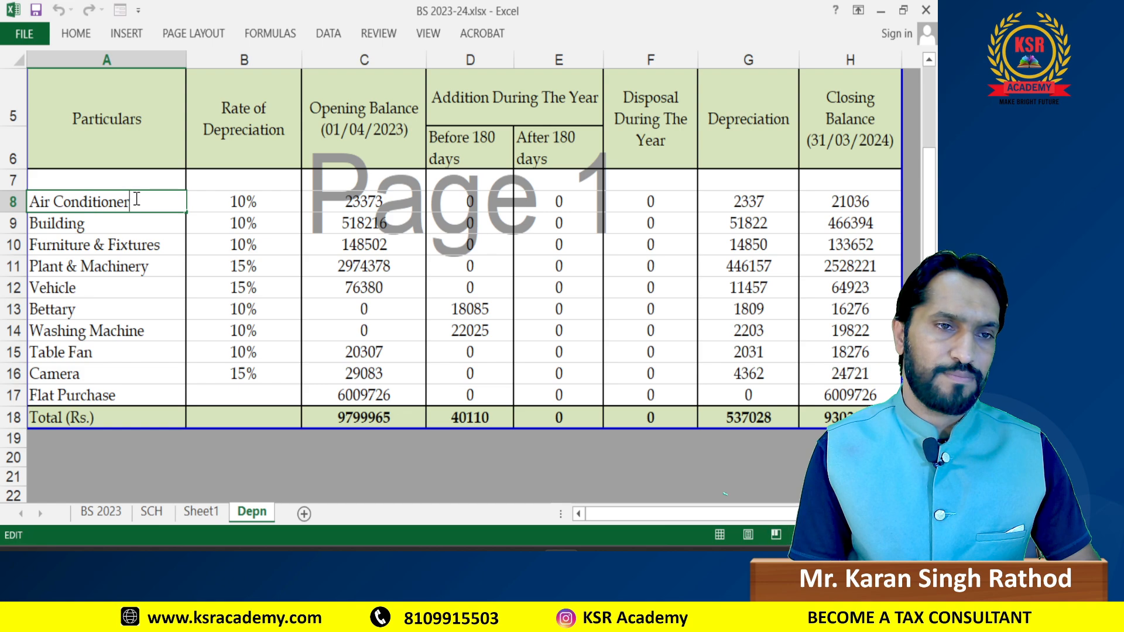
pyautogui.moveTo(129, 202); pyautogui.dragTo(5, 205)
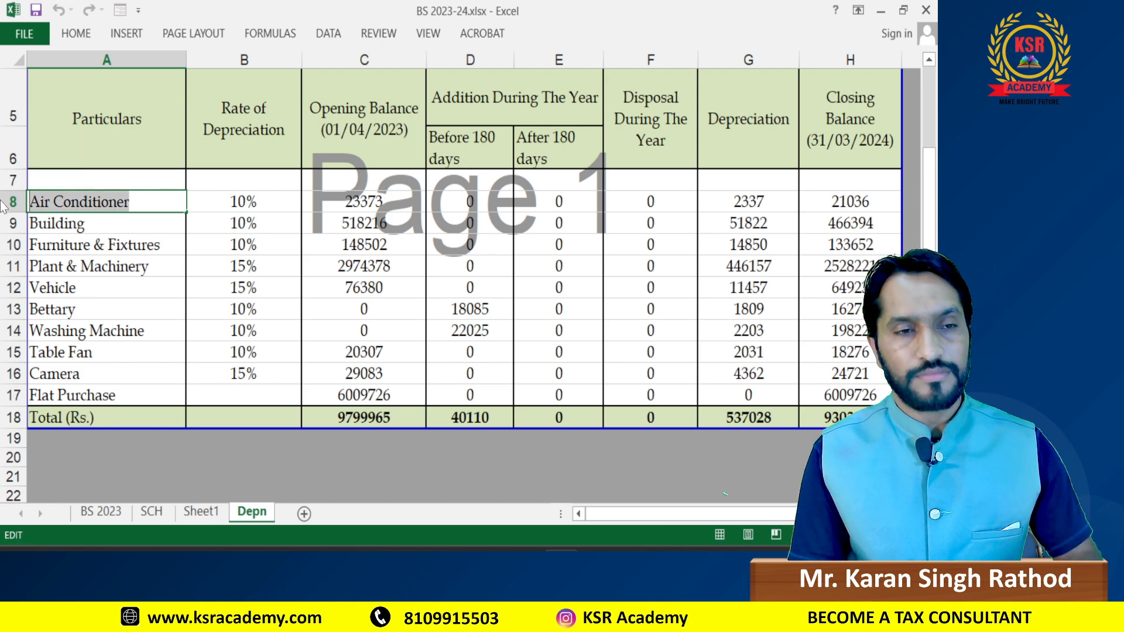
# Step: Switch to TallyPrime and start creating a new ledger named Air Conditioner
pyautogui.hotkey('alt', 'Tab')
pyautogui.press('Up')
pyautogui.press('Up')
pyautogui.press('Up')
pyautogui.press('Up')
pyautogui.press('Up')
pyautogui.press('Up')
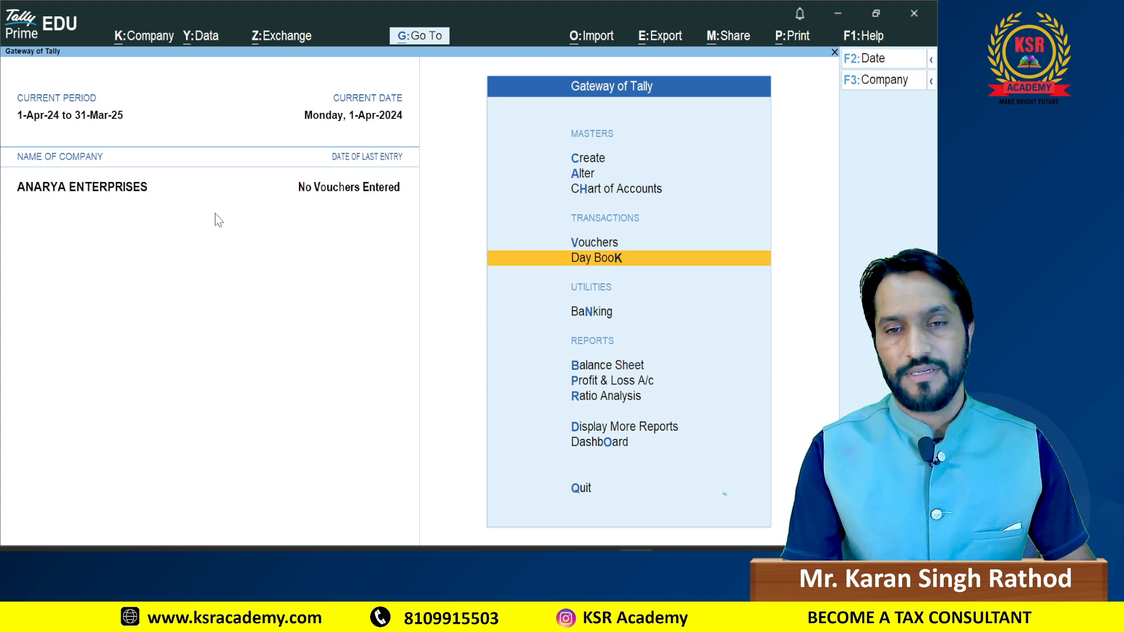
pyautogui.press('Return')
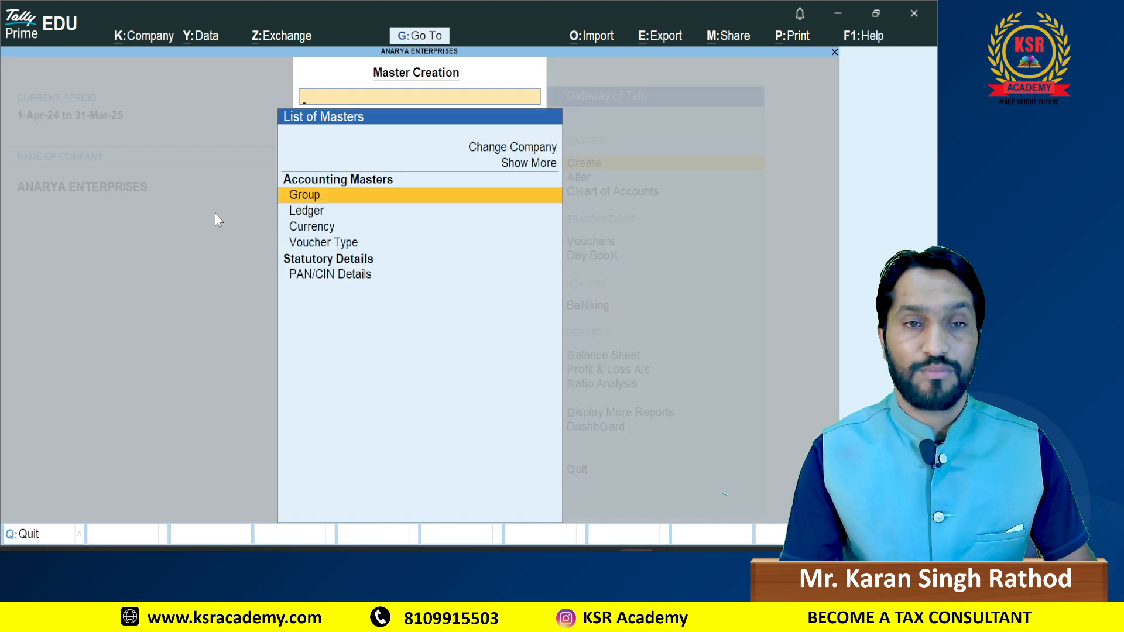
pyautogui.press('Down')
pyautogui.press('Return')
pyautogui.write('Air Conditioner')
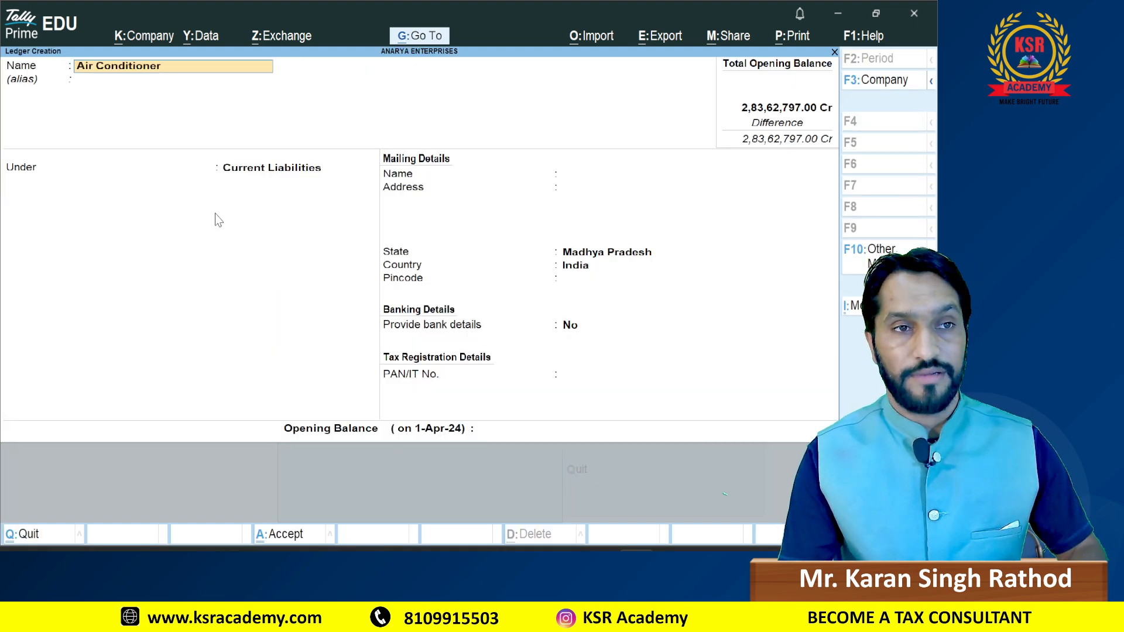
# Step: Place the Air Conditioner ledger under Fixed Assets, leaving its alias, mailing, banking and tax details at their defaults
pyautogui.press('Return')
pyautogui.press('Return')
pyautogui.write('FI')
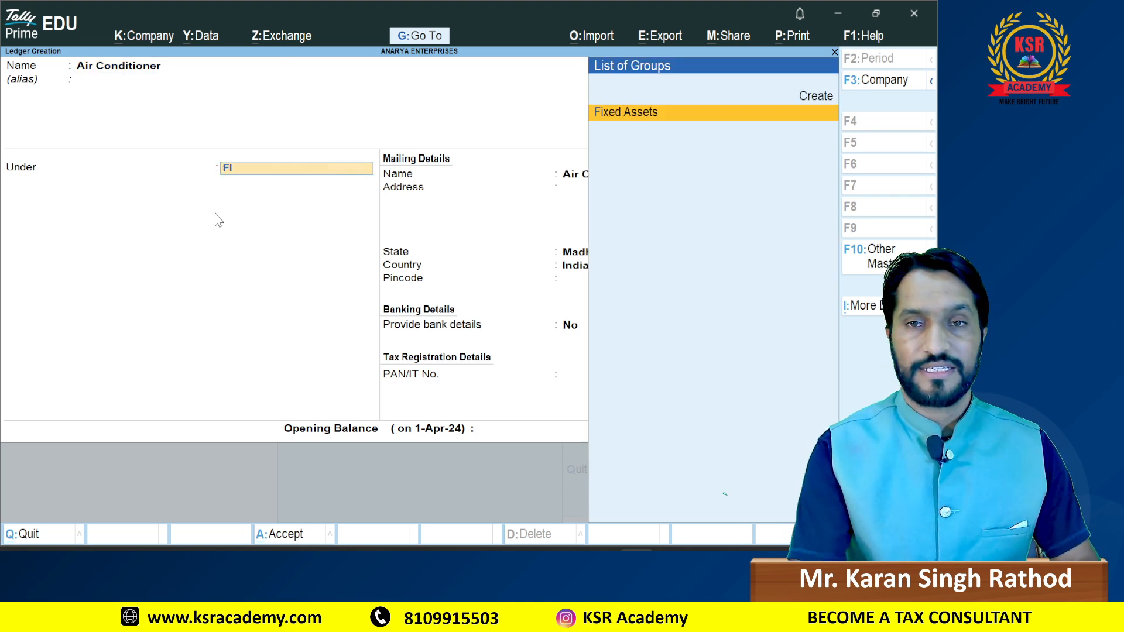
pyautogui.press('Return')
pyautogui.press('Return')
pyautogui.press('Return')
pyautogui.press('Return')
pyautogui.press('Return')
pyautogui.press('Return')
pyautogui.press('Return')
pyautogui.press('Return')
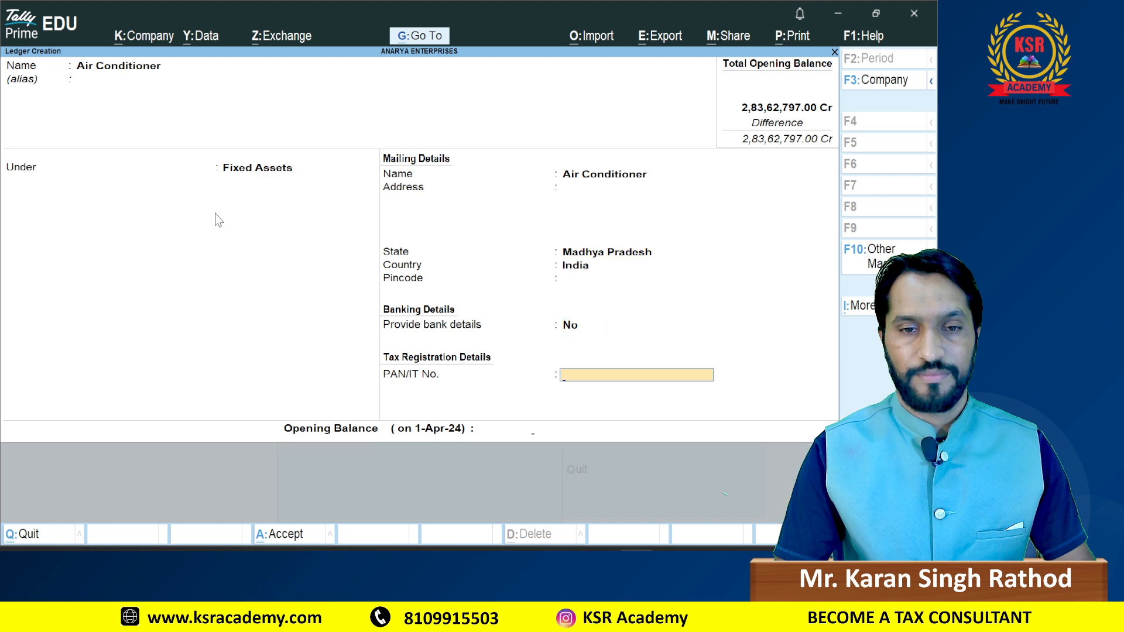
# Step: Switch to Excel, leave cell editing, and check the closing balance and depreciation totals in row 18 of the Depn sheet
pyautogui.hotkey('alt', 'Tab')
pyautogui.press('Escape')
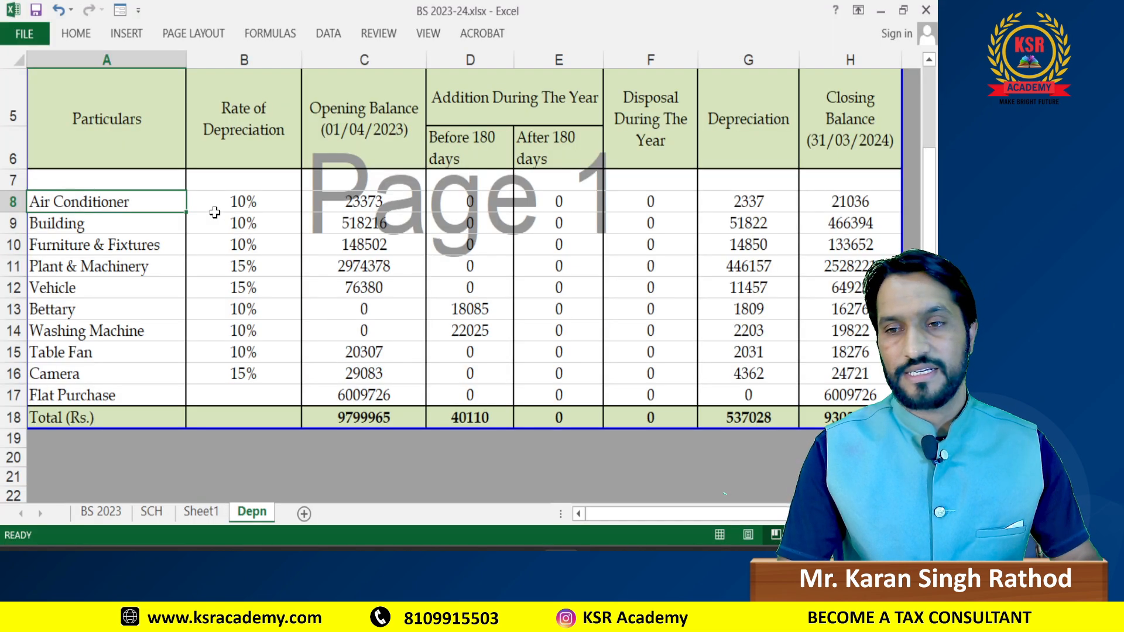
pyautogui.click(827, 413)
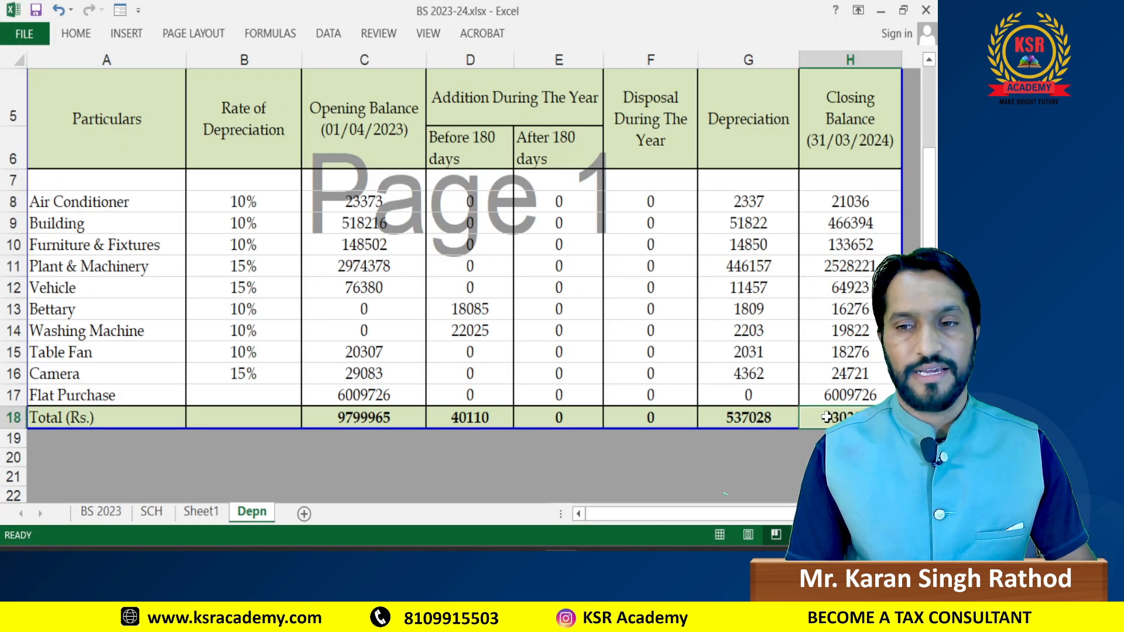
pyautogui.scroll(-2, 828, 411)
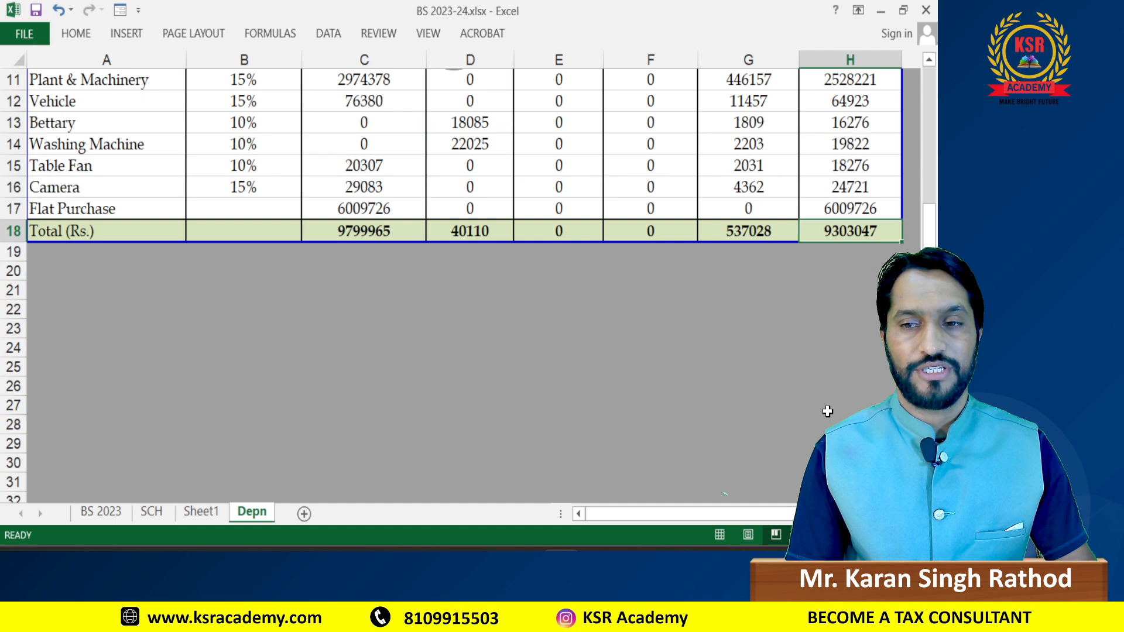
pyautogui.click(729, 224)
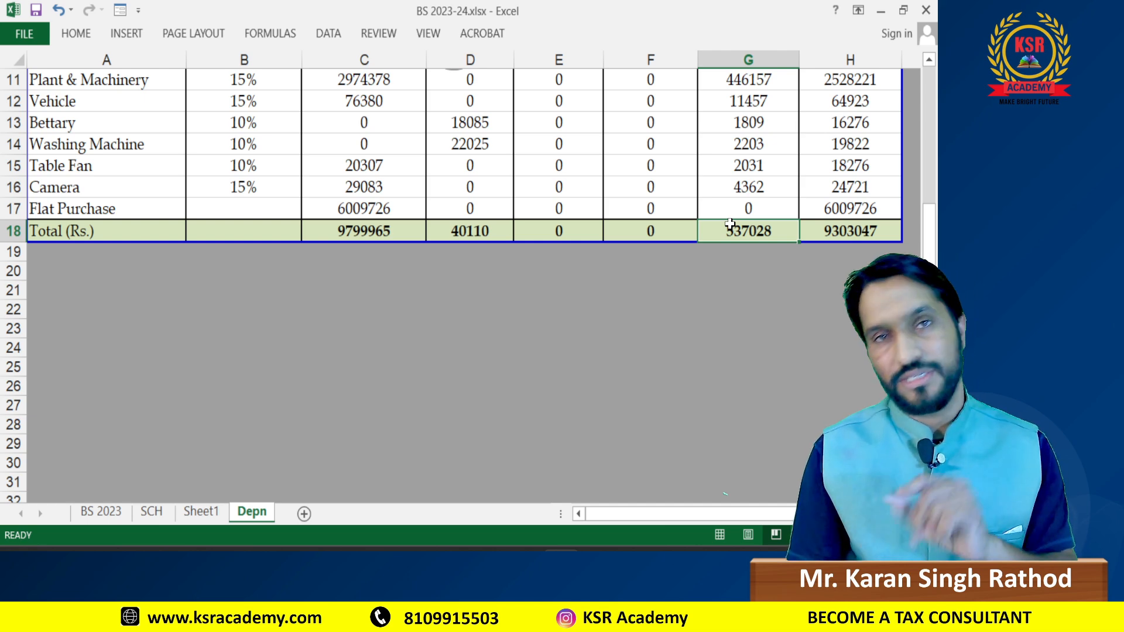
# Step: Return to TallyPrime, give the Air Conditioner ledger an opening balance of 9303047 Dr, and save it
pyautogui.hotkey('alt', 'Tab')
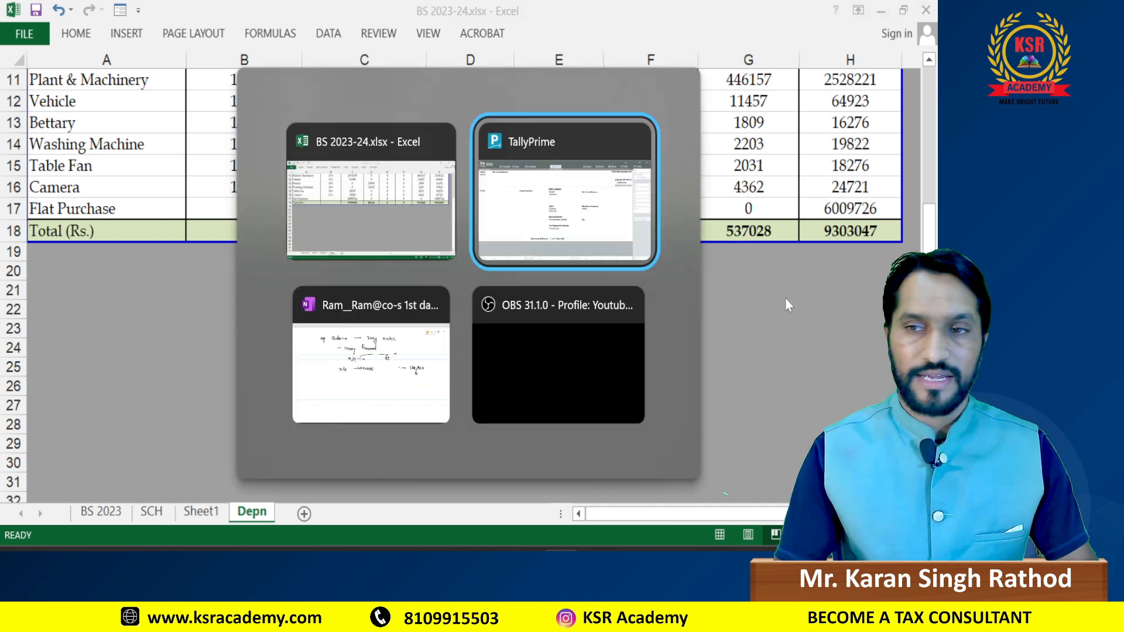
pyautogui.write('930')
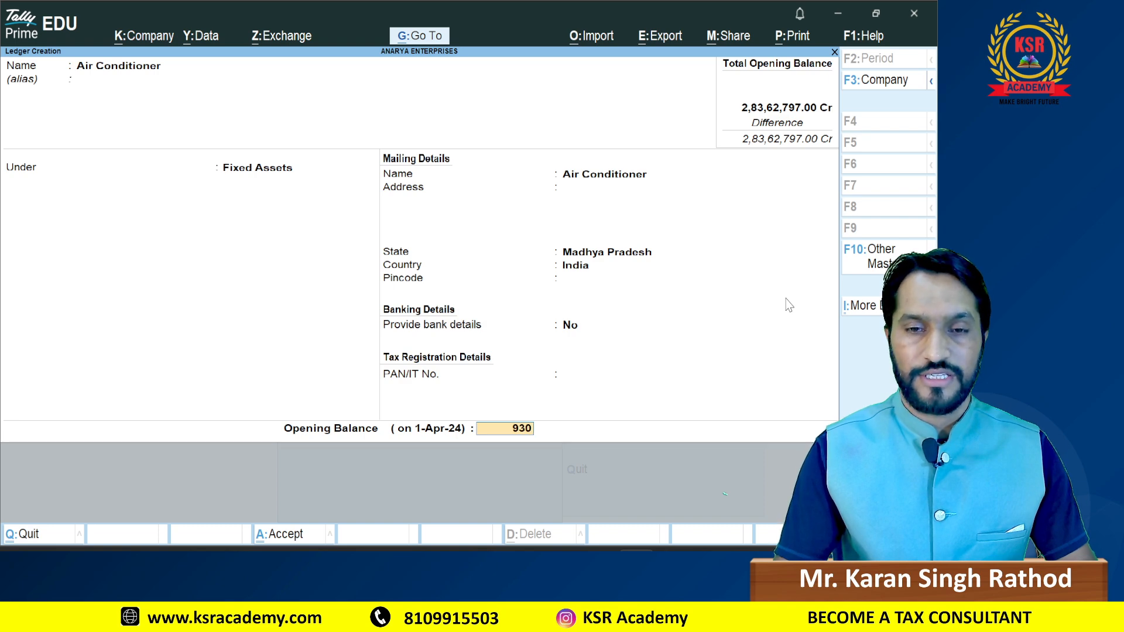
pyautogui.write('3')
pyautogui.hotkey('alt', 'Tab')
pyautogui.hotkey('alt', 'Tab')
pyautogui.write('04')
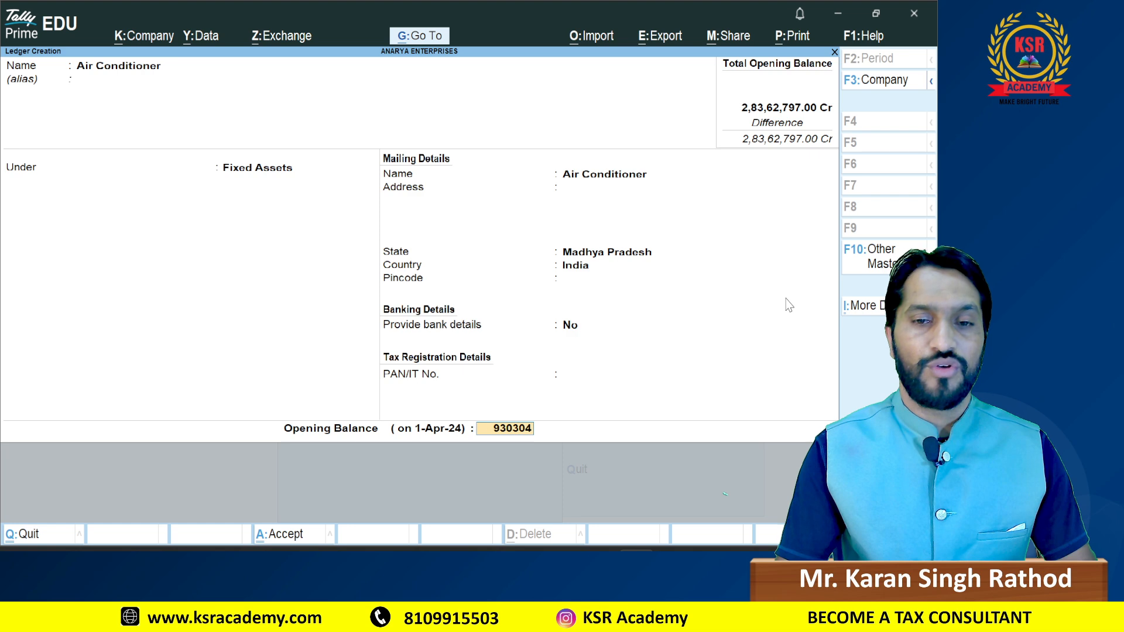
pyautogui.write('7')
pyautogui.press('Return')
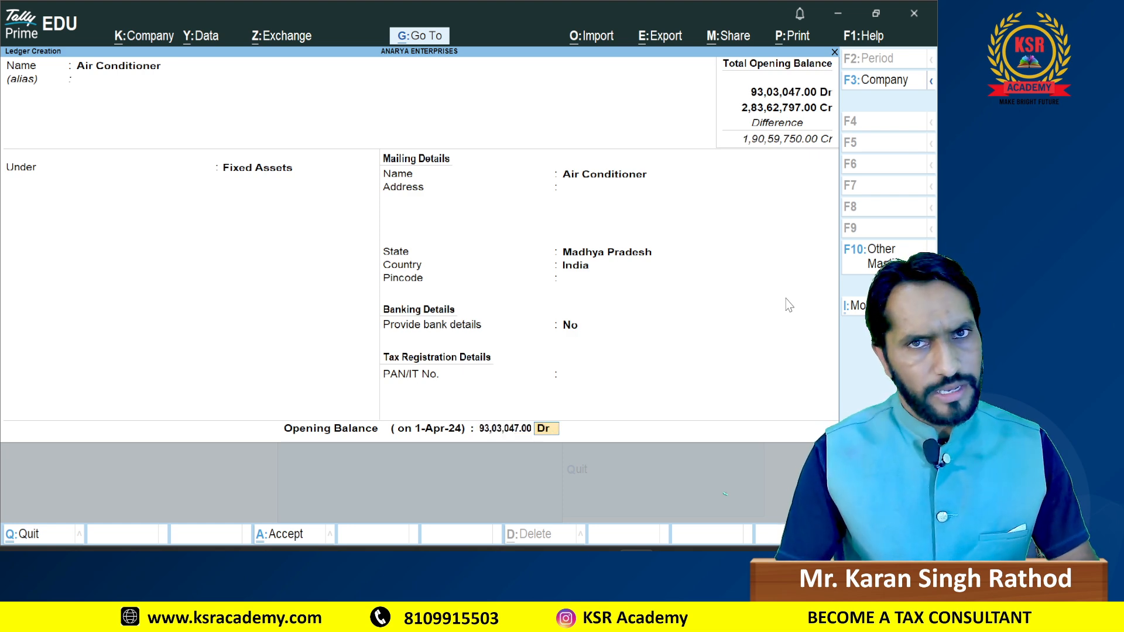
pyautogui.press('Return')
pyautogui.press('Return')
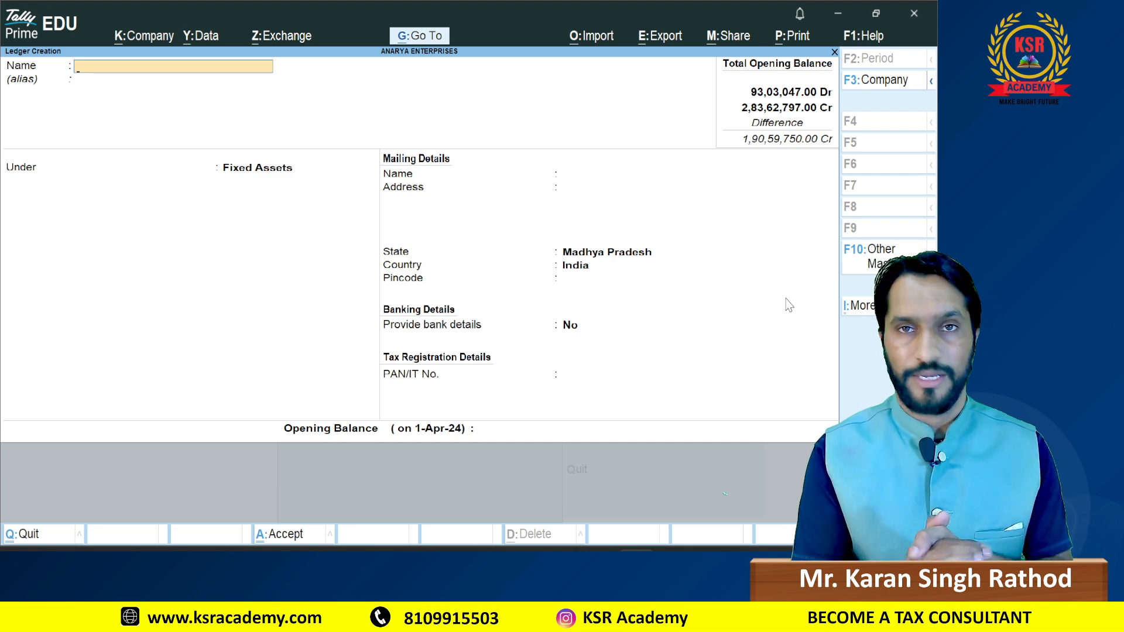
# Step: Switch to Excel and look up the Investments amount in F24 of the BS 2023 sheet
pyautogui.hotkey('alt', 'Tab')
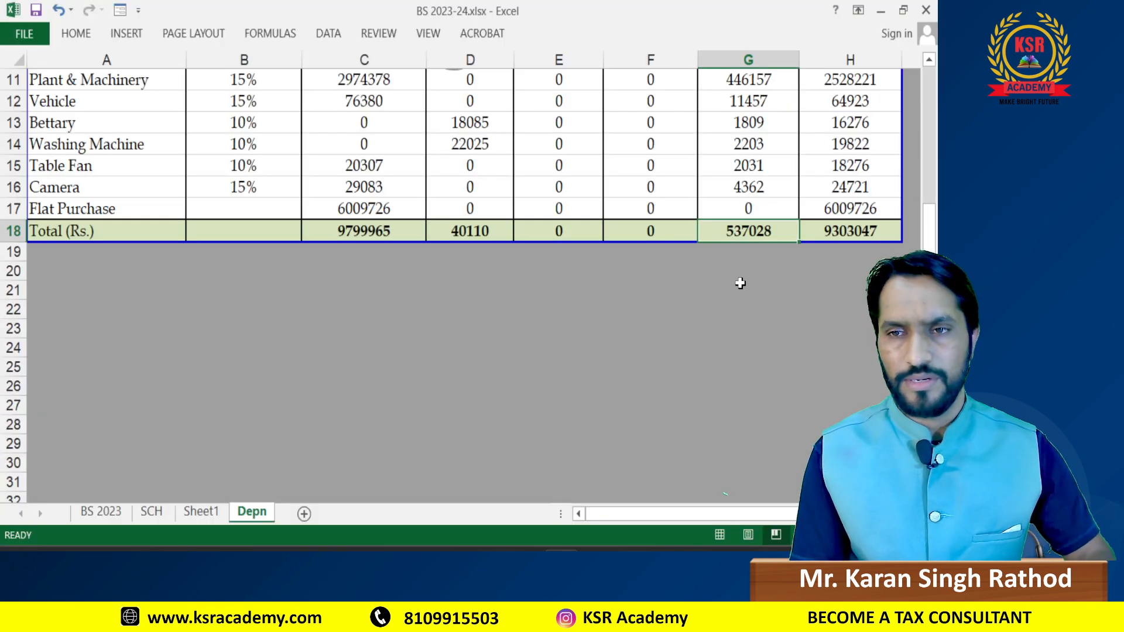
pyautogui.click(101, 511)
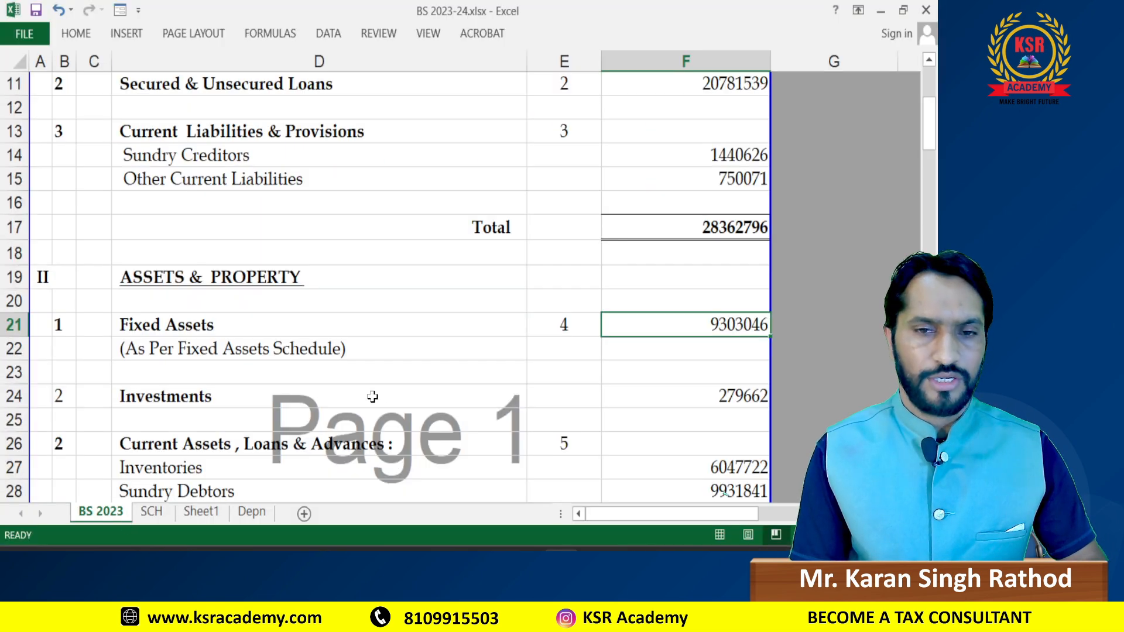
pyautogui.scroll(-2, 677, 378)
pyautogui.click(682, 242)
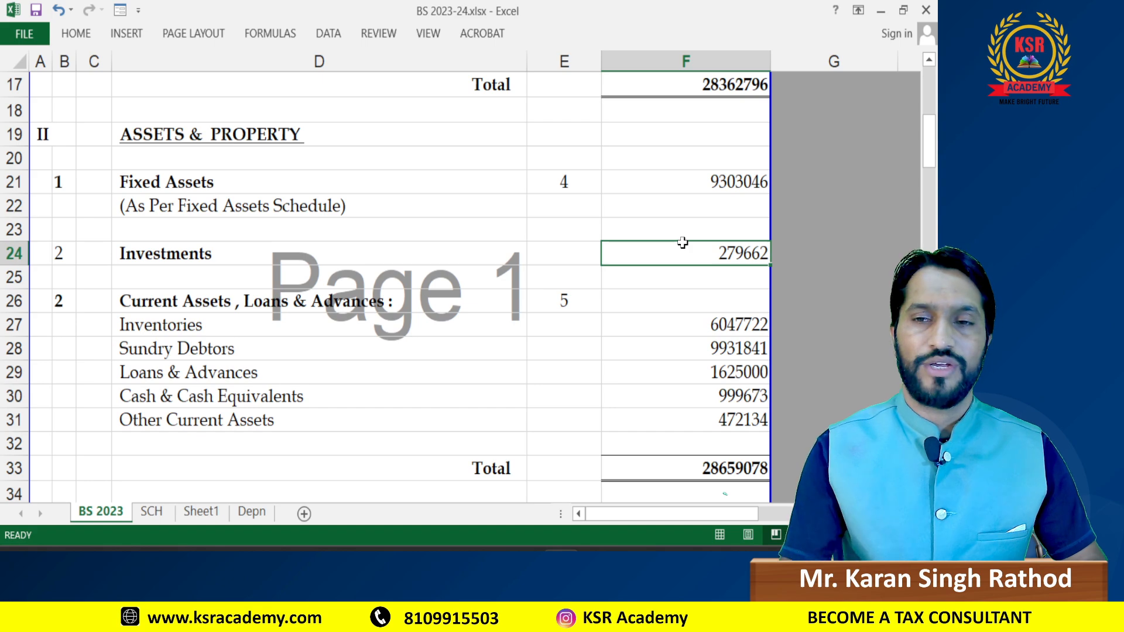
# Step: Copy the name Axis Bank SIP from the Schedule 5 investments on the SCH sheet into Tally Prime as the new ledger's name
pyautogui.click(151, 512)
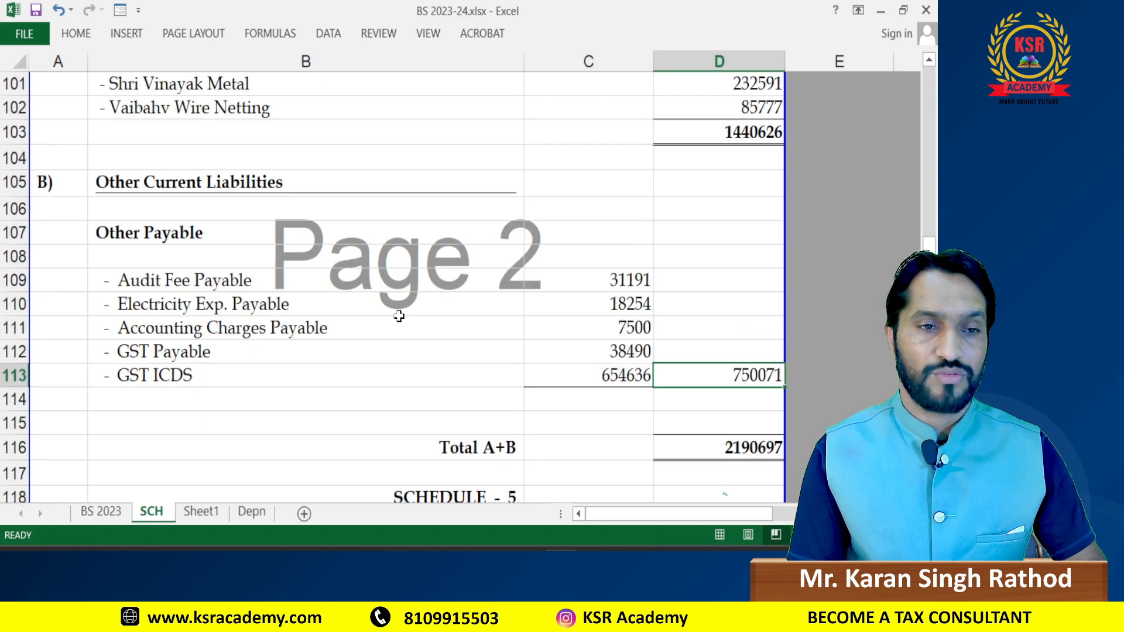
pyautogui.scroll(-3, 410, 312)
pyautogui.scroll(-2, 409, 312)
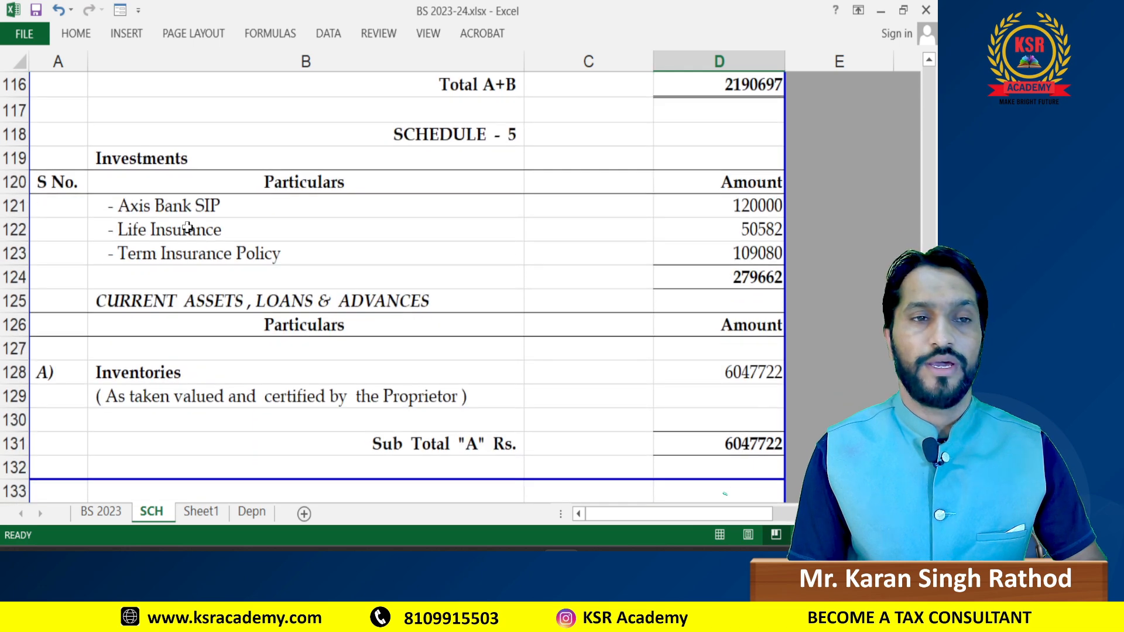
pyautogui.click(177, 209)
pyautogui.click(162, 235)
pyautogui.click(163, 246)
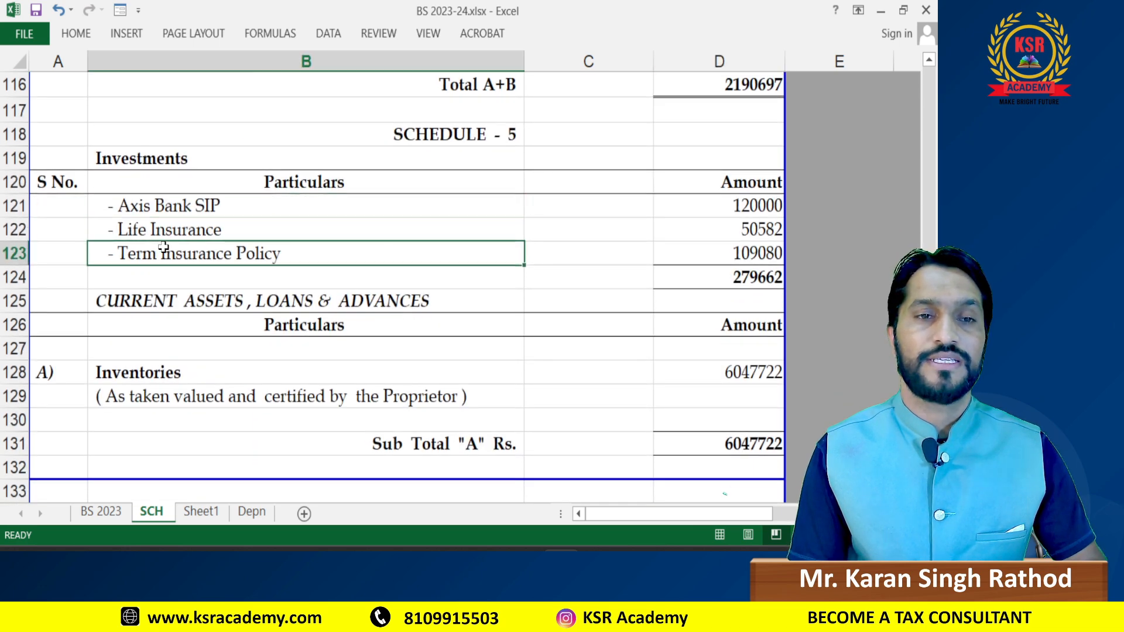
pyautogui.doubleClick(227, 202)
pyautogui.moveTo(228, 202); pyautogui.dragTo(102, 210)
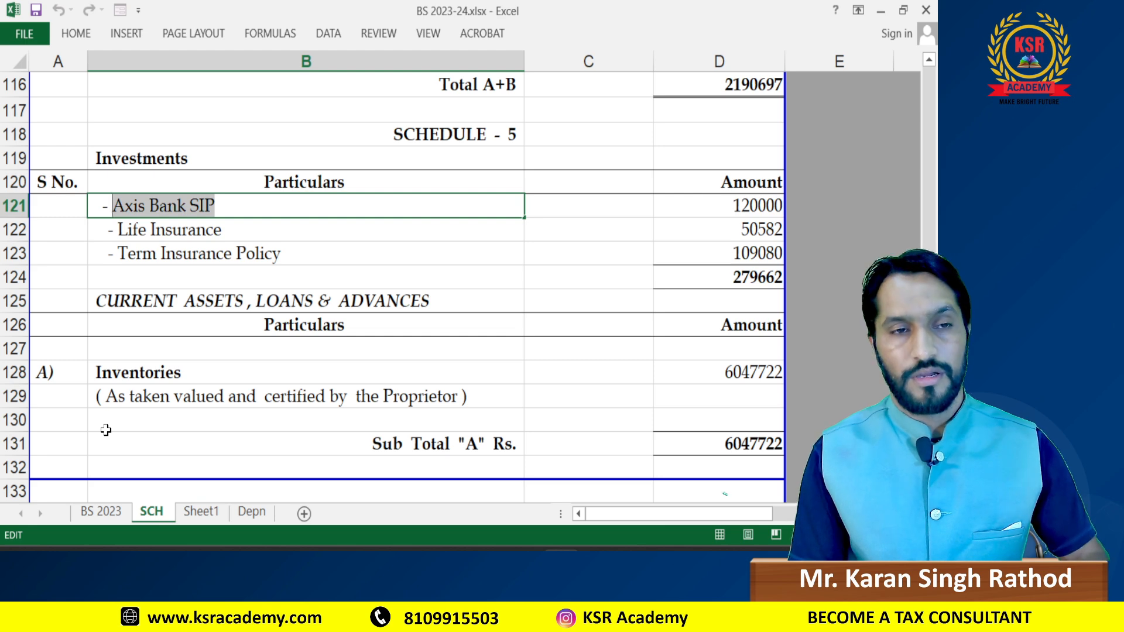
pyautogui.hotkey('alt', 'Tab')
pyautogui.hotkey('ctrl', 'alt', 'v')
pyautogui.press('Return')
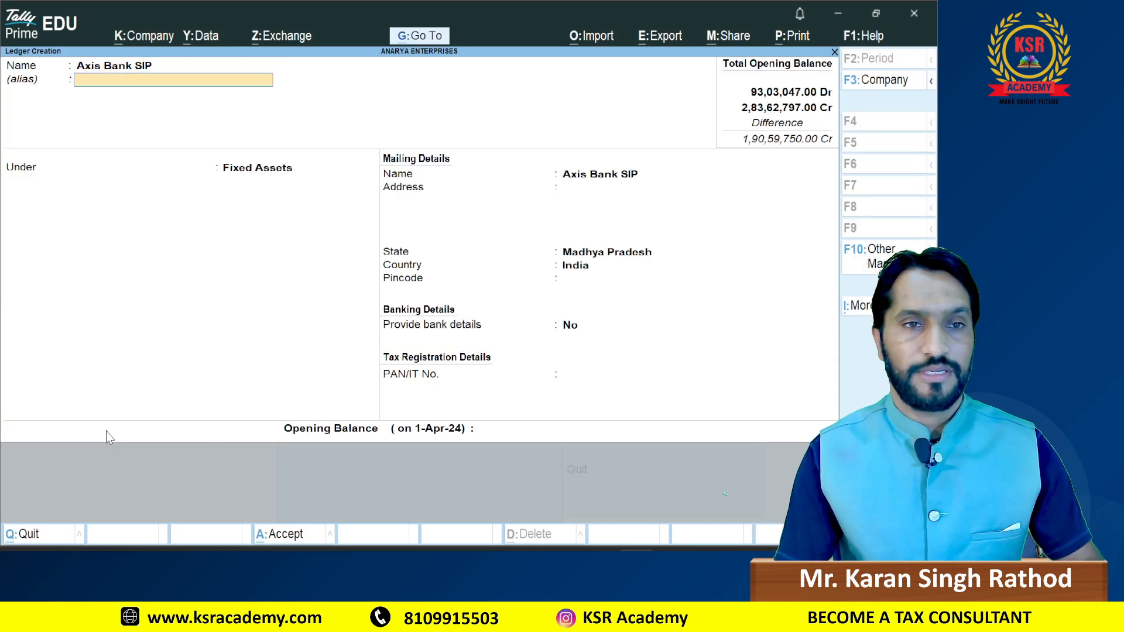
# Step: Place the Axis Bank SIP ledger under the Investments group, keeping the default mailing, banking and tax details
pyautogui.press('Return')
pyautogui.write('INV')
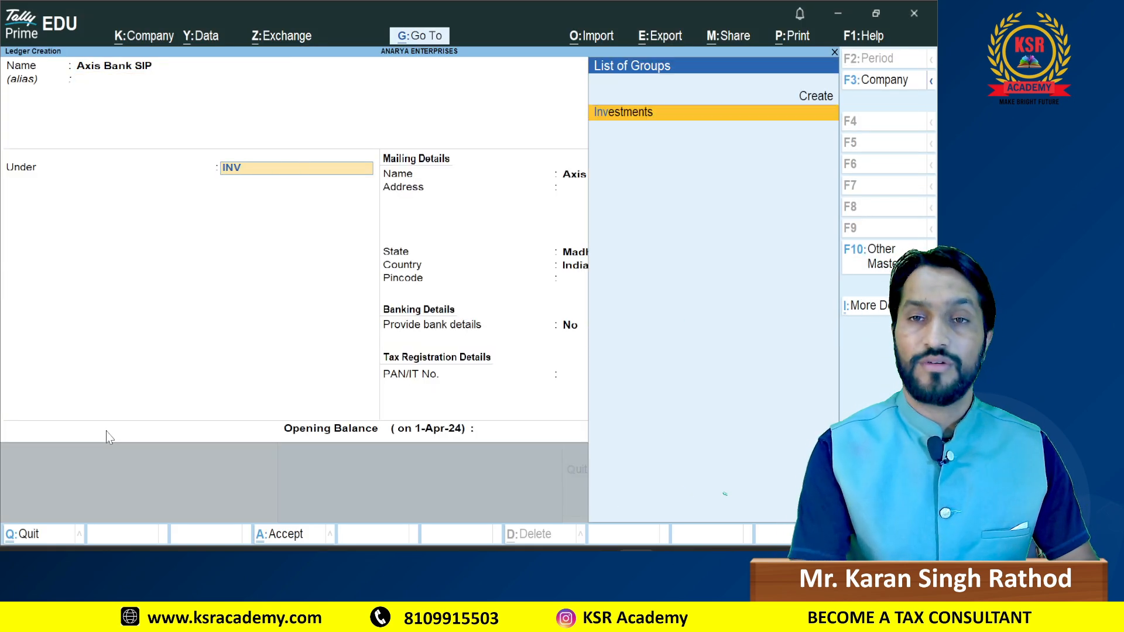
pyautogui.press('Return')
pyautogui.press('Return')
pyautogui.press('Return')
pyautogui.press('Return')
pyautogui.press('Return')
pyautogui.press('Return')
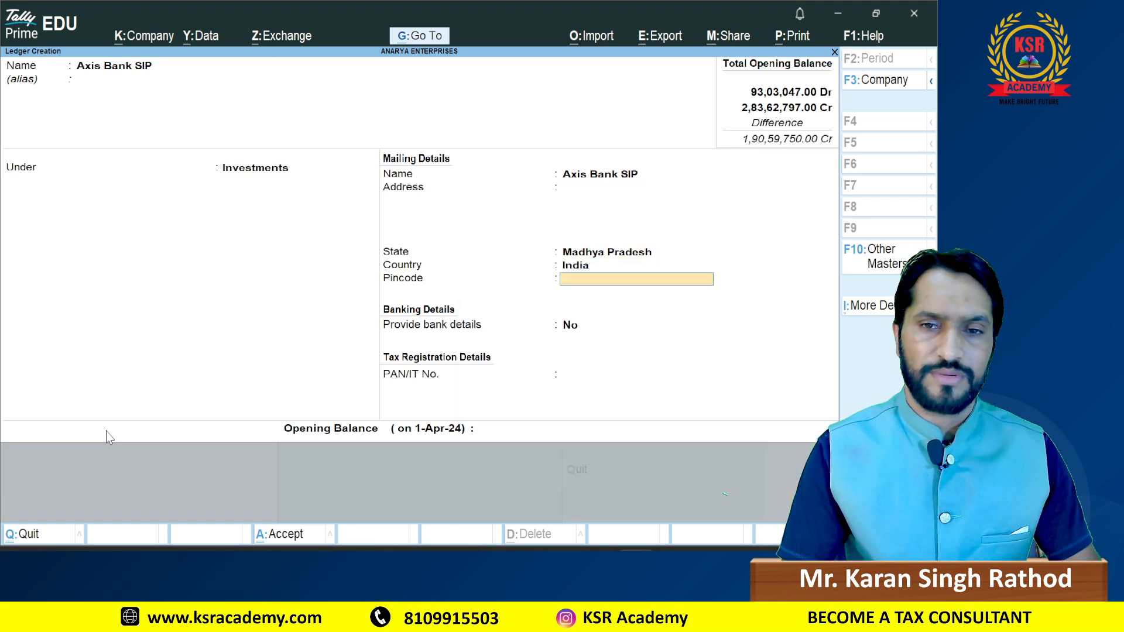
pyautogui.press('Return')
pyautogui.press('Return')
# Step: Take the investments total from the Excel schedule, set the ledger's opening balance to 279662 Dr and save the ledger
pyautogui.hotkey('alt', 'Tab')
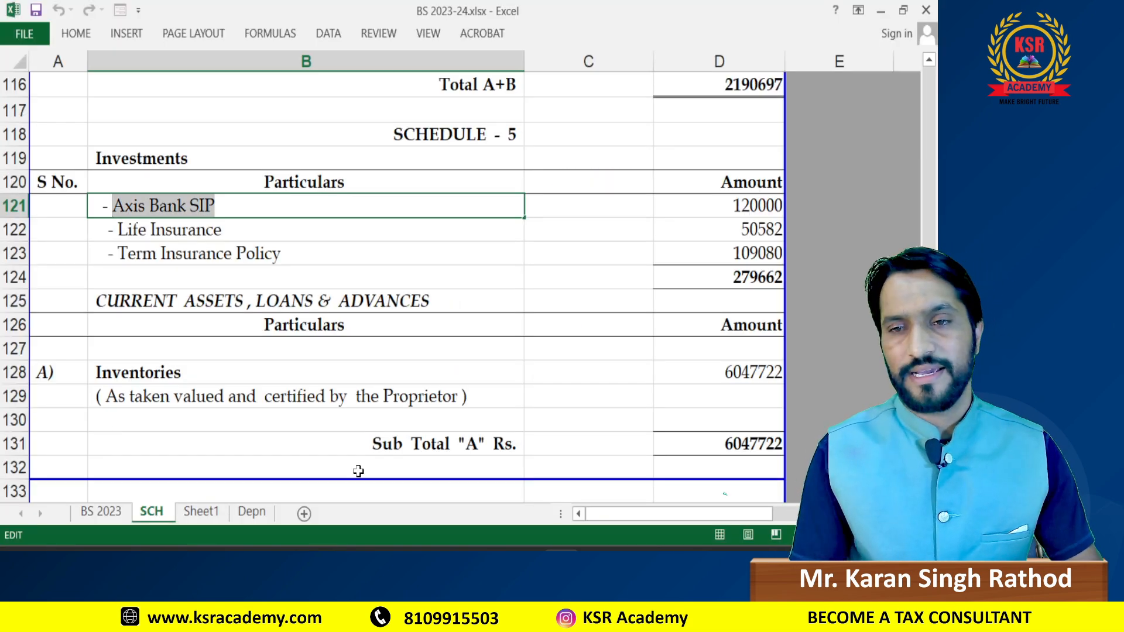
pyautogui.click(712, 281)
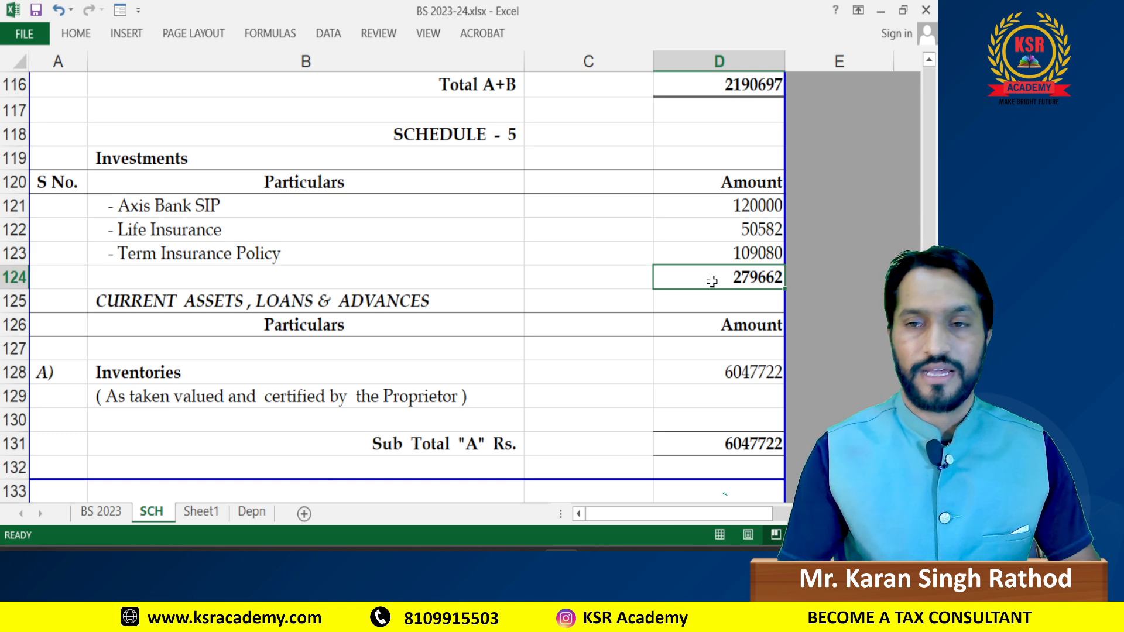
pyautogui.hotkey('alt', 'Tab')
pyautogui.write('9662')
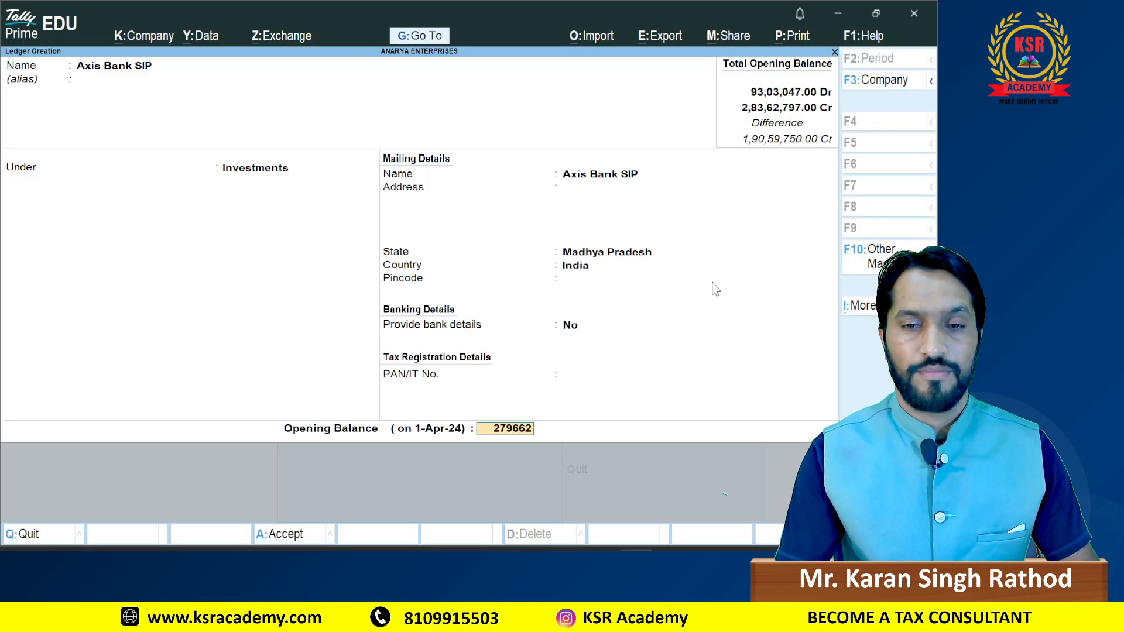
pyautogui.press('Return')
pyautogui.press('Return')
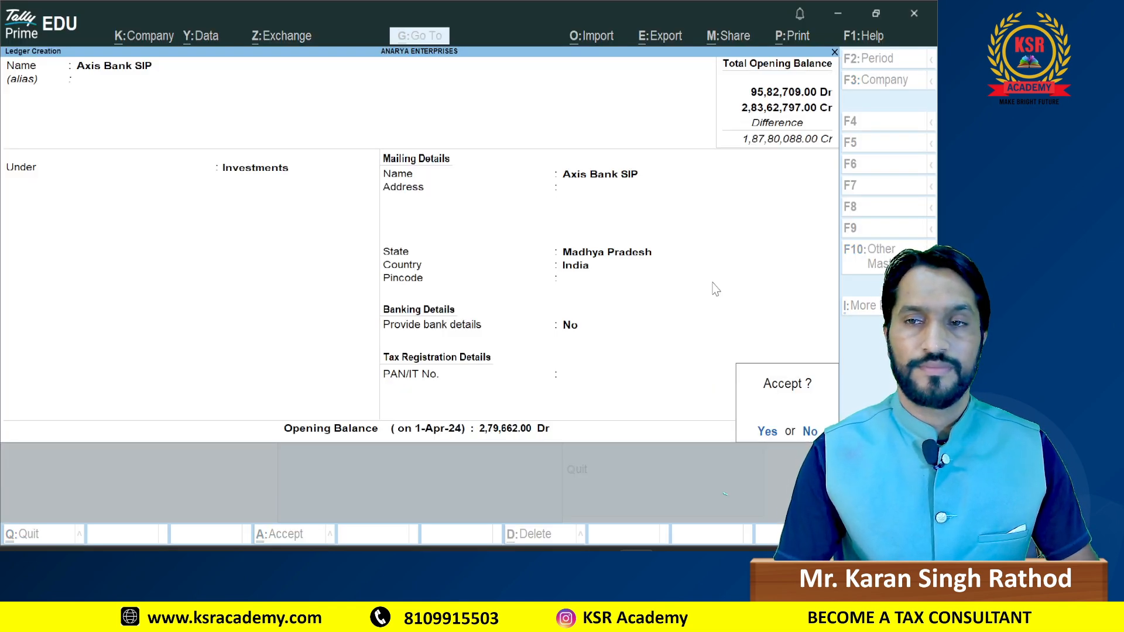
pyautogui.press('Return')
# Step: Look over the Inventories and Sundry Debtors sections of the Excel schedule and reopen a blank ledger creation form in Tally Prime
pyautogui.hotkey('alt', 'Tab')
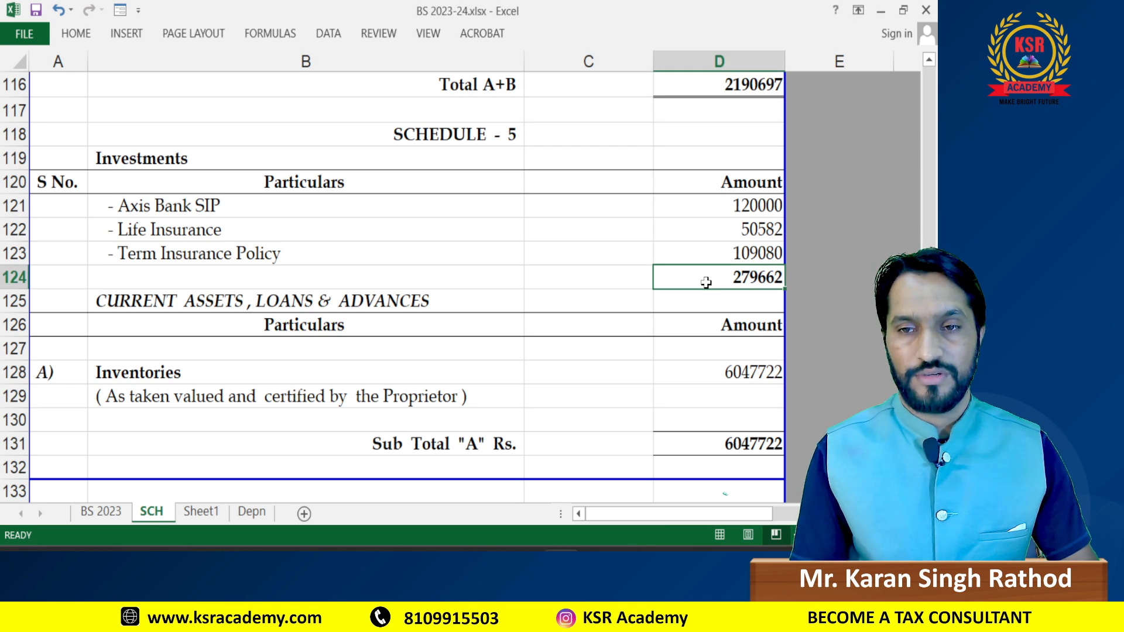
pyautogui.scroll(-2, 705, 280)
pyautogui.click(104, 219)
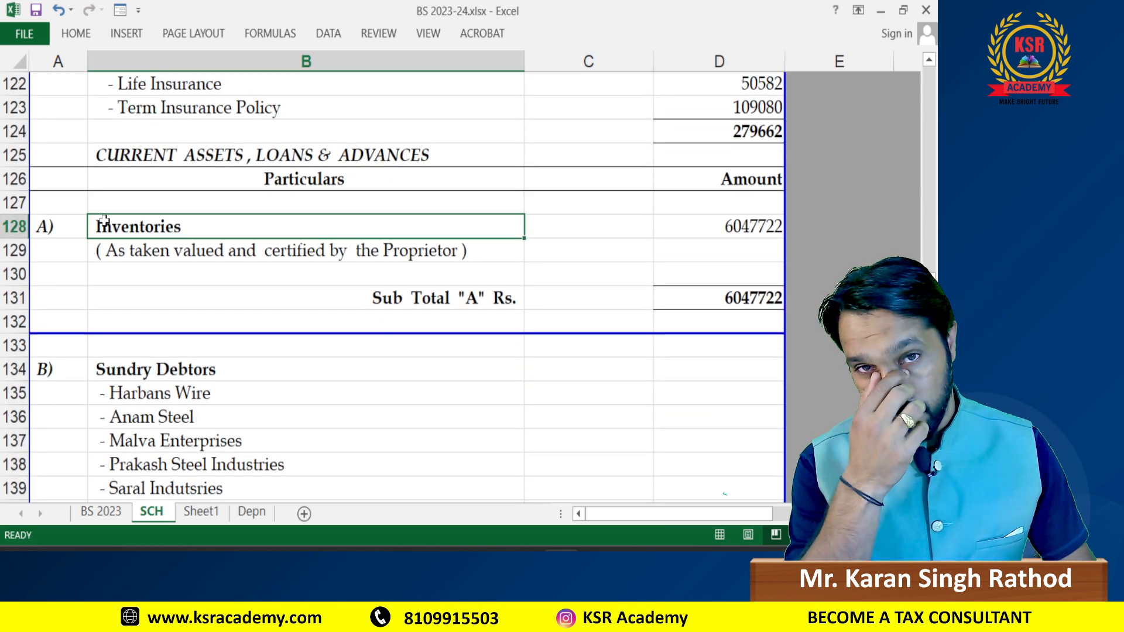
pyautogui.scroll(-2, 104, 220)
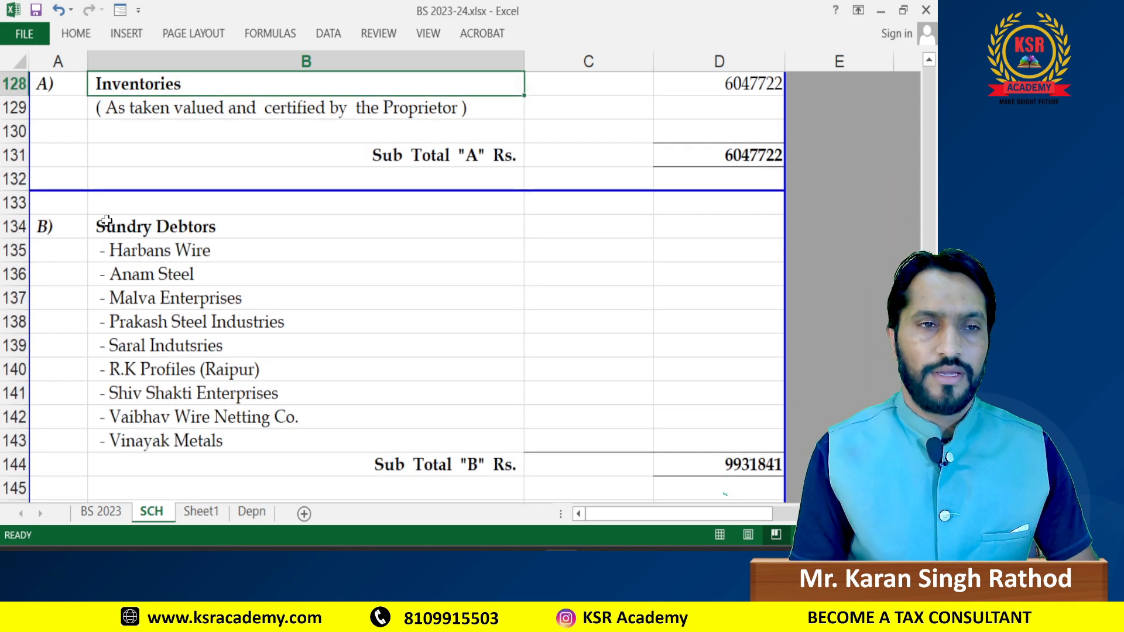
pyautogui.click(104, 226)
pyautogui.hotkey('alt', 'Tab')
pyautogui.press('Escape')
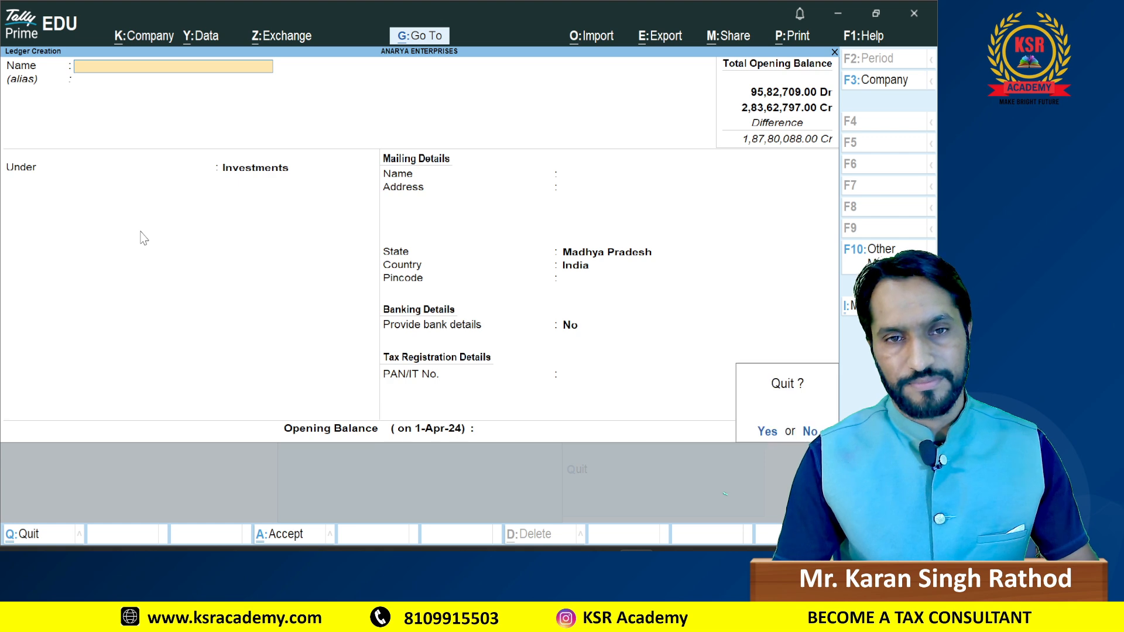
pyautogui.press('Return')
pyautogui.press('Return')
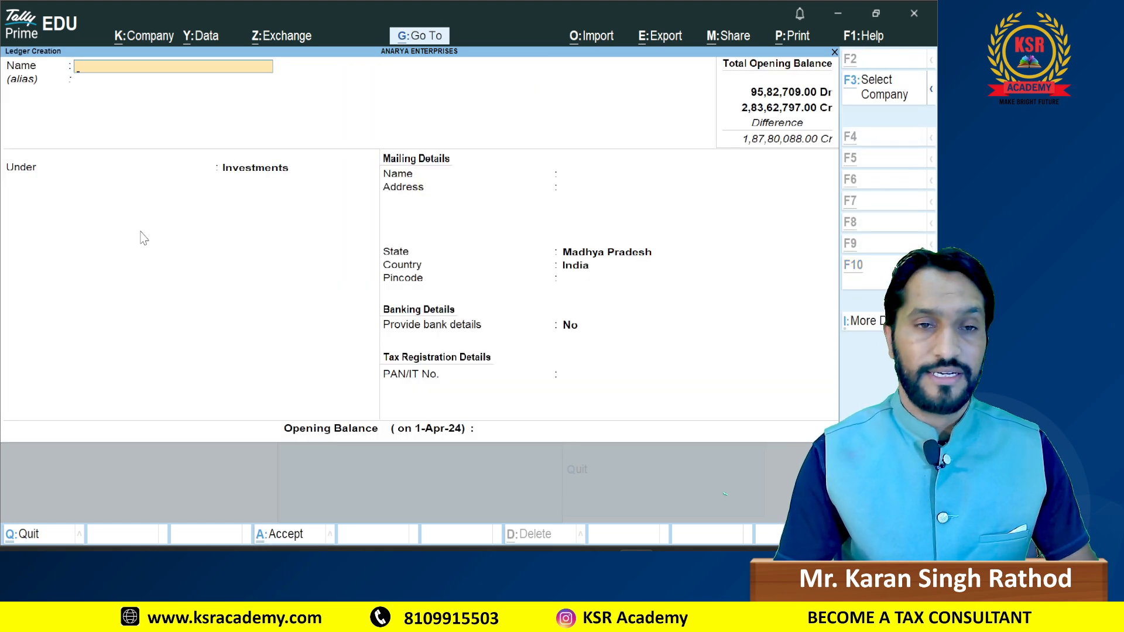
# Step: Examine the party-wise amounts and Sub Total "B" of Sundry Debtors in the Excel schedule, continuing to Loans, Advances & Other Receivables
pyautogui.hotkey('alt', 'Tab')
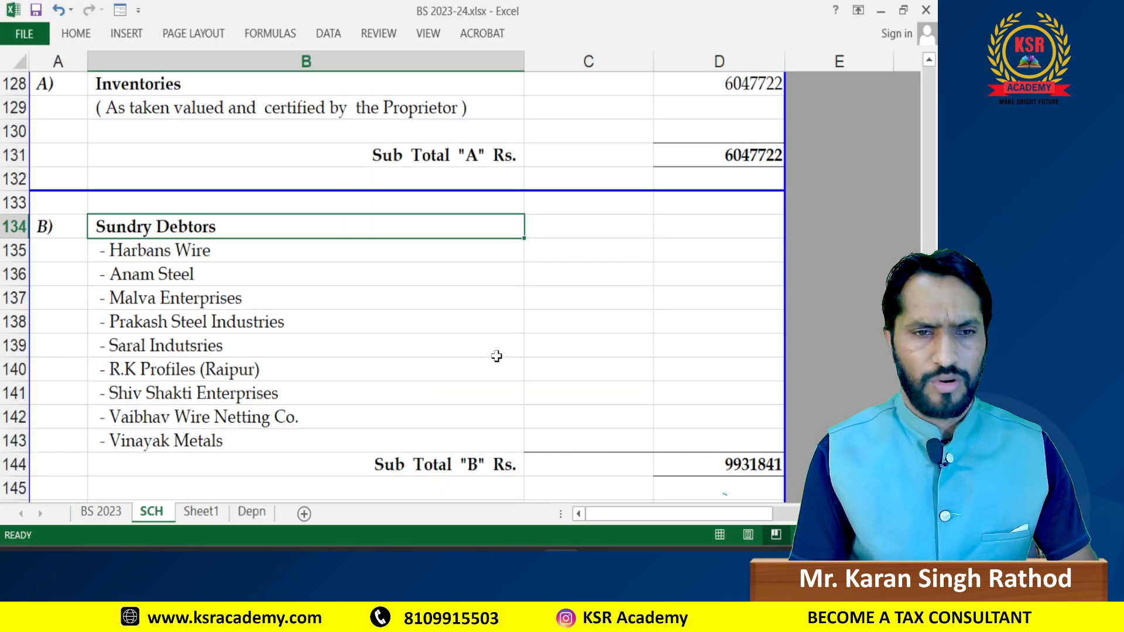
pyautogui.scroll(-1, 531, 351)
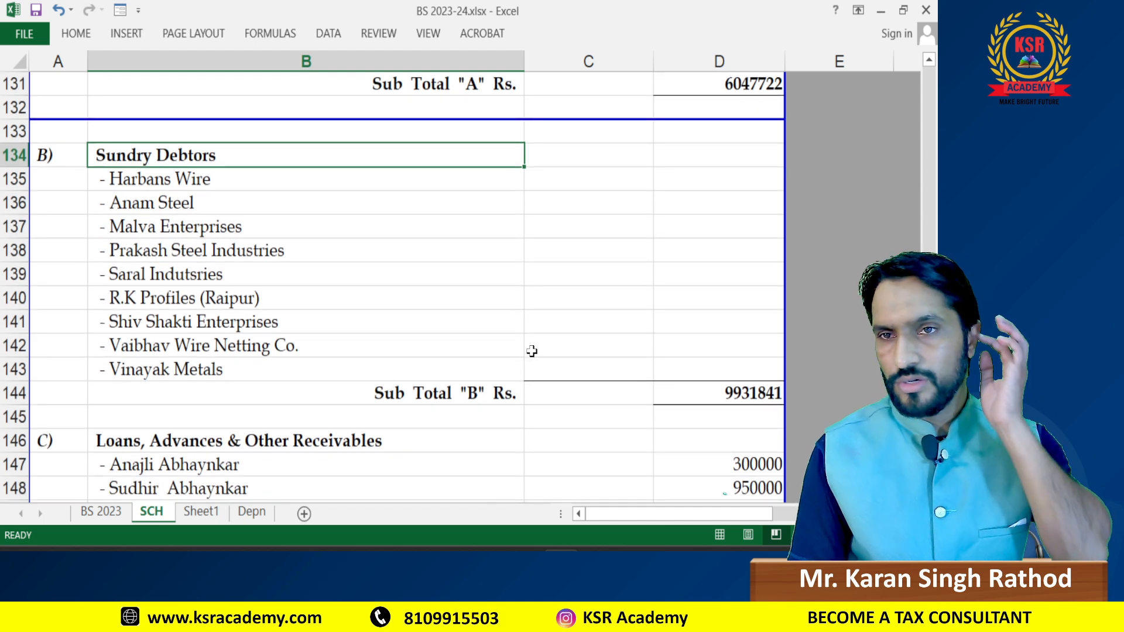
pyautogui.click(691, 149)
pyautogui.click(698, 185)
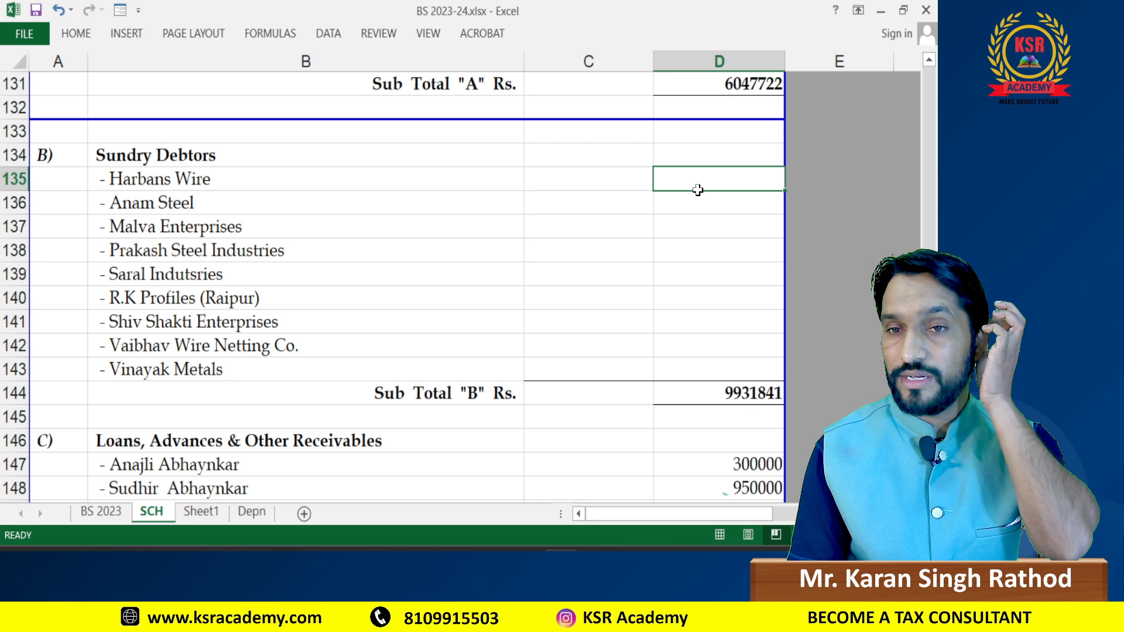
pyautogui.click(703, 266)
pyautogui.click(725, 391)
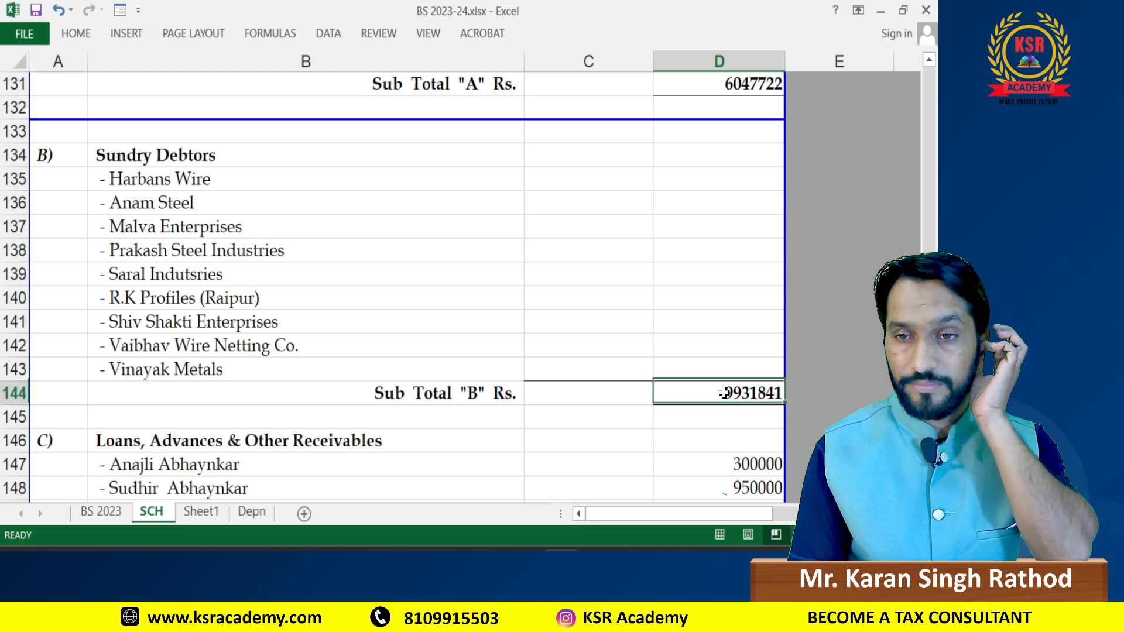
pyautogui.doubleClick(724, 397)
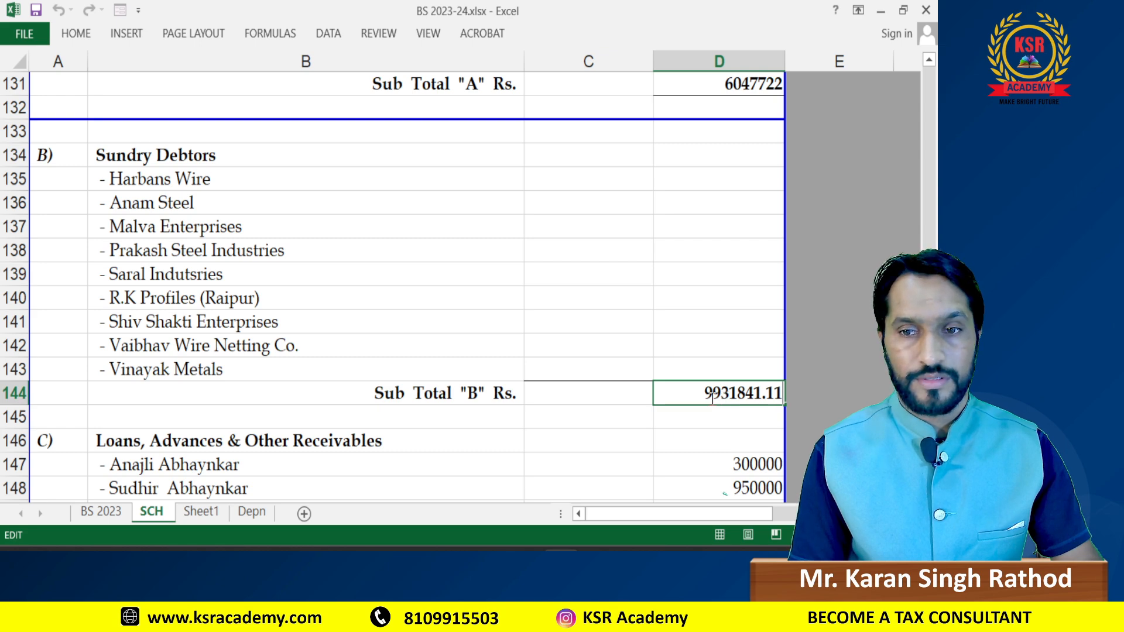
pyautogui.press('Escape')
pyautogui.scroll(-2, 711, 398)
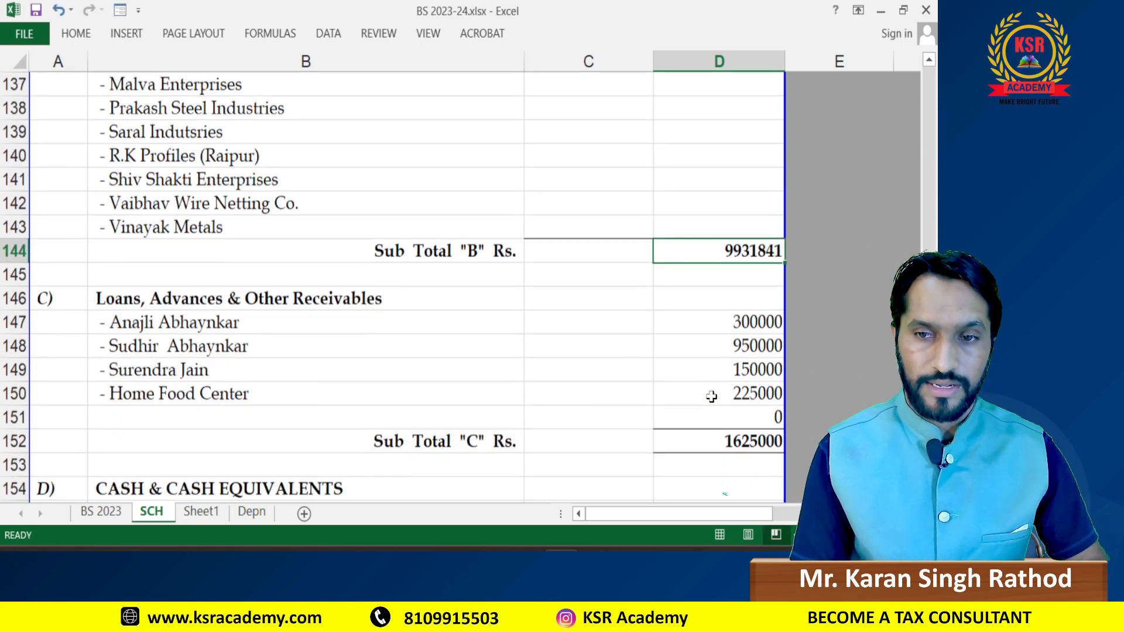
pyautogui.scroll(2, 190, 313)
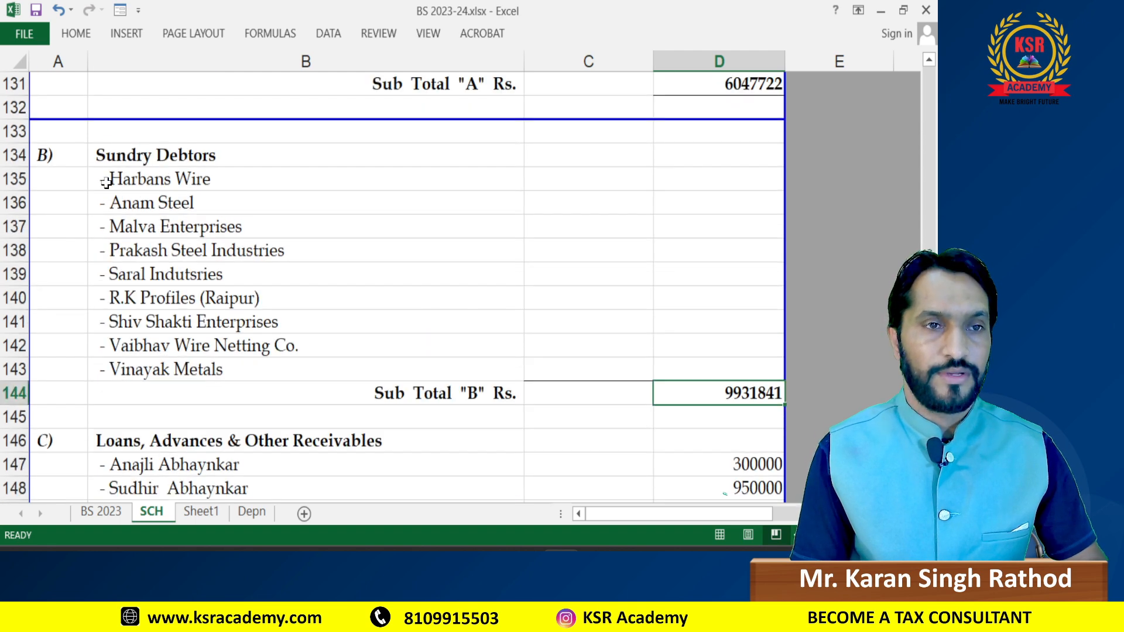
pyautogui.scroll(-2, 280, 412)
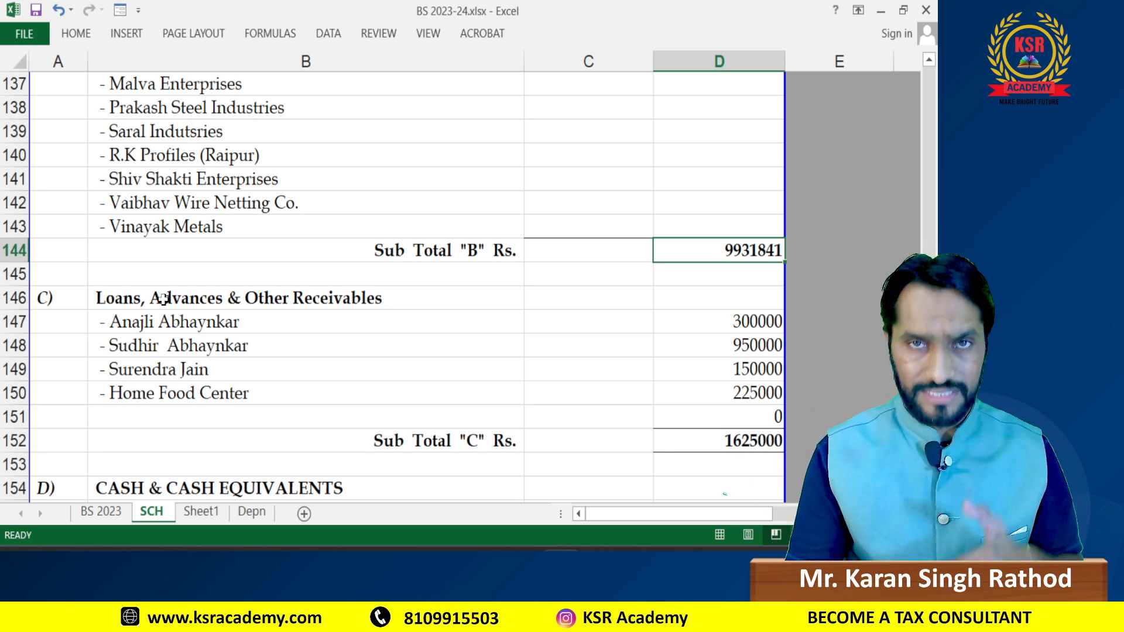
# Step: Copy the first party's name under Loans, Advances & Other Receivables into Tally Prime as the new ledger's name
pyautogui.doubleClick(262, 326)
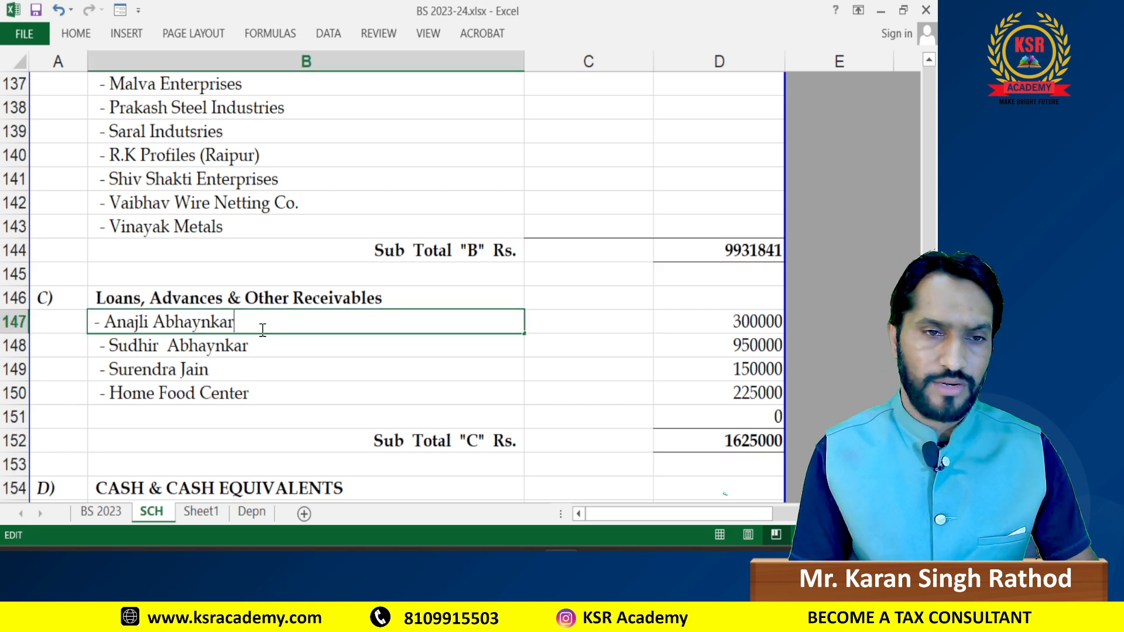
pyautogui.moveTo(234, 326); pyautogui.dragTo(104, 326)
pyautogui.hotkey('ctrl', 'c')
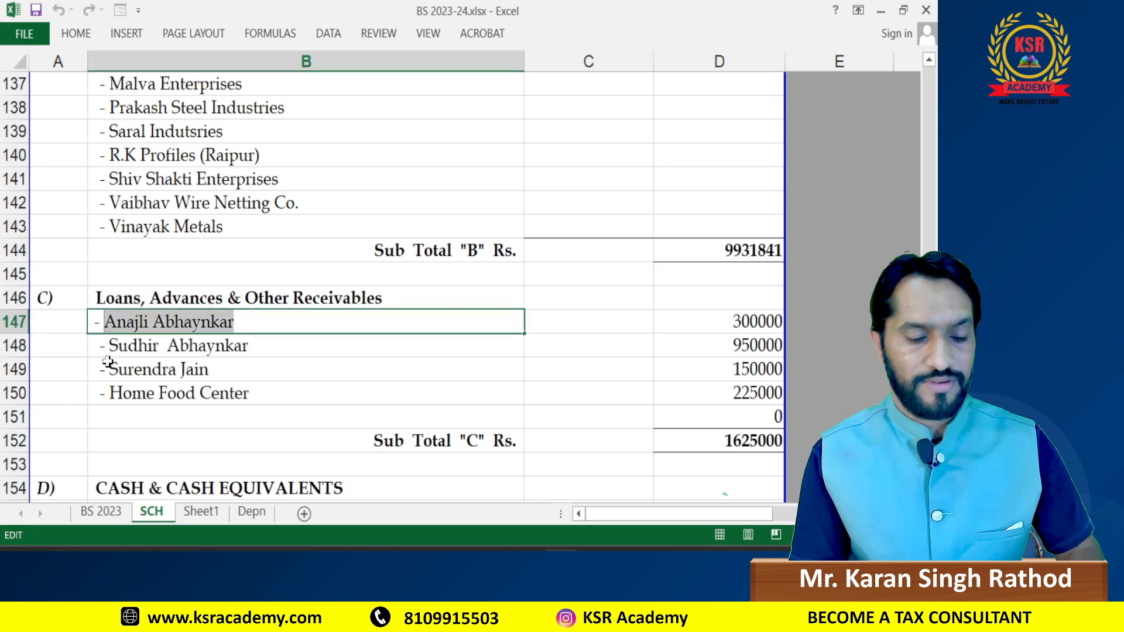
pyautogui.hotkey('alt', 'Tab')
pyautogui.hotkey('ctrl', 'v')
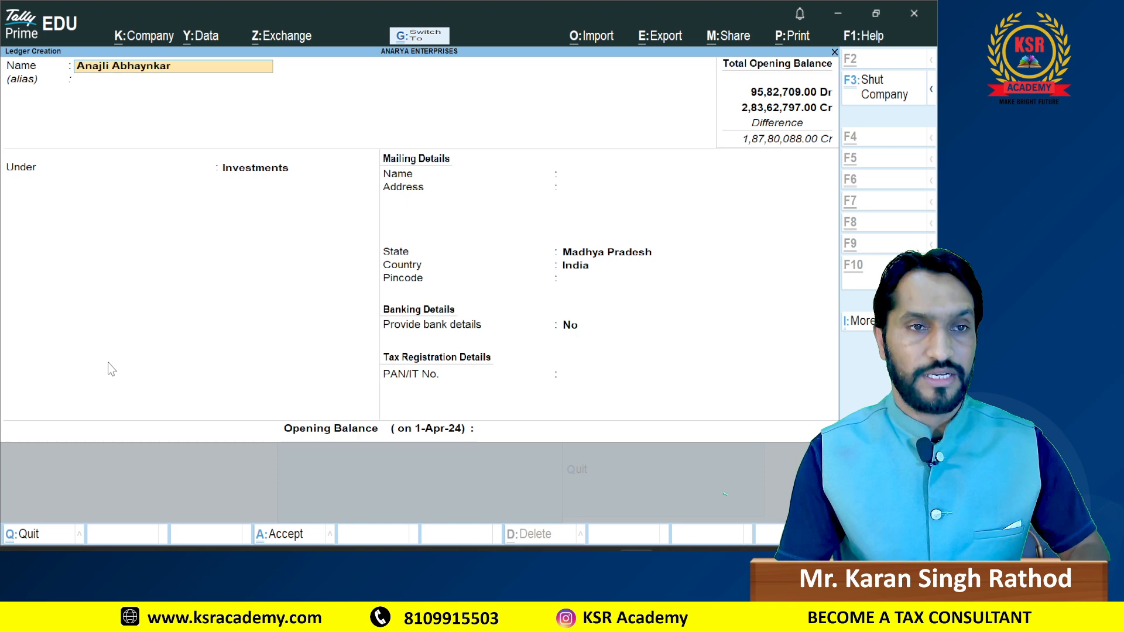
# Step: Place the new party ledger under Loans & Advances (Asset), leaving its mailing, banking and tax details at their defaults
pyautogui.press('Return')
pyautogui.press('Return')
pyautogui.write('LO')
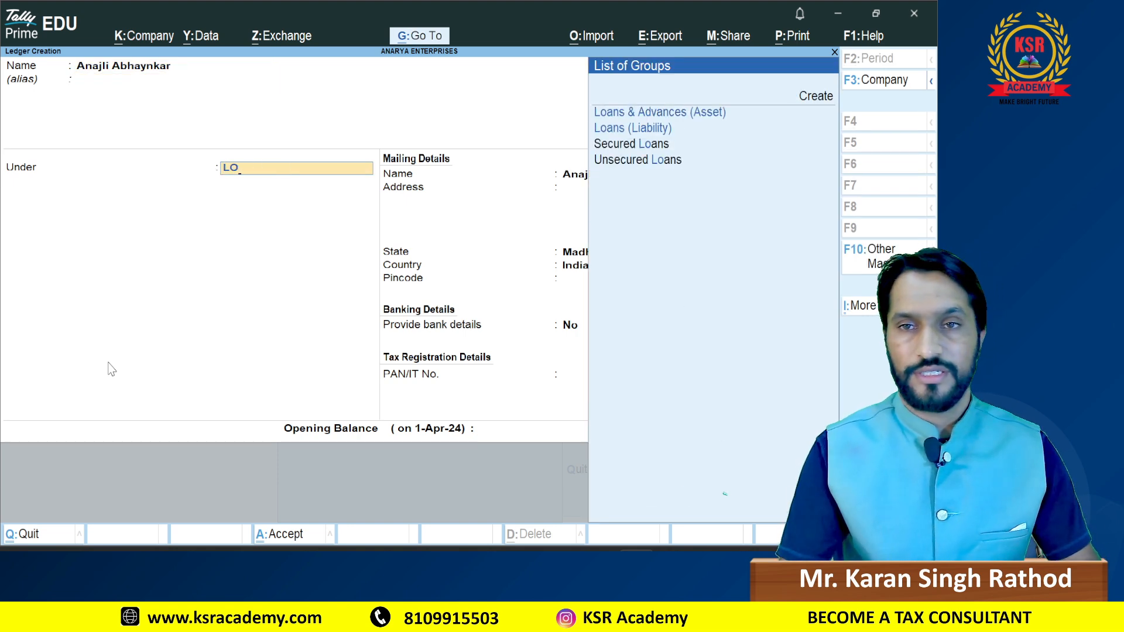
pyautogui.press('Return')
pyautogui.press('Return')
pyautogui.press('Return')
pyautogui.press('Return')
pyautogui.press('Return')
pyautogui.press('Return')
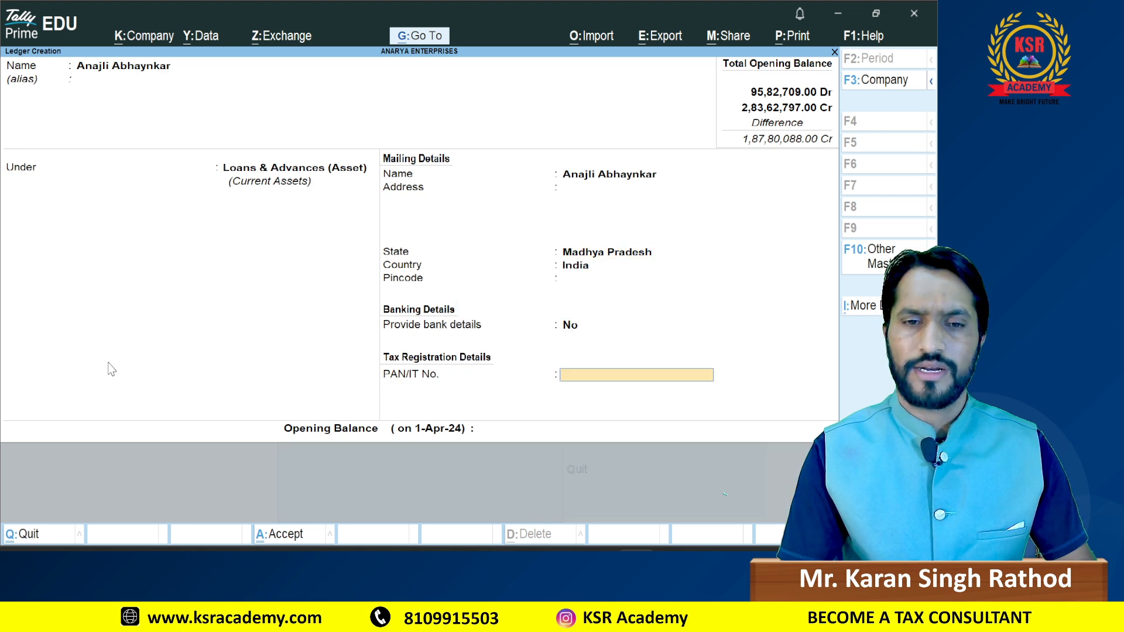
pyautogui.press('Return')
# Step: Take the loans and advances total from the Excel schedule, set the ledger's opening balance to 1625000 Dr and save the ledger
pyautogui.hotkey('alt', 'Tab')
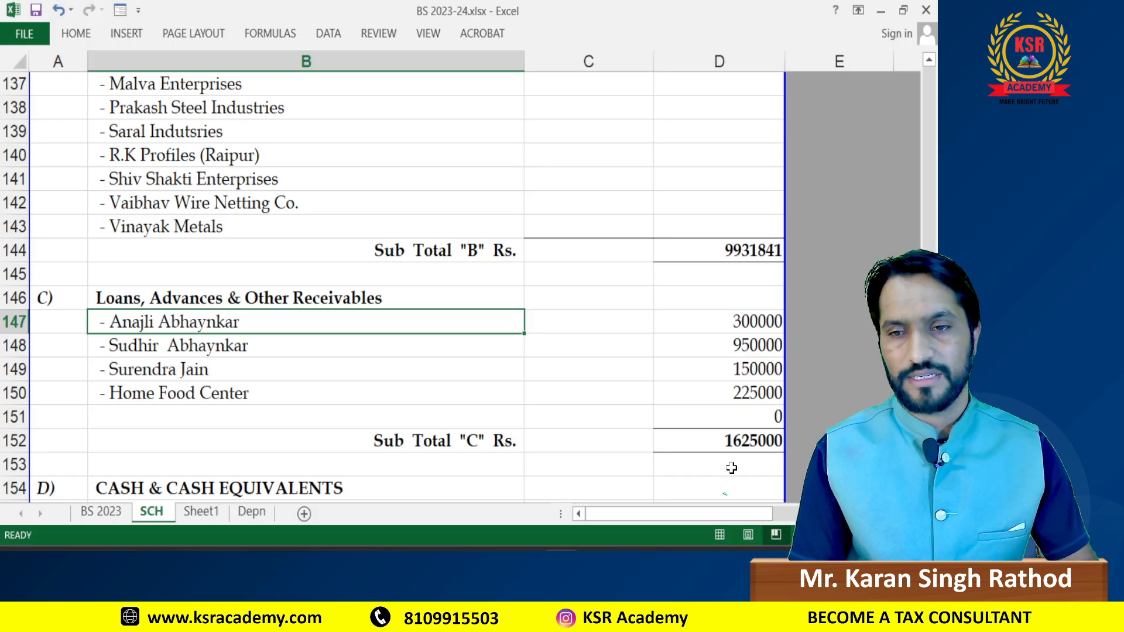
pyautogui.click(719, 446)
pyautogui.moveTo(723, 319); pyautogui.dragTo(723, 422)
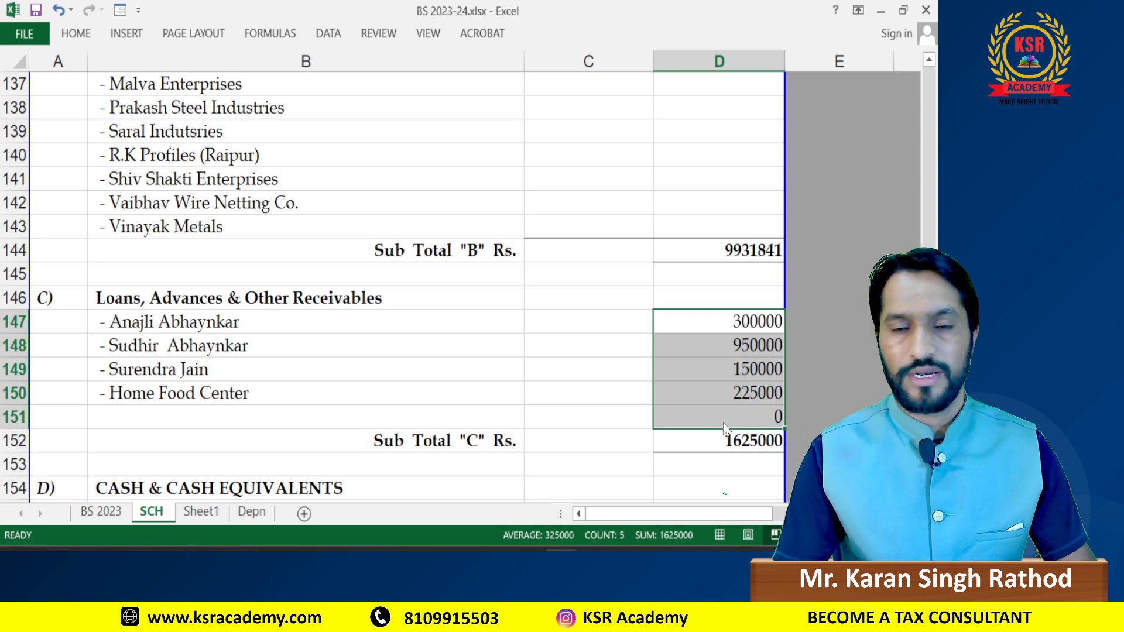
pyautogui.hotkey('alt', 'Tab')
pyautogui.write('1625000')
pyautogui.press('Return')
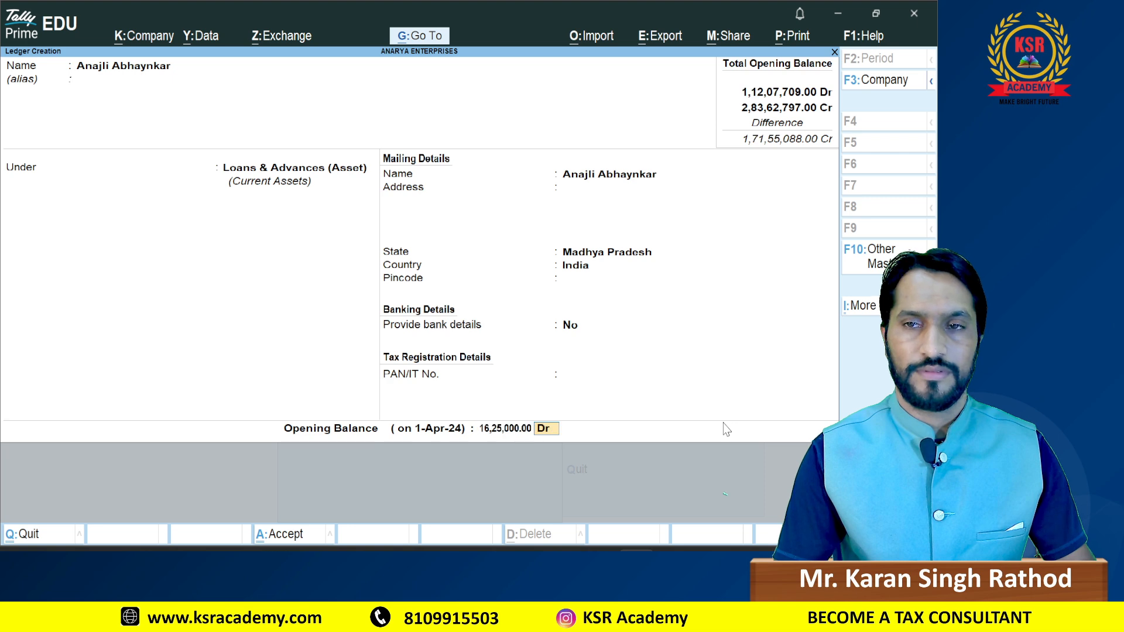
pyautogui.press('Return')
pyautogui.press('Return')
# Step: Switch to the Excel schedule and select the Cash In Hand amount under Cash & Cash Equivalents
pyautogui.hotkey('alt', 'Tab')
pyautogui.scroll(-2, 458, 354)
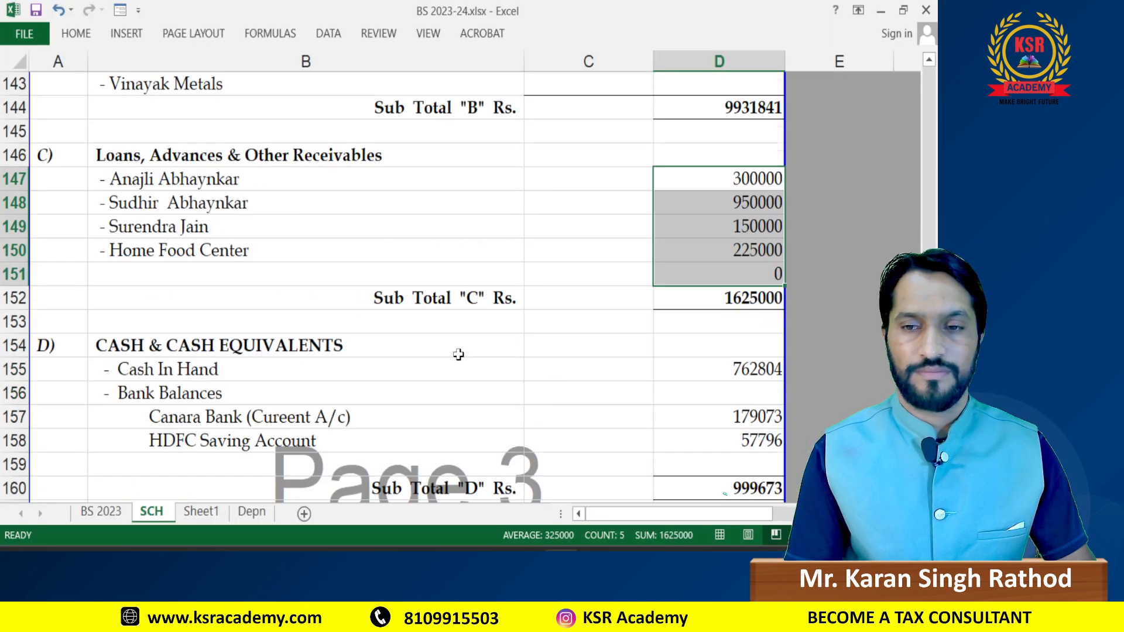
pyautogui.scroll(-2, 459, 355)
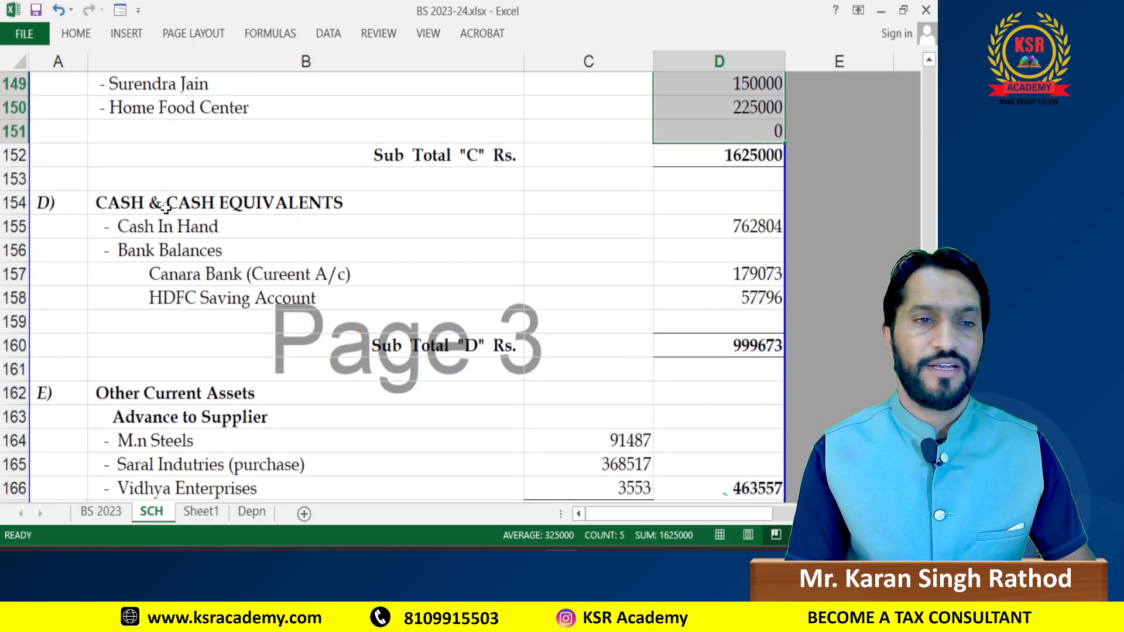
pyautogui.click(173, 218)
pyautogui.click(745, 232)
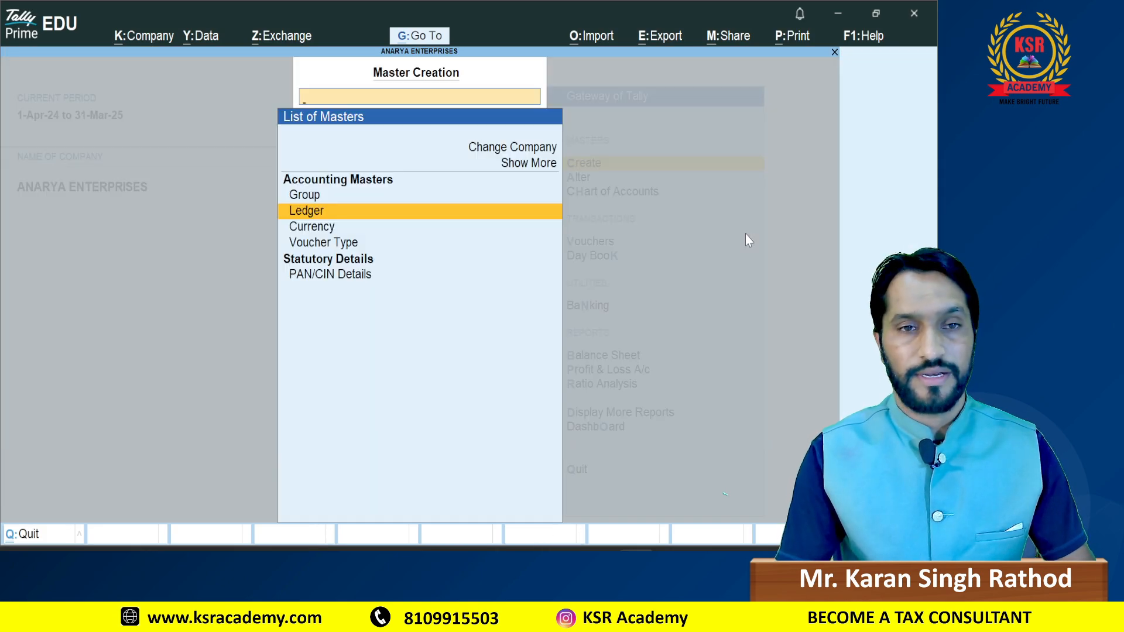
# Step: Open the existing Cash ledger for alteration in Tally Prime
pyautogui.press('Up')
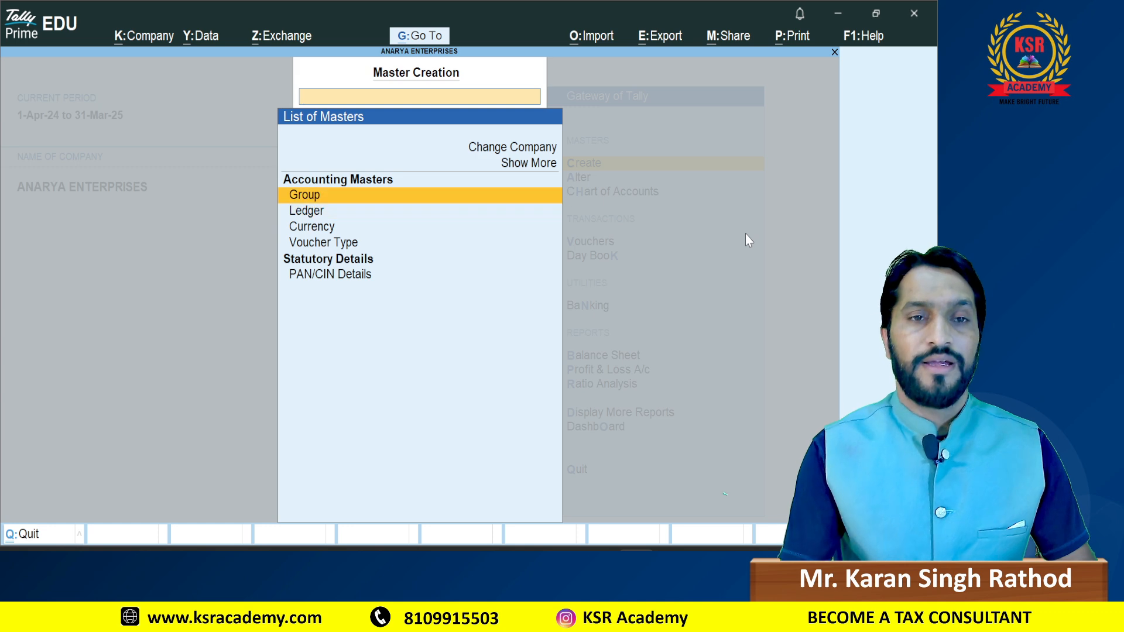
pyautogui.press('Escape')
pyautogui.press('a')
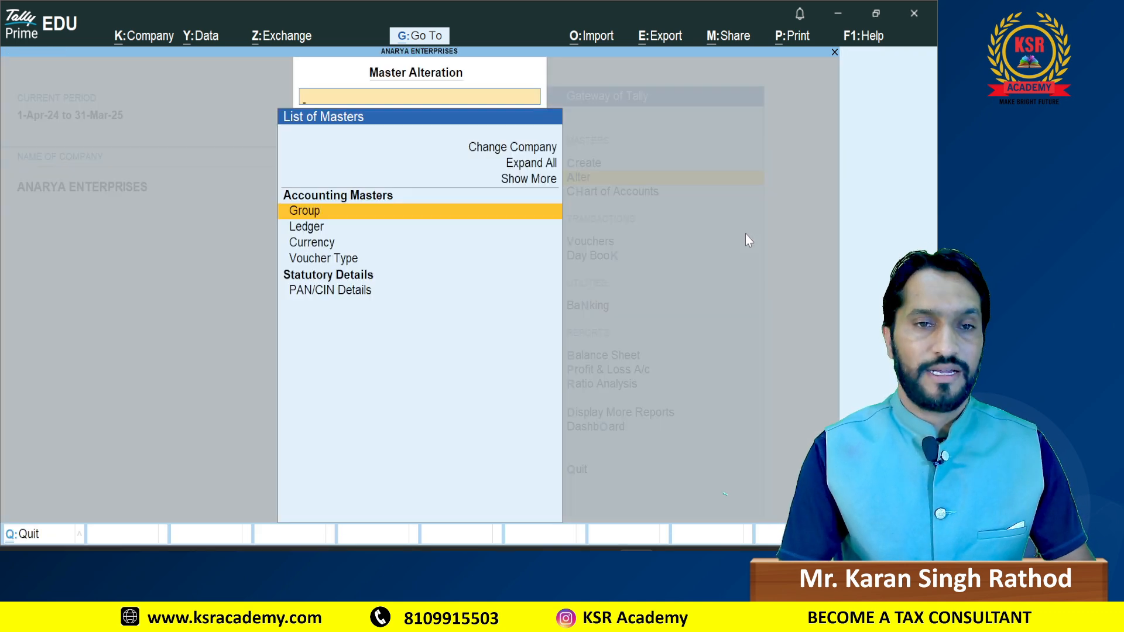
pyautogui.press('Down')
pyautogui.press('Return')
pyautogui.write('cas')
pyautogui.press('Return')
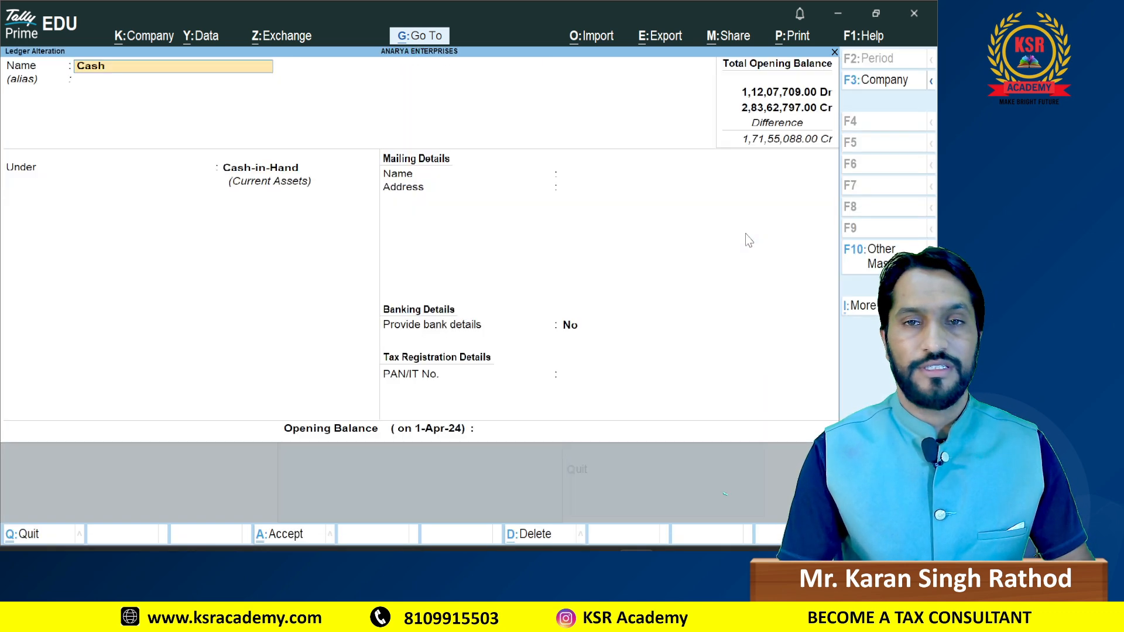
# Step: Check the Cash In Hand amount in the Excel schedule, set the Cash ledger's opening balance to 762804 Dr and save it
pyautogui.press('Return')
pyautogui.press('Return')
pyautogui.press('Return')
pyautogui.hotkey('alt', 'Tab')
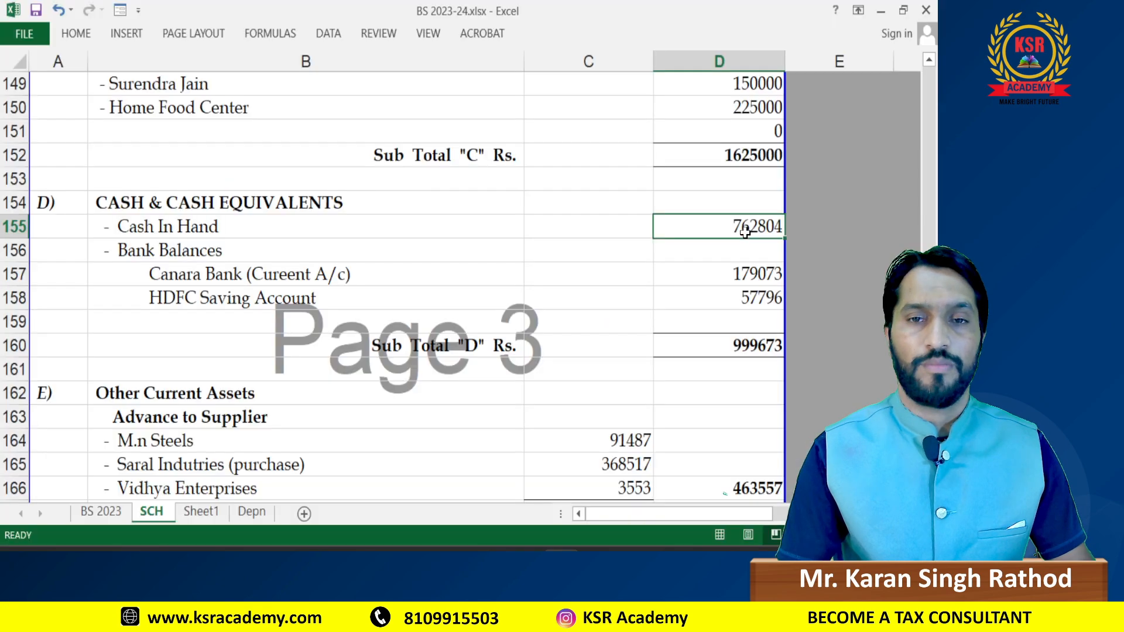
pyautogui.hotkey('alt', 'Tab')
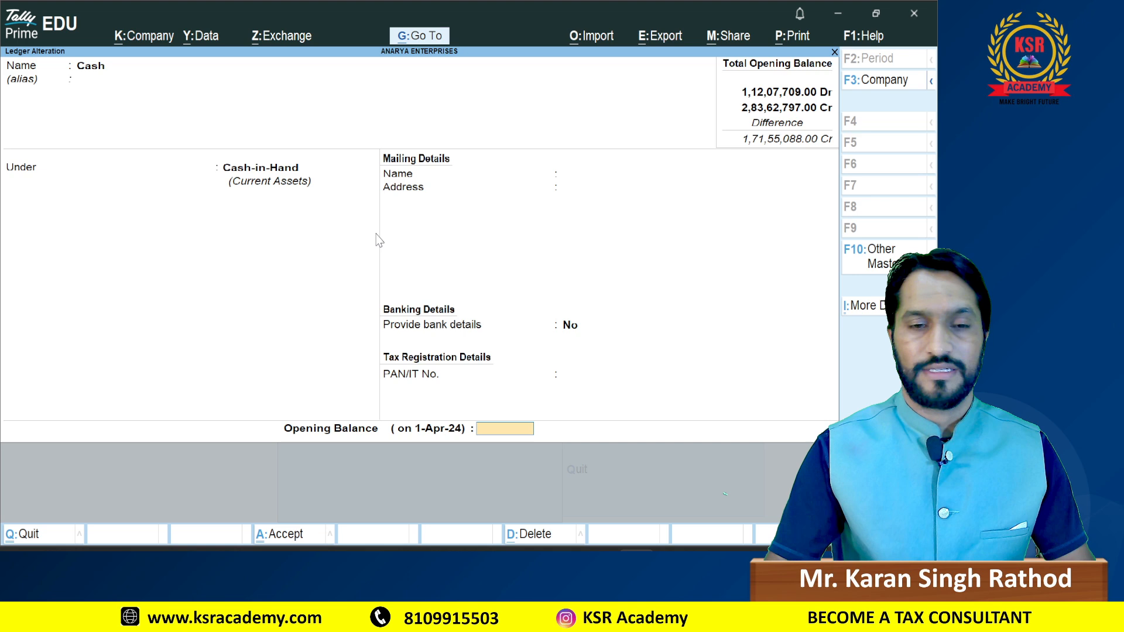
pyautogui.write('7628')
pyautogui.write('64')
pyautogui.press('Return')
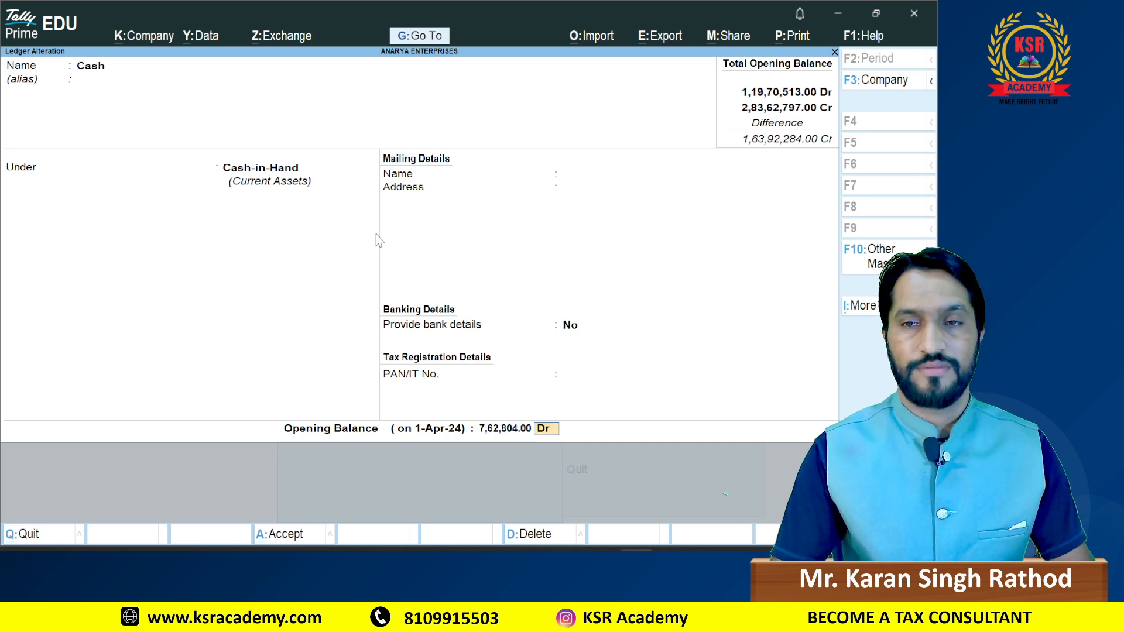
pyautogui.press('Return')
# Step: Select the Canara Bank current account amount under Bank Balances in the Excel schedule
pyautogui.hotkey('alt', 'Tab')
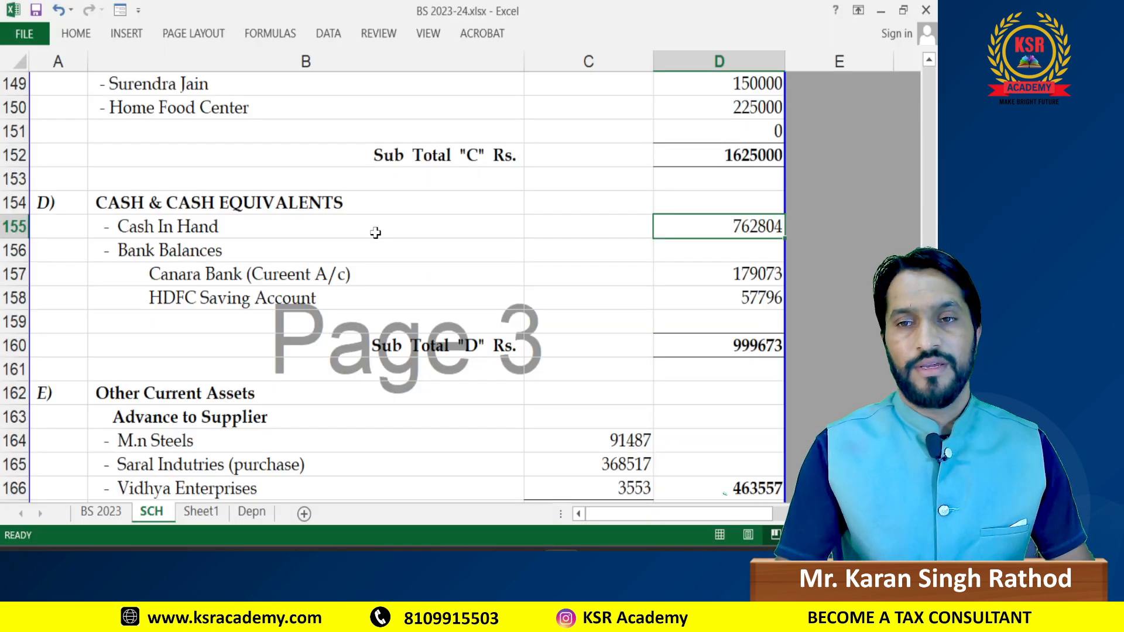
pyautogui.press('Down')
pyautogui.press('Down')
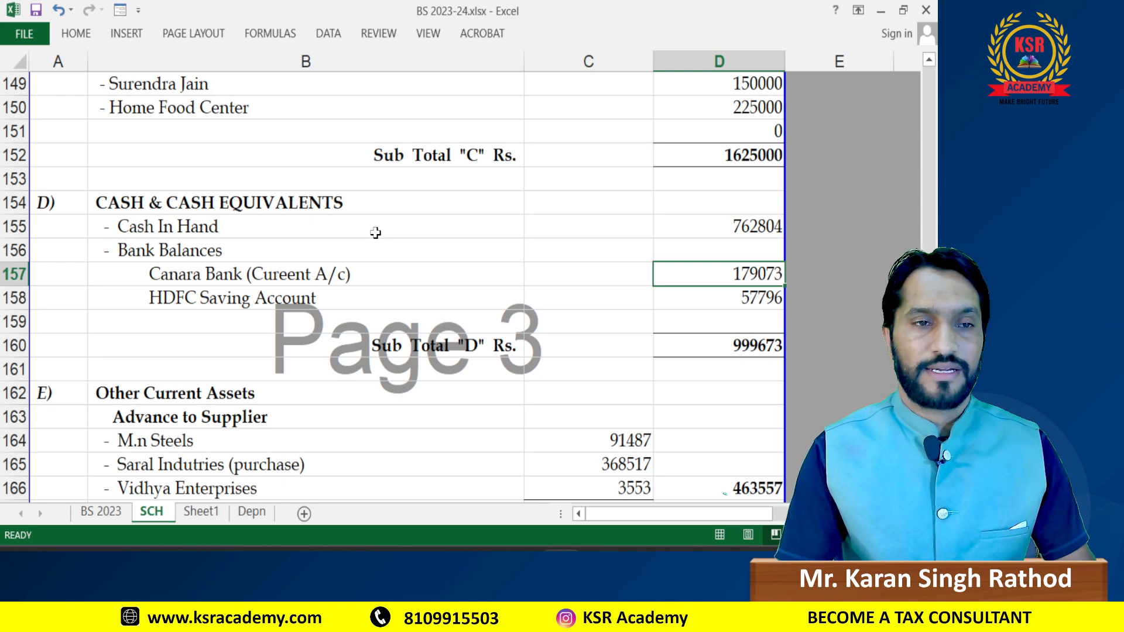
# Step: Start a new ledger in Tally Prime and name it CANARA BANK
pyautogui.hotkey('alt', 'Tab')
pyautogui.press('Escape')
pyautogui.press('Escape')
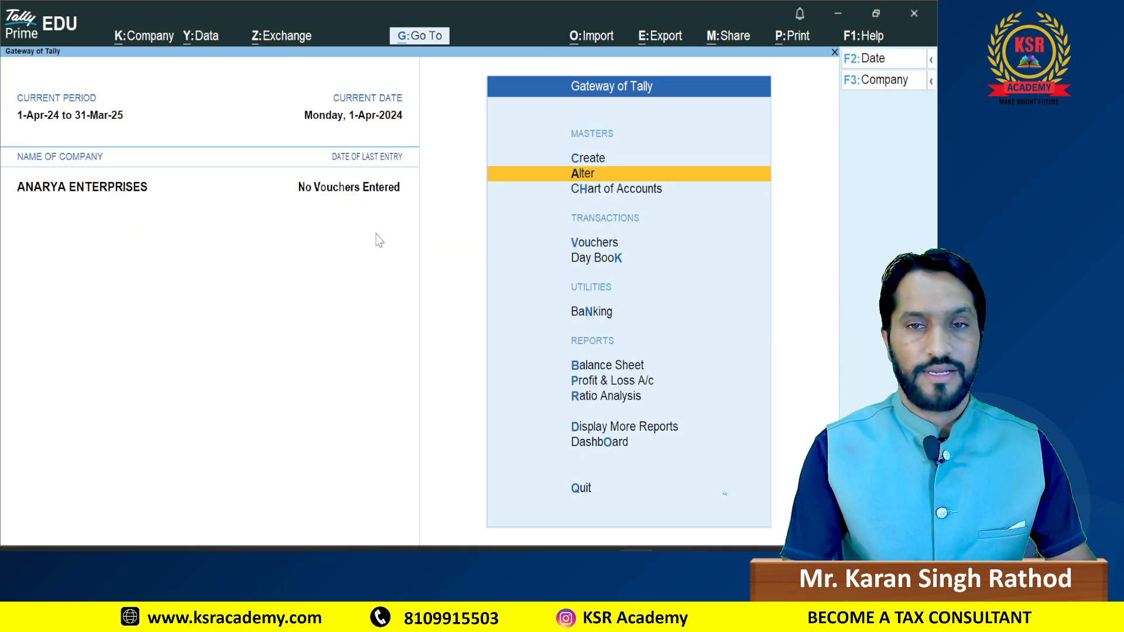
pyautogui.press('c')
pyautogui.press('Down')
pyautogui.press('Return')
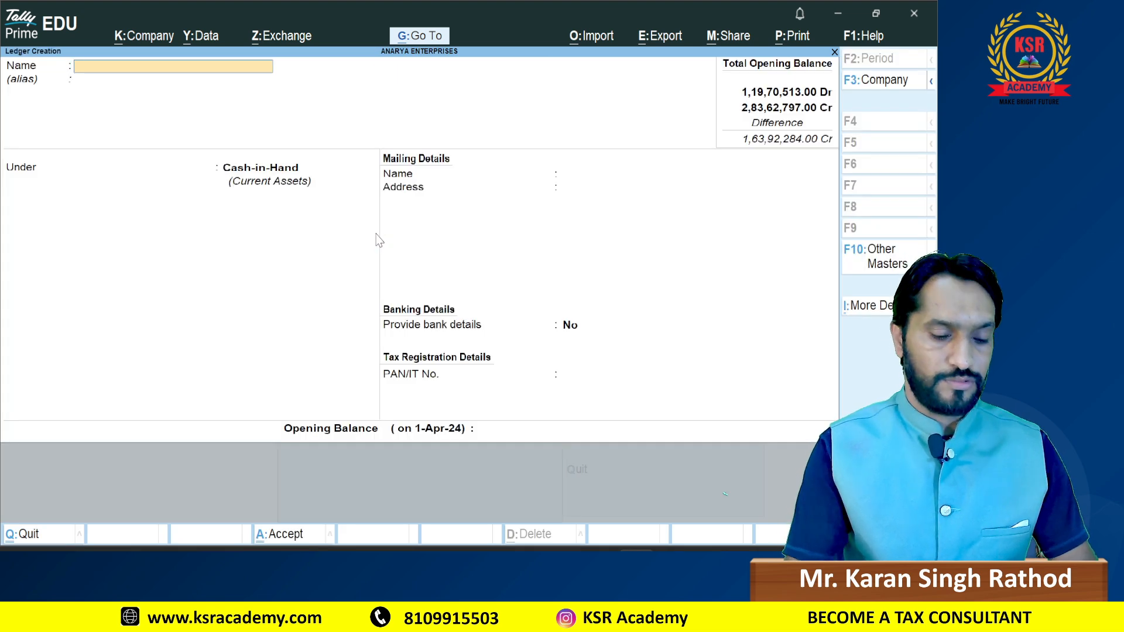
pyautogui.hotkey('alt', 'Tab')
pyautogui.hotkey('alt', 'Tab')
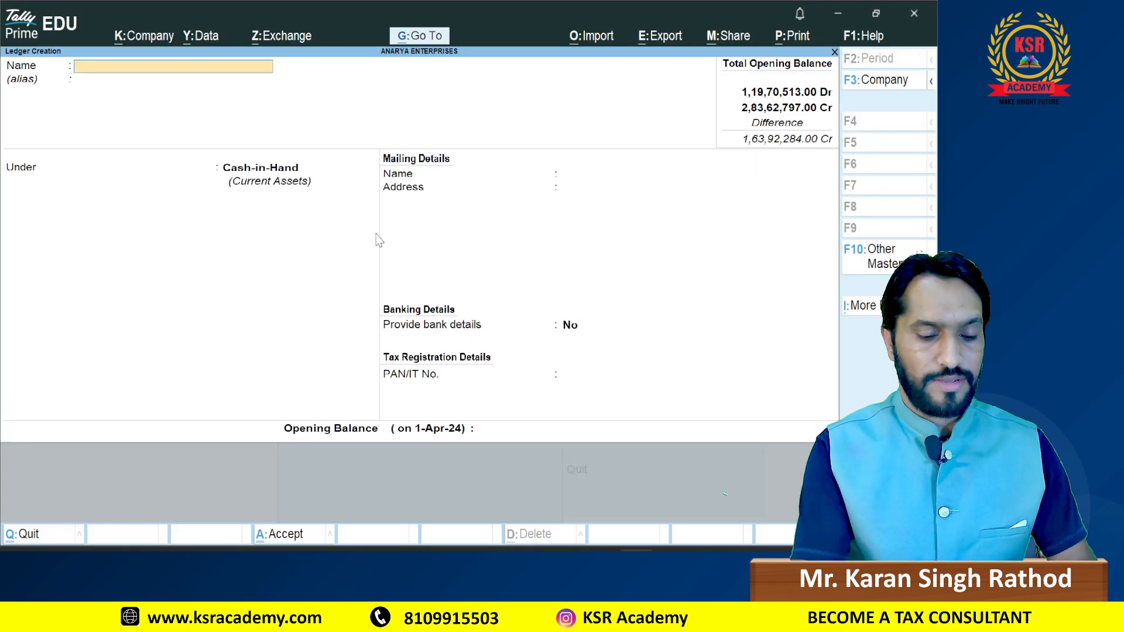
pyautogui.write('CANA')
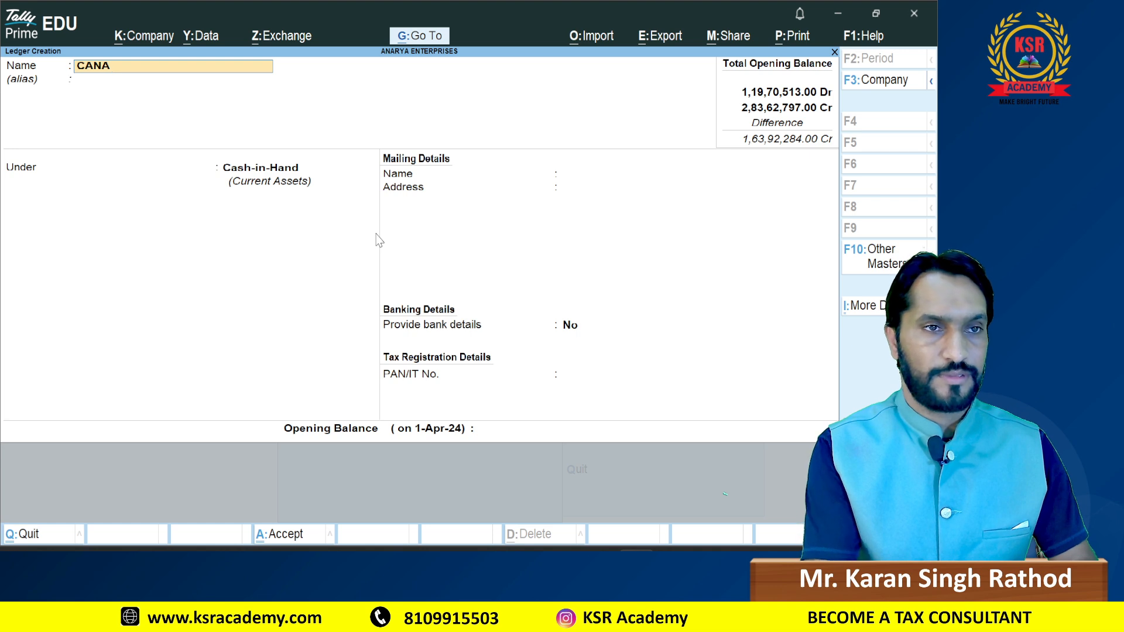
pyautogui.write('RA BANK')
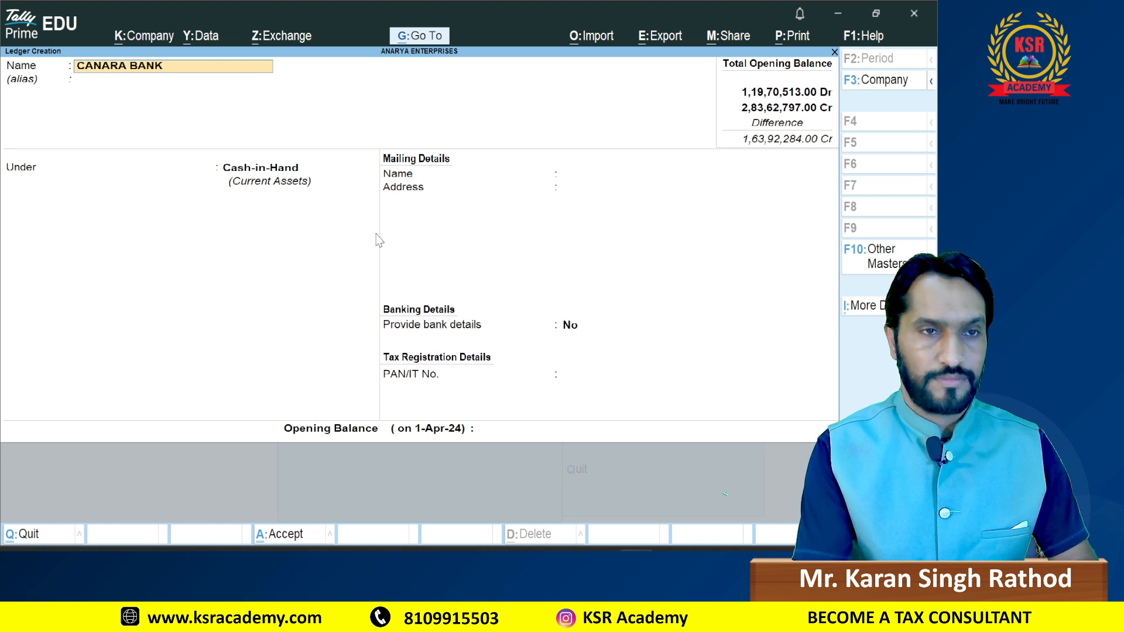
# Step: Place the CANARA BANK ledger under Bank Accounts, leaving its bank account and mailing details at their defaults
pyautogui.press('Return')
pyautogui.write('BAN')
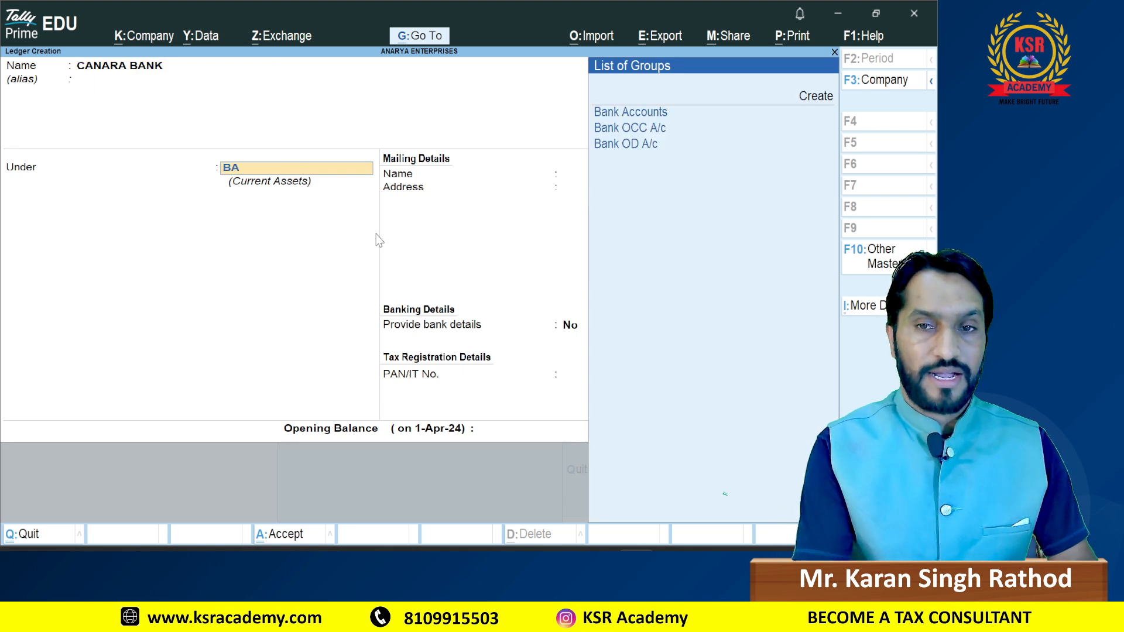
pyautogui.press('Return')
pyautogui.press('Return')
pyautogui.press('Return')
pyautogui.press('Return')
pyautogui.press('Return')
pyautogui.press('Return')
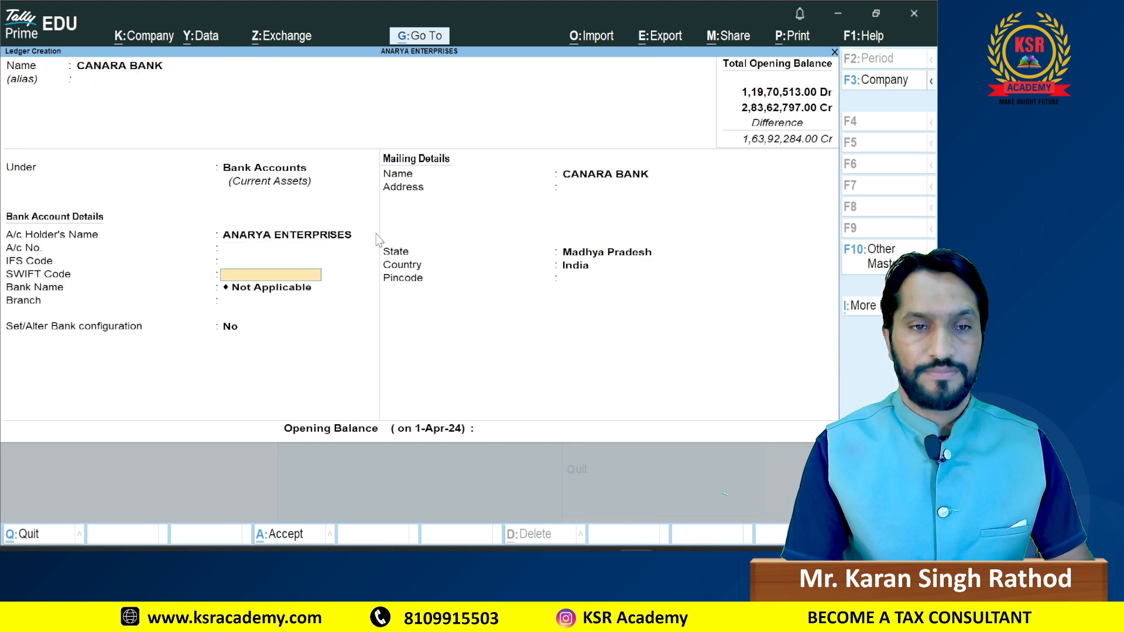
pyautogui.press('Return')
pyautogui.press('Return')
pyautogui.press('Return')
pyautogui.press('Return')
pyautogui.press('Return')
pyautogui.press('Return')
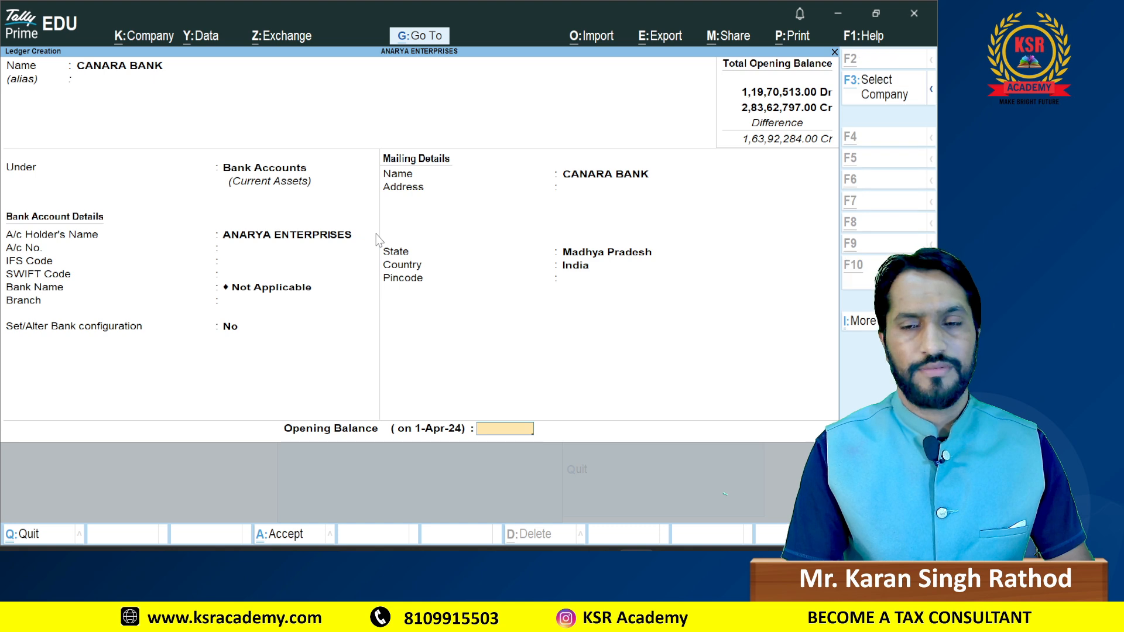
# Step: Total the two bank balances in the Excel schedule, set the CANARA BANK opening balance to 236869 Dr and save the ledger
pyautogui.hotkey('alt', 'Tab')
pyautogui.hotkey('shift', 'Down')
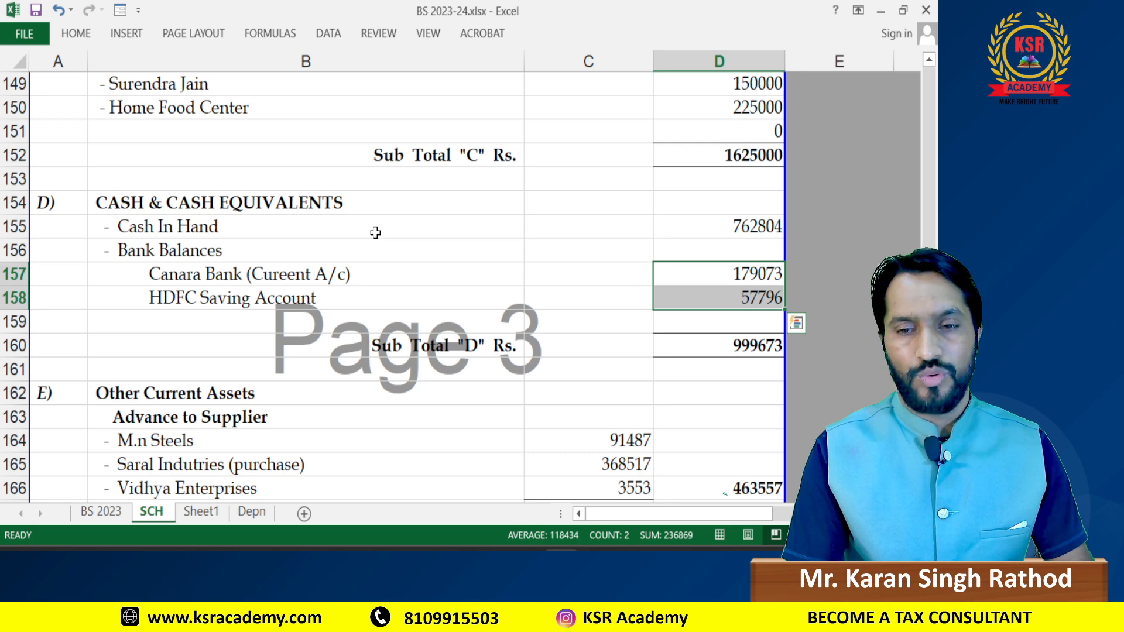
pyautogui.hotkey('alt', 'Tab')
pyautogui.write('236')
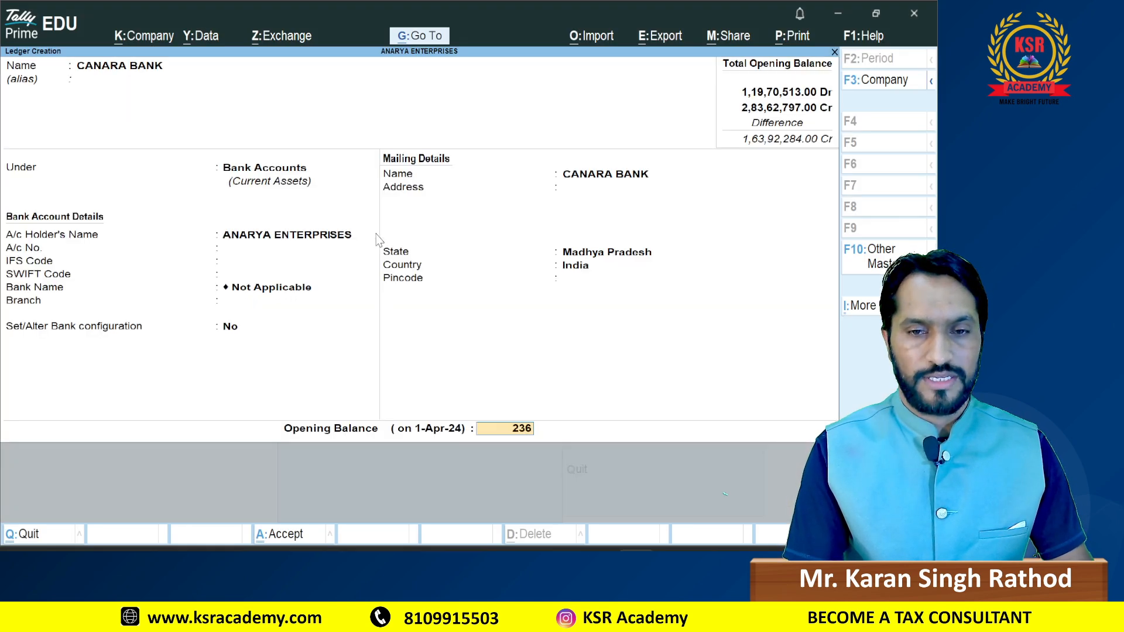
pyautogui.write('8869')
pyautogui.press('Return')
pyautogui.press('Return')
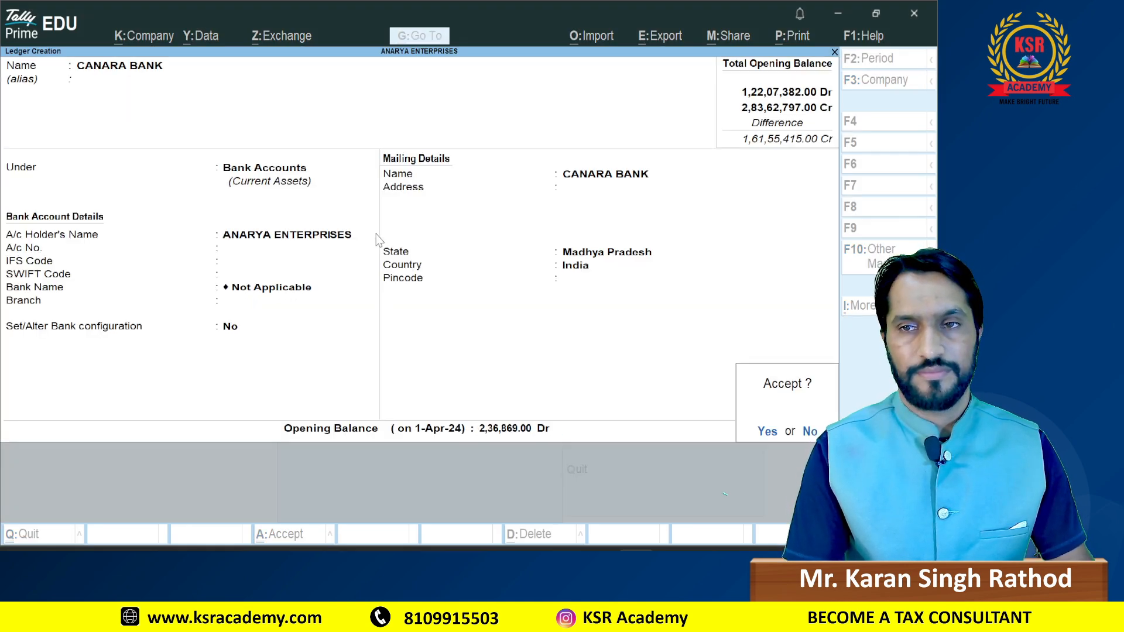
pyautogui.press('Return')
# Step: Copy the supplier name M.n Steels from Advance to Supplier under Other Current Assets in the Excel schedule
pyautogui.hotkey('alt', 'Tab')
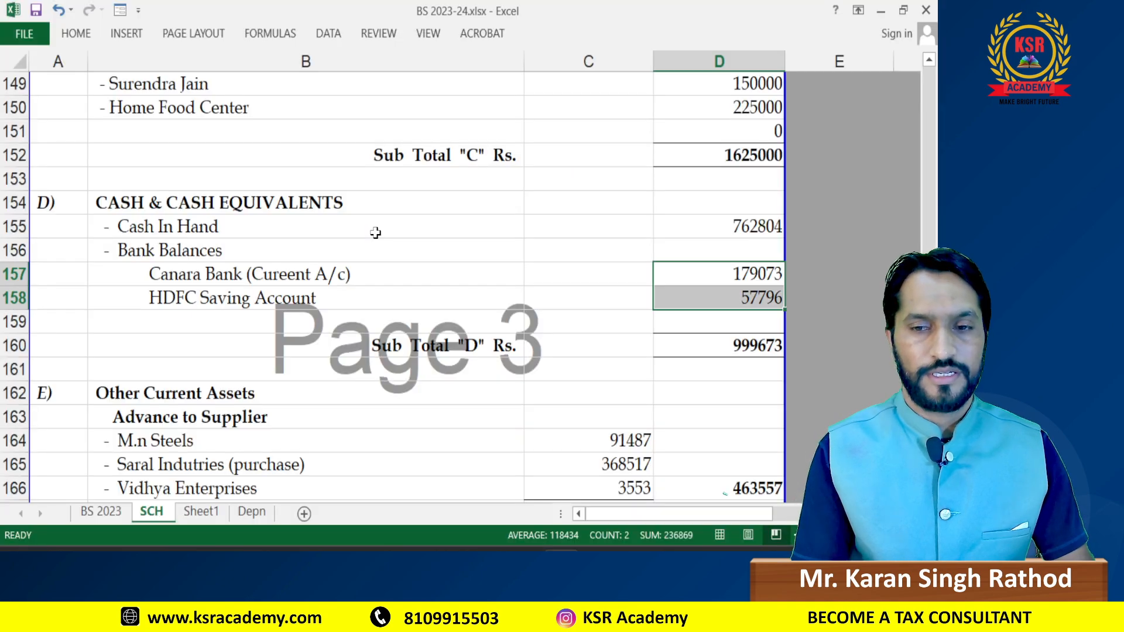
pyautogui.scroll(-3, 375, 233)
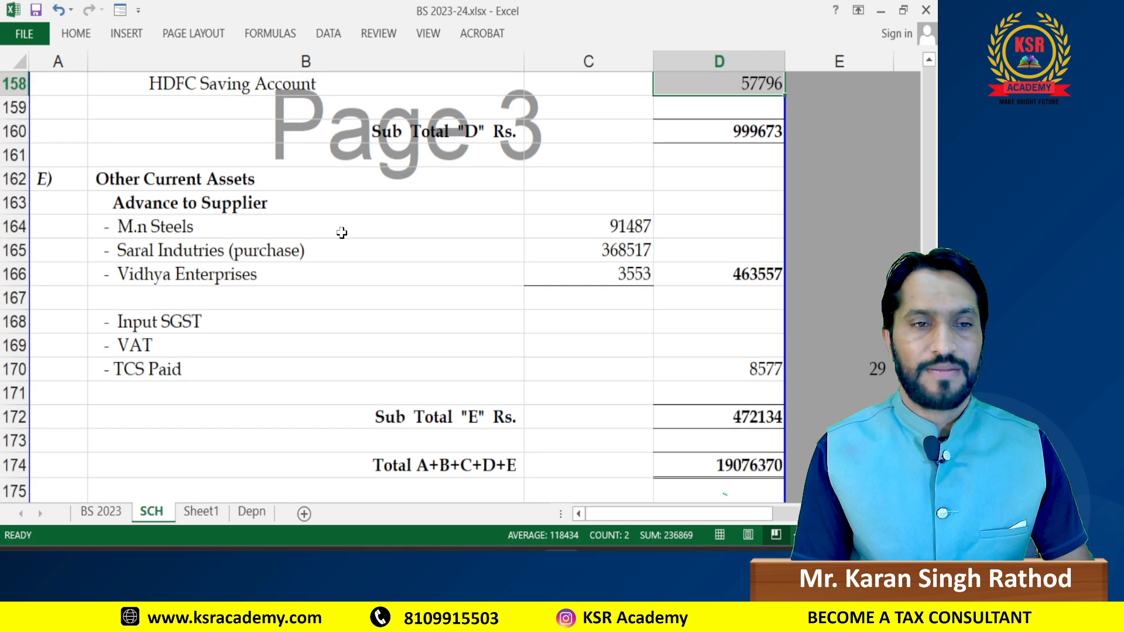
pyautogui.click(151, 208)
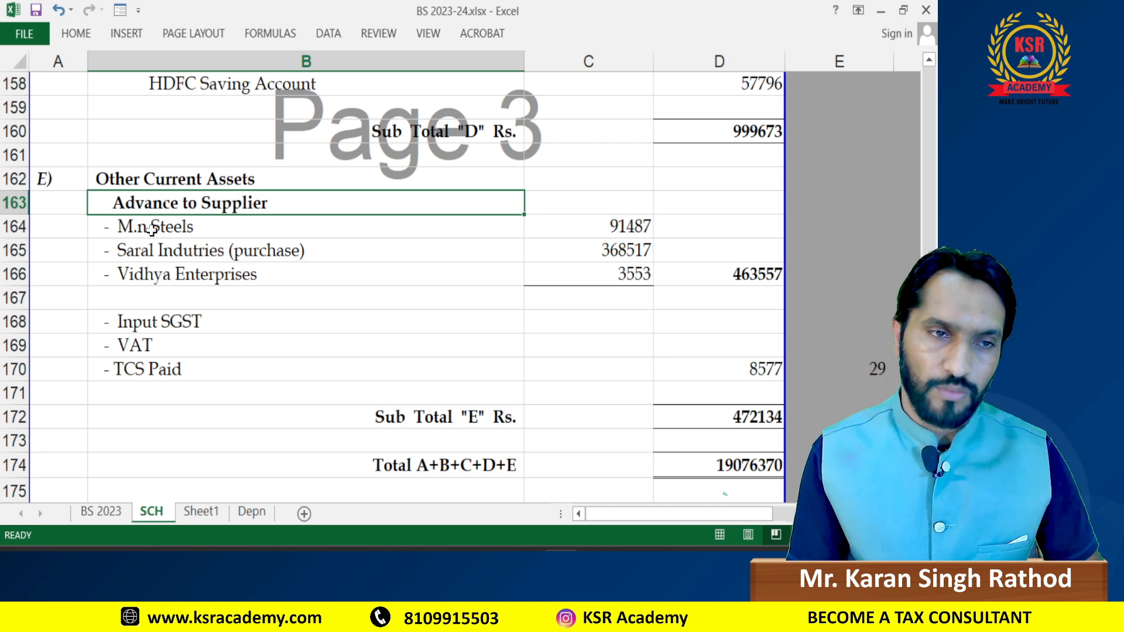
pyautogui.click(199, 229)
pyautogui.doubleClick(199, 225)
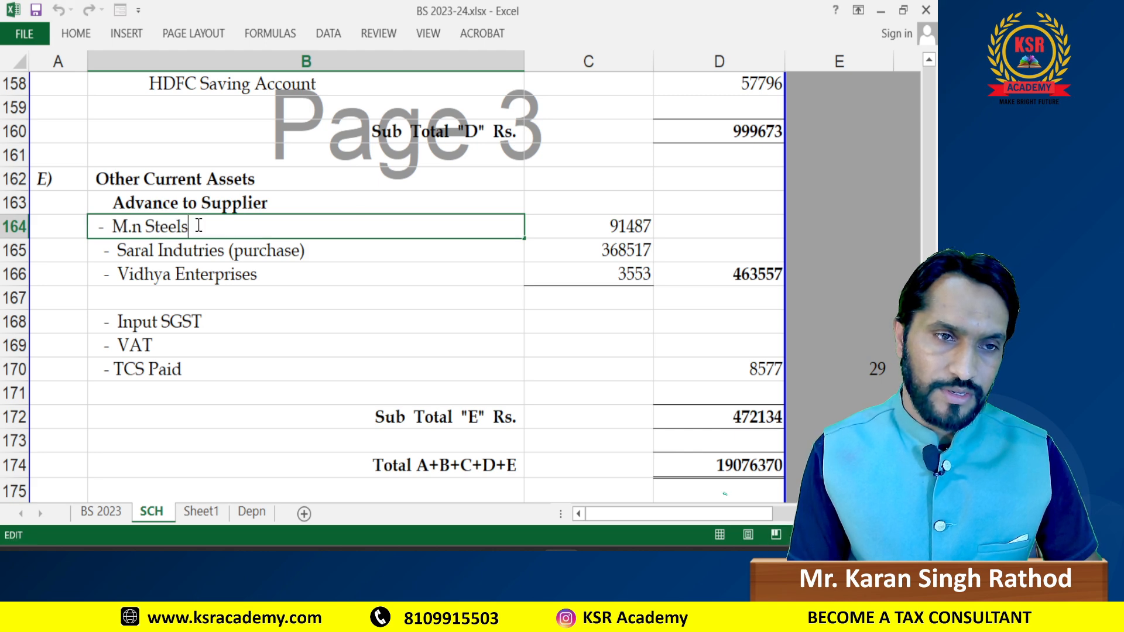
pyautogui.moveTo(199, 225); pyautogui.dragTo(124, 213)
pyautogui.click(233, 231)
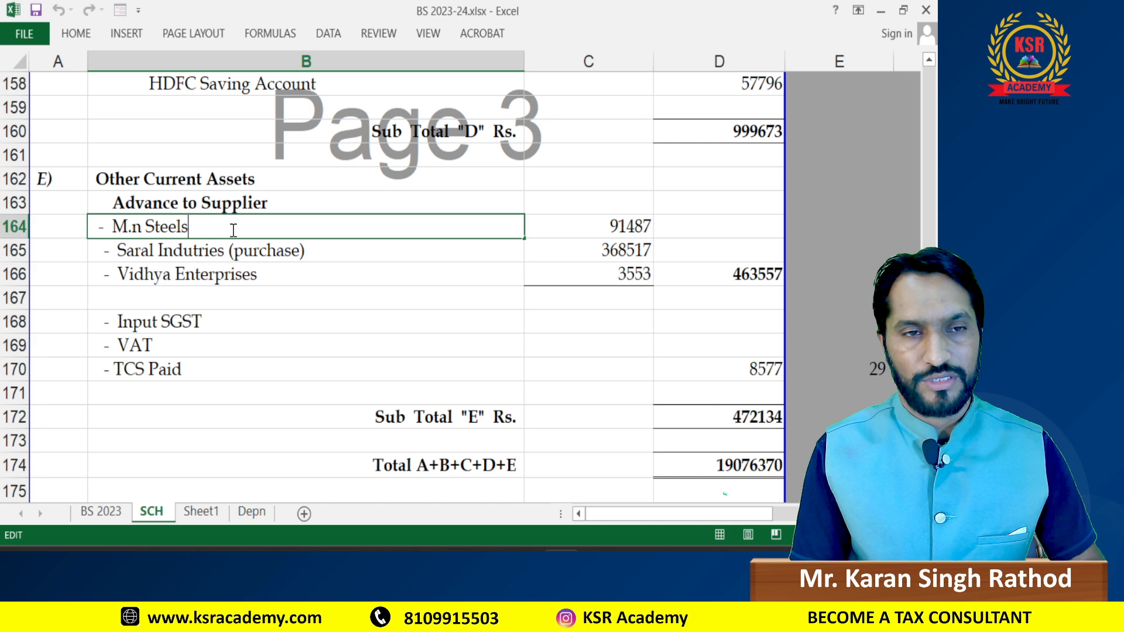
pyautogui.hotkey('shift', 'Left')
pyautogui.hotkey('shift', 'Left')
pyautogui.hotkey('shift', 'Left')
pyautogui.hotkey('shift', 'Left')
pyautogui.hotkey('shift', 'Left')
pyautogui.hotkey('shift', 'Left')
pyautogui.hotkey('shift', 'Left')
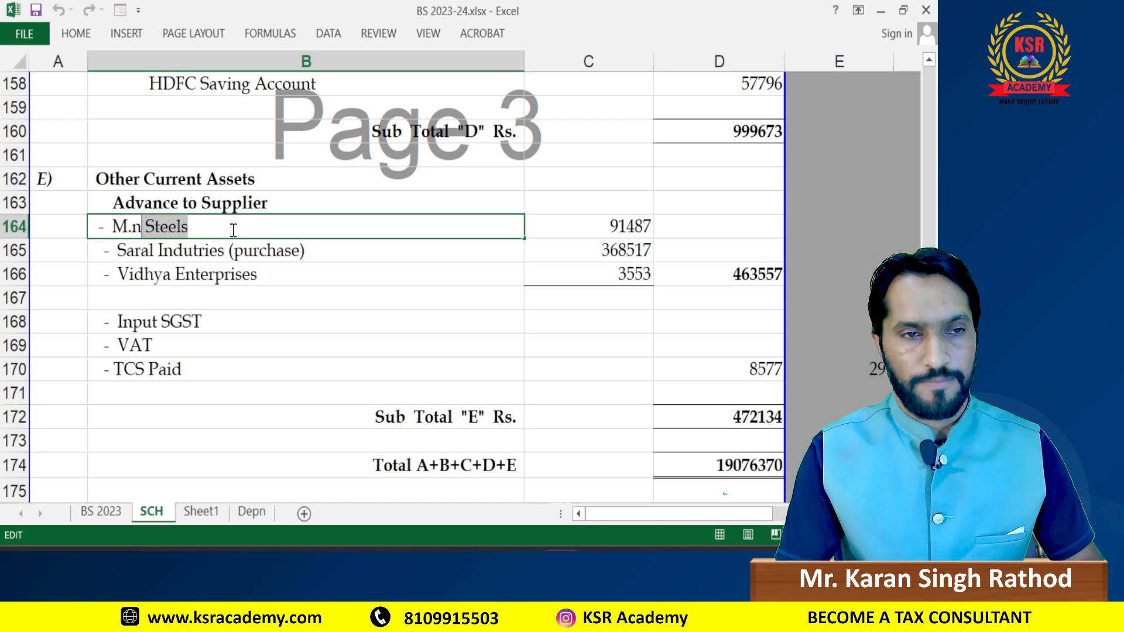
pyautogui.hotkey('shift', 'Left')
pyautogui.hotkey('shift', 'Left')
pyautogui.hotkey('shift', 'Left')
pyautogui.hotkey('ctrl', 'c')
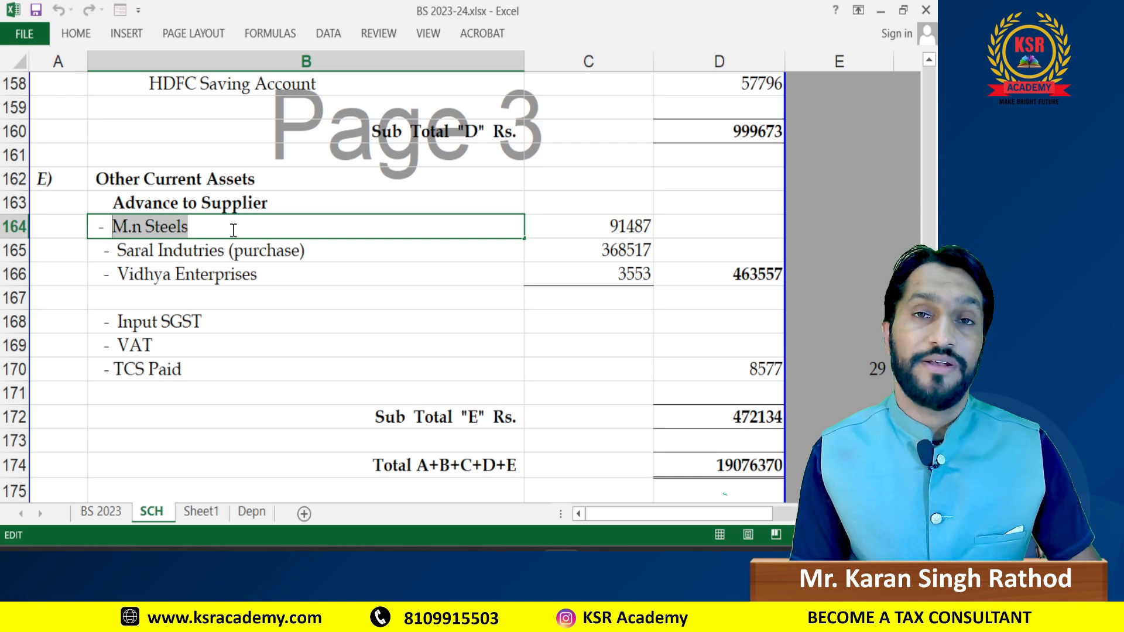
# Step: Paste M.n Steels as the new ledger's name in Tally Prime, leaving the alias blank
pyautogui.hotkey('alt', 'Tab')
pyautogui.write('M')
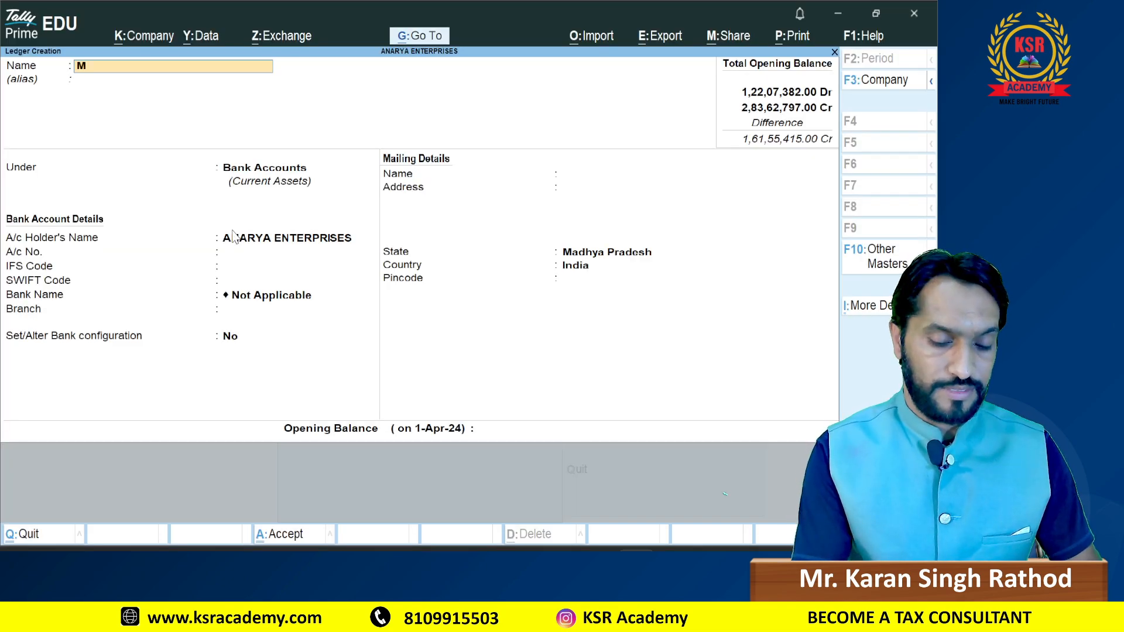
pyautogui.write('.C')
pyautogui.press('BackSpace')
pyautogui.press('BackSpace')
pyautogui.press('BackSpace')
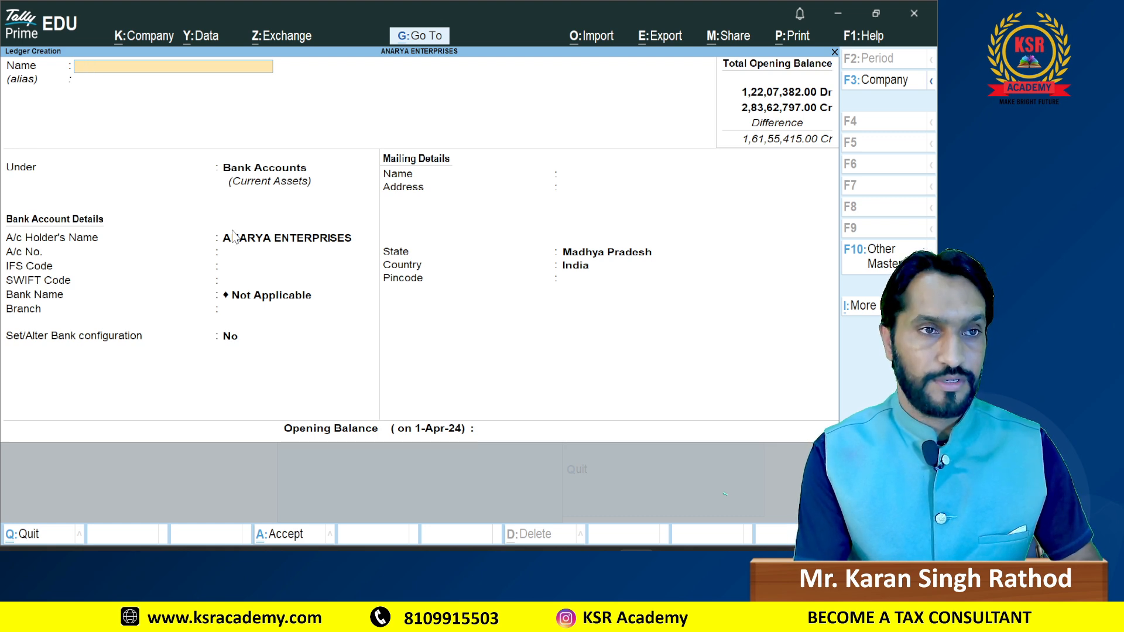
pyautogui.hotkey('ctrl', 'v')
pyautogui.press('Return')
pyautogui.press('Return')
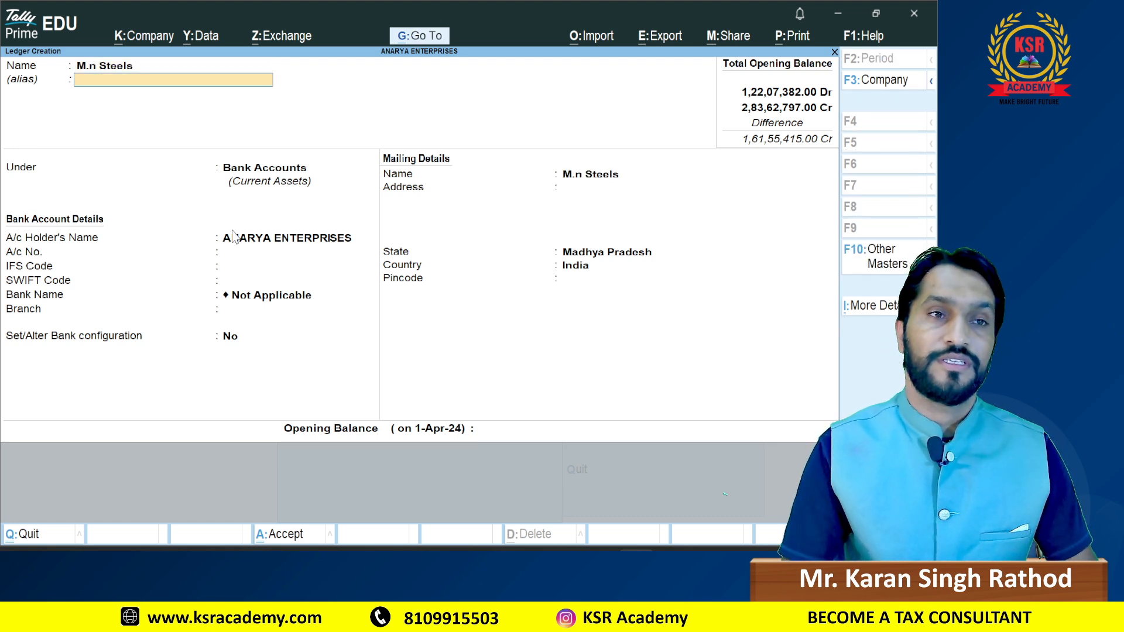
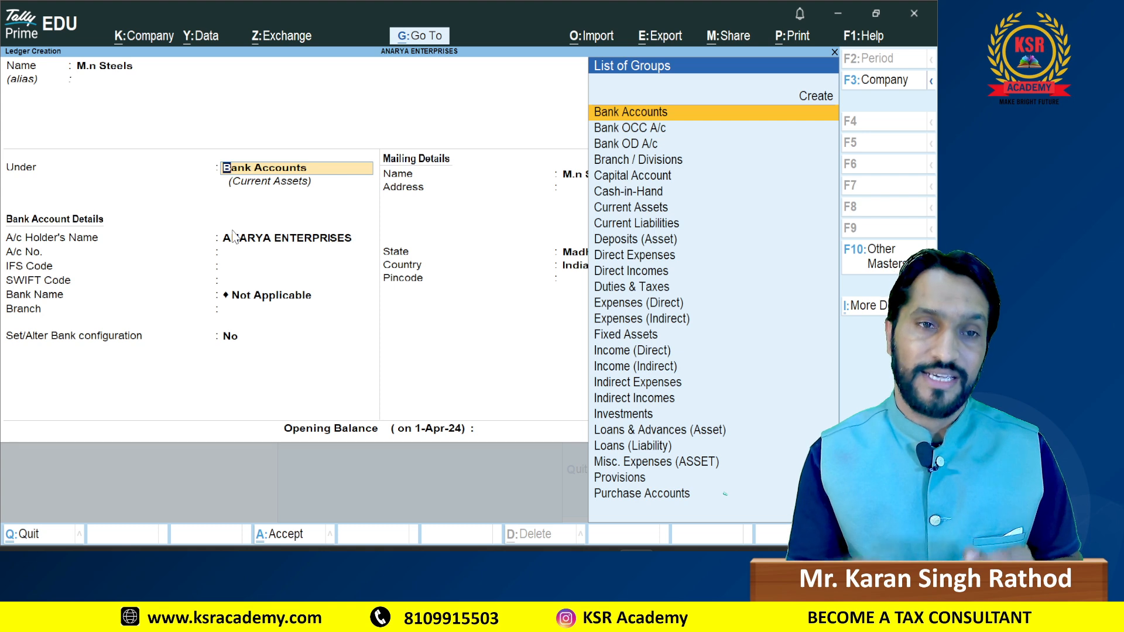
# Step: Place the M.n Steels ledger under Sundry Creditors, keeping bill-by-bill balances at No and the mailing details at their defaults
pyautogui.write('su')
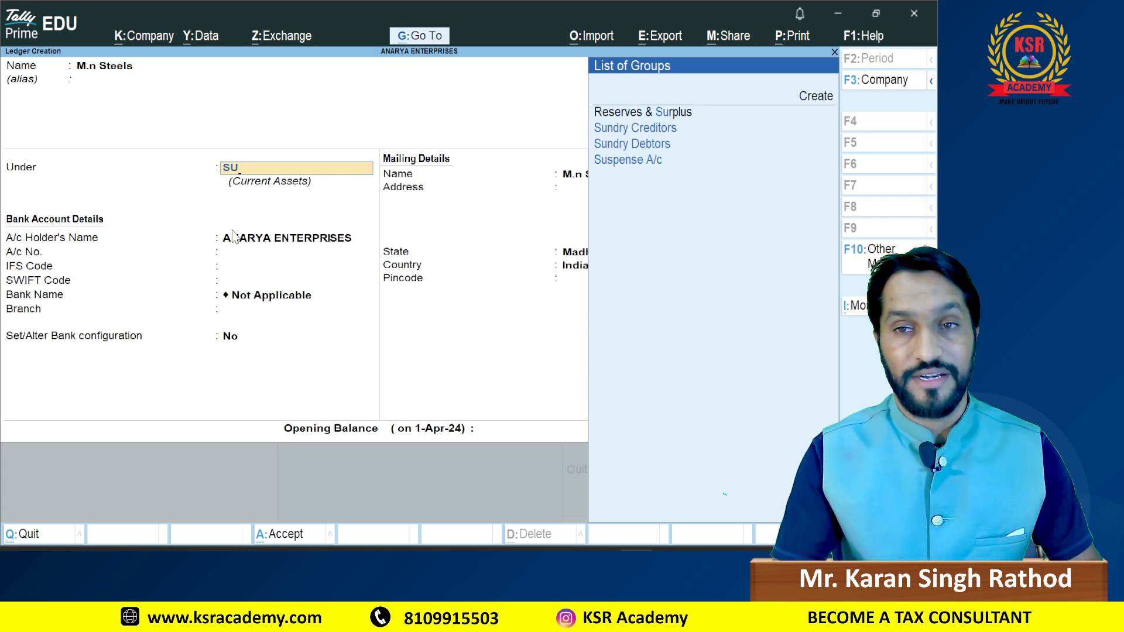
pyautogui.press('Down')
pyautogui.press('Return')
pyautogui.press('Return')
pyautogui.press('Return')
pyautogui.press('Return')
pyautogui.press('Return')
pyautogui.press('Return')
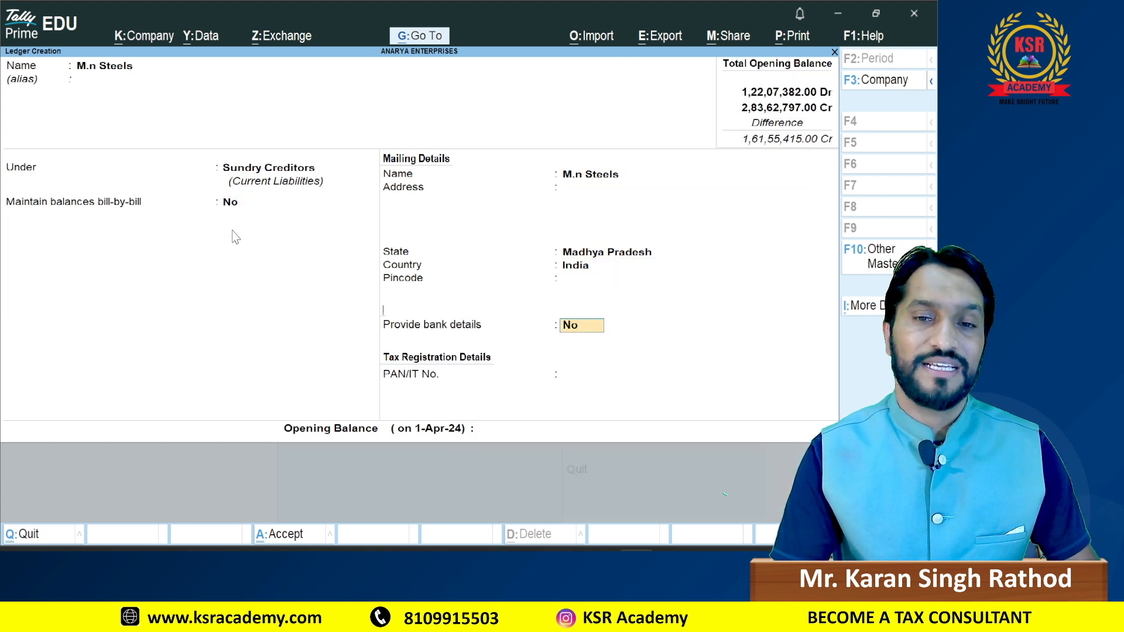
# Step: Look up the Advance to Supplier total in the Excel schedule and enter 463557 as the M.n Steels opening balance in Tally Prime
pyautogui.press('Return')
pyautogui.press('Return')
pyautogui.hotkey('alt', 'Tab')
pyautogui.press('Escape')
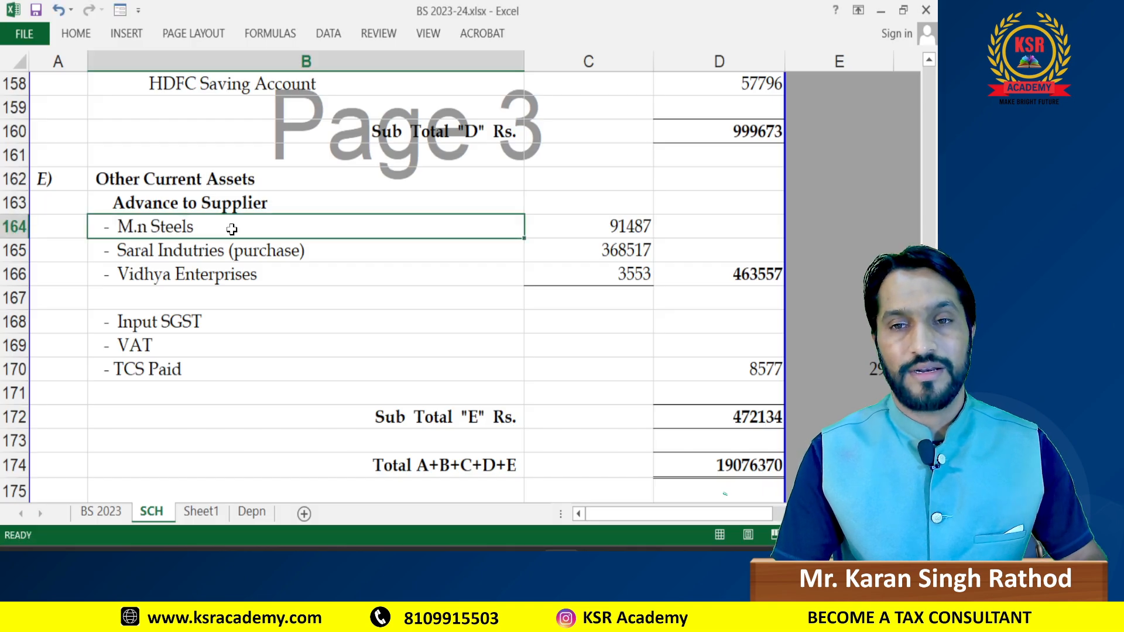
pyautogui.press('Right')
pyautogui.press('Down')
pyautogui.press('Down')
pyautogui.press('Right')
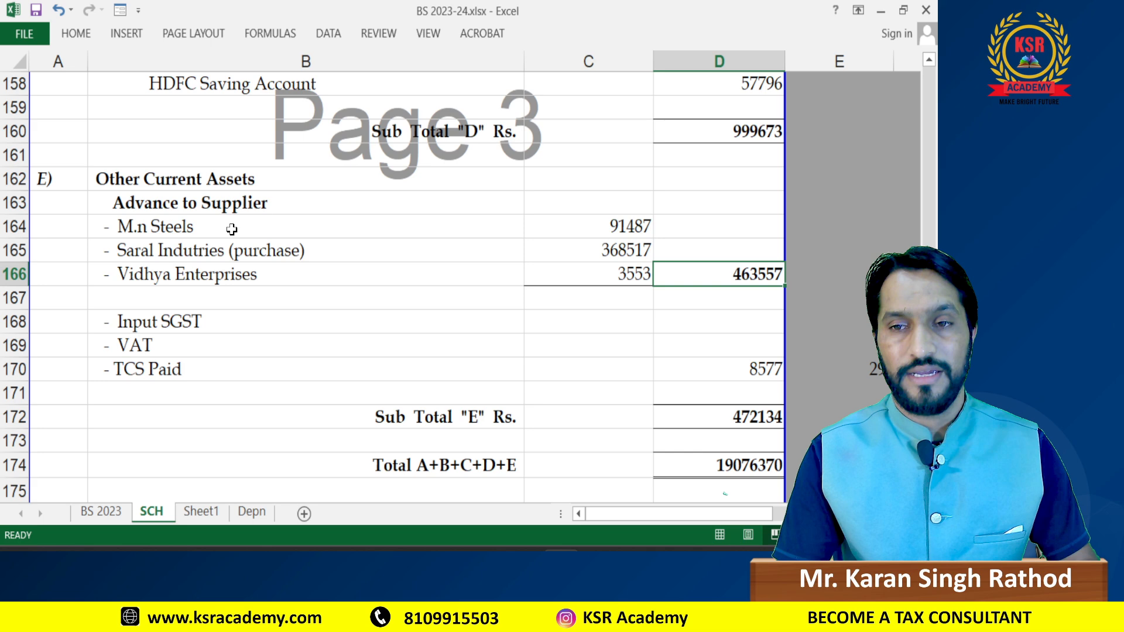
pyautogui.hotkey('alt', 'Tab')
pyautogui.write('463557')
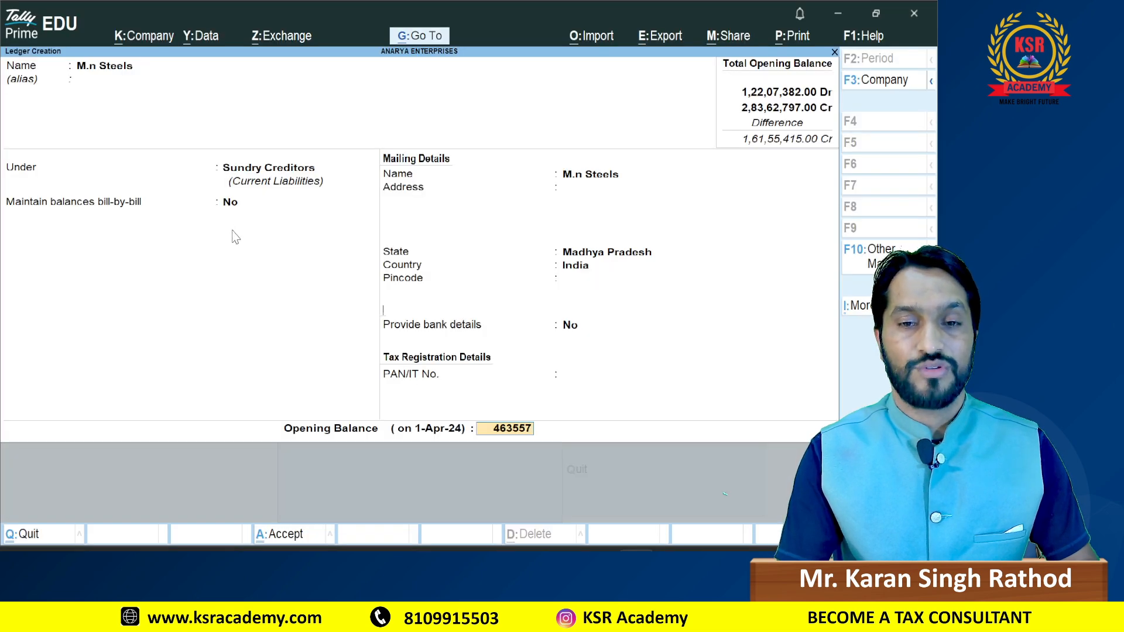
# Step: Make the M.n Steels opening balance a debit by setting its side to Dr
pyautogui.press('Return')
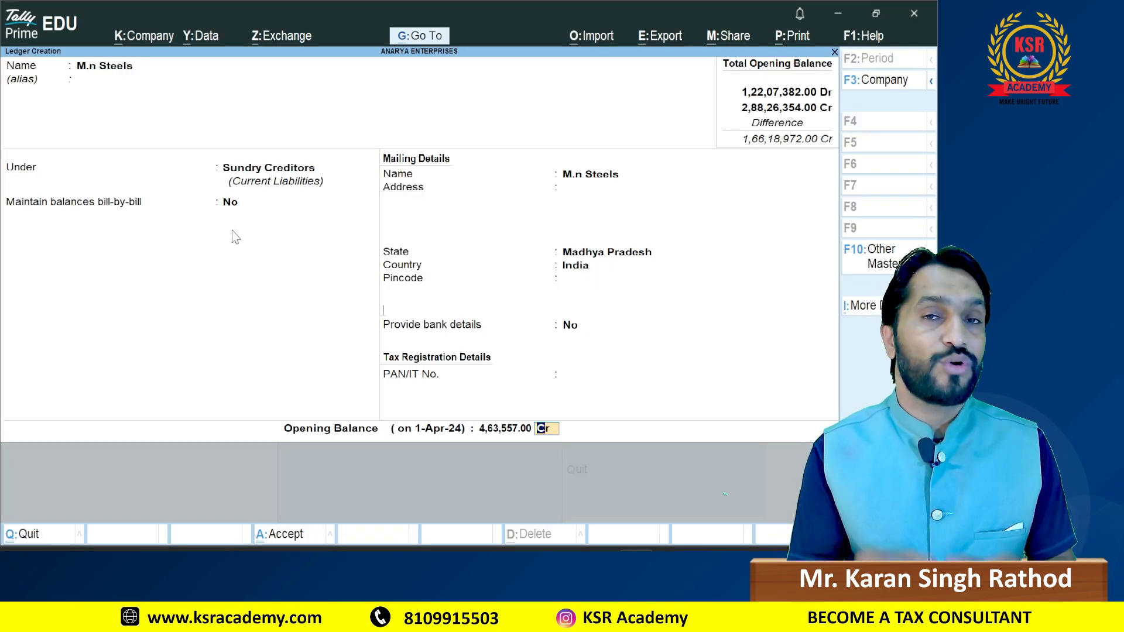
pyautogui.write('D')
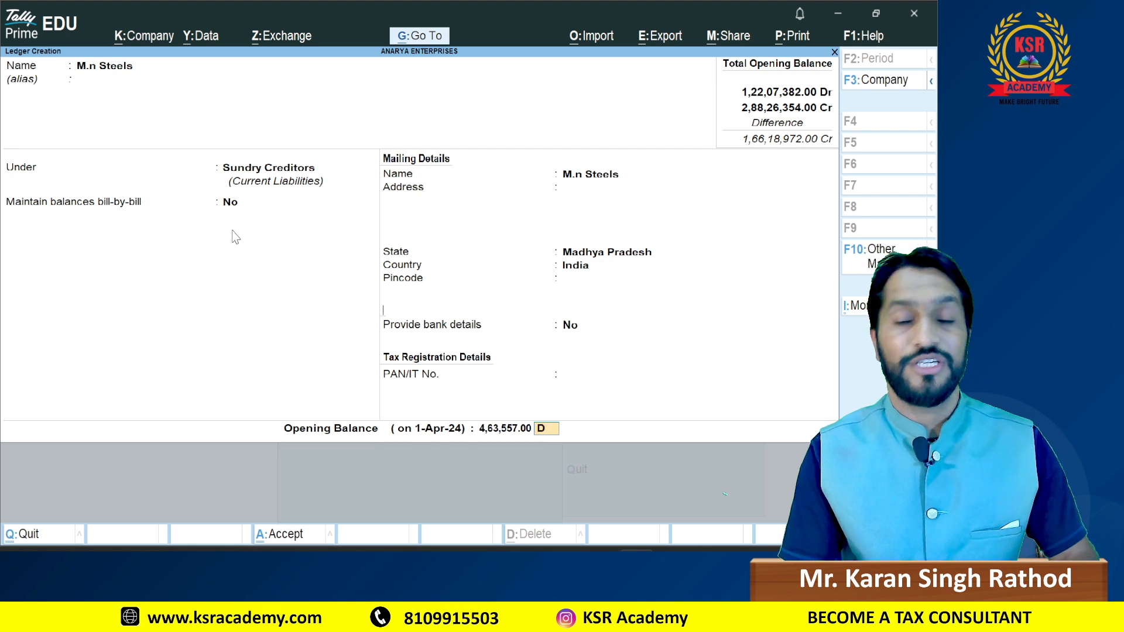
pyautogui.press('ctrl')
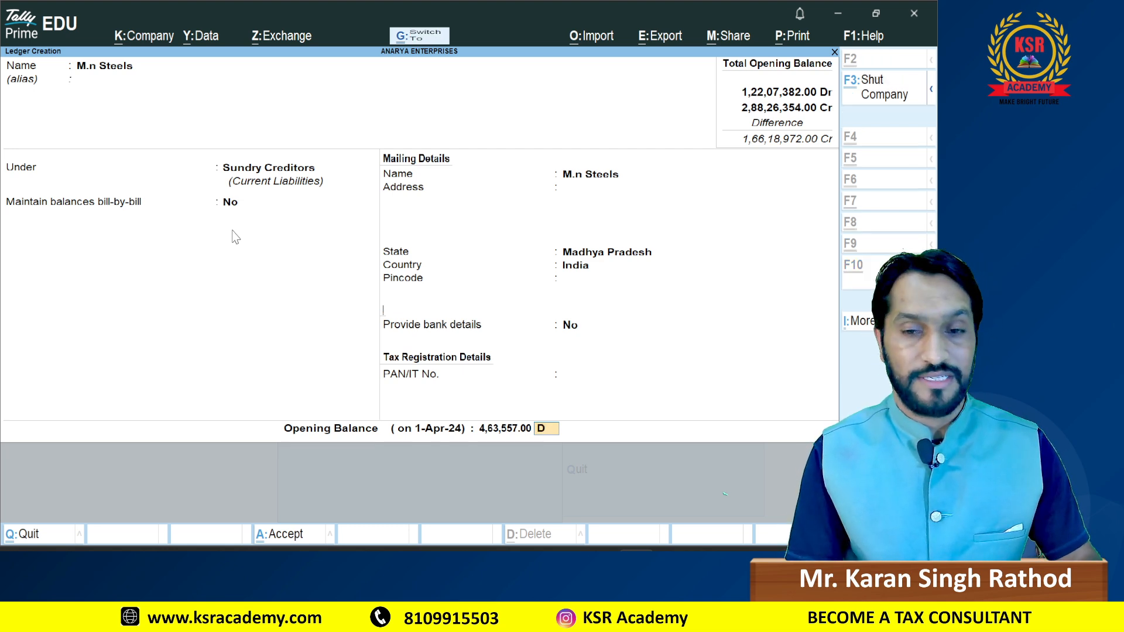
pyautogui.moveTo(522, 409)
pyautogui.mouseDown()
pyautogui.moveTo(539, 447)
pyautogui.moveTo(585, 440)
pyautogui.mouseUp()
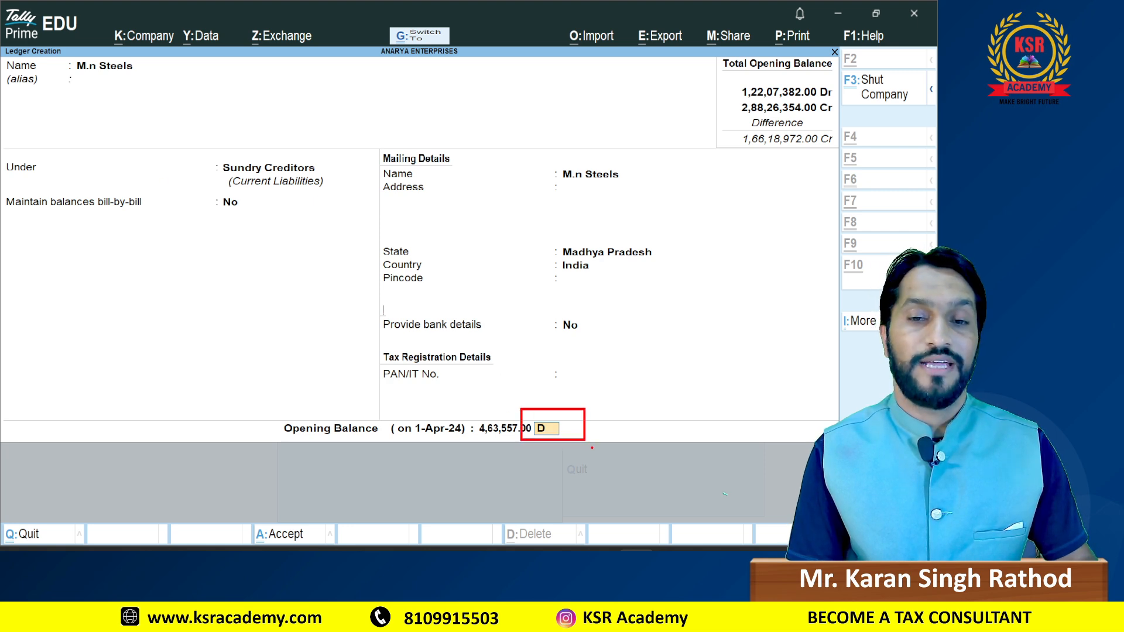
pyautogui.press('Escape')
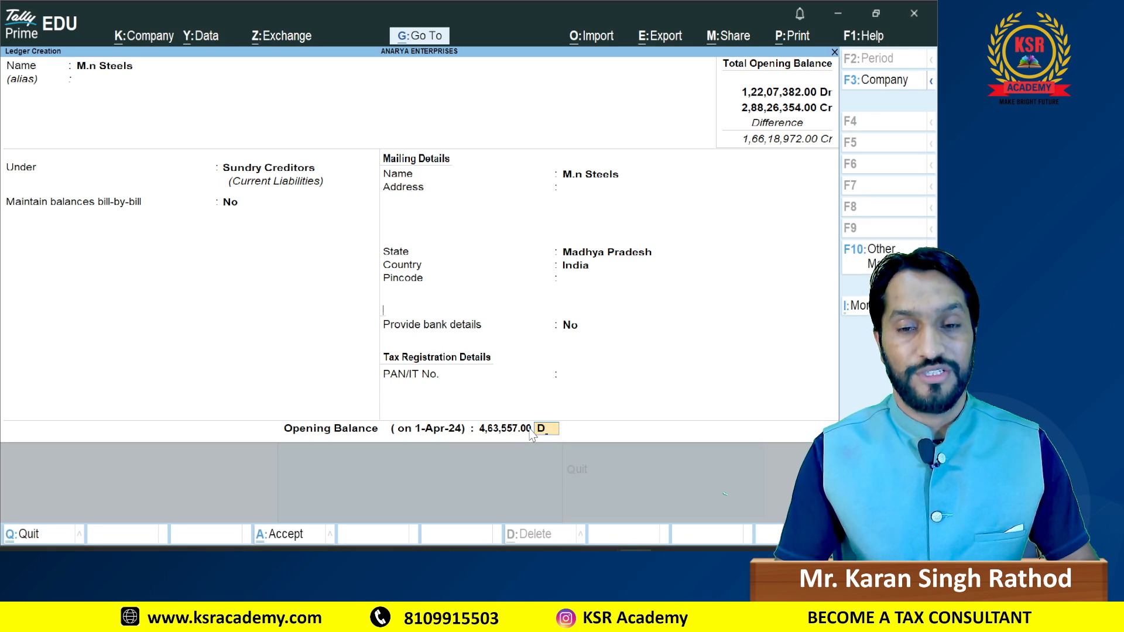
pyautogui.press('Return')
pyautogui.press('Escape')
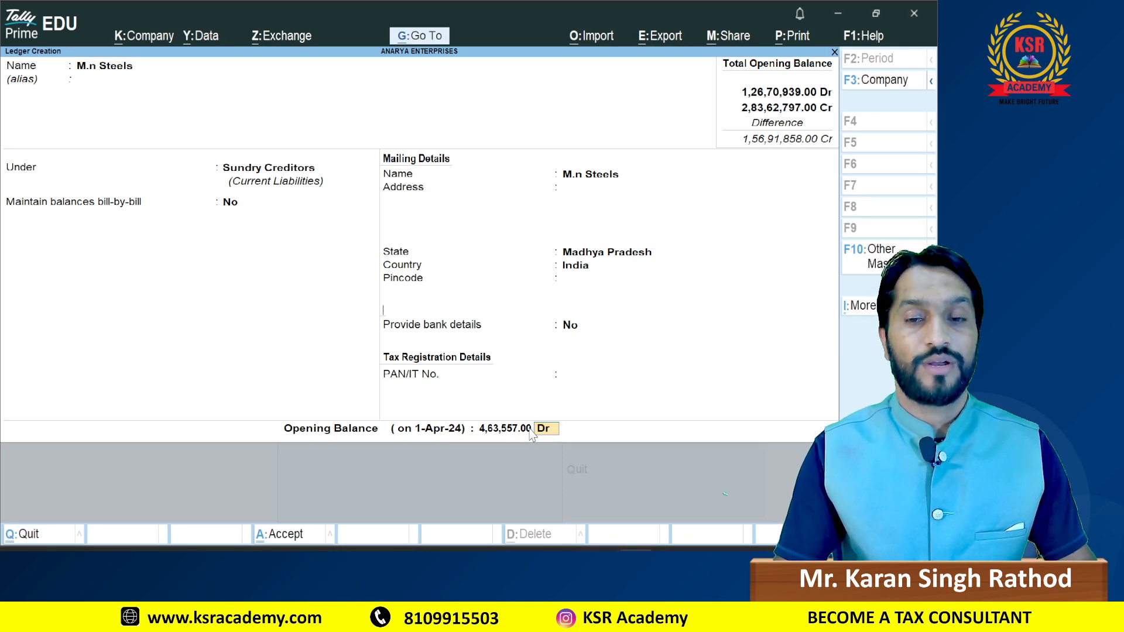
pyautogui.hotkey('ctrl', '2')
pyautogui.moveTo(508, 410)
pyautogui.mouseDown()
pyautogui.moveTo(571, 450)
pyautogui.moveTo(593, 442)
pyautogui.mouseUp()
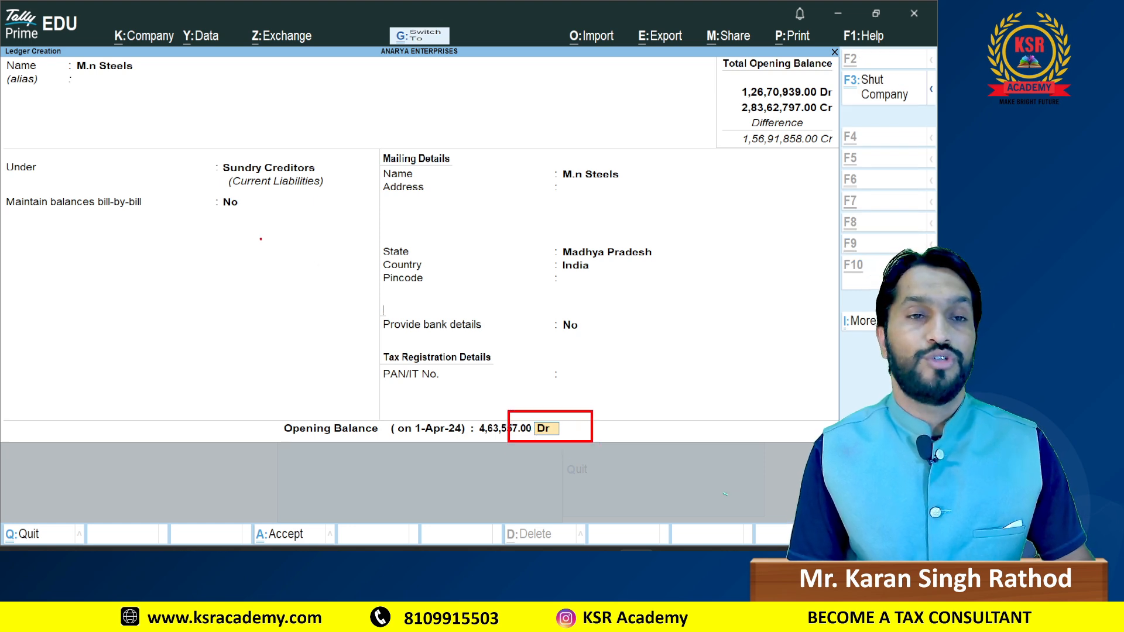
pyautogui.moveTo(230, 146)
pyautogui.mouseDown()
pyautogui.moveTo(213, 175)
pyautogui.moveTo(235, 145)
pyautogui.mouseUp()
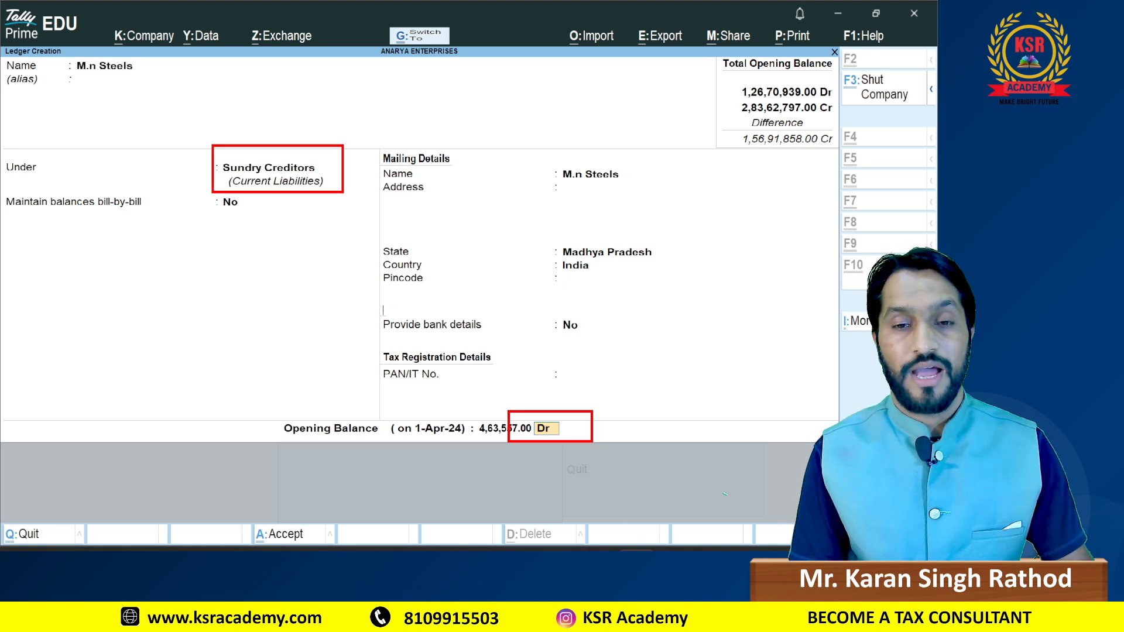
pyautogui.moveTo(504, 425)
pyautogui.mouseDown()
pyautogui.moveTo(520, 442)
pyautogui.moveTo(646, 386)
pyautogui.mouseUp()
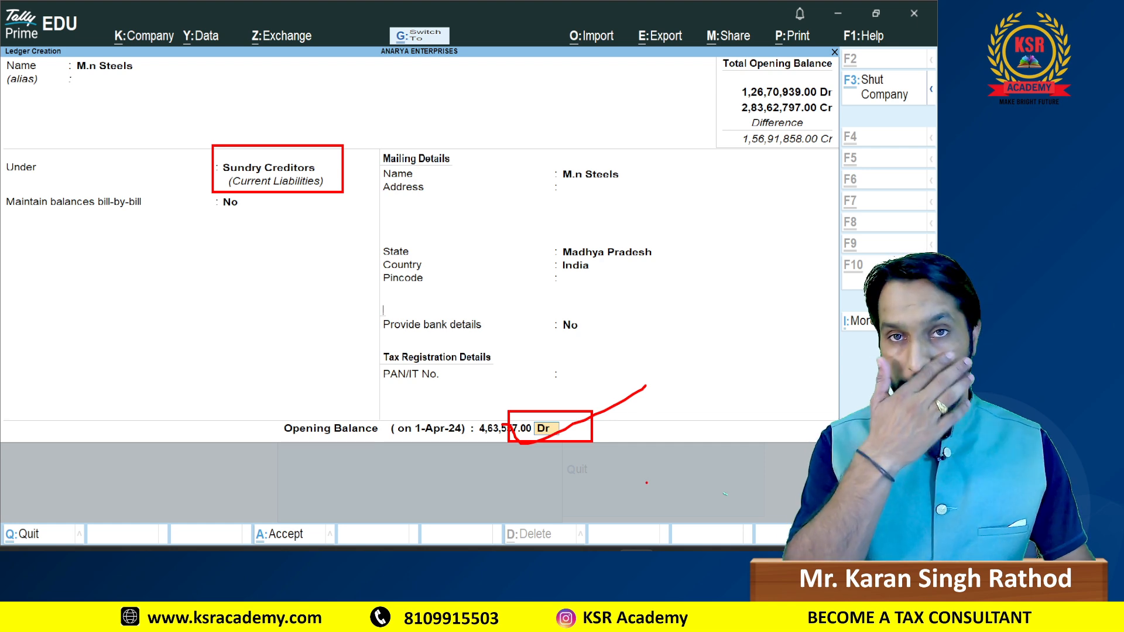
pyautogui.press('Escape')
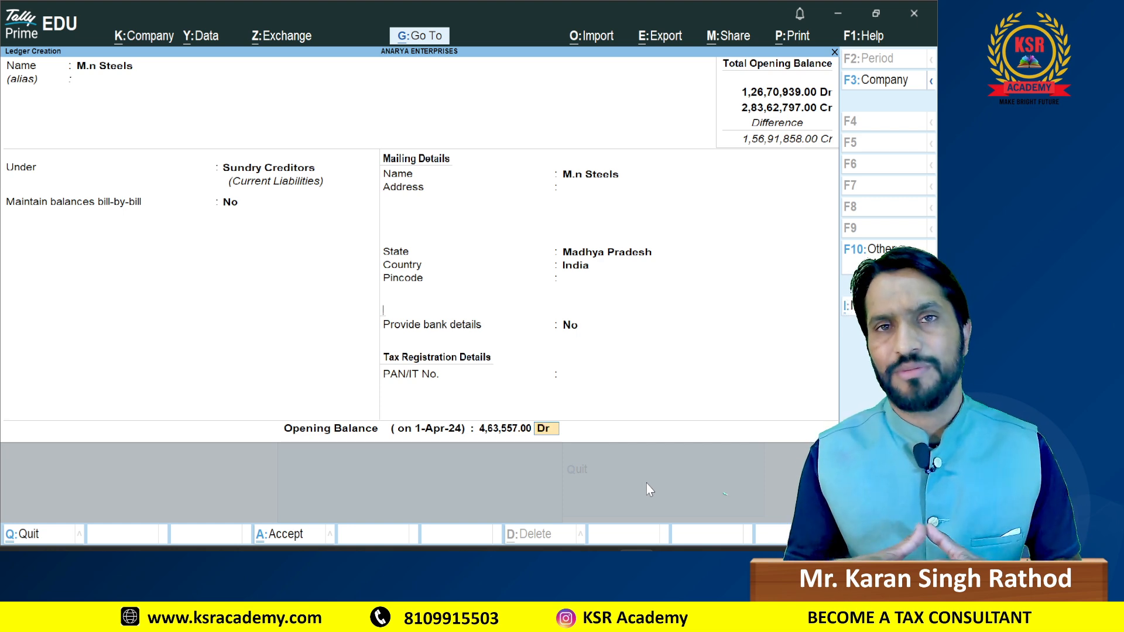
# Step: Save the M.n Steels ledger with the PAN/IT number left blank
pyautogui.press('Return')
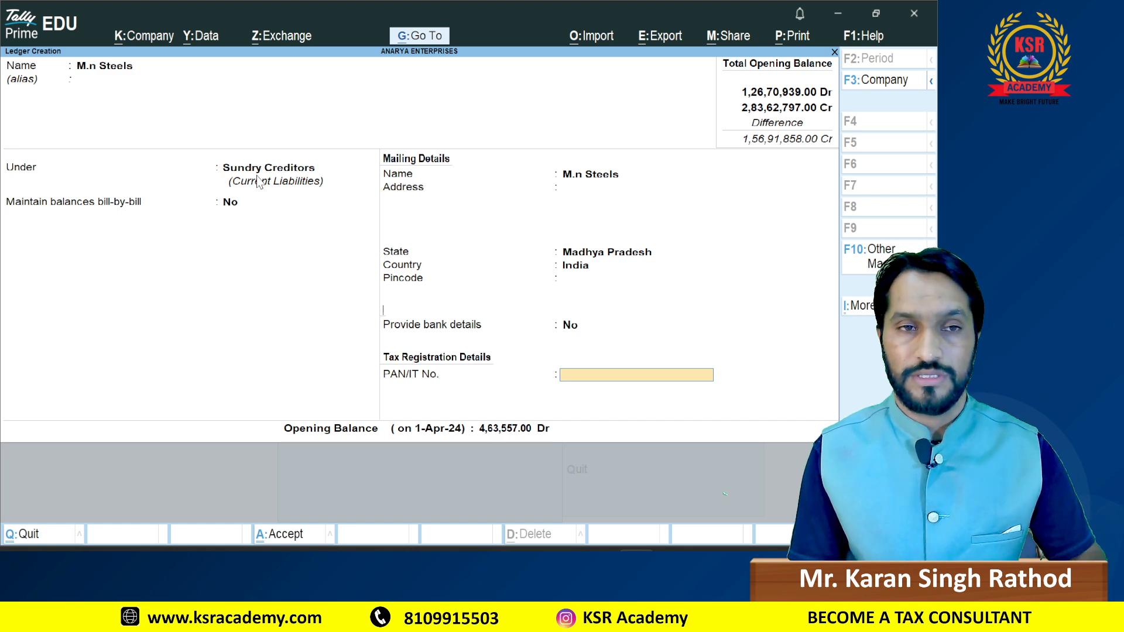
pyautogui.hotkey('ctrl', 'a')
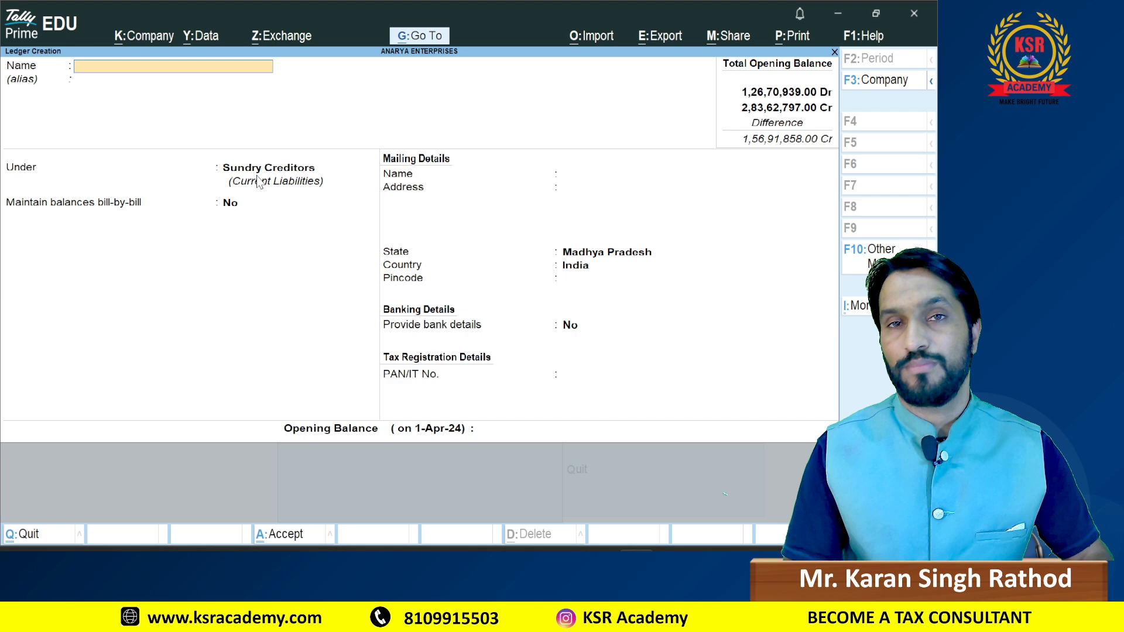
# Step: Switch to the Excel schedule and look up the TCS Paid entry and its amount under Other Current Assets
pyautogui.hotkey('alt', 'Tab')
pyautogui.press('Down')
pyautogui.press('Down')
pyautogui.press('Down')
pyautogui.press('Down')
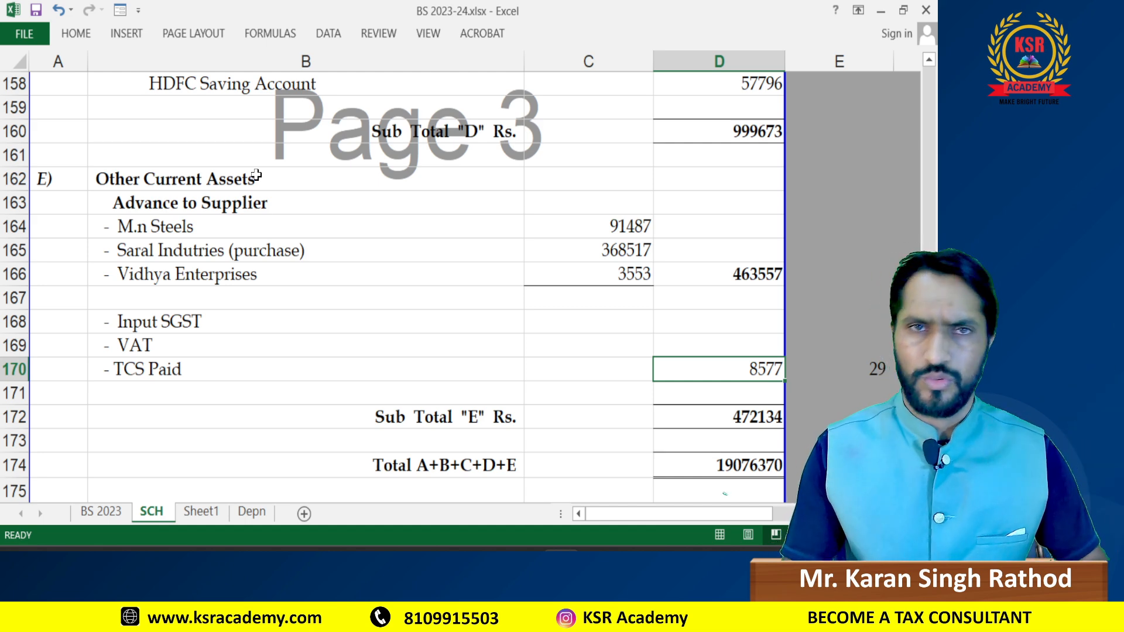
pyautogui.press('Left')
pyautogui.press('Right')
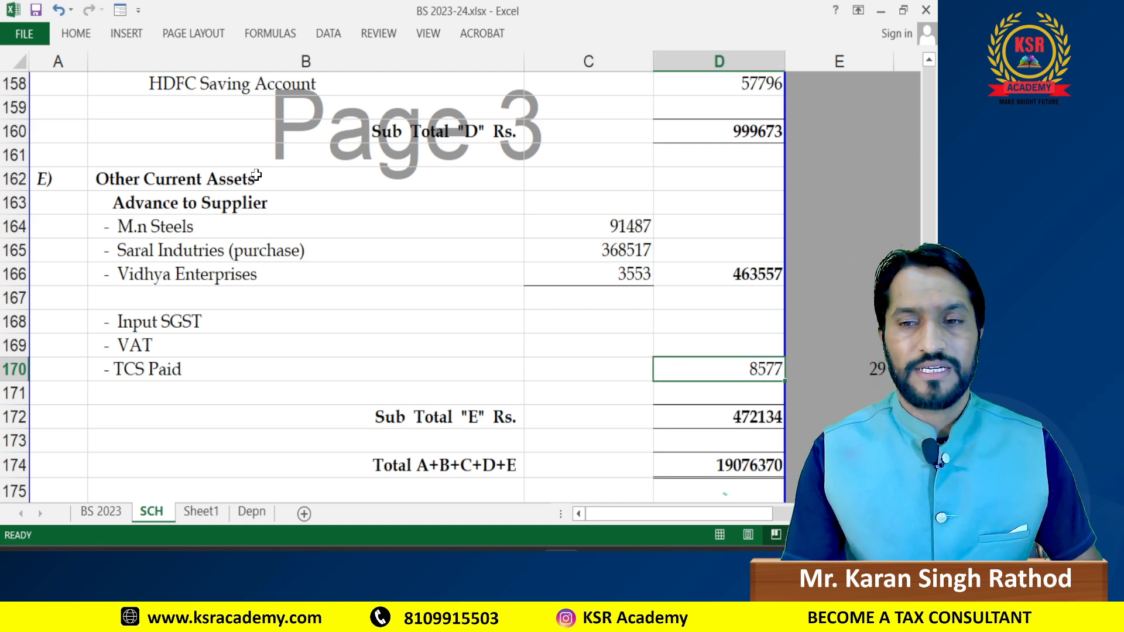
pyautogui.hotkey('alt', 'Tab')
pyautogui.hotkey('alt', 'Tab')
pyautogui.press('Left')
pyautogui.press('Left')
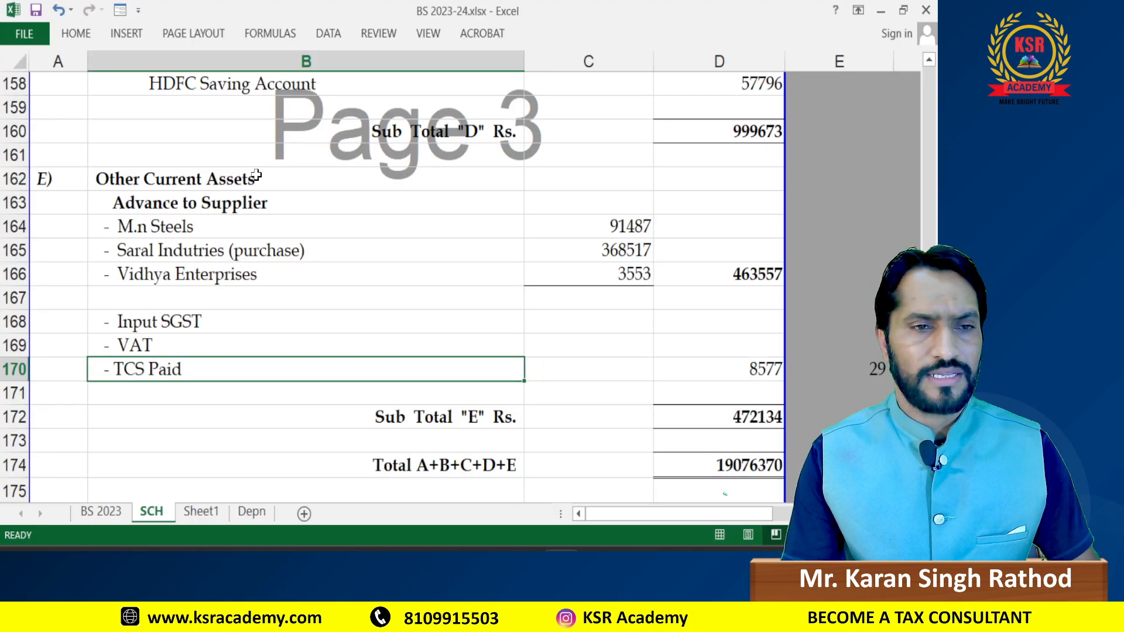
pyautogui.press('Right')
# Step: Switch to Tally Prime and name the new ledger Tcs PAID, leaving the alias blank
pyautogui.hotkey('alt', 'Tab')
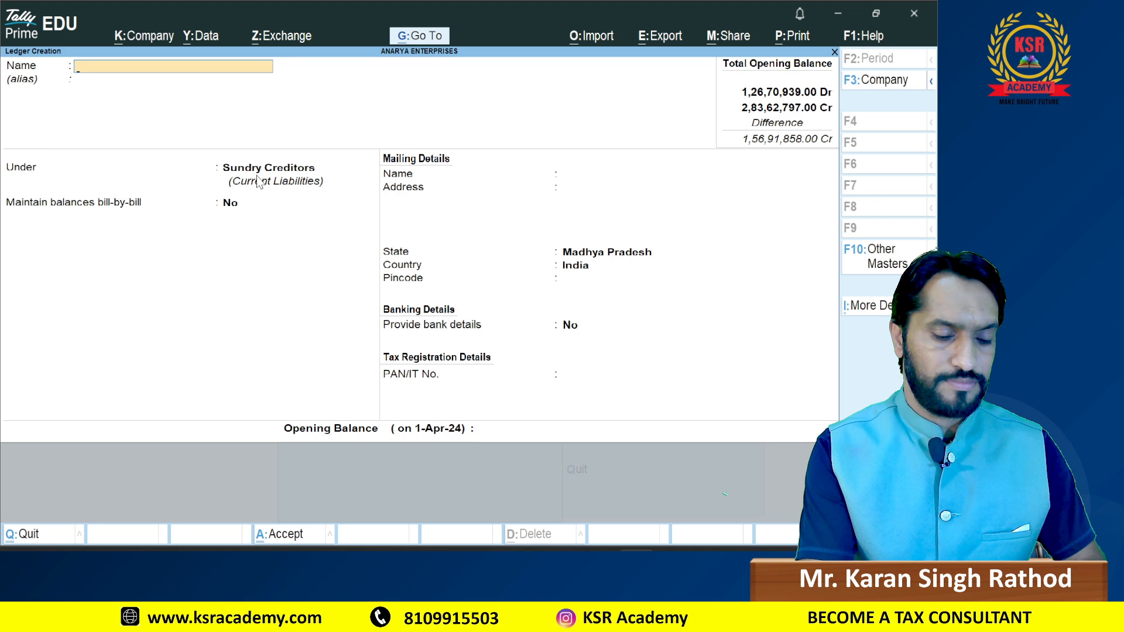
pyautogui.write('Tcs ')
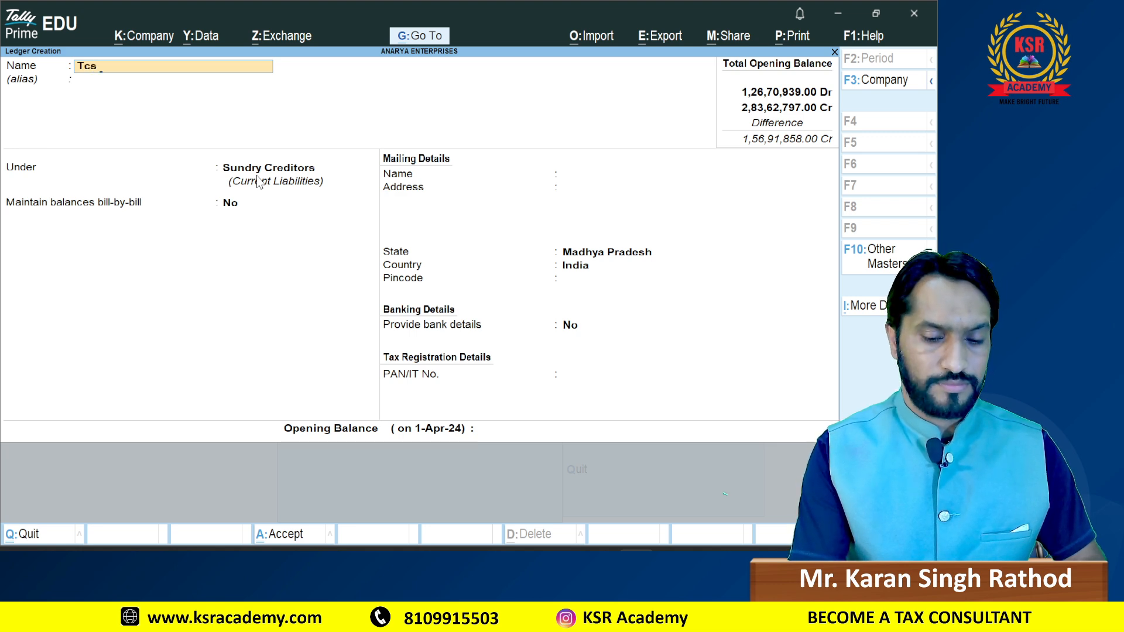
pyautogui.write('PAID')
pyautogui.press('Return')
pyautogui.press('Return')
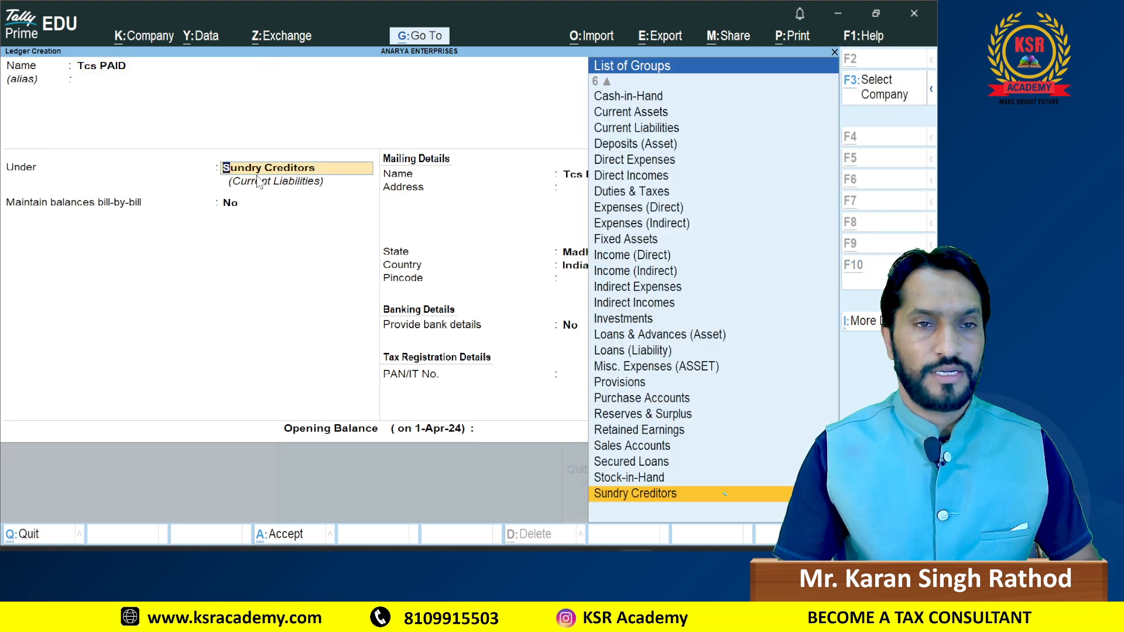
# Step: Place the Tcs PAID ledger under Current Assets and keep its mailing name
pyautogui.hotkey('alt', 'Tab')
pyautogui.hotkey('alt', 'Tab')
pyautogui.write('O')
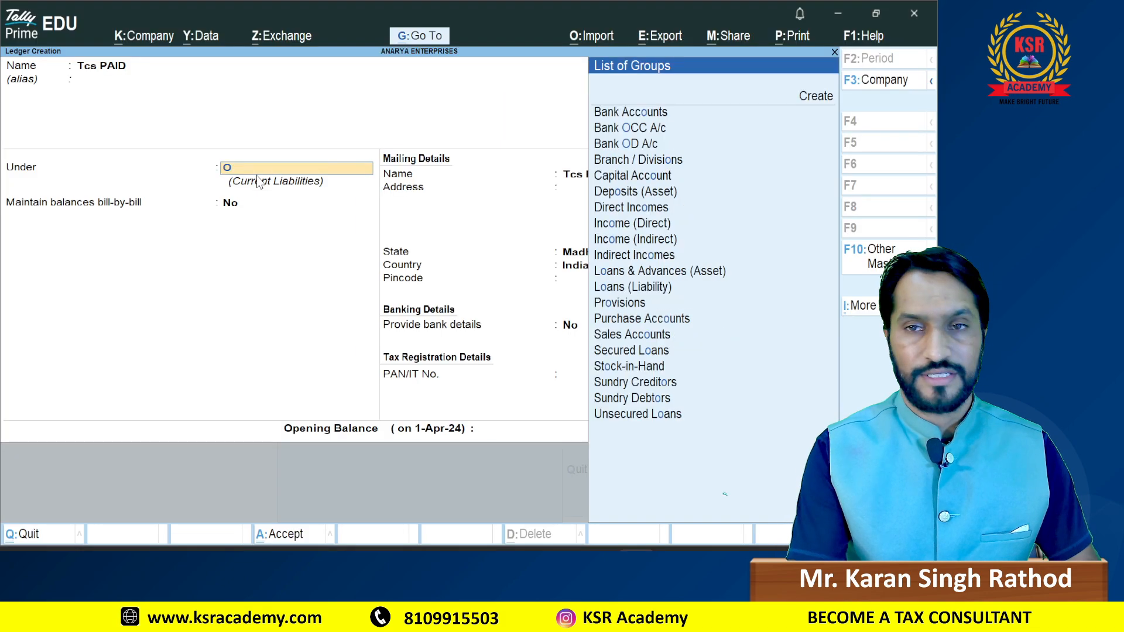
pyautogui.press('BackSpace')
pyautogui.write('CU')
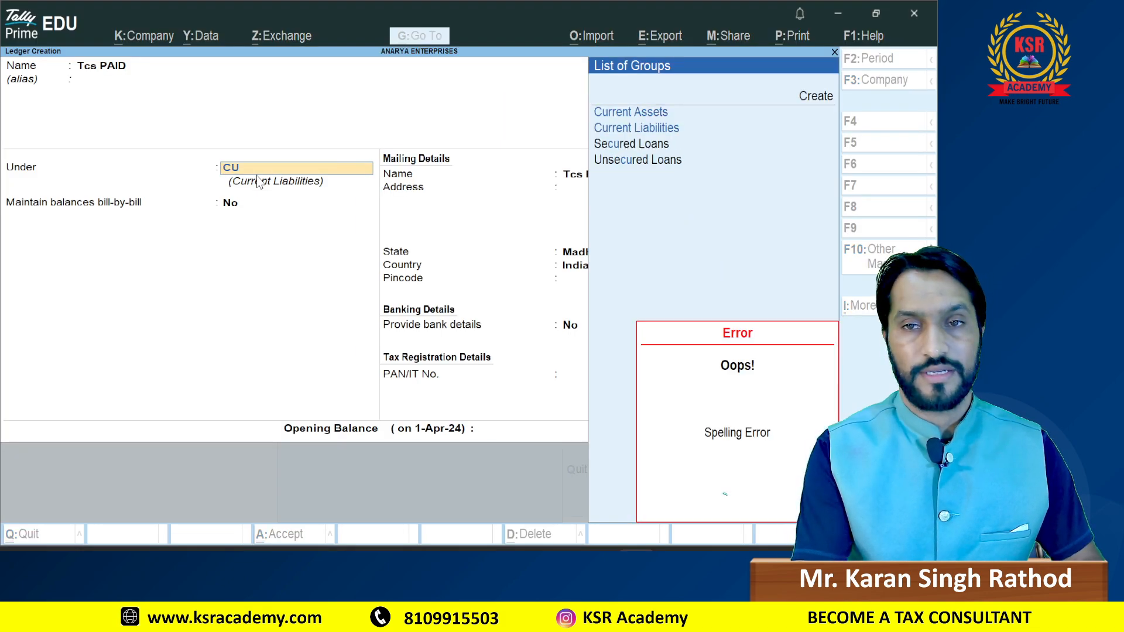
pyautogui.press('Return')
pyautogui.press('Return')
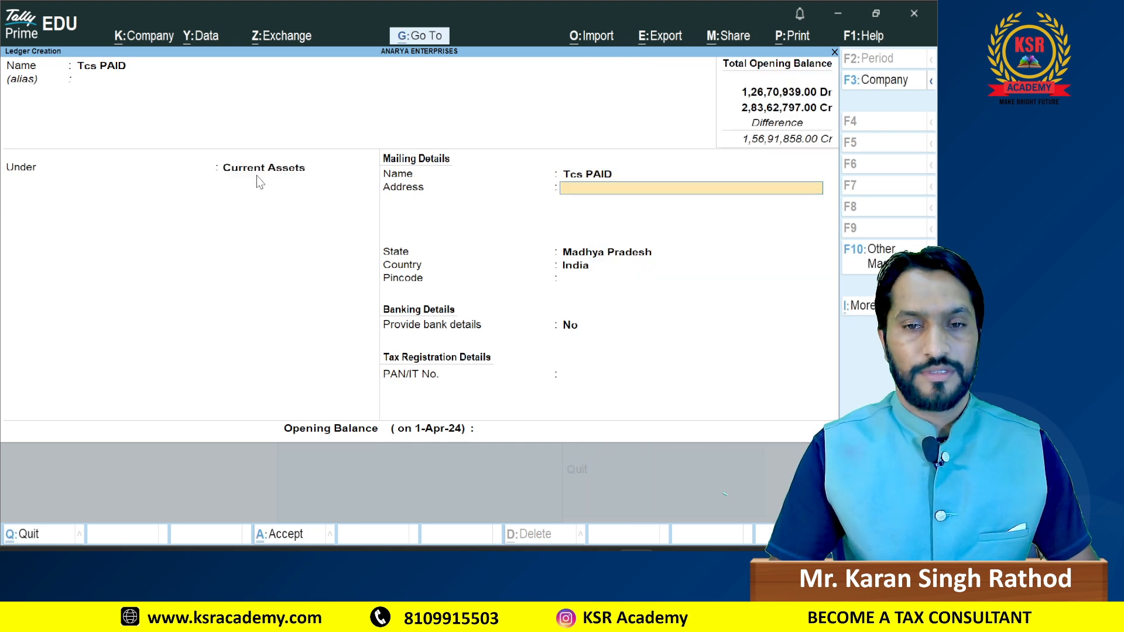
# Step: Keep the remaining mailing details at their defaults, set the Tcs PAID opening balance to 8577 Dr and save the ledger
pyautogui.press('Return')
pyautogui.press('Return')
pyautogui.press('Return')
pyautogui.press('Return')
pyautogui.hotkey('alt', 'Tab')
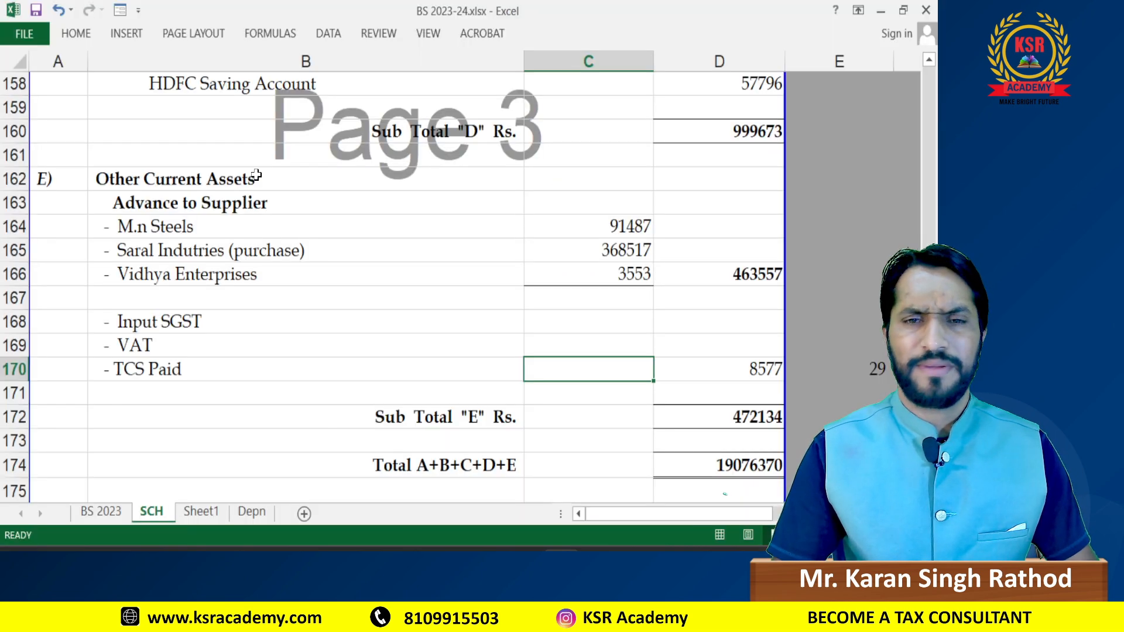
pyautogui.press('Right')
pyautogui.hotkey('alt', 'Tab')
pyautogui.write('8577')
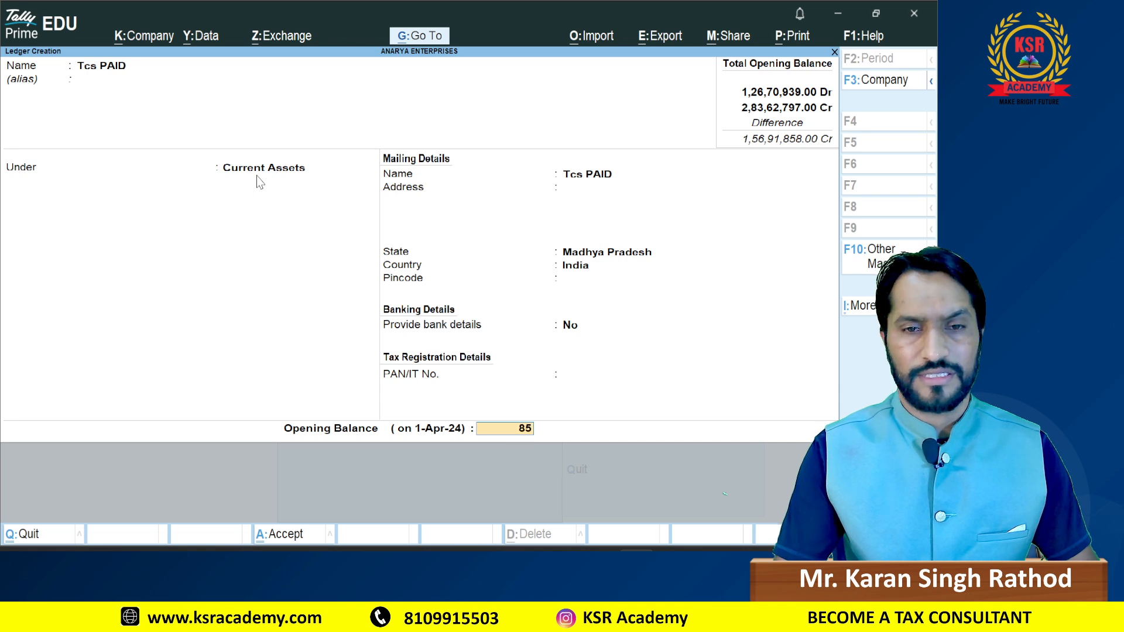
pyautogui.press('Return')
pyautogui.press('Return')
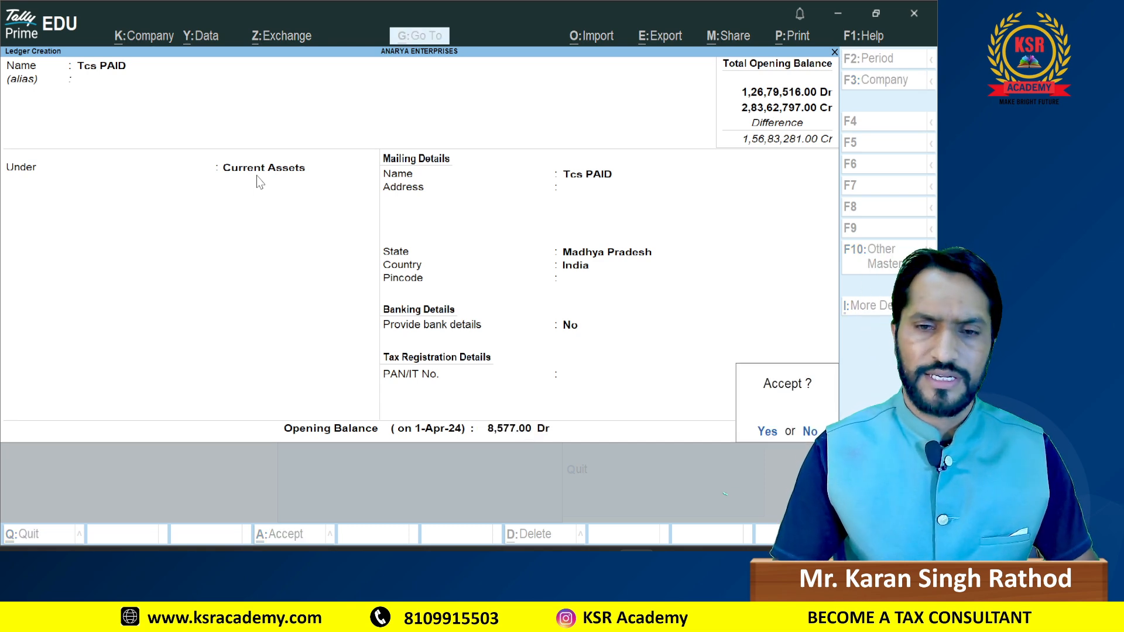
pyautogui.press('Return')
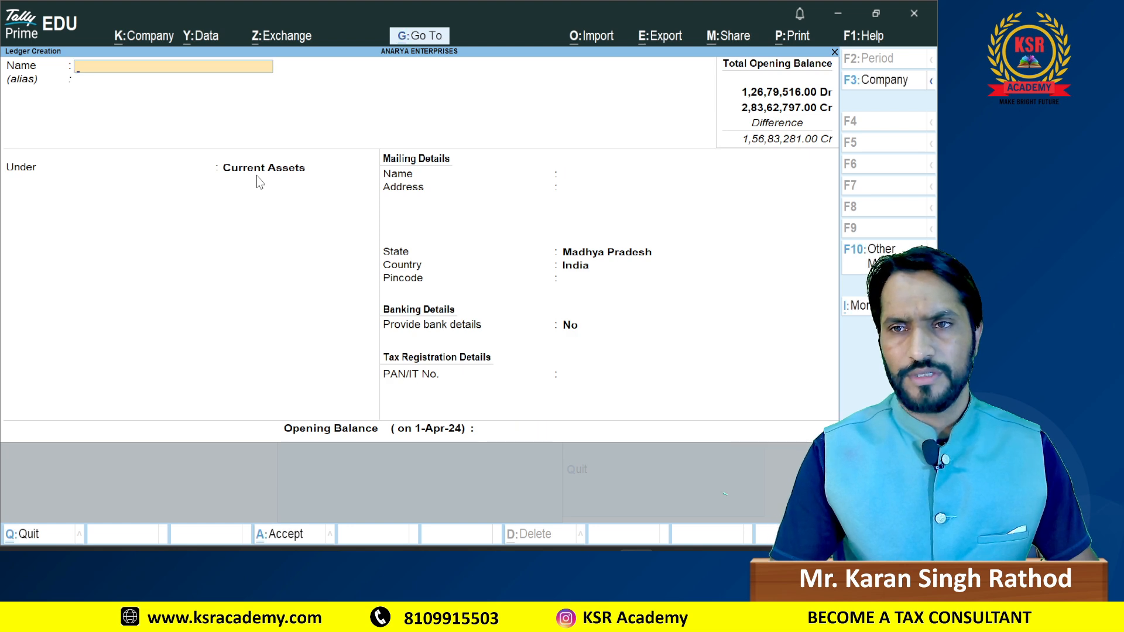
# Step: Check the Excel schedule below TCS Paid for further current asset entries
pyautogui.hotkey('alt', 'Tab')
pyautogui.press('Down')
pyautogui.press('Down')
pyautogui.press('Down')
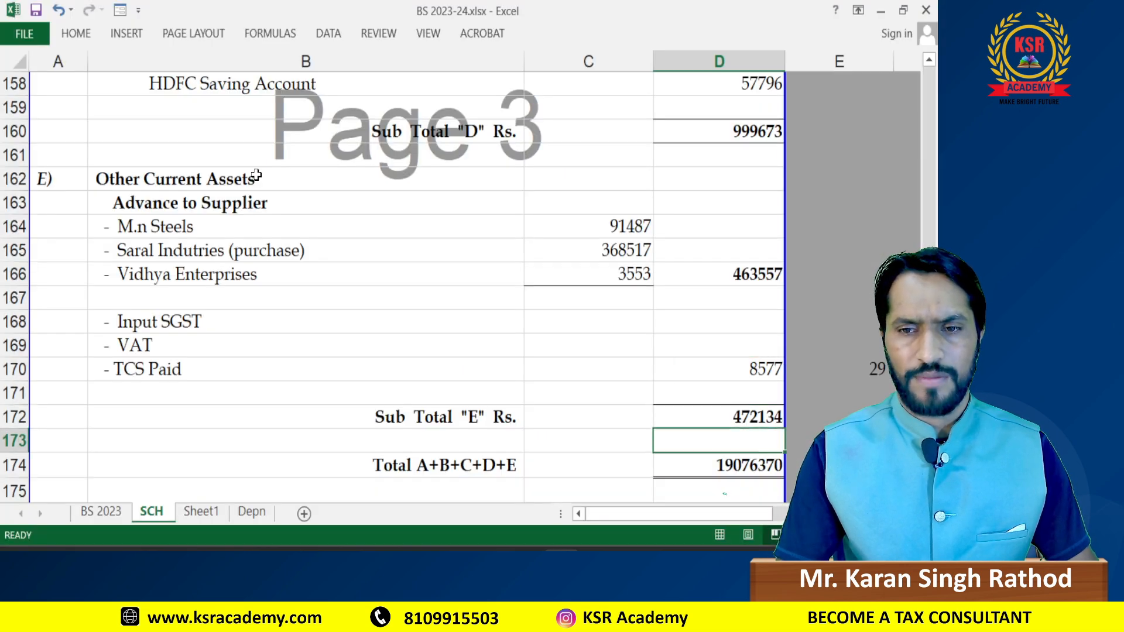
pyautogui.press('Down')
pyautogui.press('Down')
pyautogui.press('Down')
pyautogui.press('Down')
pyautogui.press('Down')
# Step: Review the current assets schedule back up from Other Current Assets to the Inventories amount
pyautogui.press('Up')
pyautogui.press('Up')
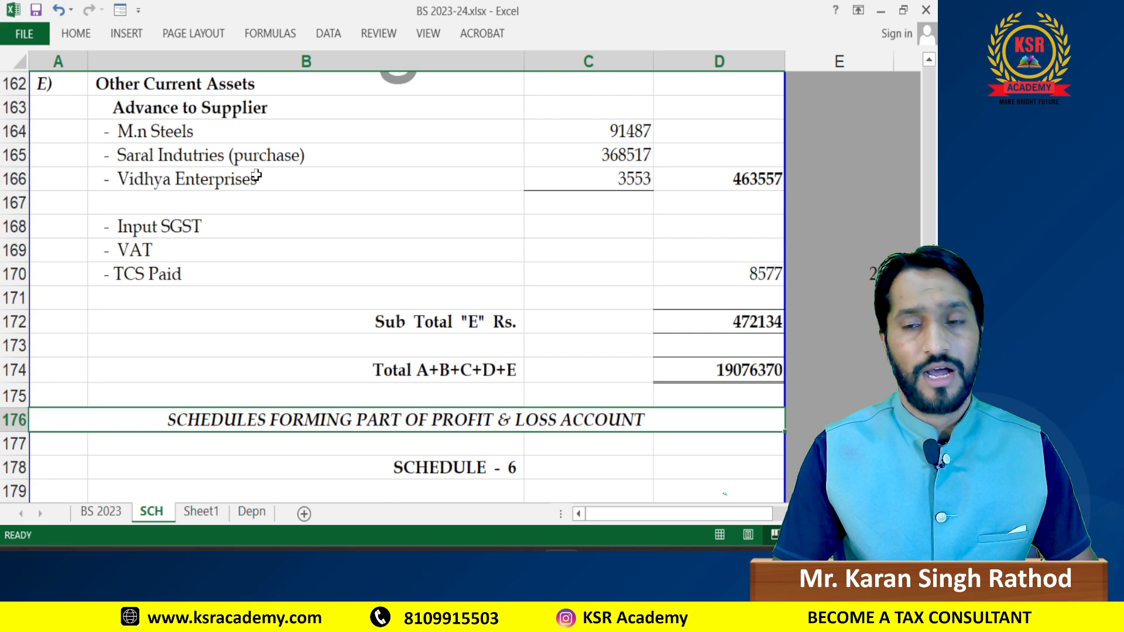
pyautogui.press('Up')
pyautogui.press('Up')
pyautogui.press('Up')
pyautogui.press('Up')
pyautogui.press('Up')
pyautogui.press('Up')
pyautogui.press('Up')
pyautogui.press('Up')
pyautogui.press('Up')
pyautogui.press('Up')
pyautogui.press('Up')
pyautogui.press('Up')
pyautogui.press('Up')
pyautogui.press('Up')
pyautogui.press('Up')
pyautogui.press('Up')
pyautogui.press('Up')
pyautogui.press('Up')
pyautogui.press('Up')
pyautogui.press('Up')
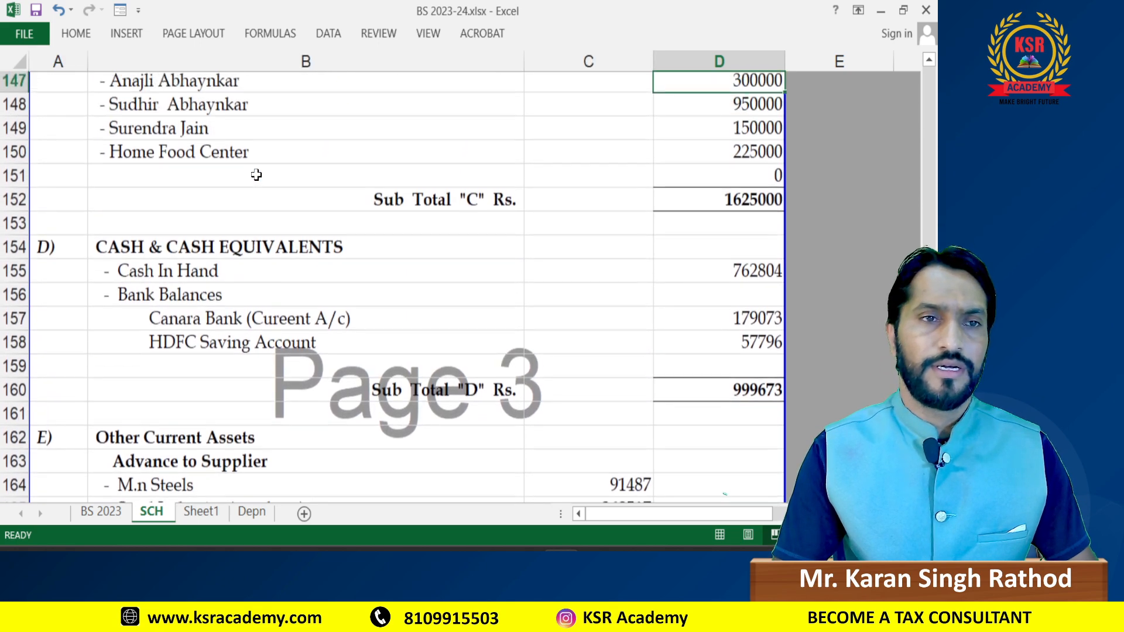
pyautogui.press('Up')
pyautogui.press('Up')
pyautogui.press('Up')
pyautogui.press('Up')
pyautogui.press('Up')
pyautogui.press('Up')
pyautogui.press('Up')
pyautogui.press('Up')
pyautogui.press('Up')
pyautogui.press('Up')
pyautogui.press('Up')
pyautogui.press('Up')
pyautogui.press('Up')
pyautogui.press('Up')
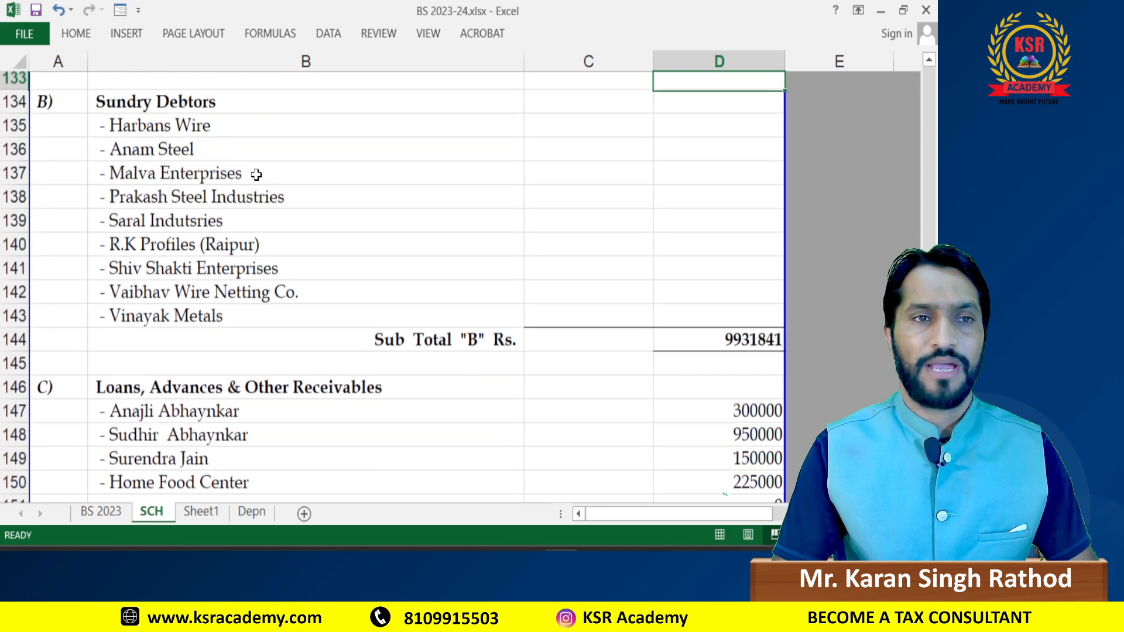
pyautogui.press('Up')
pyautogui.press('Up')
pyautogui.press('Up')
pyautogui.press('Up')
pyautogui.press('Up')
pyautogui.press('Up')
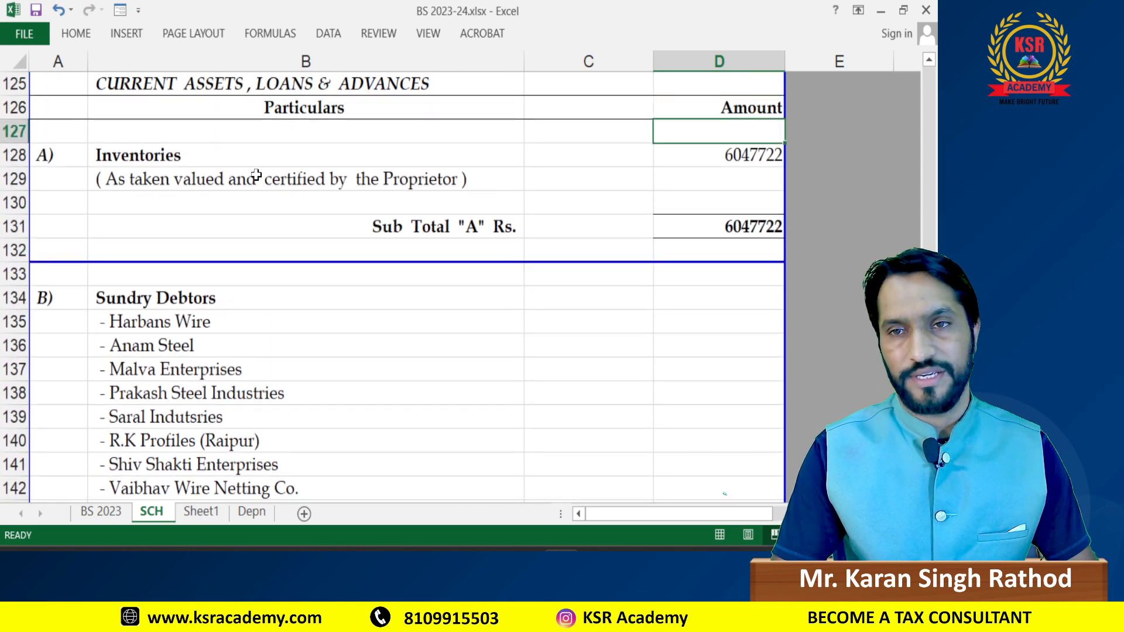
pyautogui.press('Down')
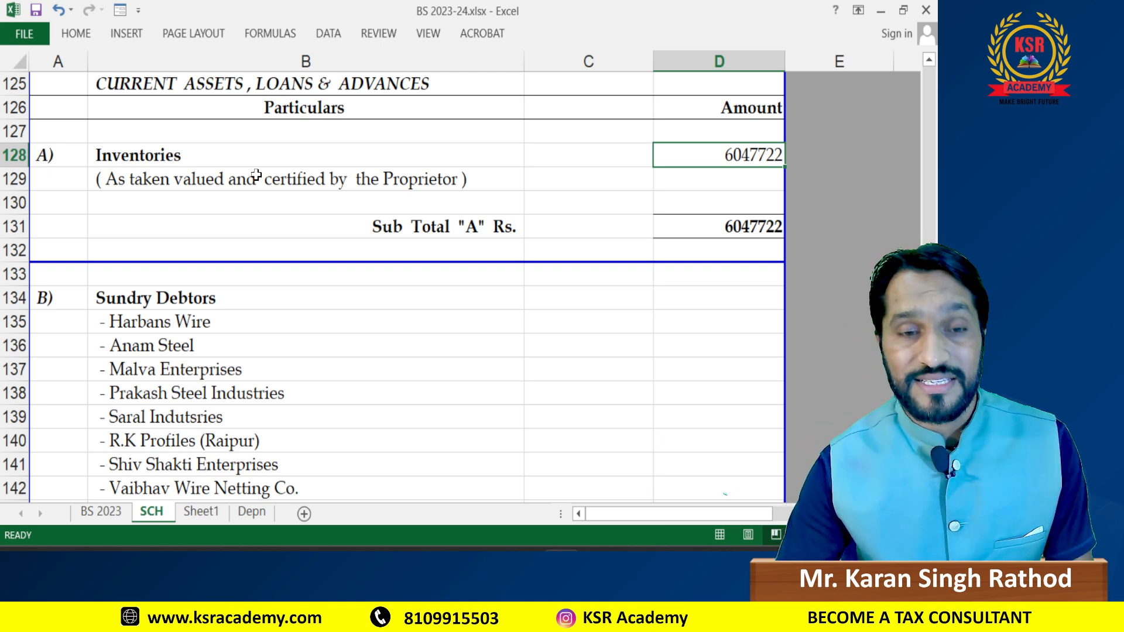
# Step: On Sheet1 of the workbook, enter the stock item hs Wire in B3 and its quantity 62000 in C3
pyautogui.click(205, 515)
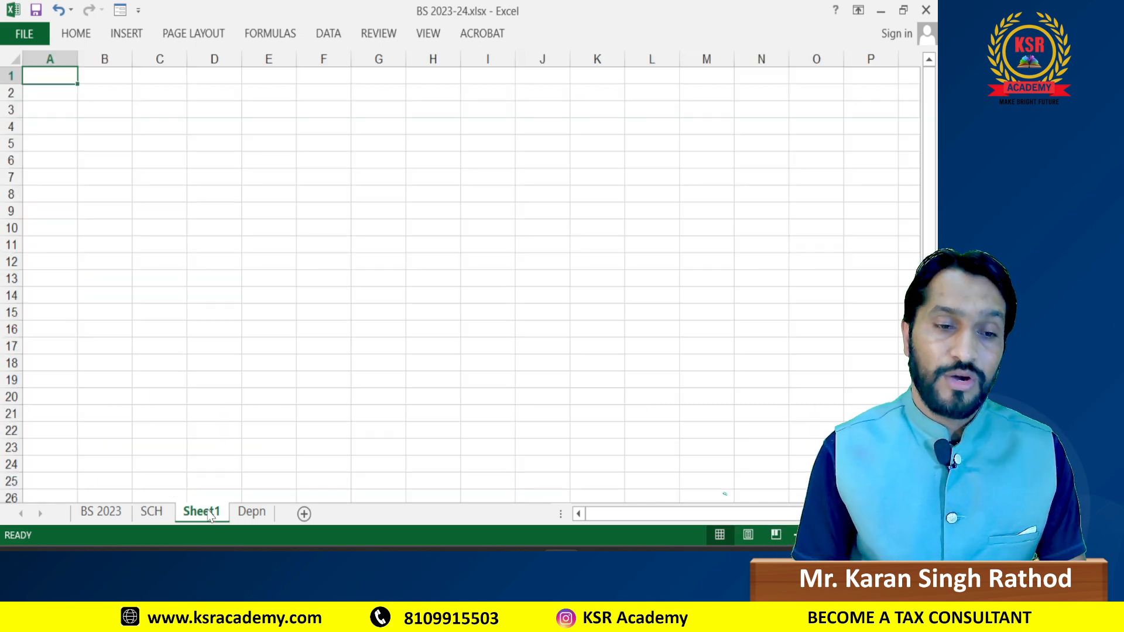
pyautogui.click(92, 114)
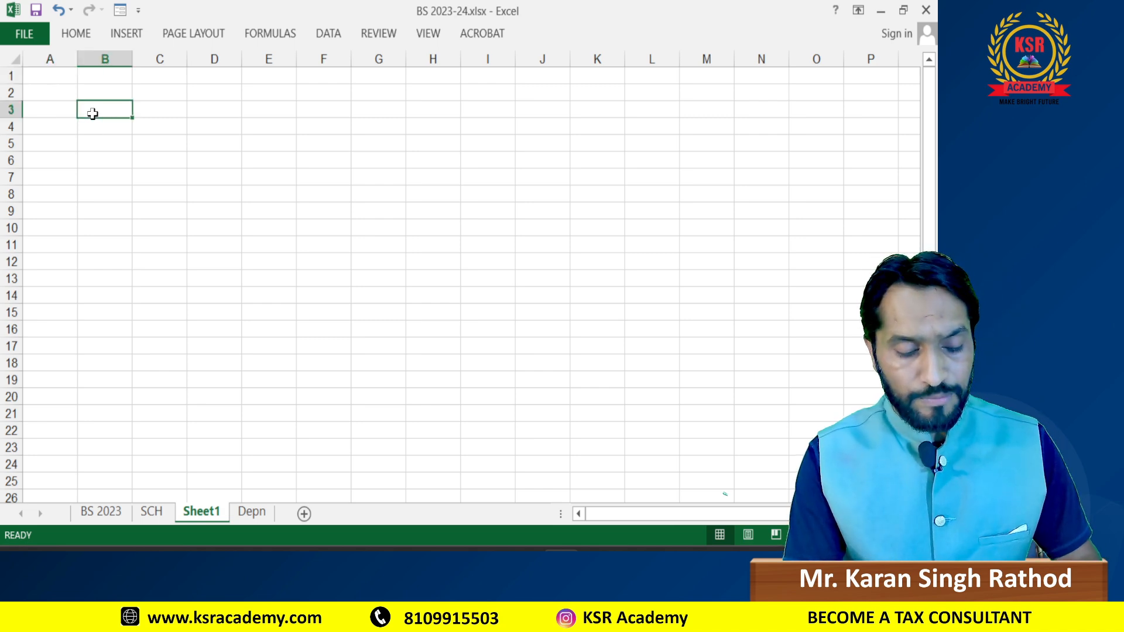
pyautogui.write('hs ')
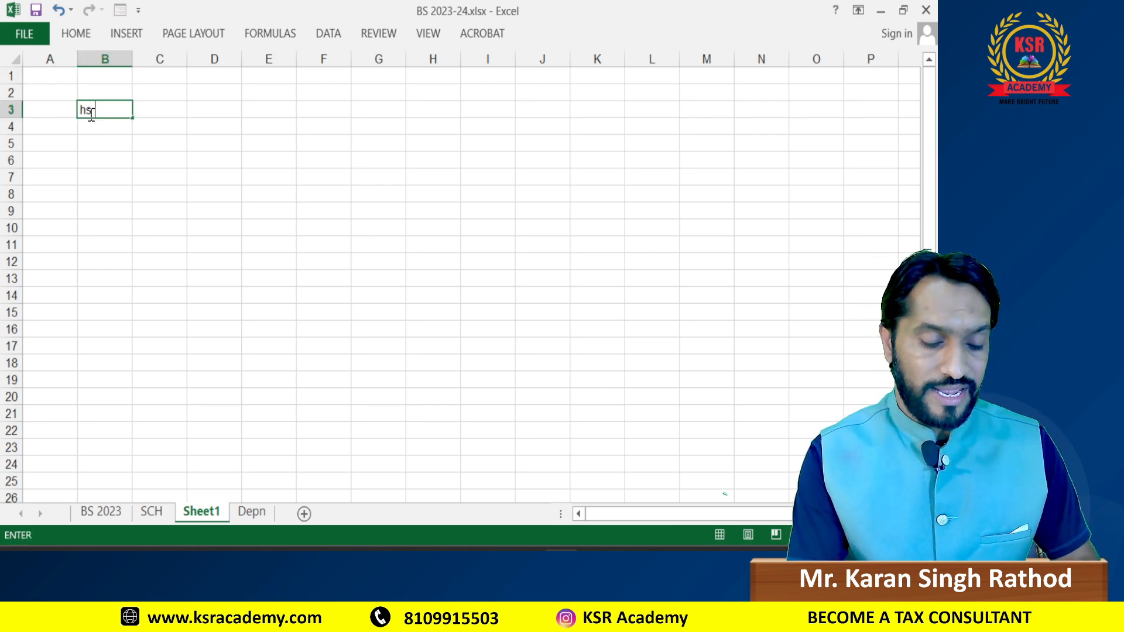
pyautogui.write('Wire')
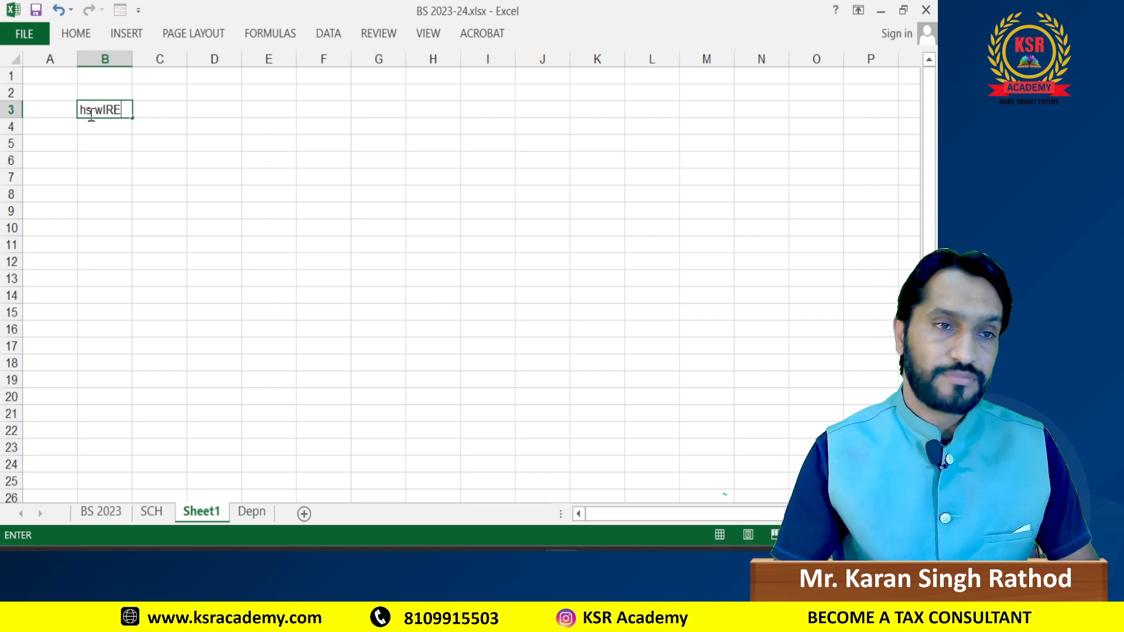
pyautogui.press('Return')
pyautogui.press('Up')
pyautogui.press('Right')
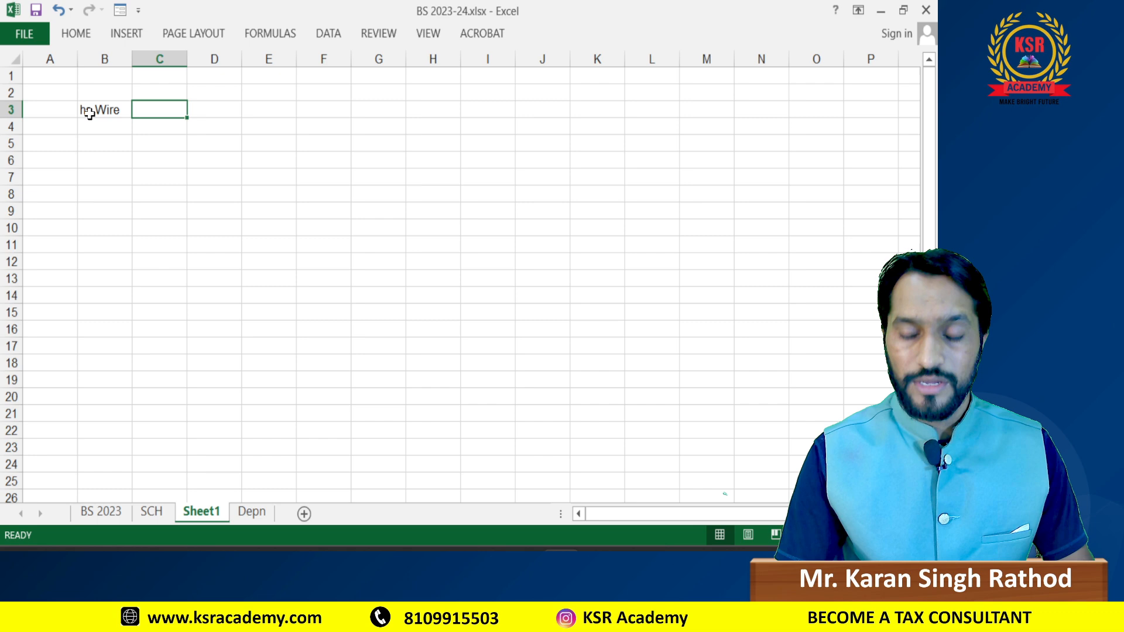
pyautogui.write('62000')
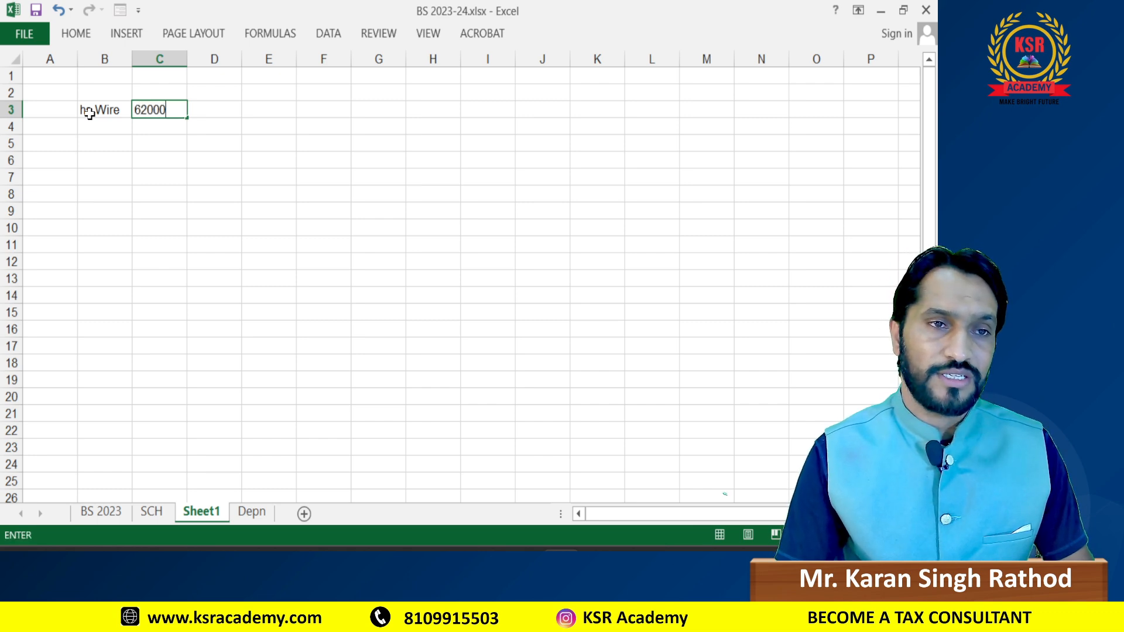
pyautogui.press('Right')
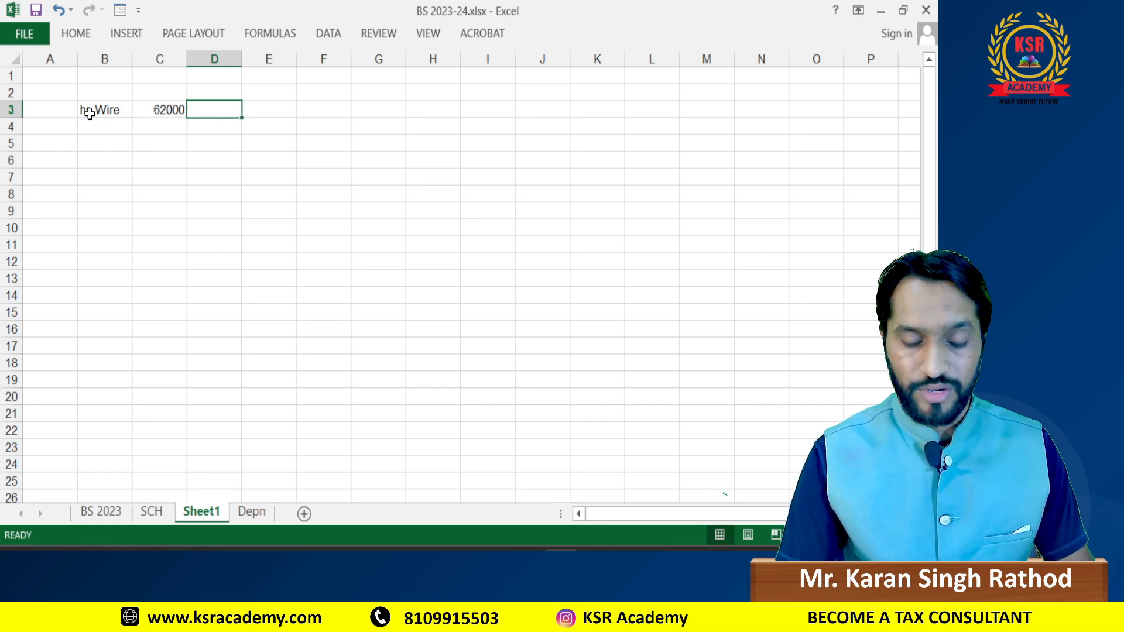
pyautogui.press('Right')
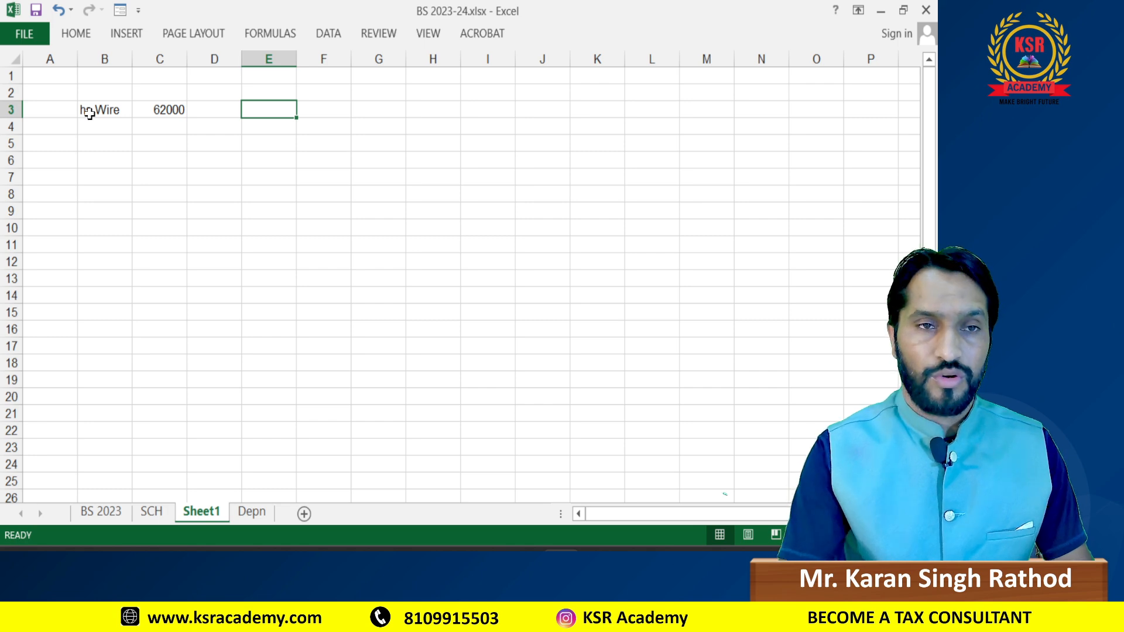
# Step: Look up the Inventories amount on the SCH sheet and enter 6047722 in D3 of Sheet1
pyautogui.hotkey('alt', 'Tab')
pyautogui.hotkey('alt', 'Tab')
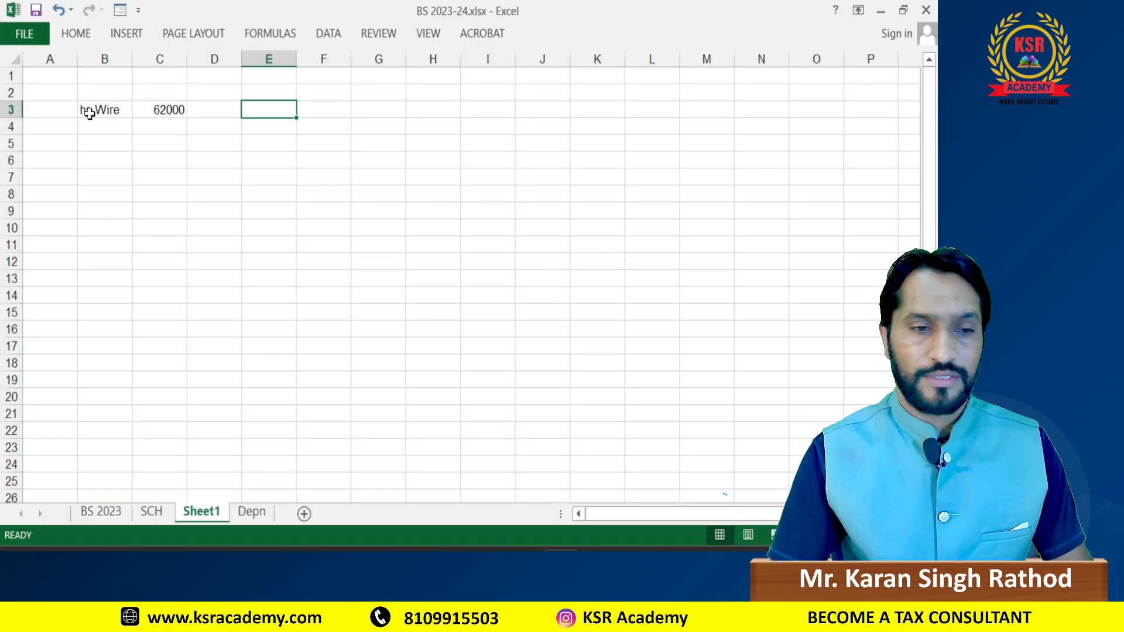
pyautogui.click(152, 499)
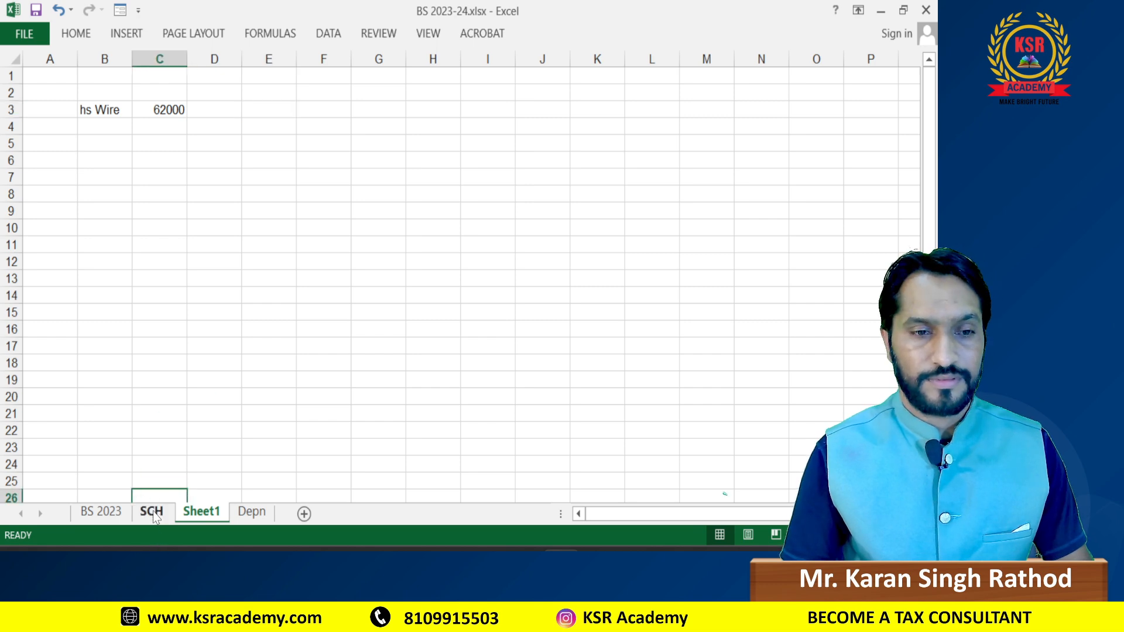
pyautogui.click(152, 512)
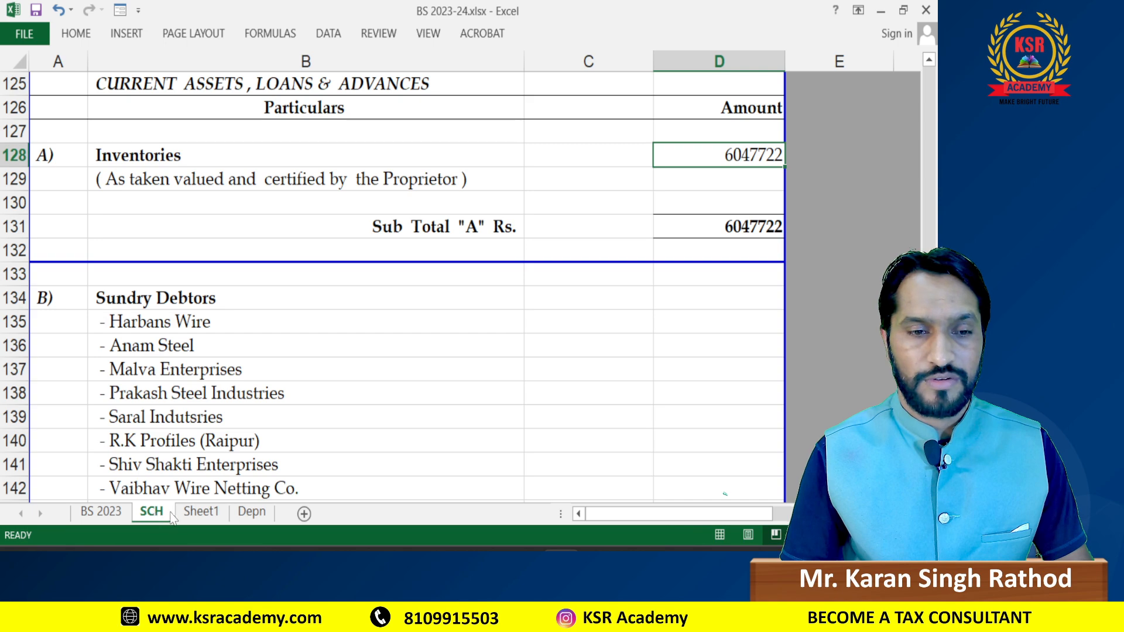
pyautogui.click(206, 513)
pyautogui.press('Up')
pyautogui.press('Up')
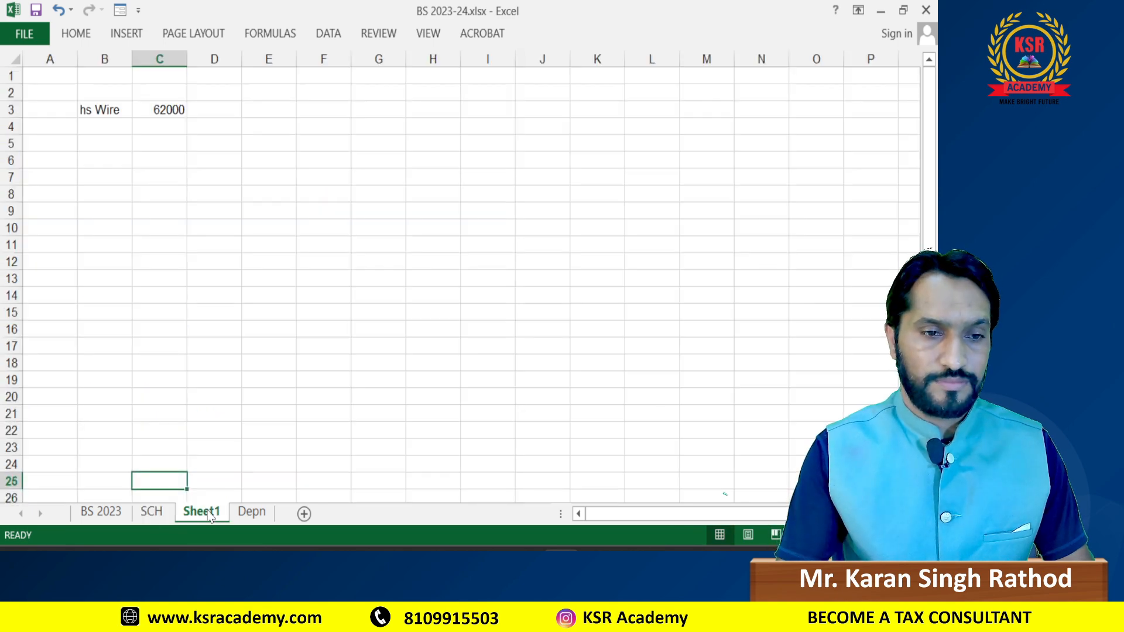
pyautogui.hotkey('ctrl', 'Up')
pyautogui.press('Right')
pyautogui.write('6047722')
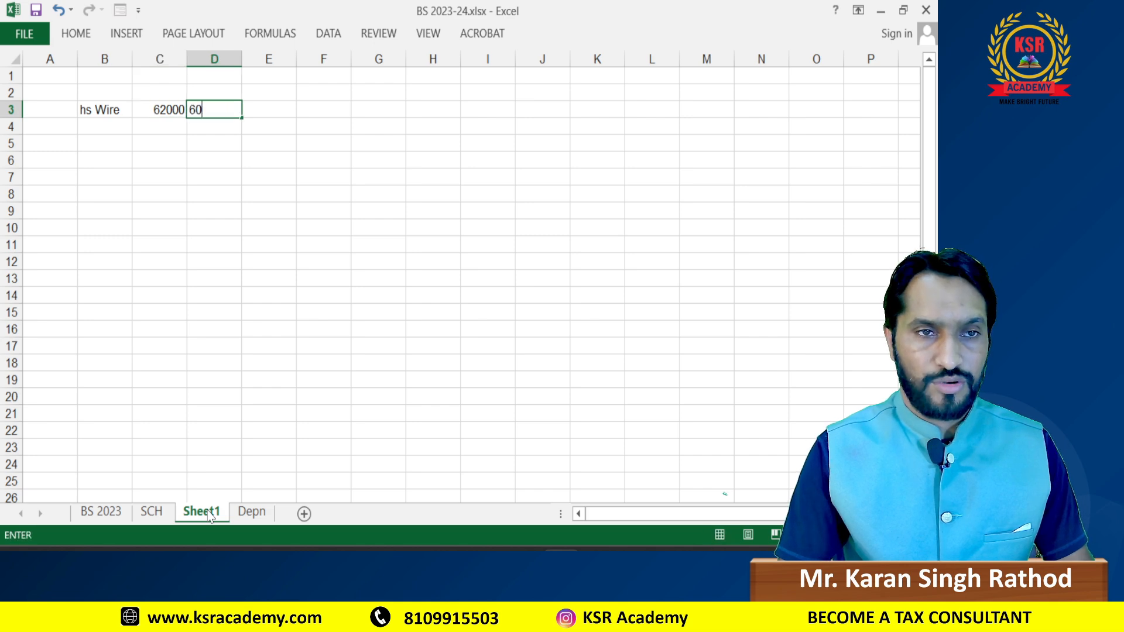
pyautogui.hotkey('ctrl', 'Return')
pyautogui.press('Down')
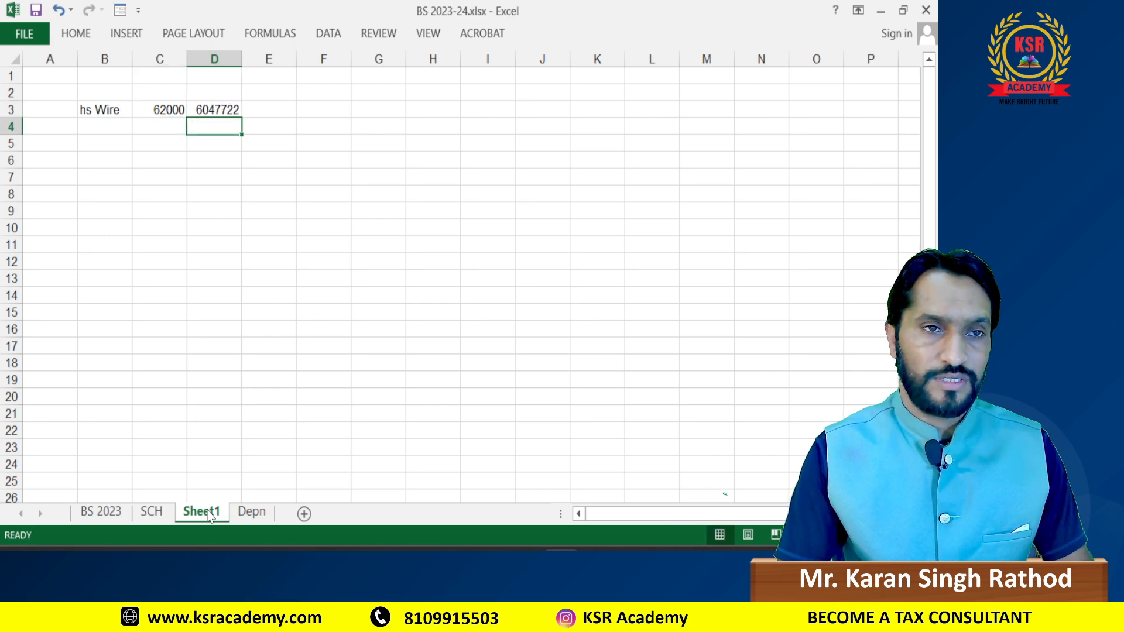
# Step: Move the 6047722 amount from D3 to E3 on Sheet1
pyautogui.press('Up')
pyautogui.press('Right')
pyautogui.press('Left')
pyautogui.hotkey('ctrl', 'c')
pyautogui.press('Right')
pyautogui.press('Return')
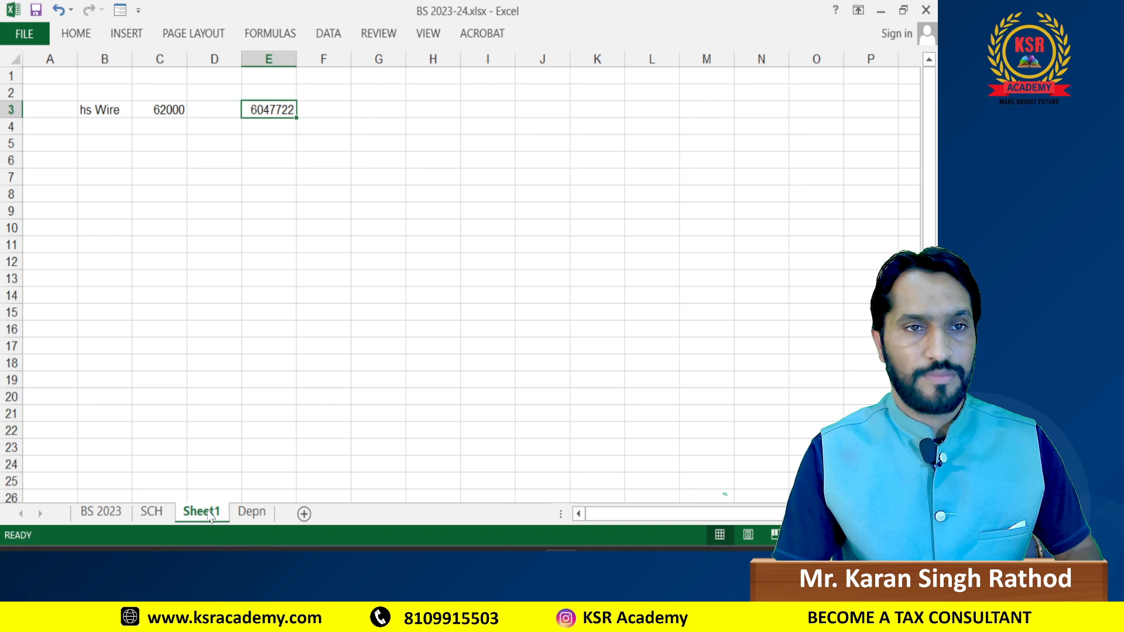
# Step: Calculate the hs Wire rate in D3 by dividing the amount in E3 by the quantity in C3
pyautogui.press('Left')
pyautogui.write('=')
pyautogui.press('Right')
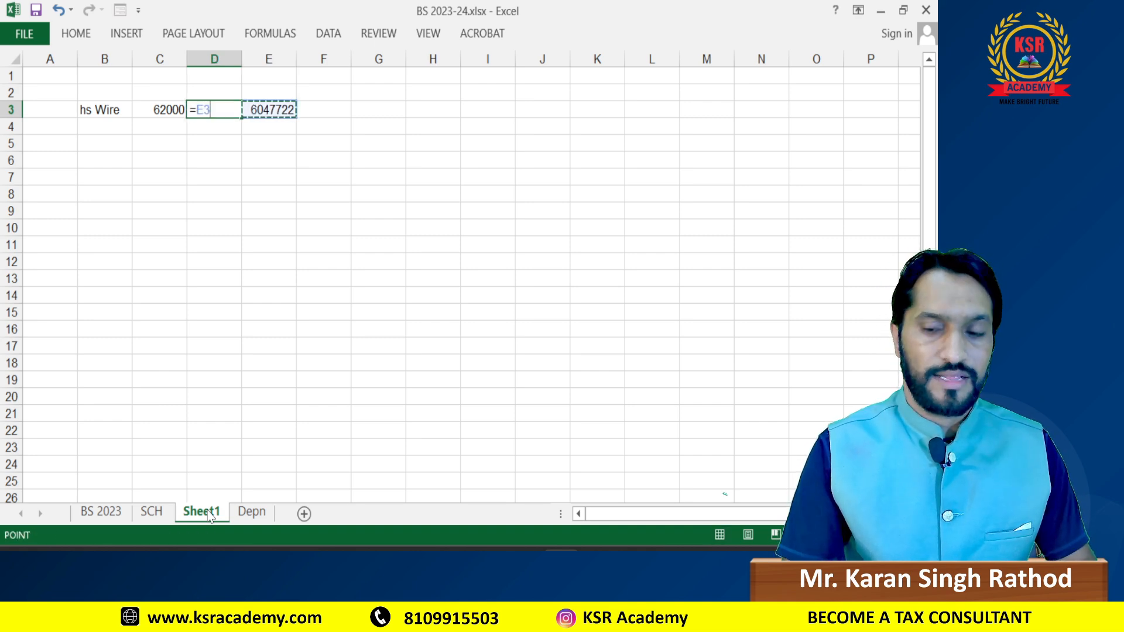
pyautogui.write('/')
pyautogui.press('Left')
pyautogui.press('Return')
pyautogui.press('Up')
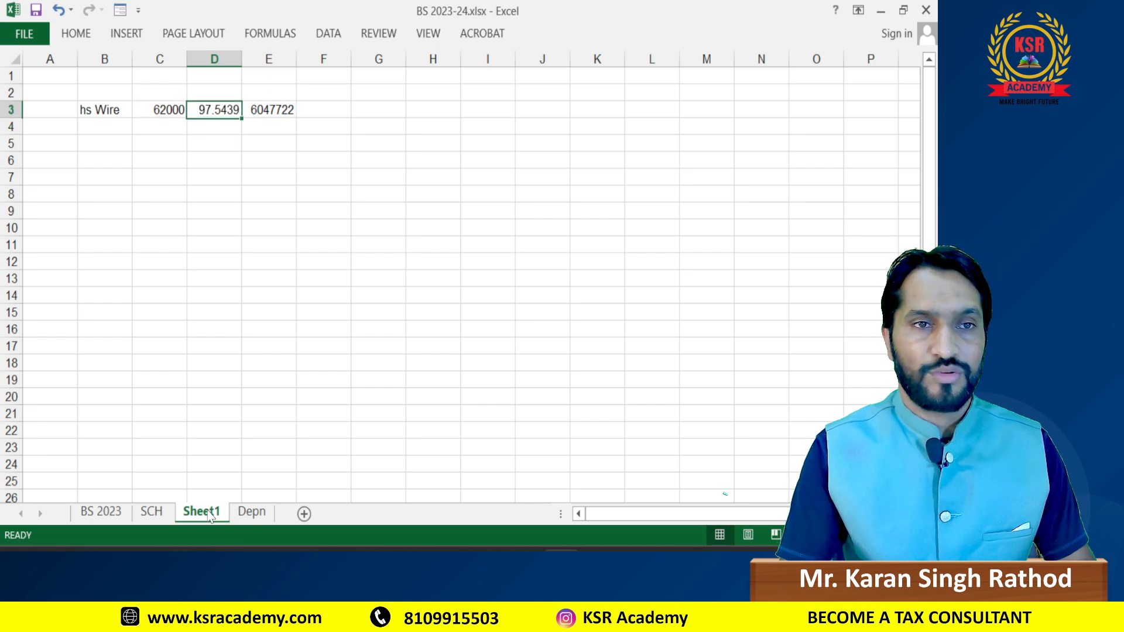
# Step: Review the quantity, rate and amount in the hs Wire row
pyautogui.press('Left')
pyautogui.press('Left')
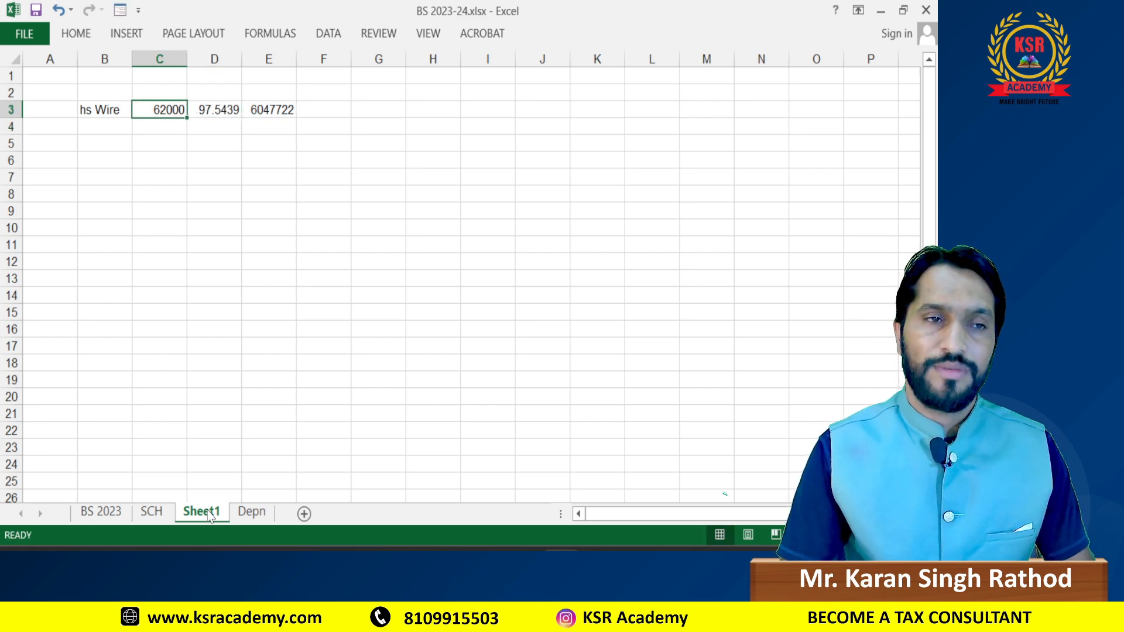
pyautogui.hotkey('shift', 'Right')
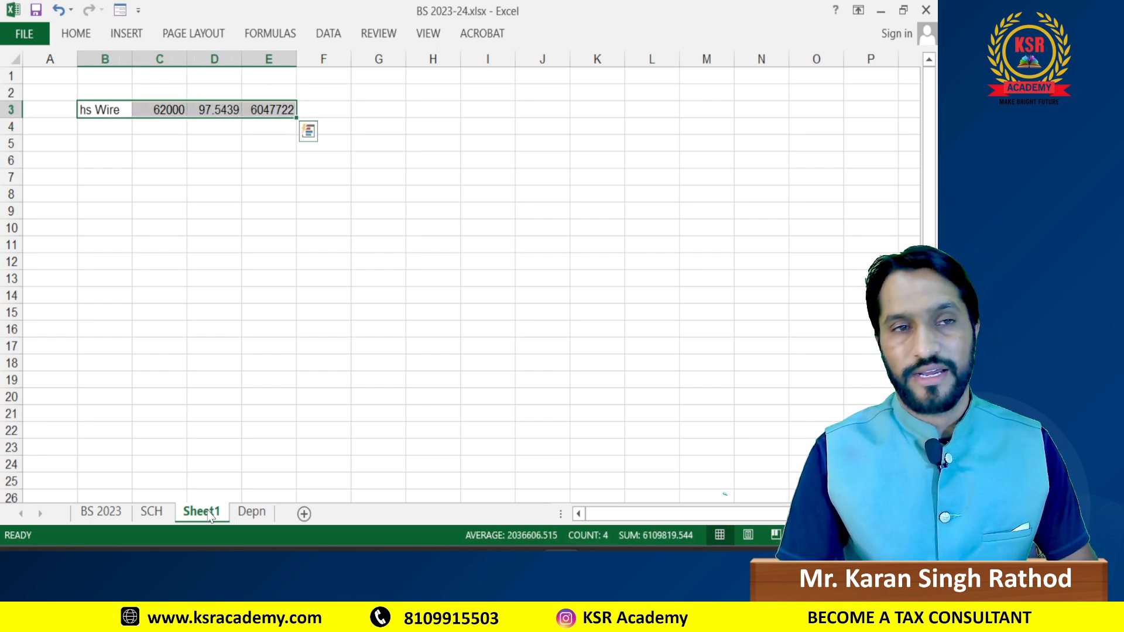
pyautogui.click(159, 95)
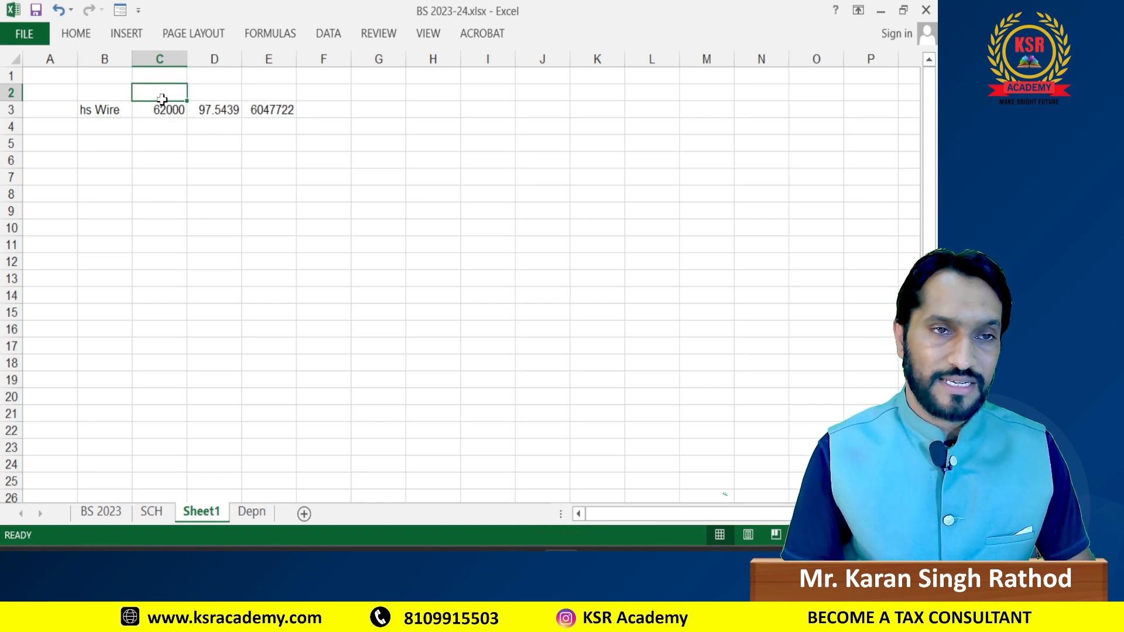
pyautogui.click(157, 113)
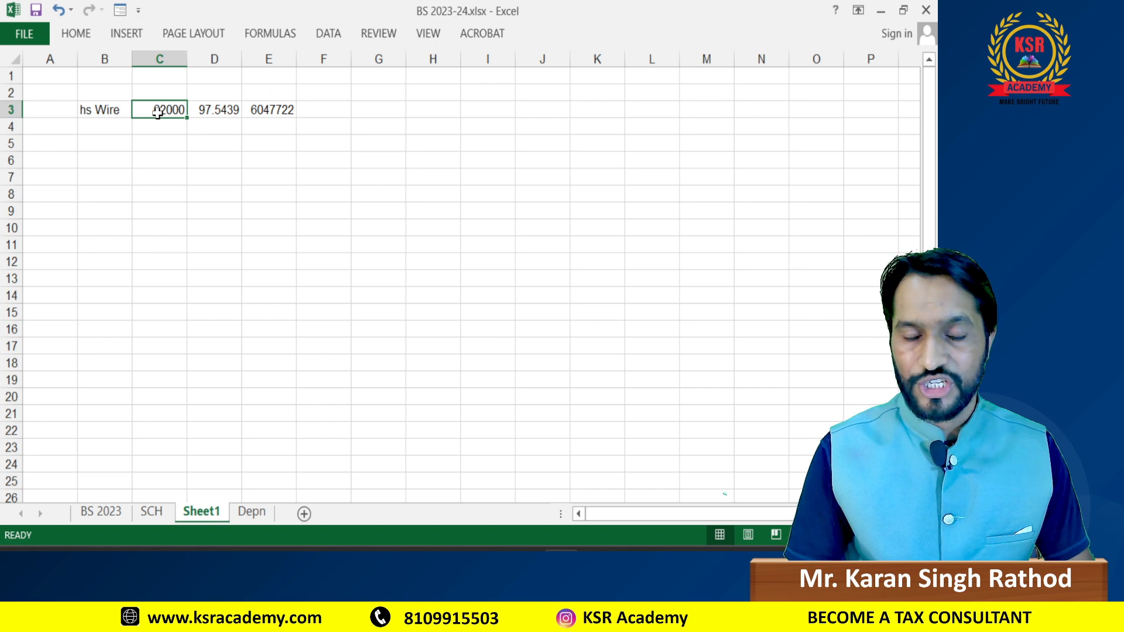
pyautogui.click(205, 112)
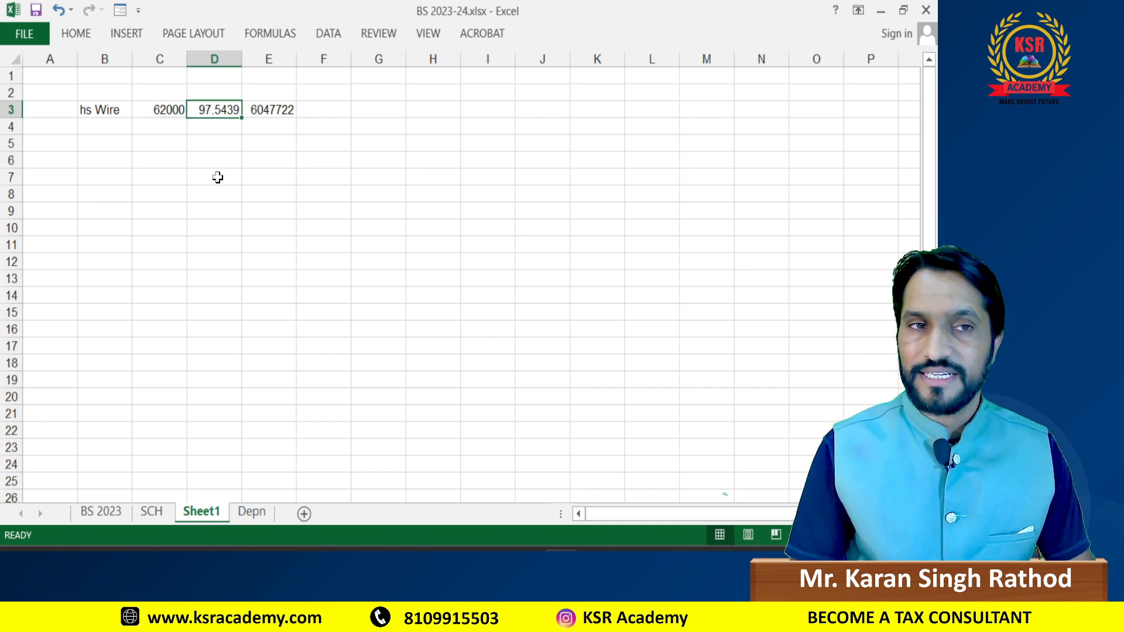
pyautogui.click(249, 110)
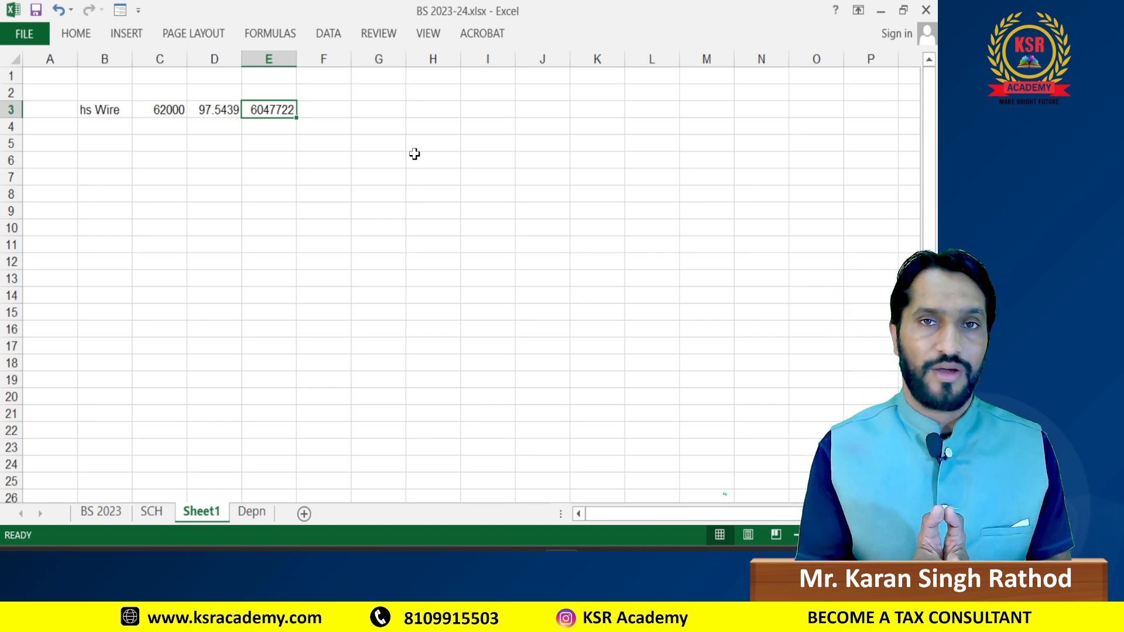
# Step: Switch to Tally Prime and name the new ledger Closing Stock under Current Assets, keeping its mailing, bank and tax details at their defaults
pyautogui.hotkey('alt', 'Tab')
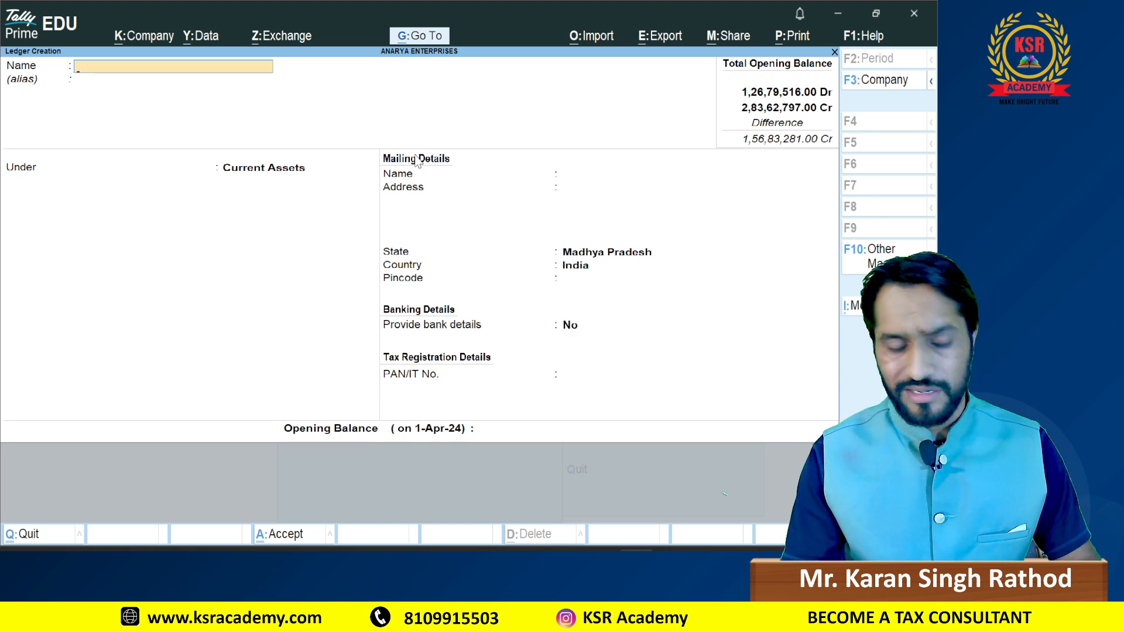
pyautogui.write('ing Stock')
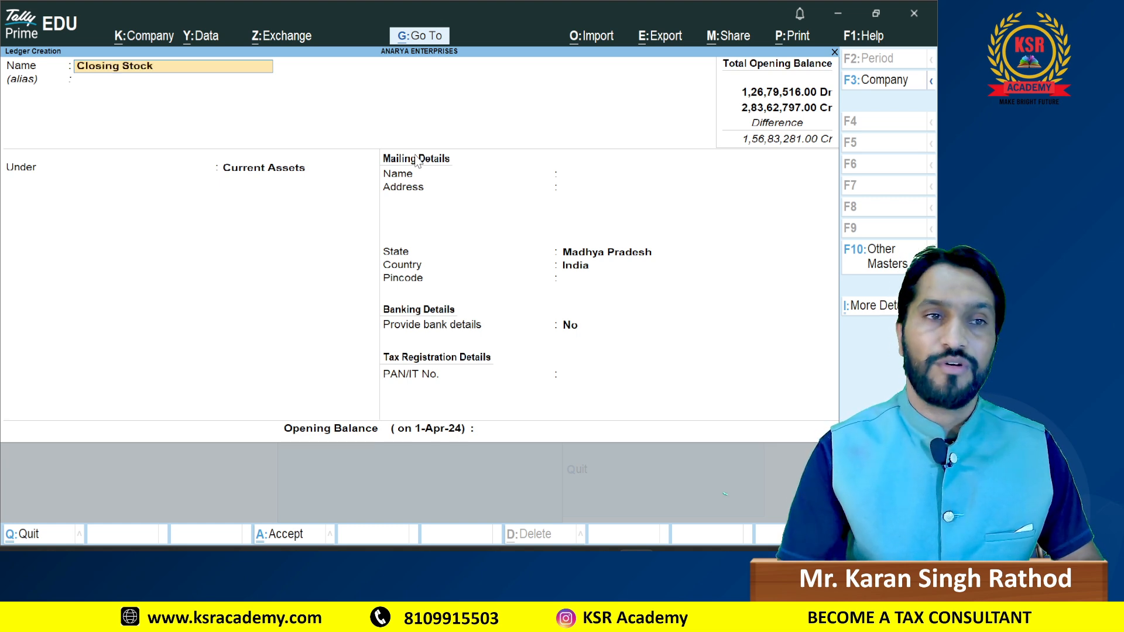
pyautogui.press('Return')
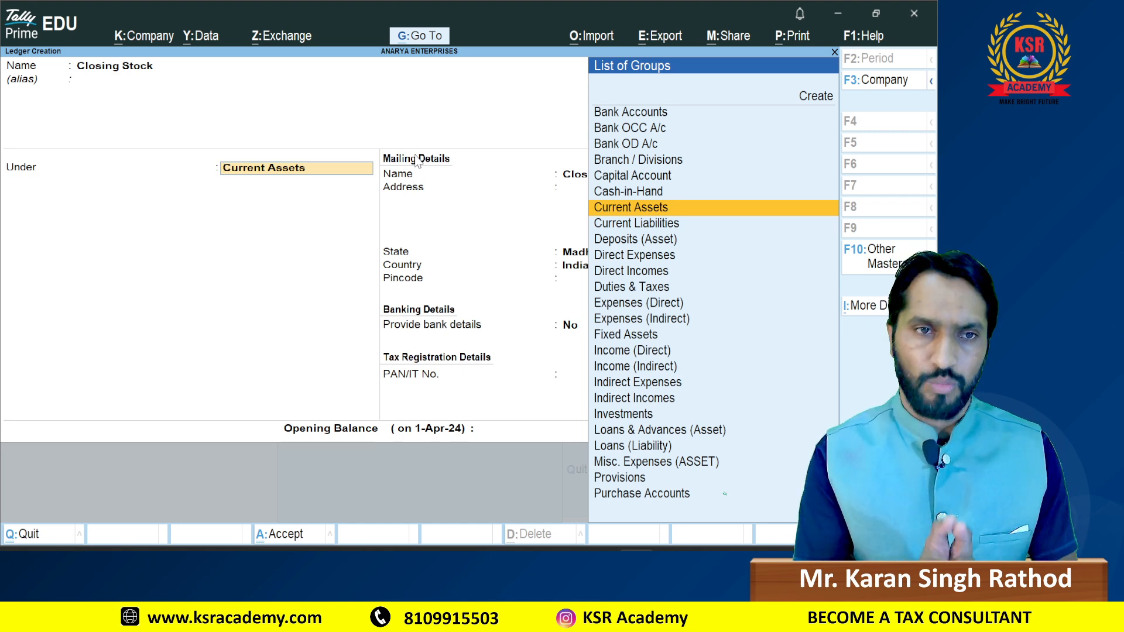
pyautogui.press('Return')
pyautogui.press('Return')
pyautogui.press('Return')
pyautogui.press('Return')
pyautogui.press('Return')
pyautogui.press('Return')
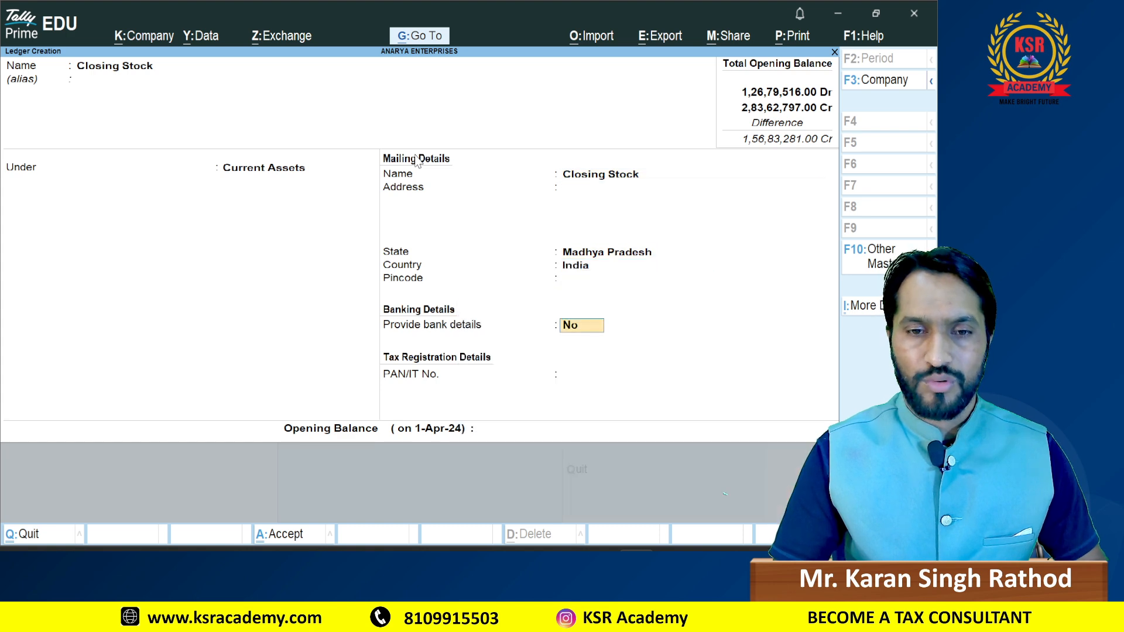
pyautogui.press('Return')
pyautogui.press('Return')
# Step: Check the stock amount in Excel and enter 6,04,772 as the Closing Stock ledger's opening balance
pyautogui.hotkey('alt', 'Tab')
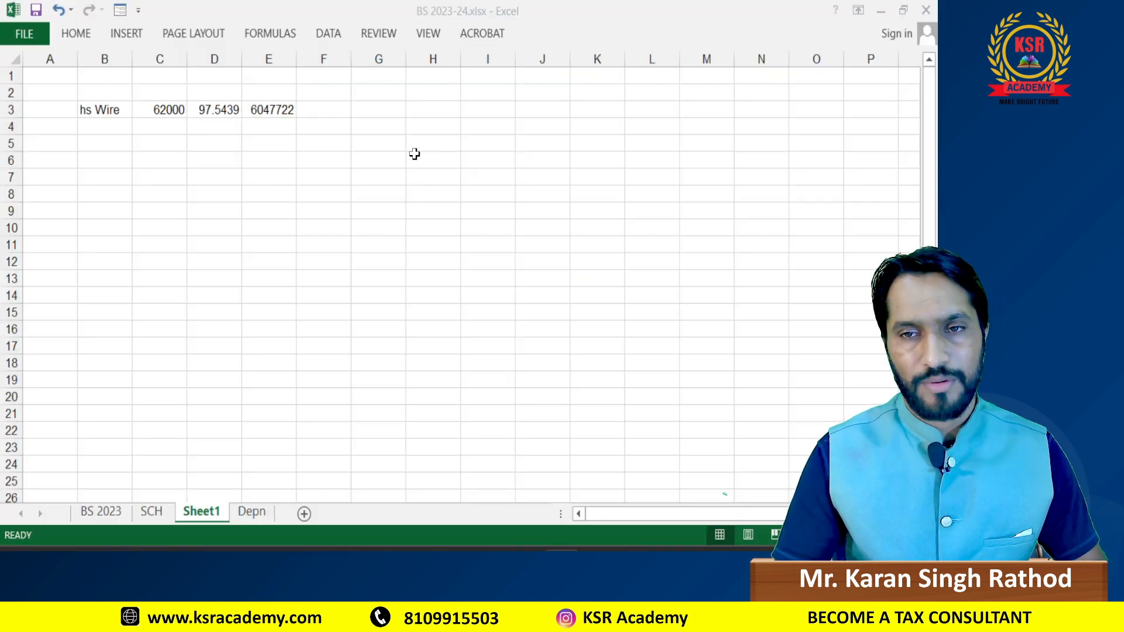
pyautogui.hotkey('alt', 'Tab')
pyautogui.write('6,04,772')
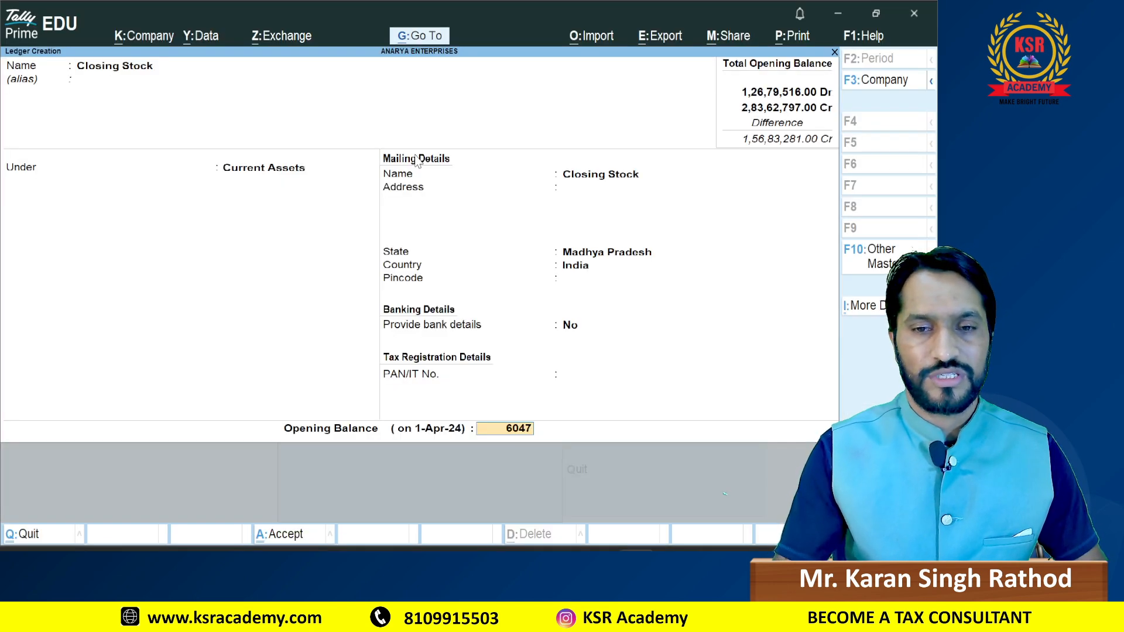
pyautogui.press('Return')
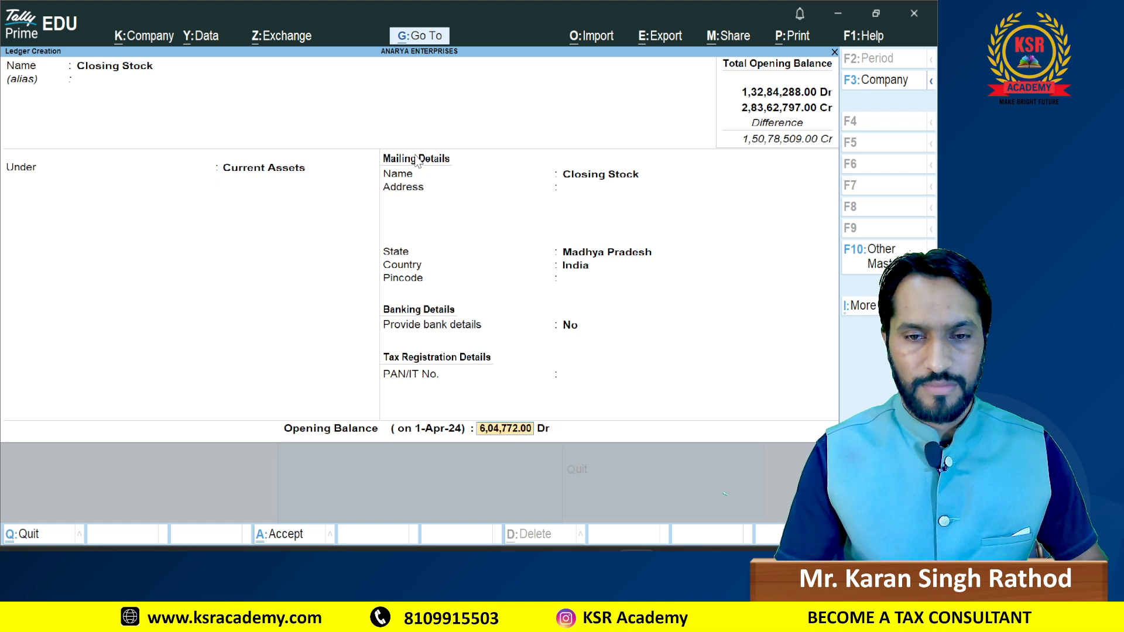
# Step: Compare the opening balance with the Excel stock amount and correct the Closing Stock opening balance to 6047722 Dr
pyautogui.hotkey('alt', 'Tab')
pyautogui.hotkey('alt', 'Tab')
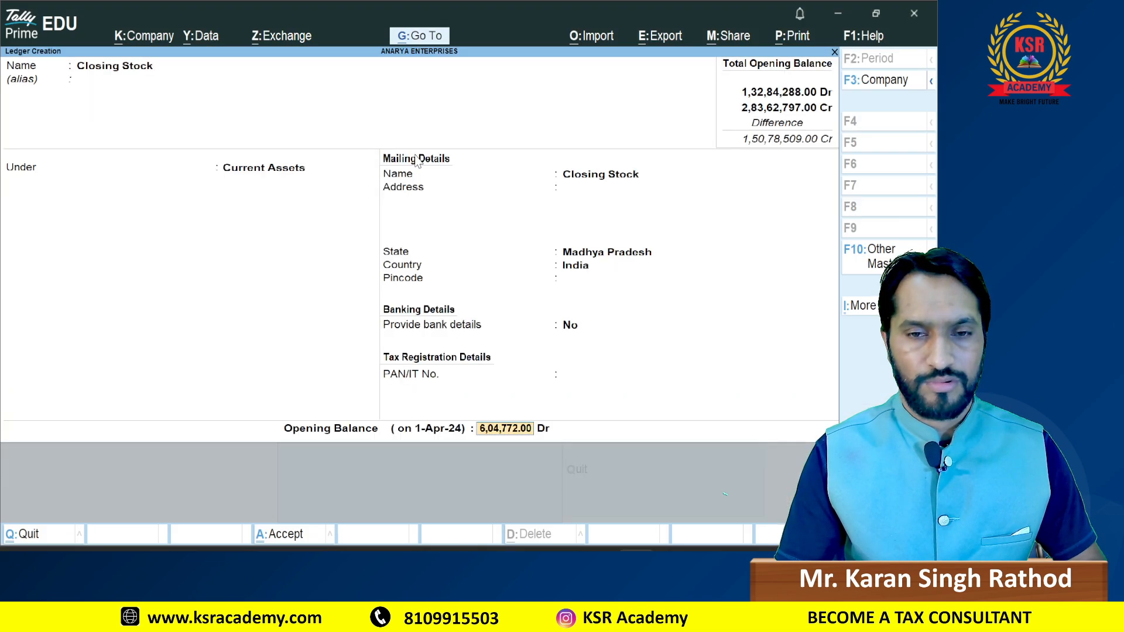
pyautogui.hotkey('alt', 'Tab')
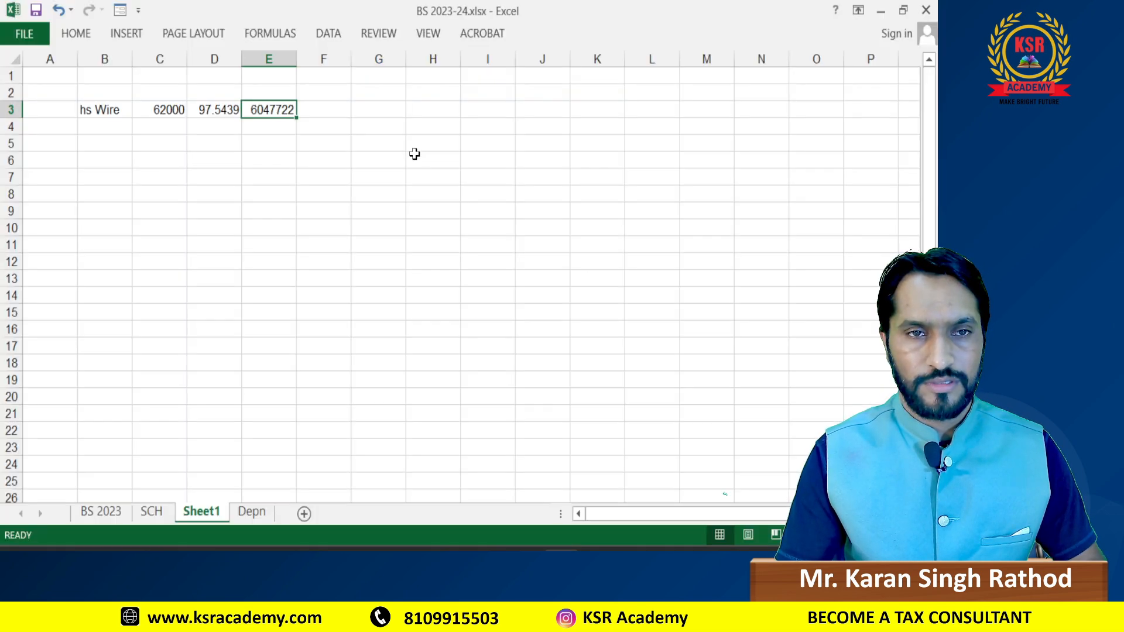
pyautogui.hotkey('alt', 'Tab')
pyautogui.write('60')
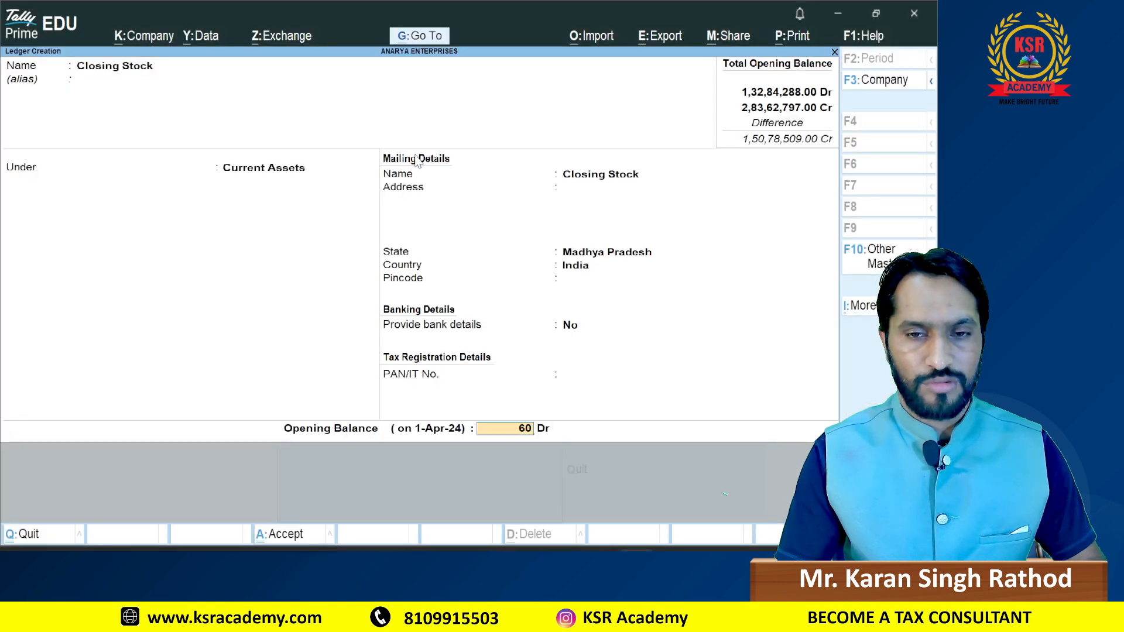
pyautogui.write('477')
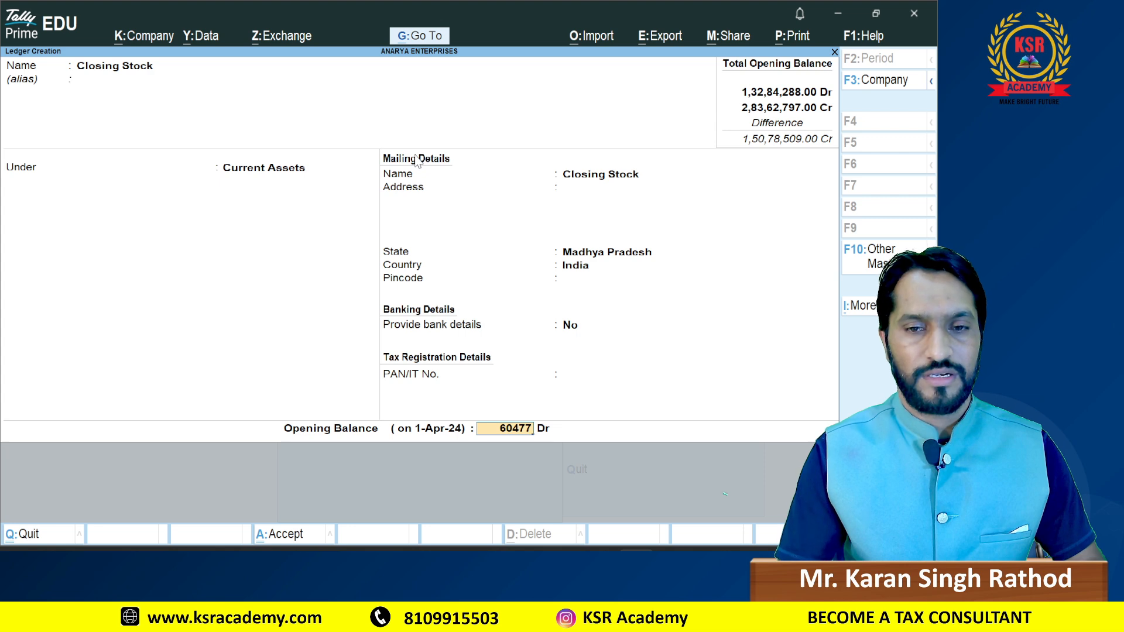
pyautogui.write('22')
pyautogui.press('Return')
pyautogui.hotkey('alt', 'Tab')
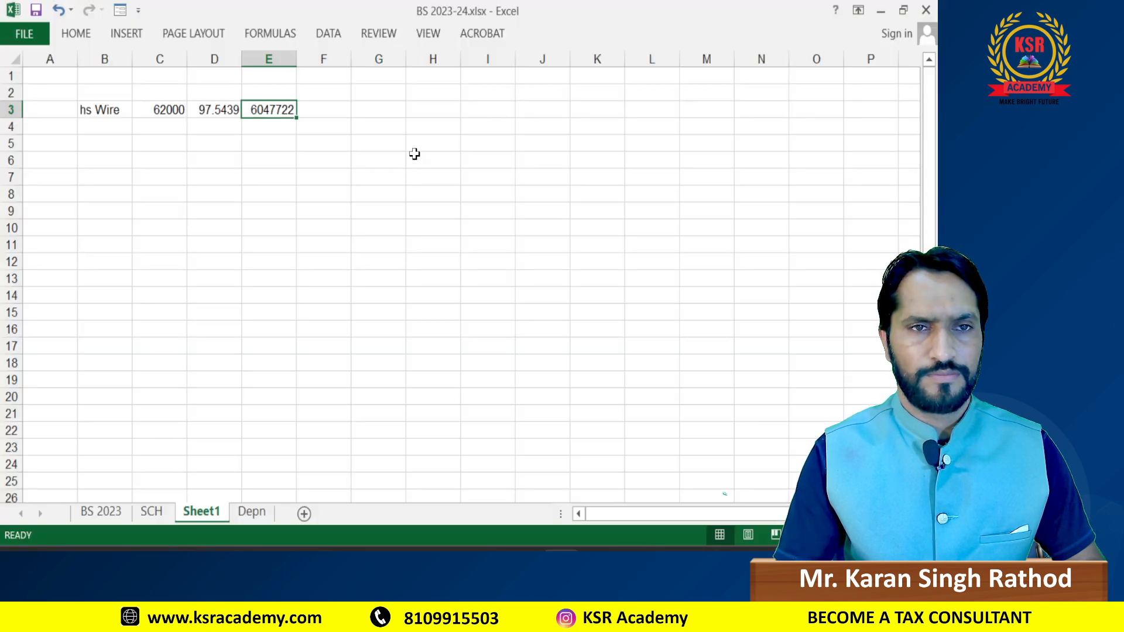
# Step: Switch to Tally Prime and save the Closing Stock ledger with its debit opening balance
pyautogui.hotkey('alt', 'Tab')
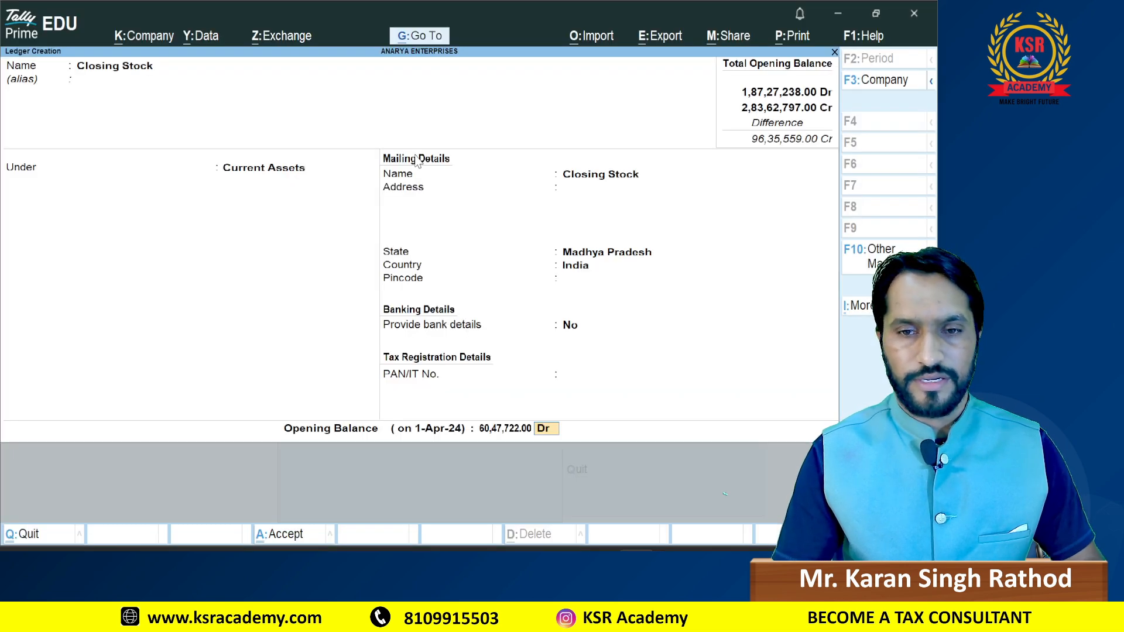
pyautogui.press('Return')
pyautogui.press('Return')
# Step: Review the asset amounts from Fixed Assets to Cash & Cash Equivalents in Excel's BS 2023 sheet and return to Tally Prime
pyautogui.hotkey('alt', 'Tab')
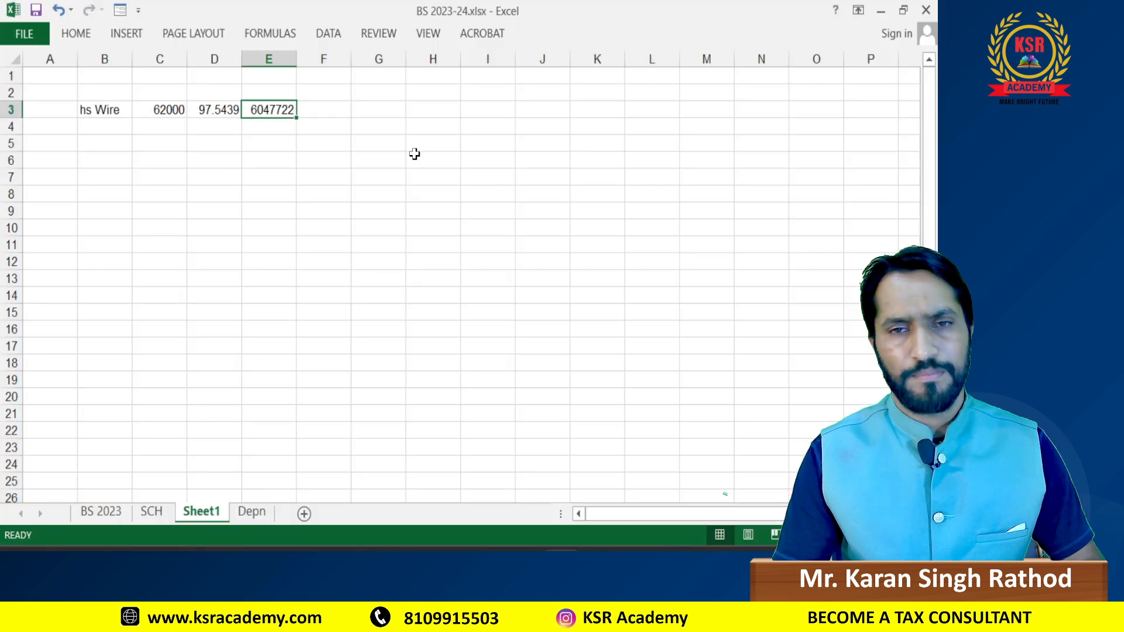
pyautogui.click(101, 512)
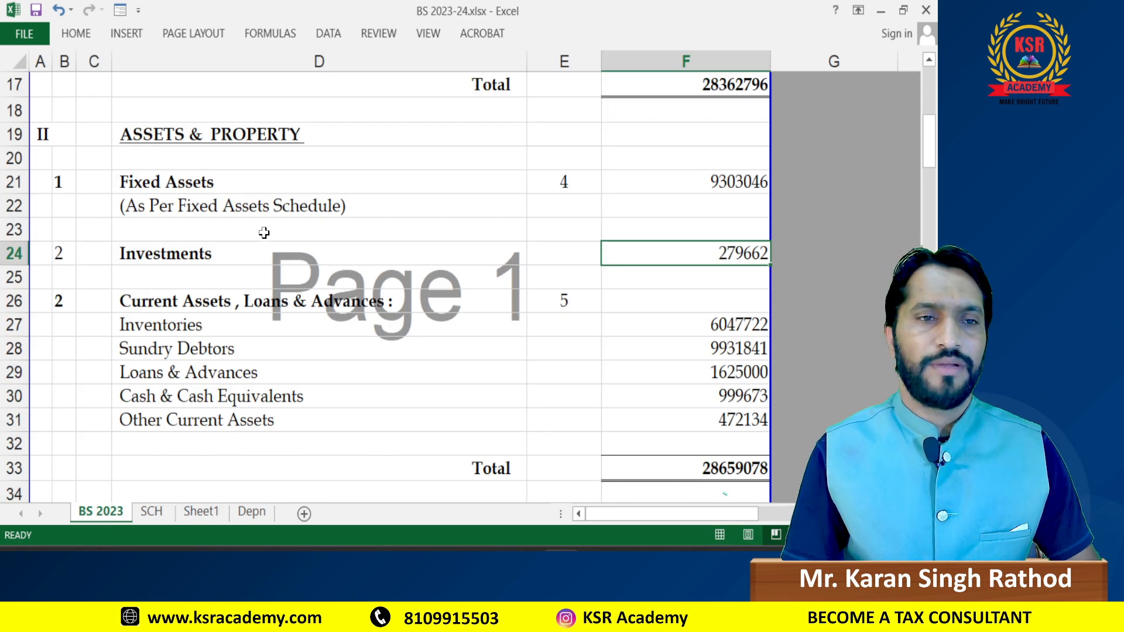
pyautogui.click(729, 188)
pyautogui.click(724, 263)
pyautogui.click(721, 325)
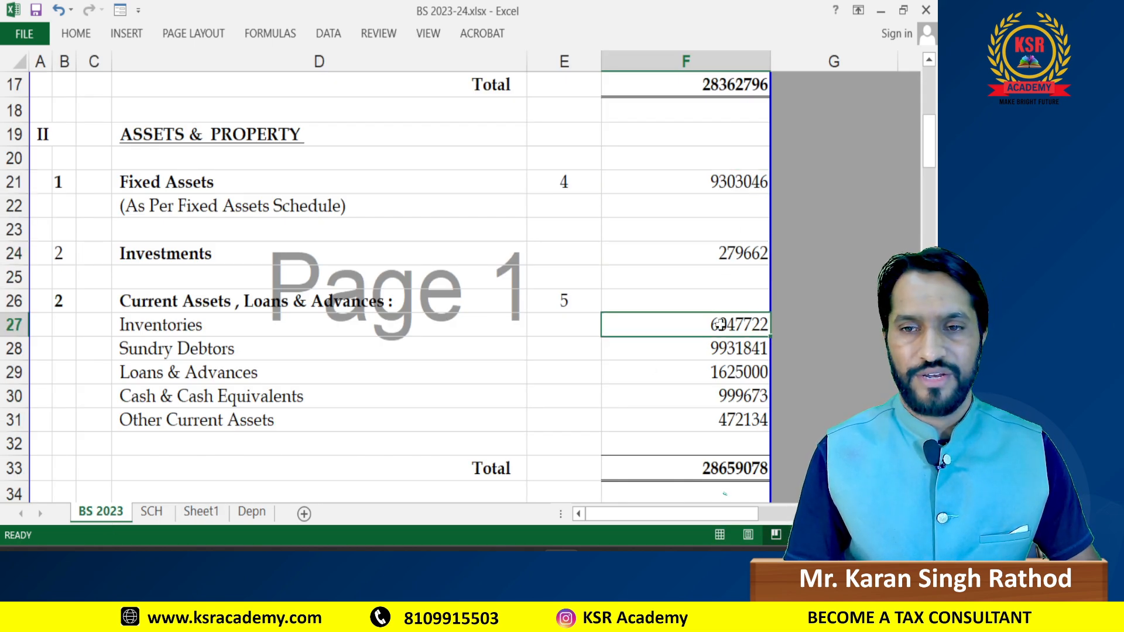
pyautogui.click(695, 375)
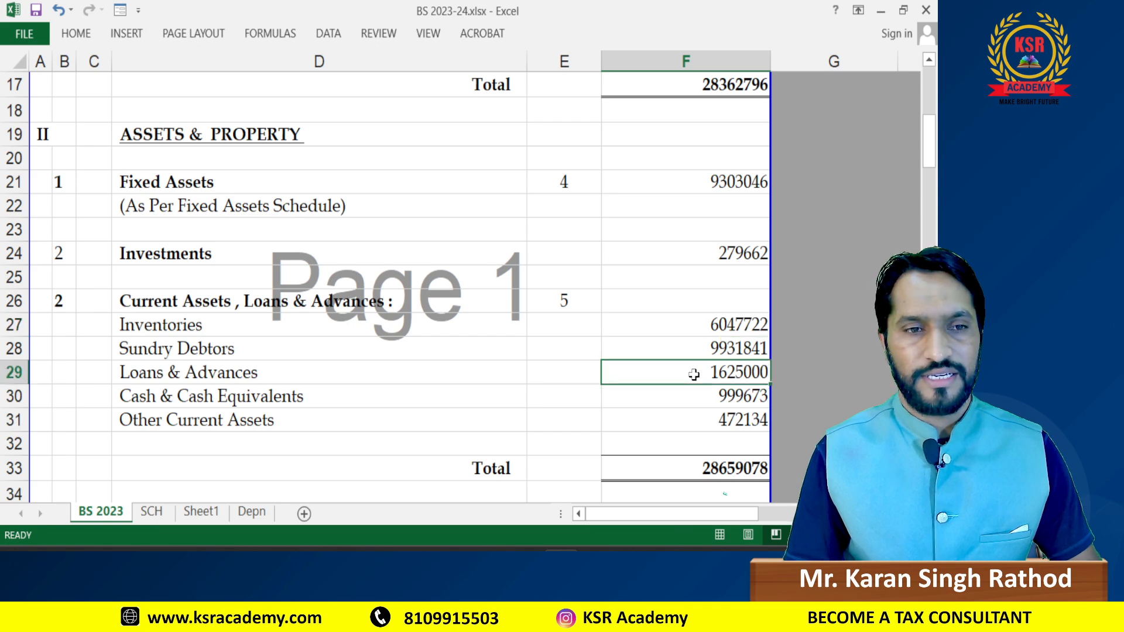
pyautogui.click(699, 397)
pyautogui.click(695, 349)
pyautogui.hotkey('alt', 'Tab')
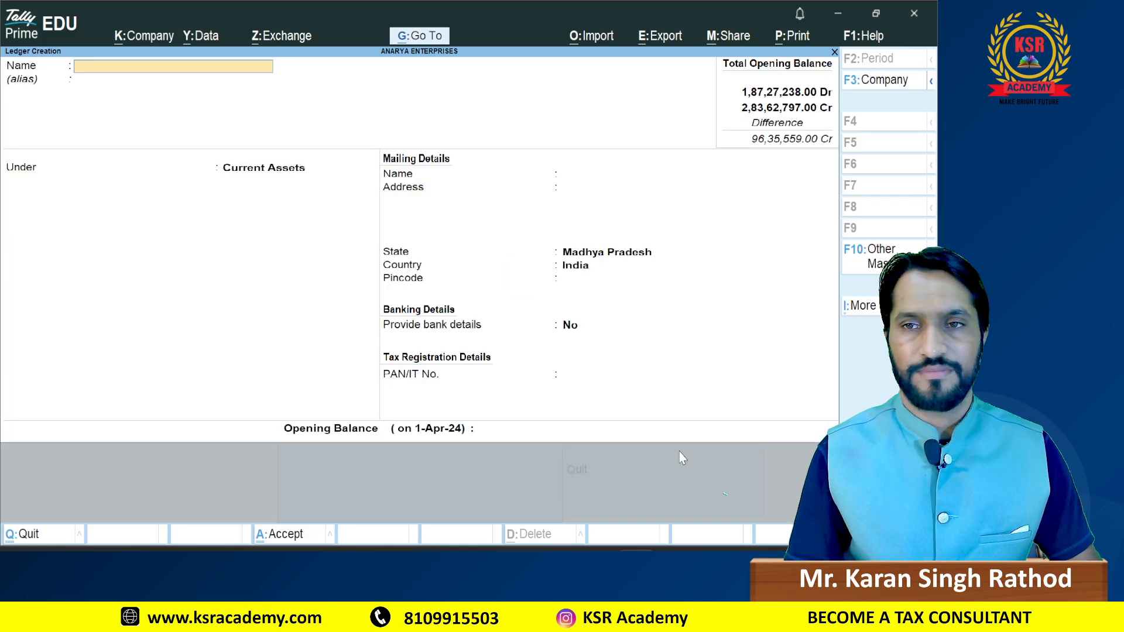
pyautogui.write('Su')
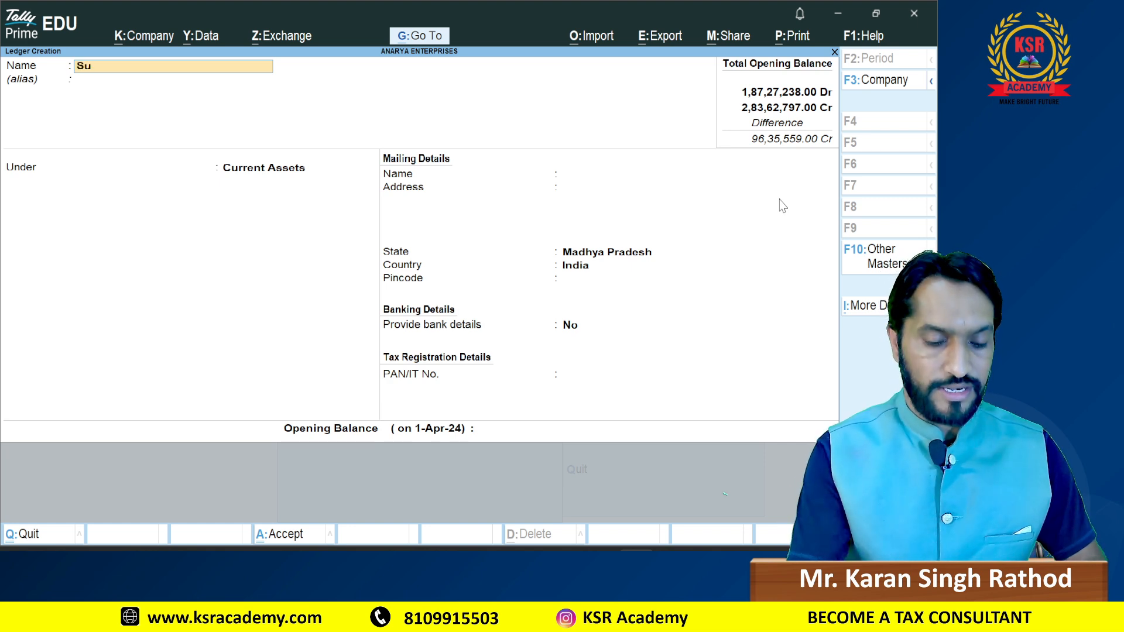
pyautogui.press('BackSpace')
pyautogui.press('BackSpace')
pyautogui.press('BackSpace')
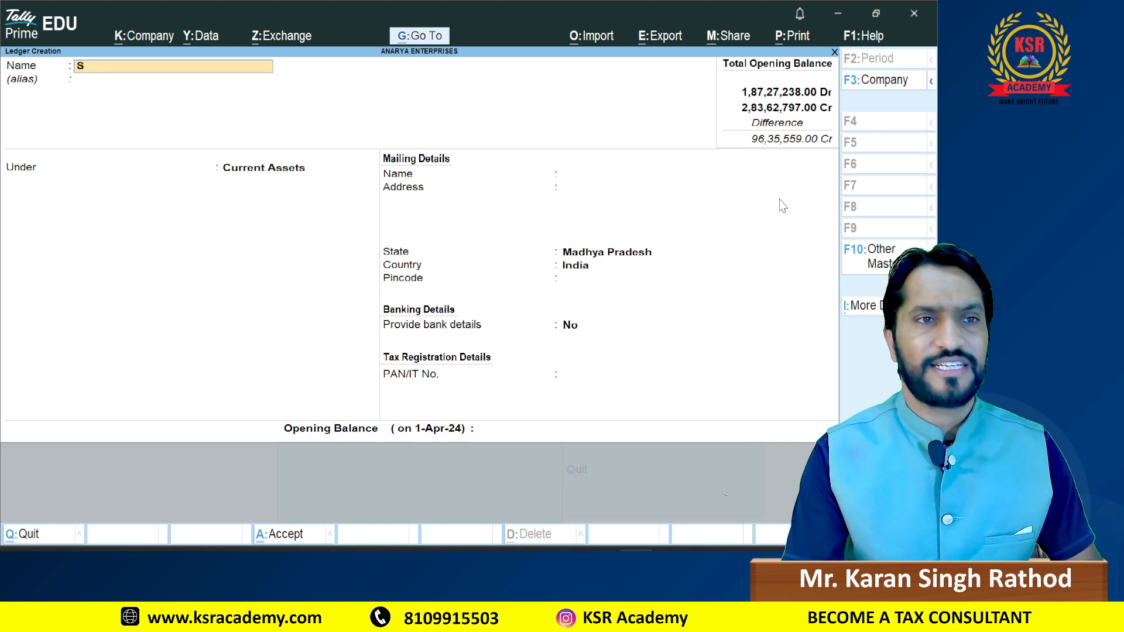
pyautogui.hotkey('alt', 'Tab')
pyautogui.hotkey('alt', 'Tab')
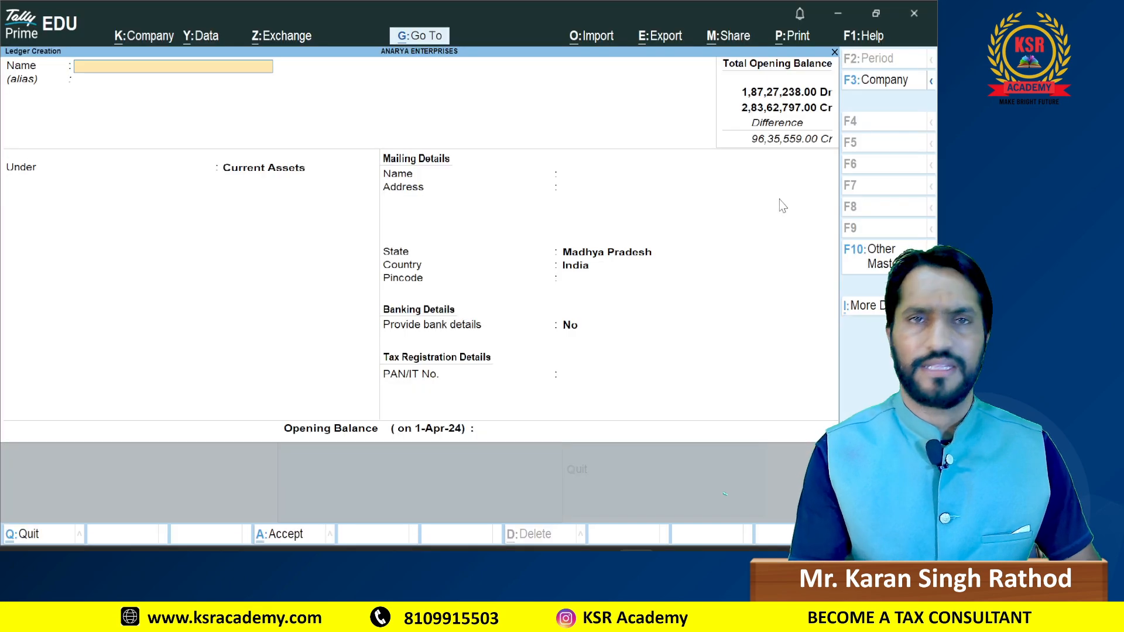
# Step: Enter the debtor's name for the new ledger and place it under Sundry Debtors
pyautogui.write('Mo')
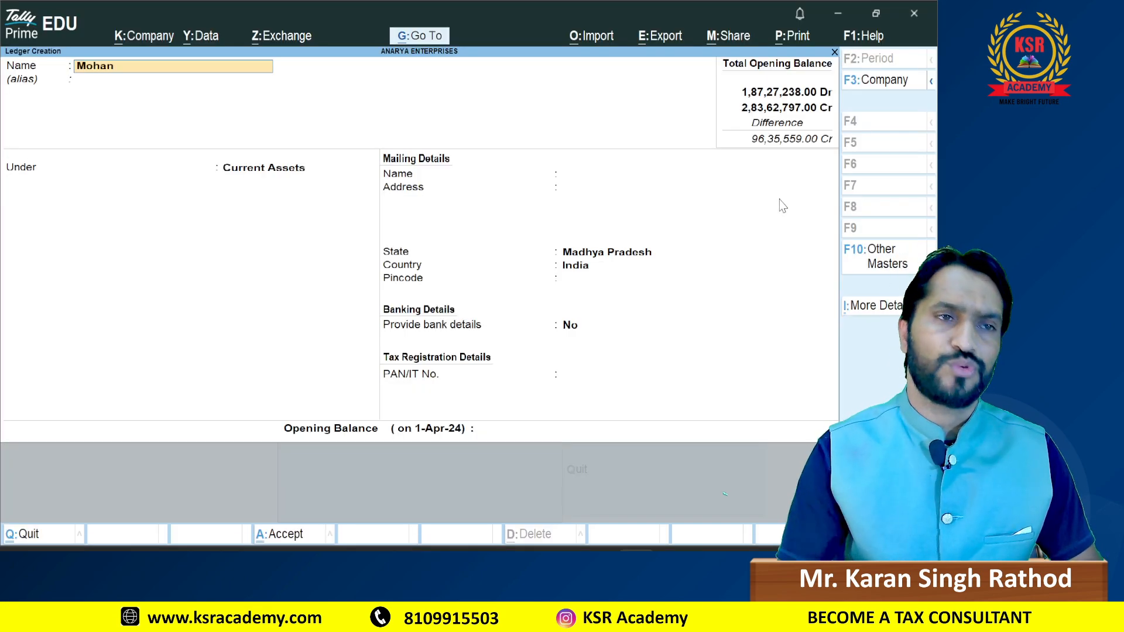
pyautogui.write('han')
pyautogui.press('Return')
pyautogui.press('Return')
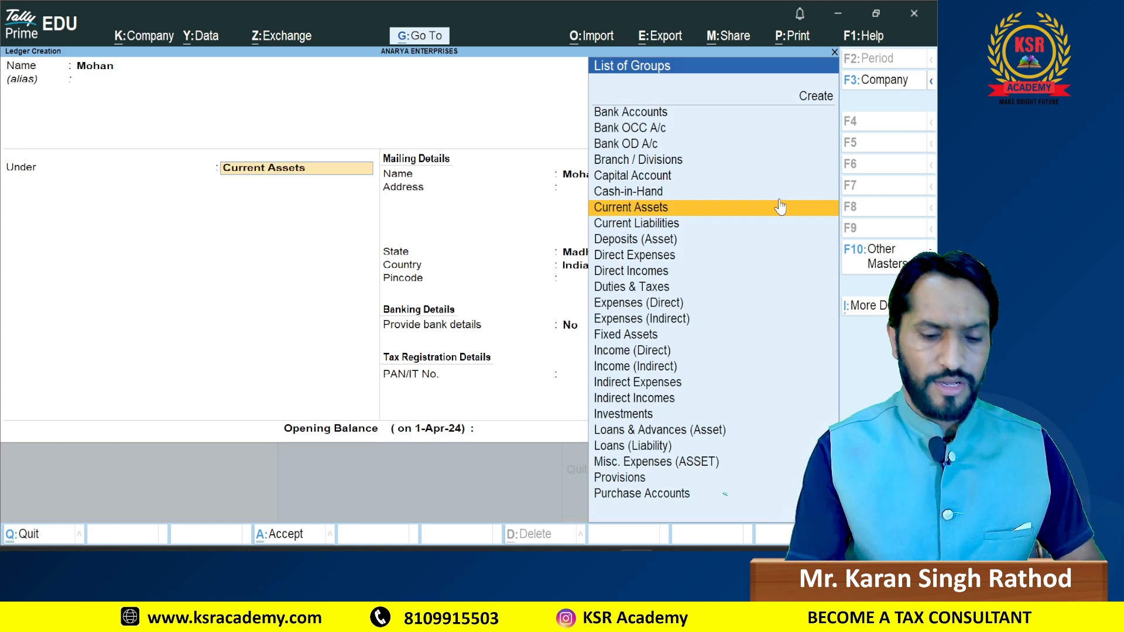
pyautogui.write('Su')
pyautogui.press('Down')
pyautogui.press('Down')
pyautogui.press('Return')
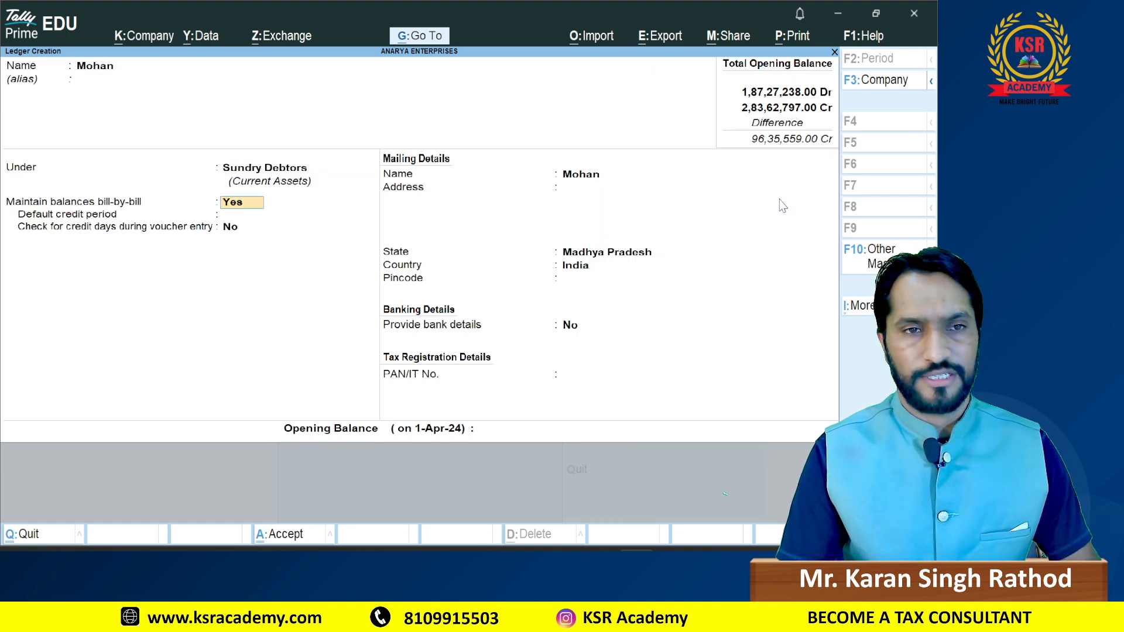
# Step: Turn off bill-by-bill balances for the debtor ledger and keep its mailing, banking and tax details at their defaults
pyautogui.press('n')
pyautogui.press('Return')
pyautogui.press('Return')
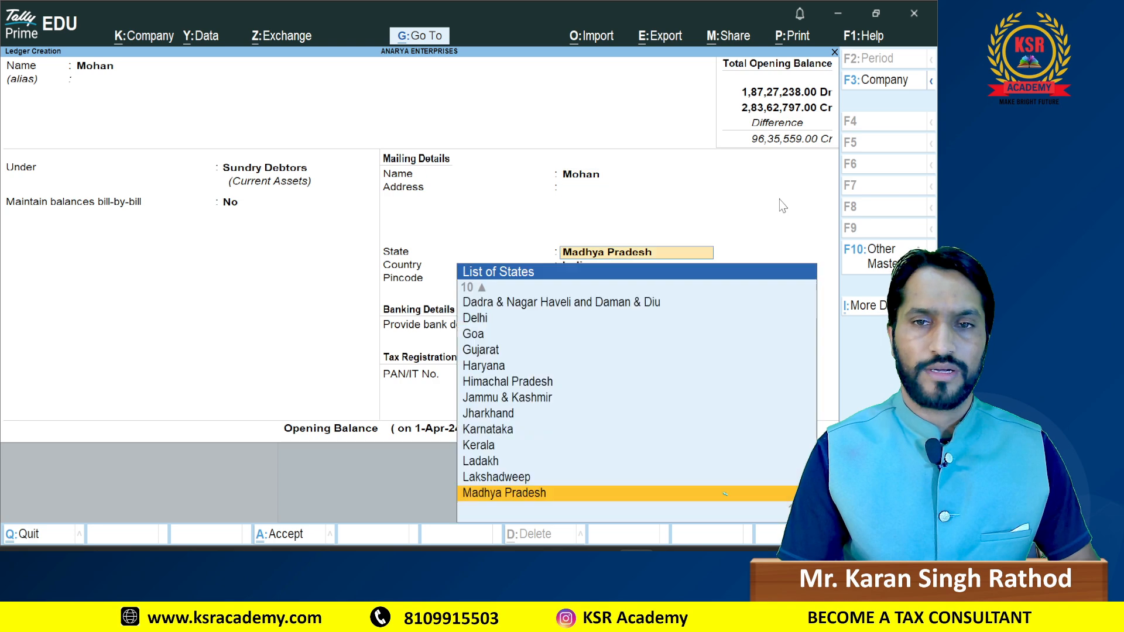
pyautogui.press('Return')
pyautogui.press('Return')
pyautogui.press('Return')
pyautogui.press('Return')
pyautogui.press('Return')
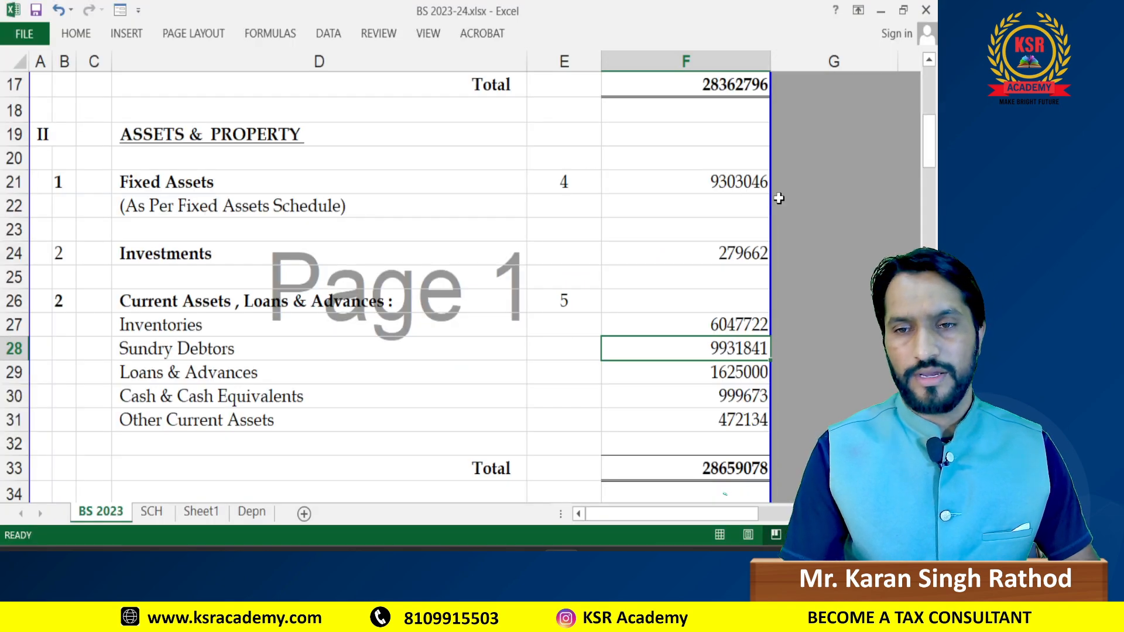
# Step: In Excel's BS 2023 sheet, compare the two balance sheet totals and inspect the formula behind the Sundry Debtors amount
pyautogui.scroll(-1, 745, 293)
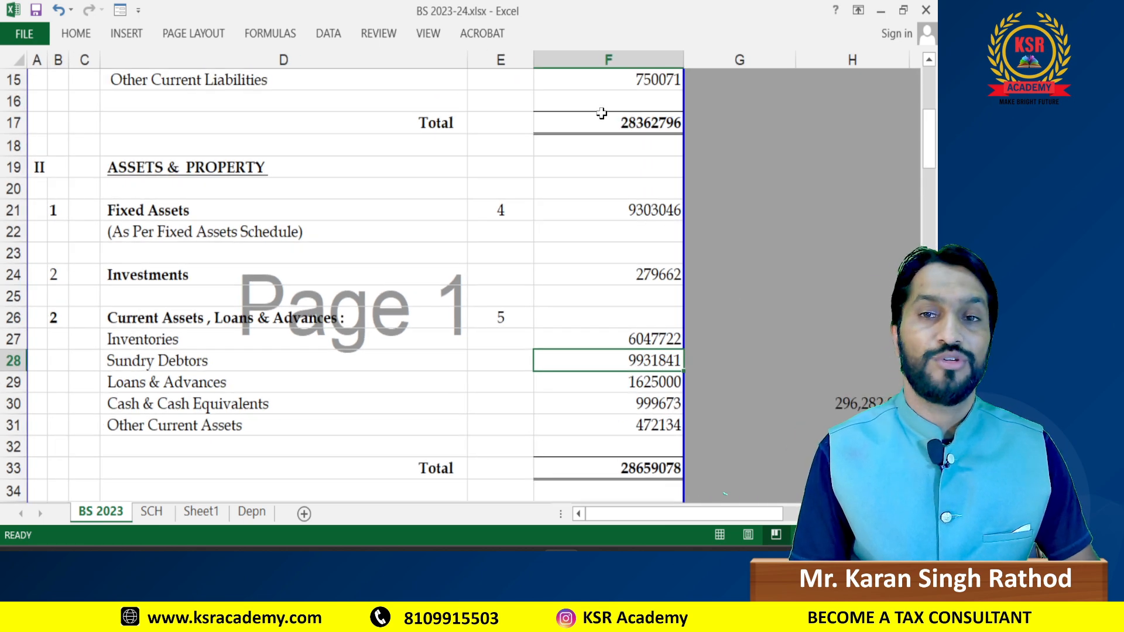
pyautogui.click(603, 114)
pyautogui.click(603, 472)
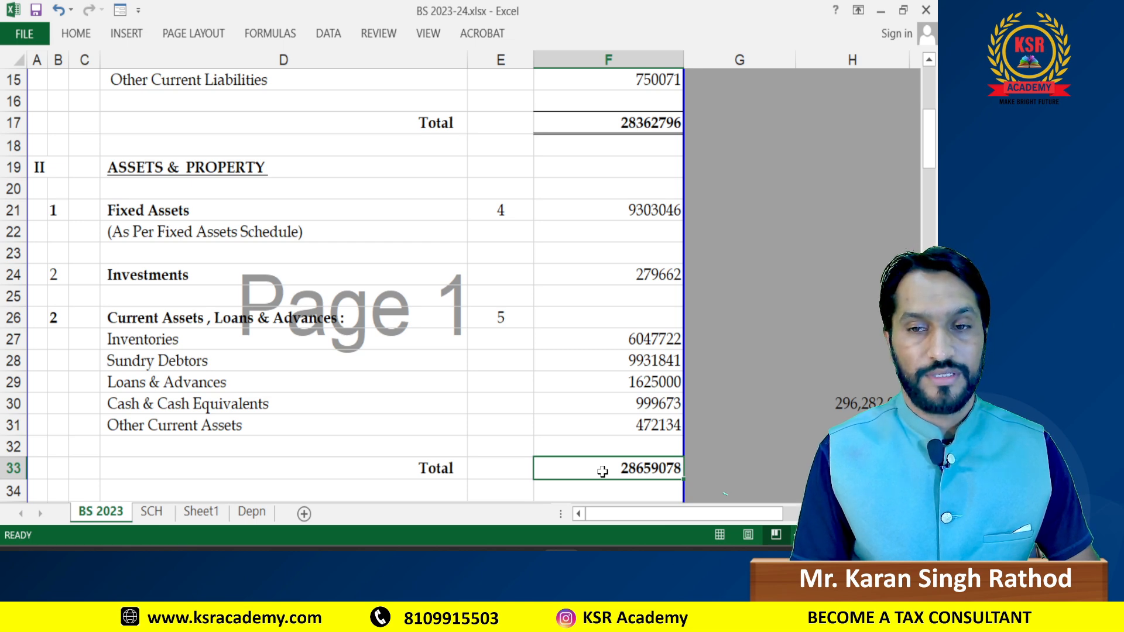
pyautogui.click(624, 366)
pyautogui.doubleClick(625, 363)
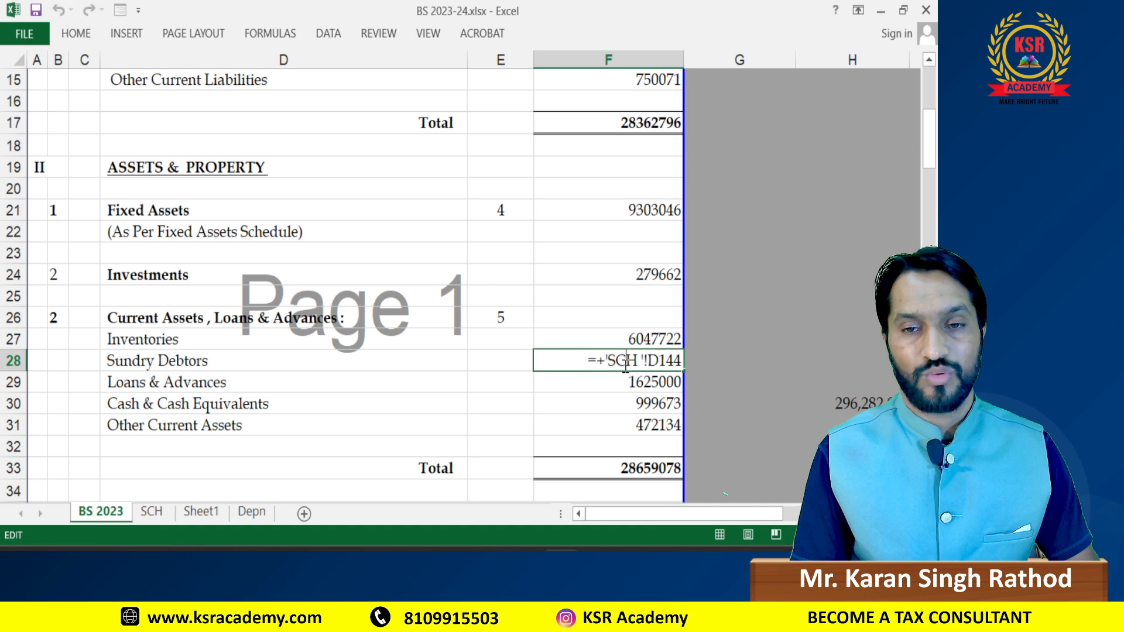
pyautogui.press('Escape')
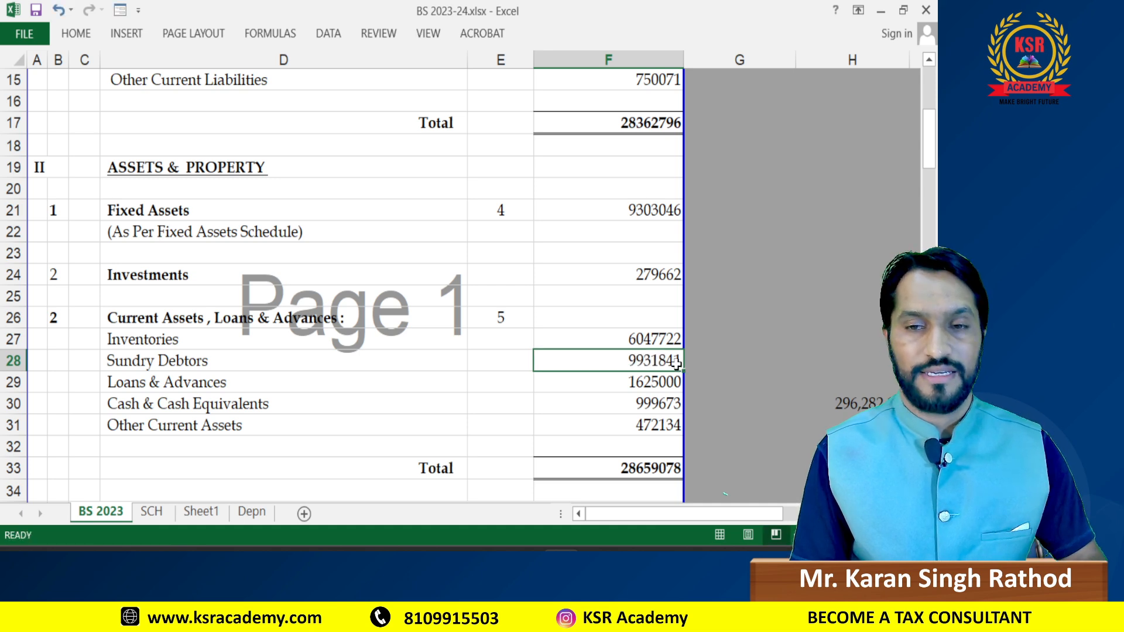
# Step: Try to subtract BS 2023 cell H30 from the Sundry Debtors subtotal in SCH cell D144, and undo the change
pyautogui.click(153, 513)
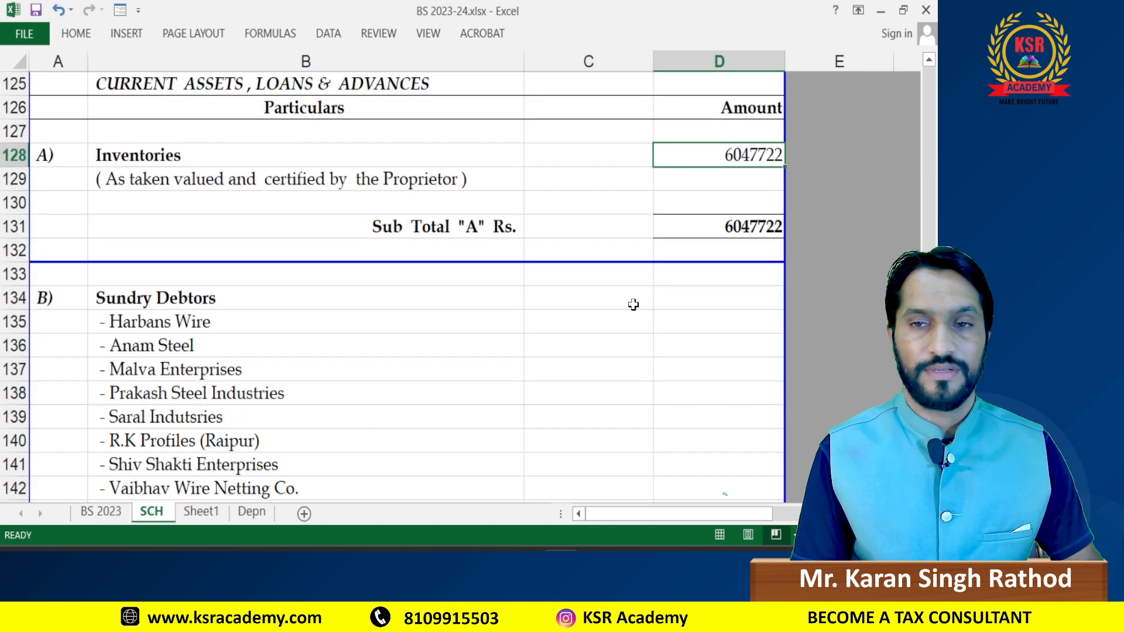
pyautogui.scroll(-2, 625, 302)
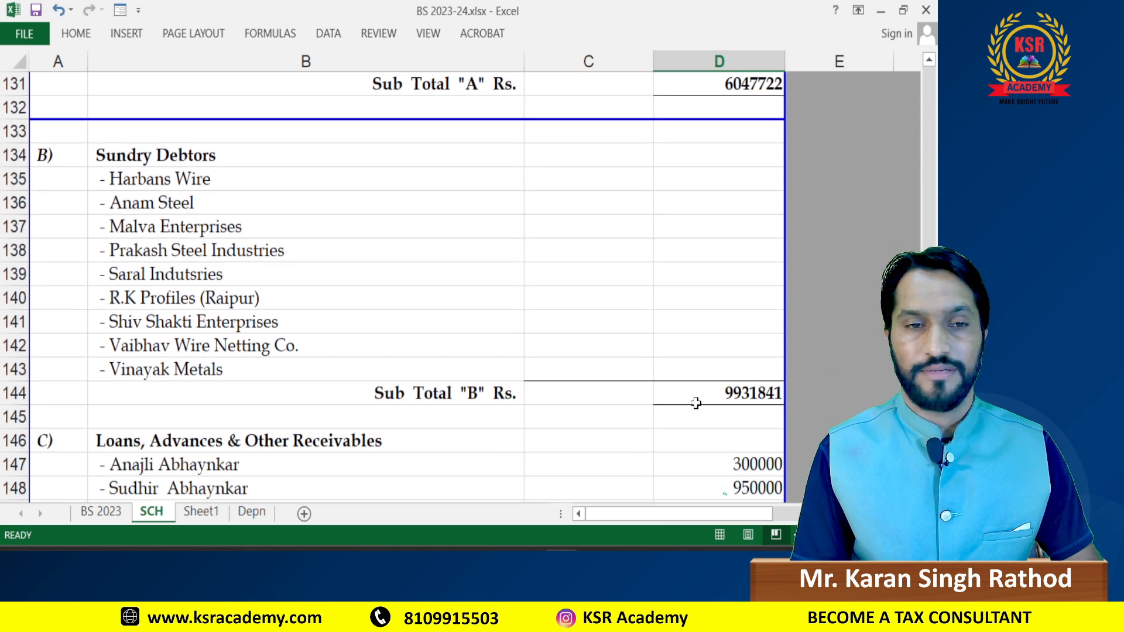
pyautogui.click(696, 404)
pyautogui.doubleClick(710, 392)
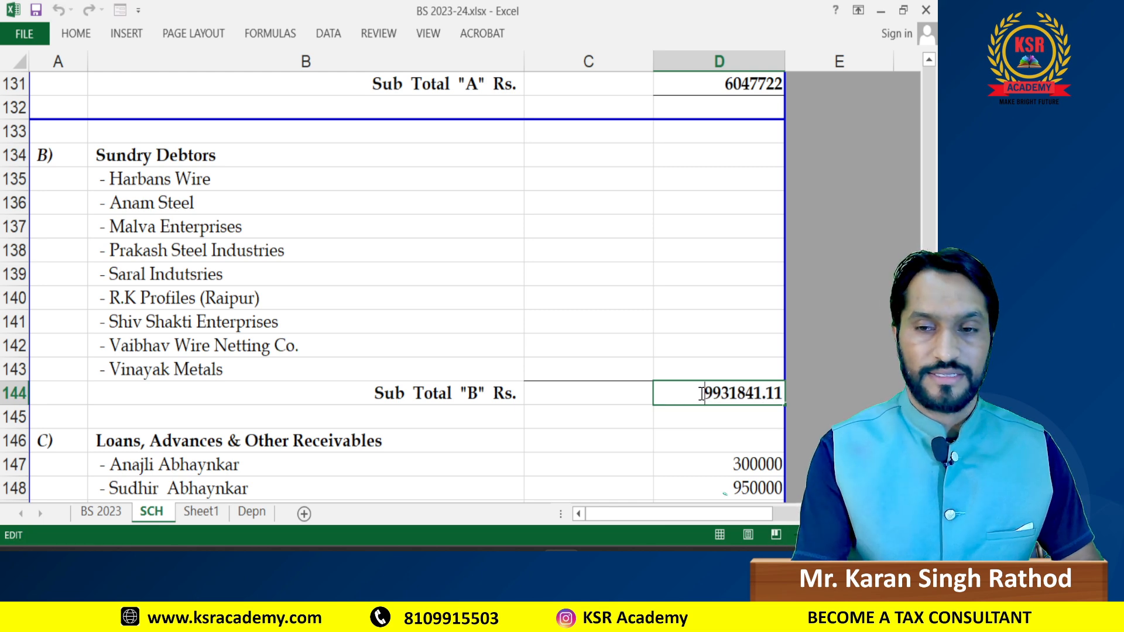
pyautogui.write('=')
pyautogui.press('Right')
pyautogui.press('Right')
pyautogui.press('Right')
pyautogui.press('Right')
pyautogui.press('Right')
pyautogui.press('Right')
pyautogui.press('Right')
pyautogui.press('Right')
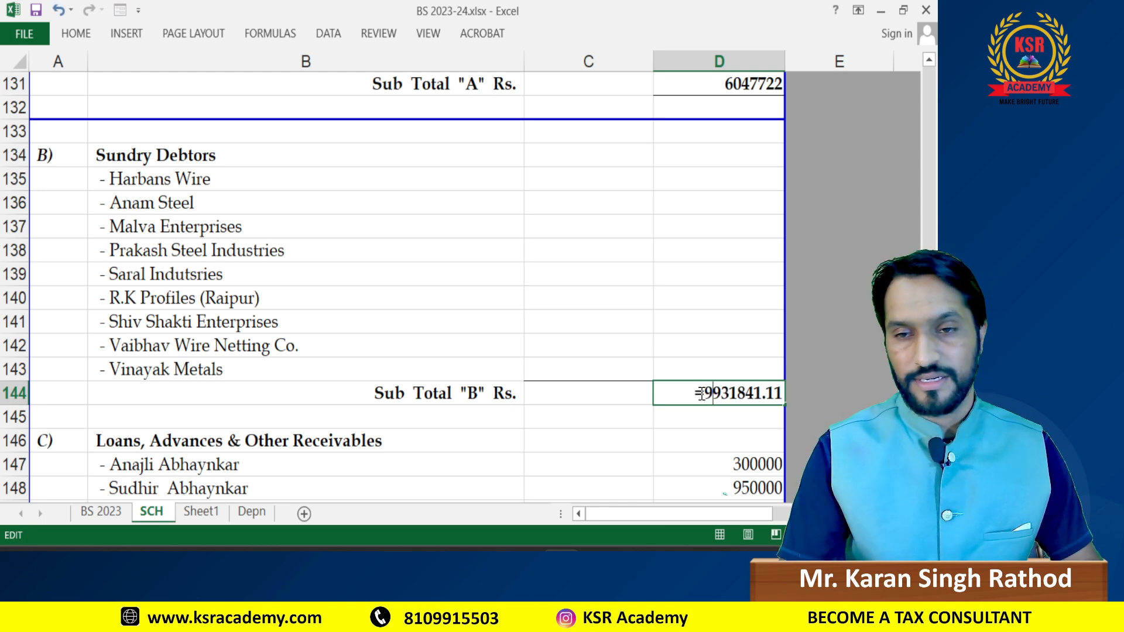
pyautogui.press('Right')
pyautogui.press('Right')
pyautogui.write('-')
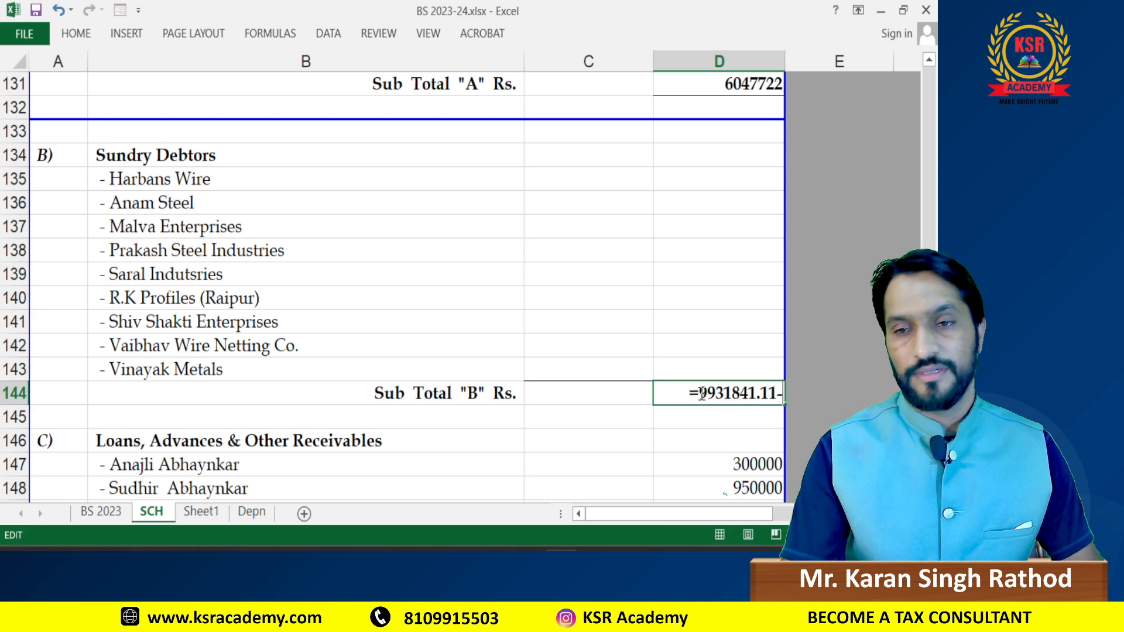
pyautogui.click(101, 512)
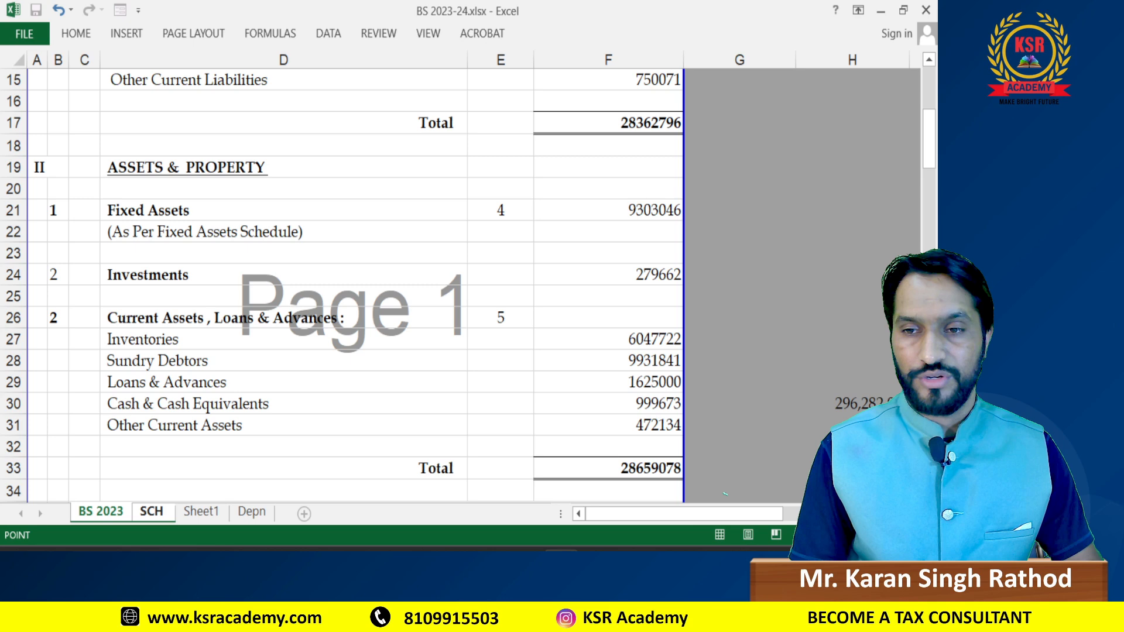
pyautogui.click(866, 404)
pyautogui.press('Return')
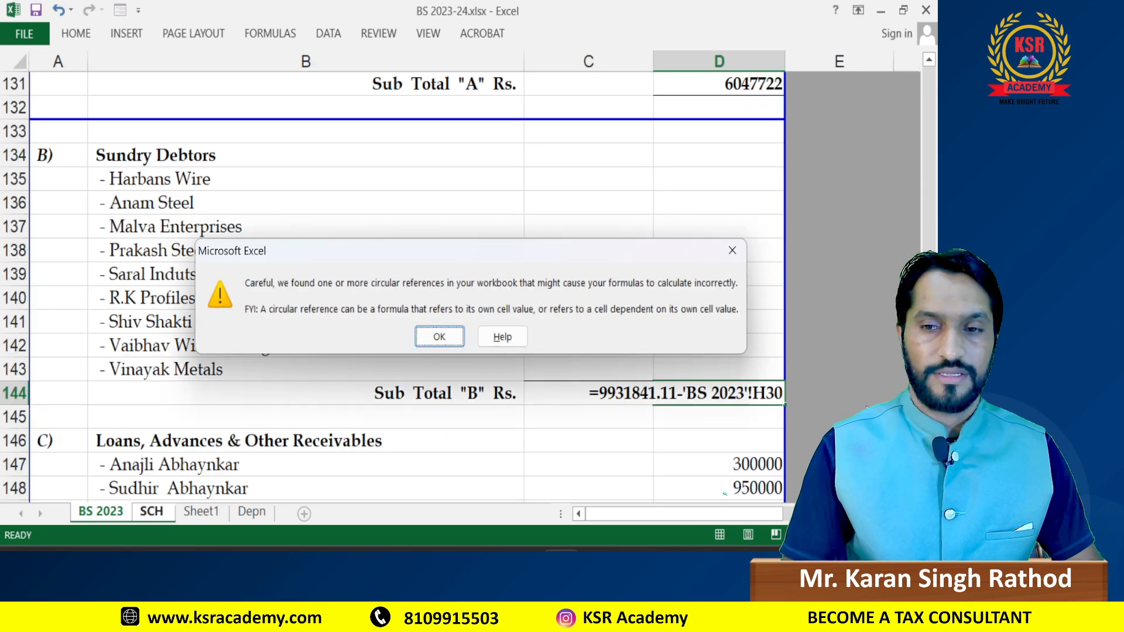
pyautogui.press('Return')
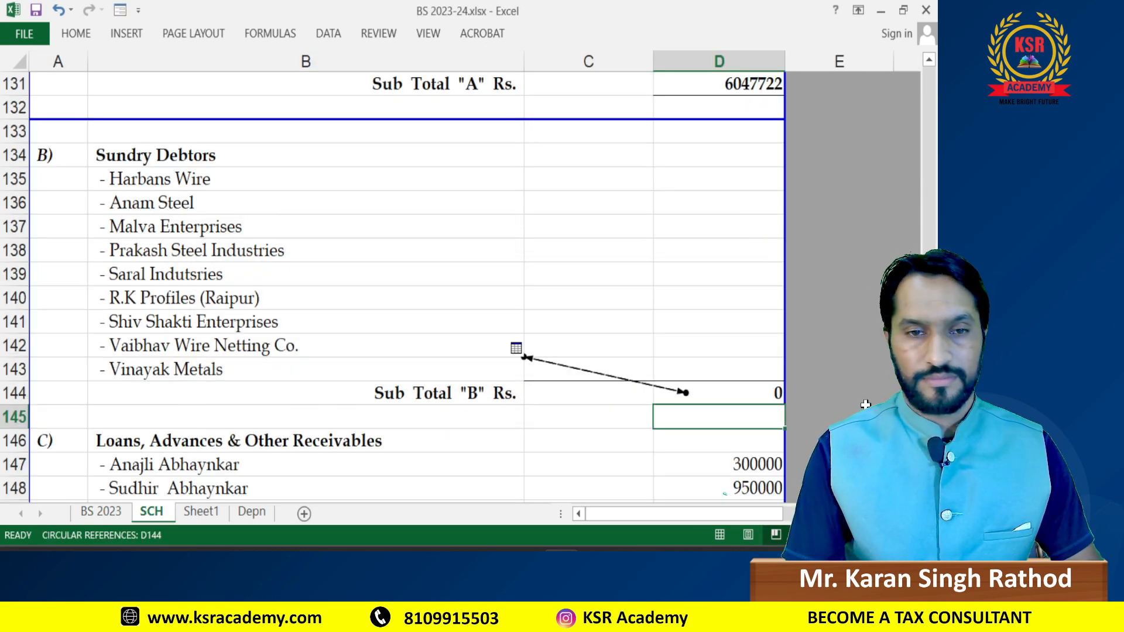
pyautogui.press('Up')
pyautogui.hotkey('ctrl', 'z')
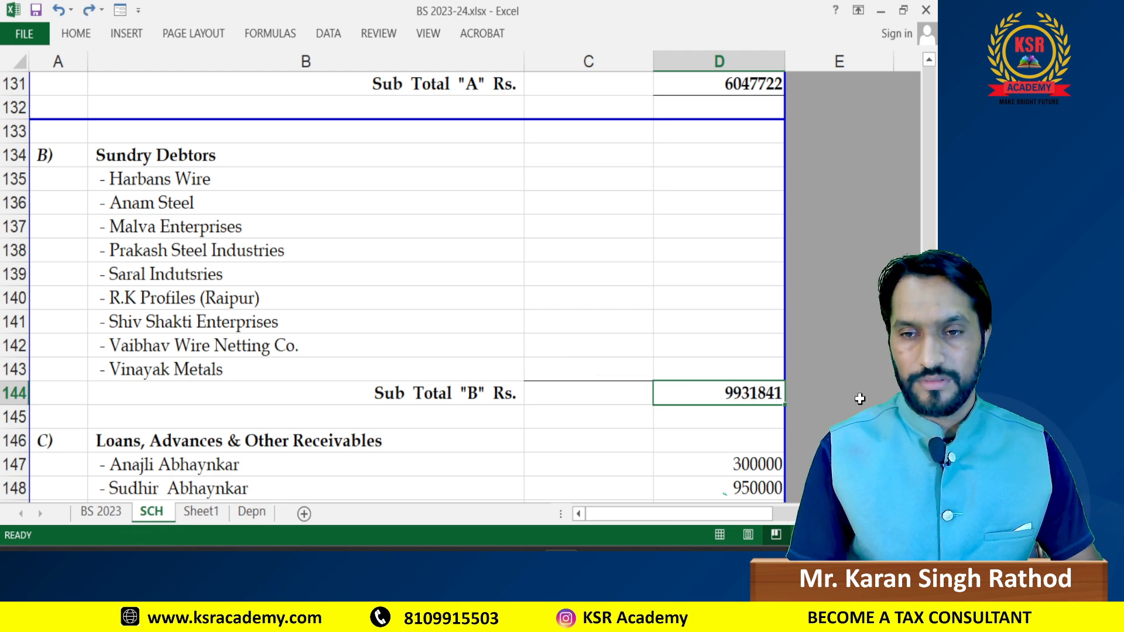
# Step: Enter a formula in BS 2023 cell H28, in the Sundry Debtors row, that returns the difference held in H30
pyautogui.click(855, 396)
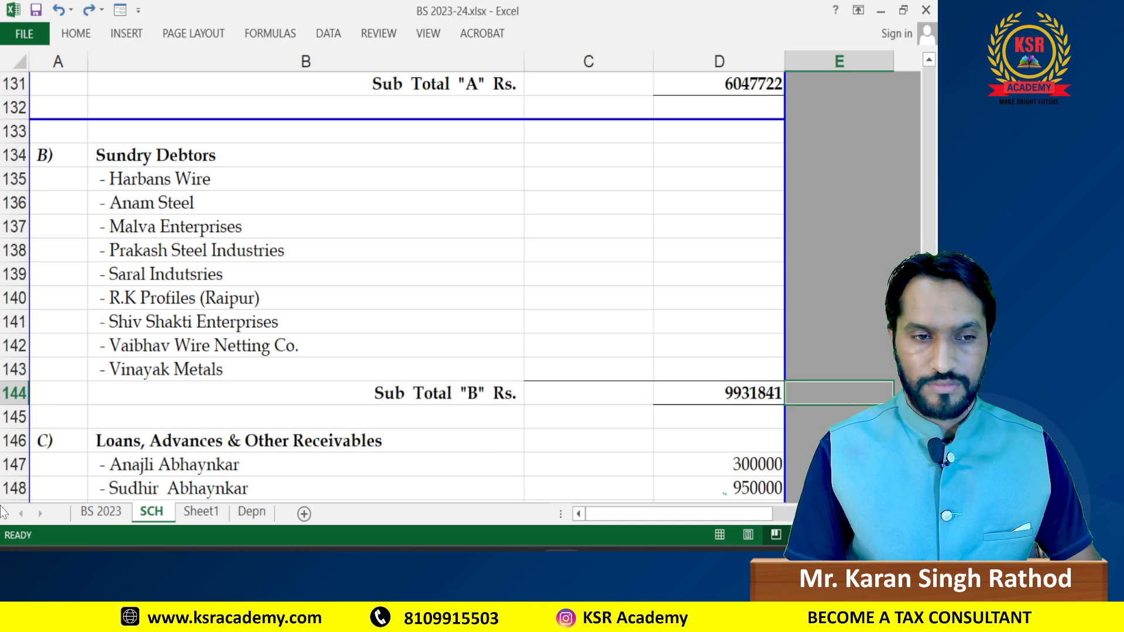
pyautogui.click(120, 514)
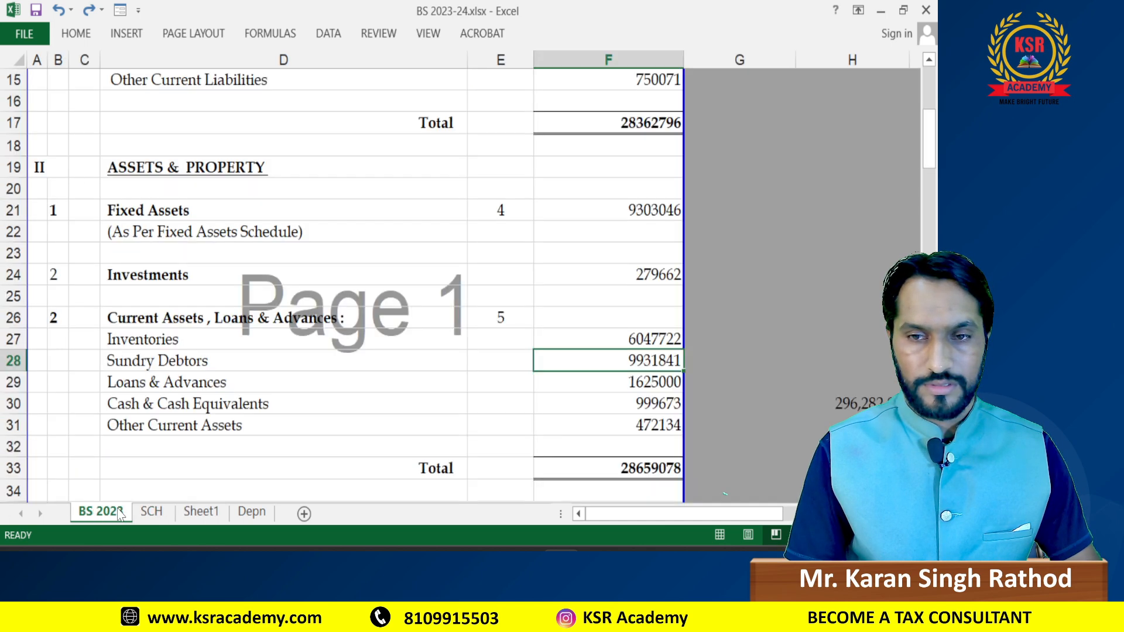
pyautogui.click(794, 356)
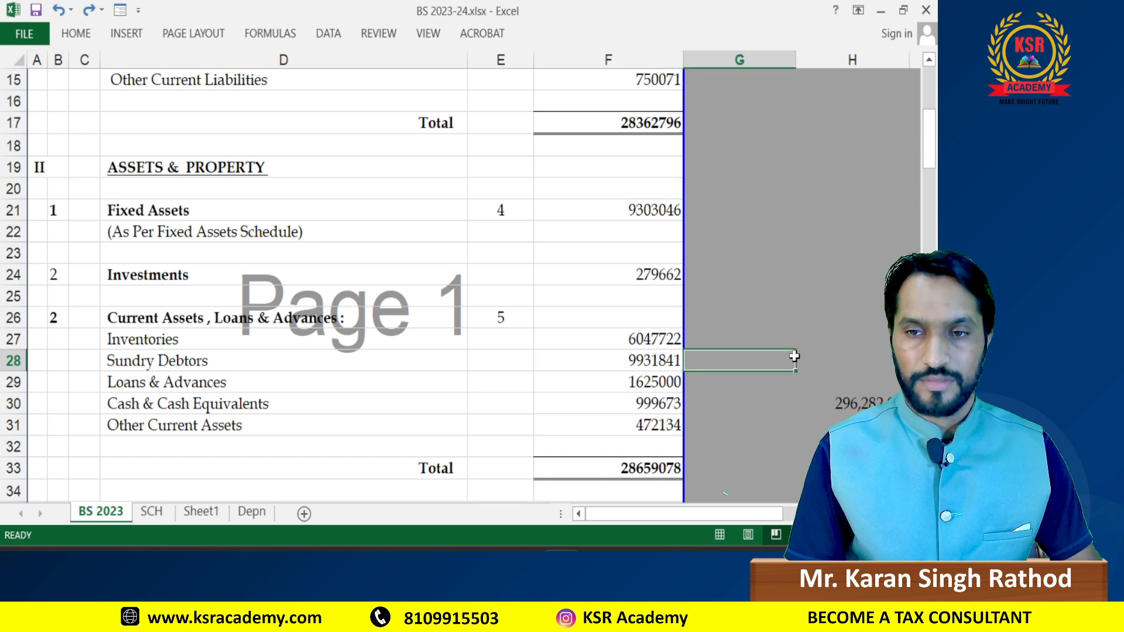
pyautogui.click(830, 354)
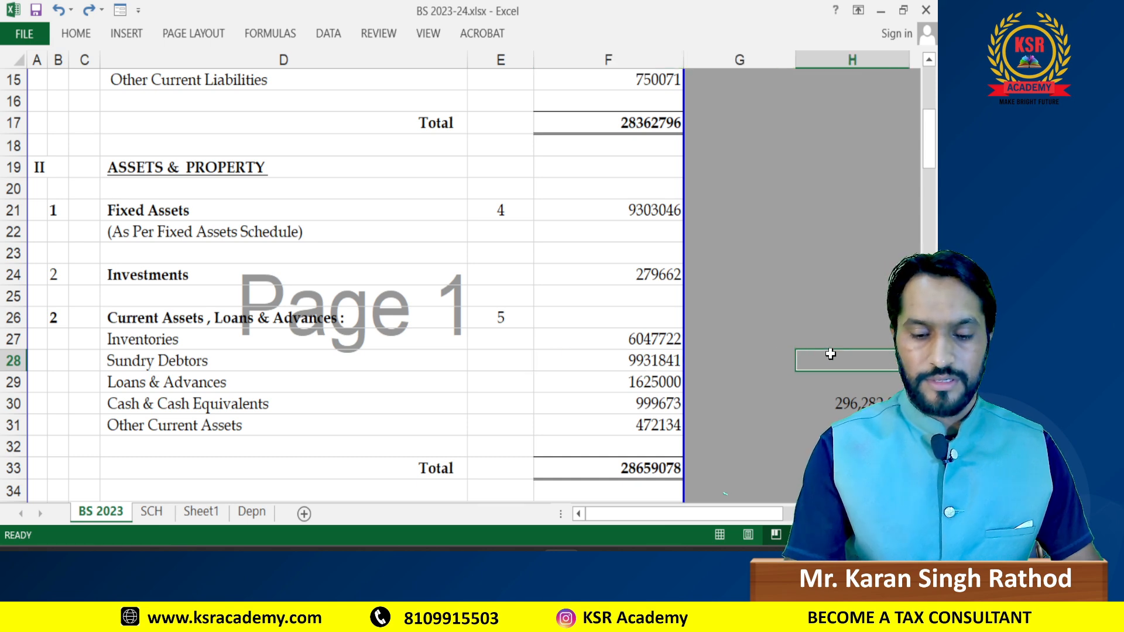
pyautogui.write('=')
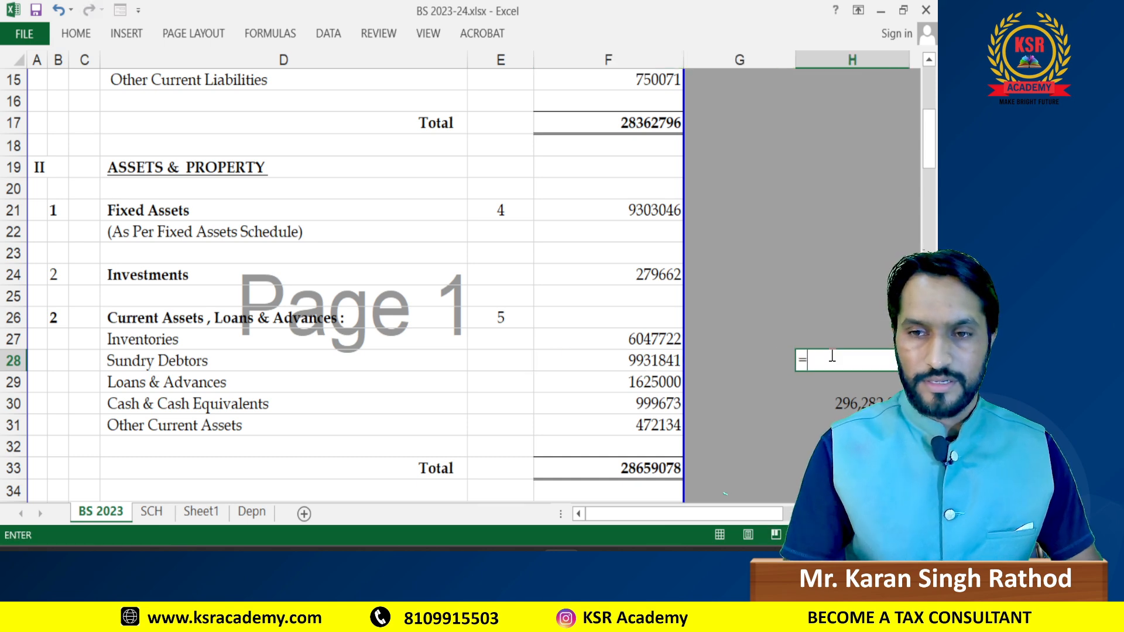
pyautogui.click(626, 363)
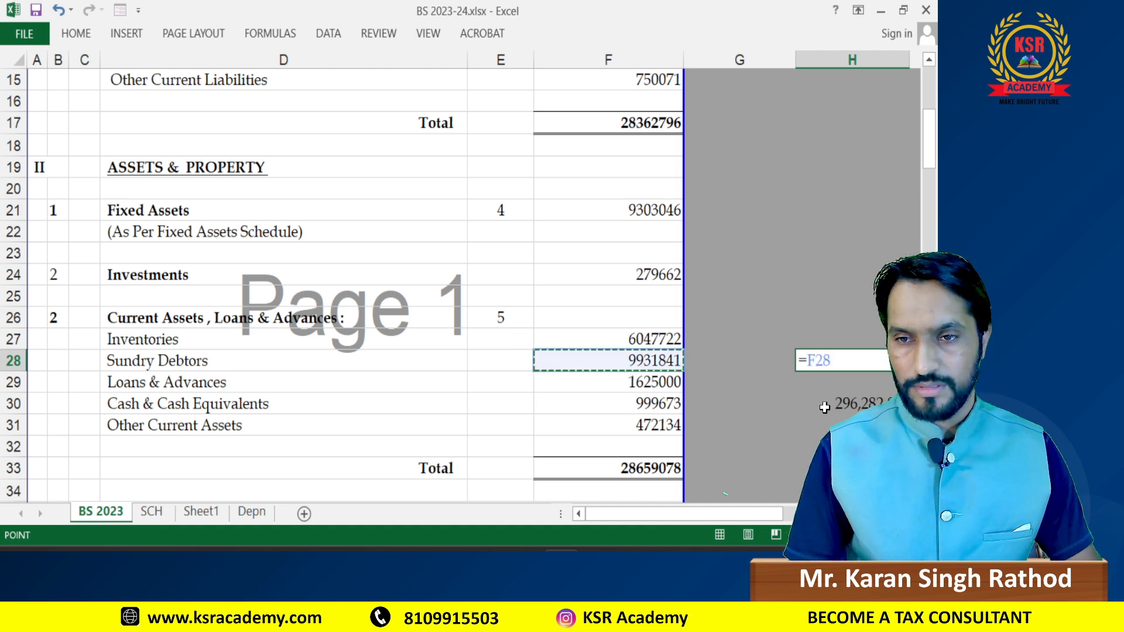
pyautogui.press('Return')
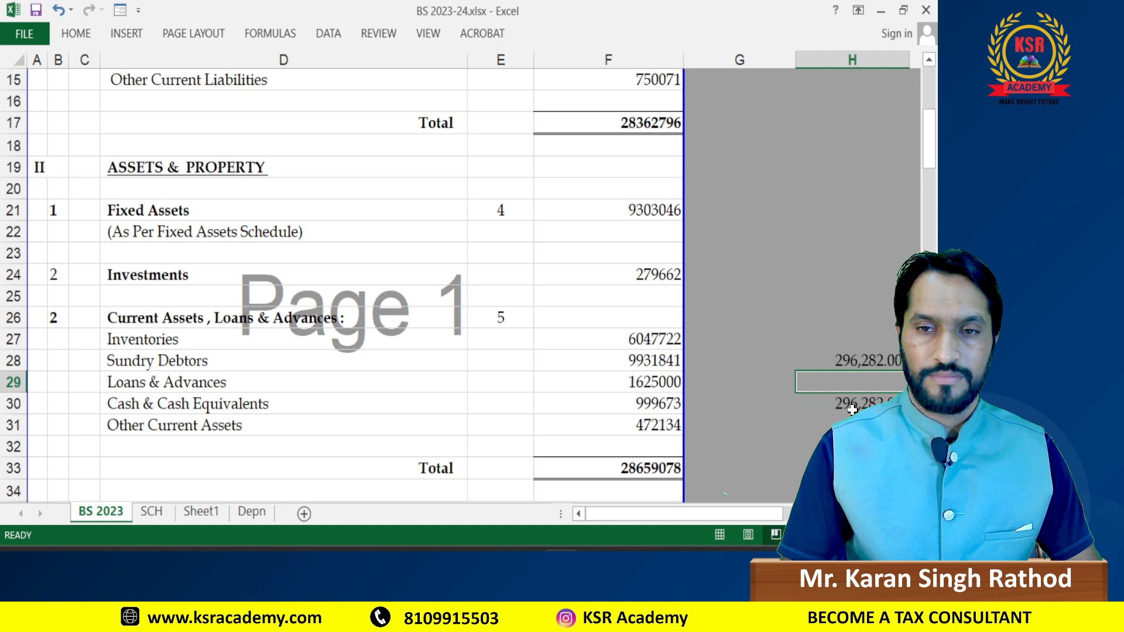
pyautogui.click(627, 357)
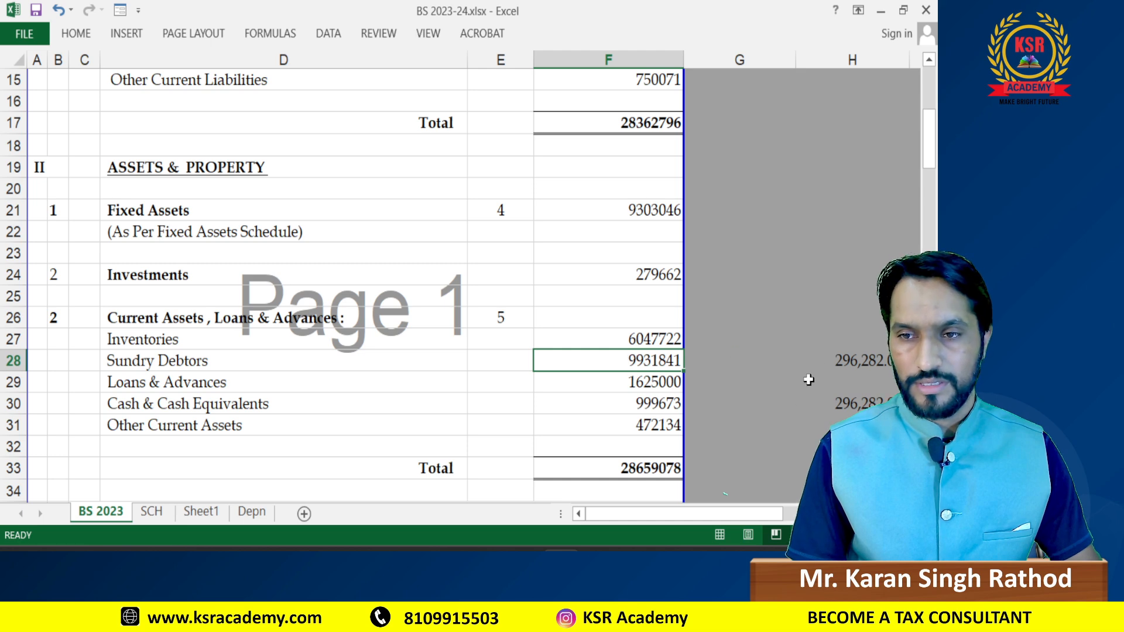
pyautogui.click(859, 354)
pyautogui.click(623, 355)
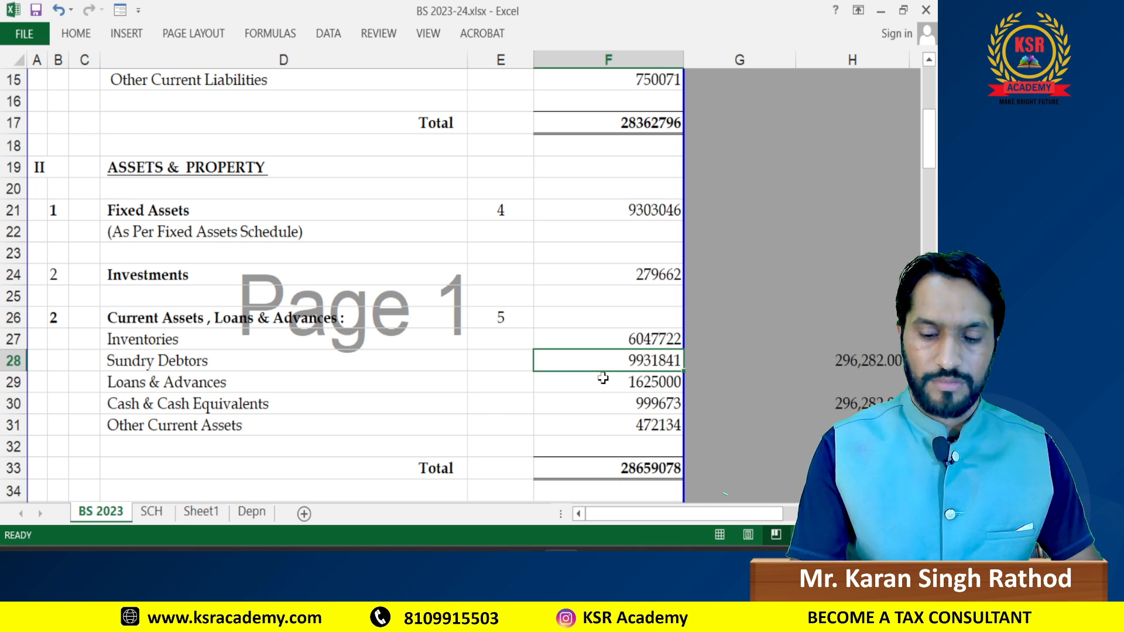
pyautogui.write('=')
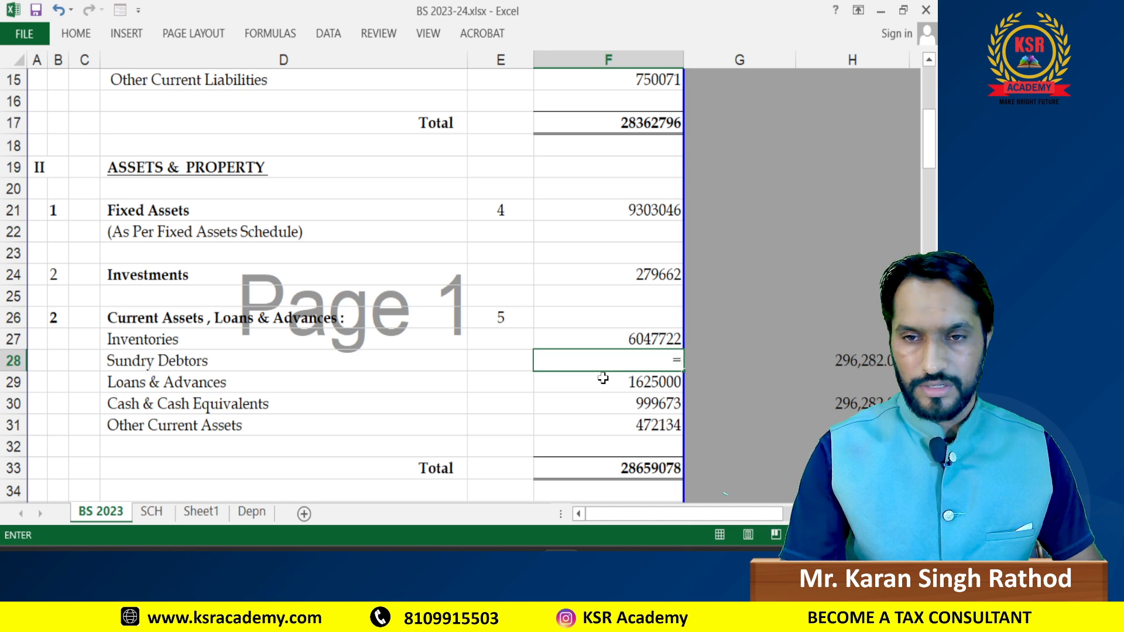
pyautogui.press('Escape')
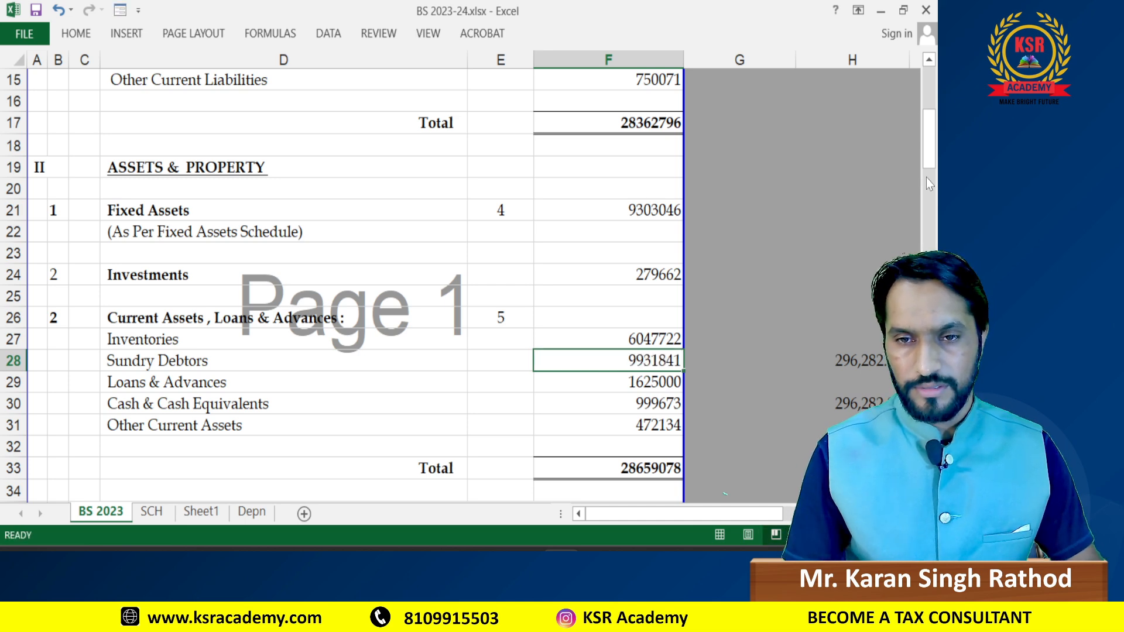
# Step: Enter the Sundry Debtors amount 9931841 as a plain value in cell G20 of the BS 2023 sheet
pyautogui.click(768, 194)
pyautogui.write('*')
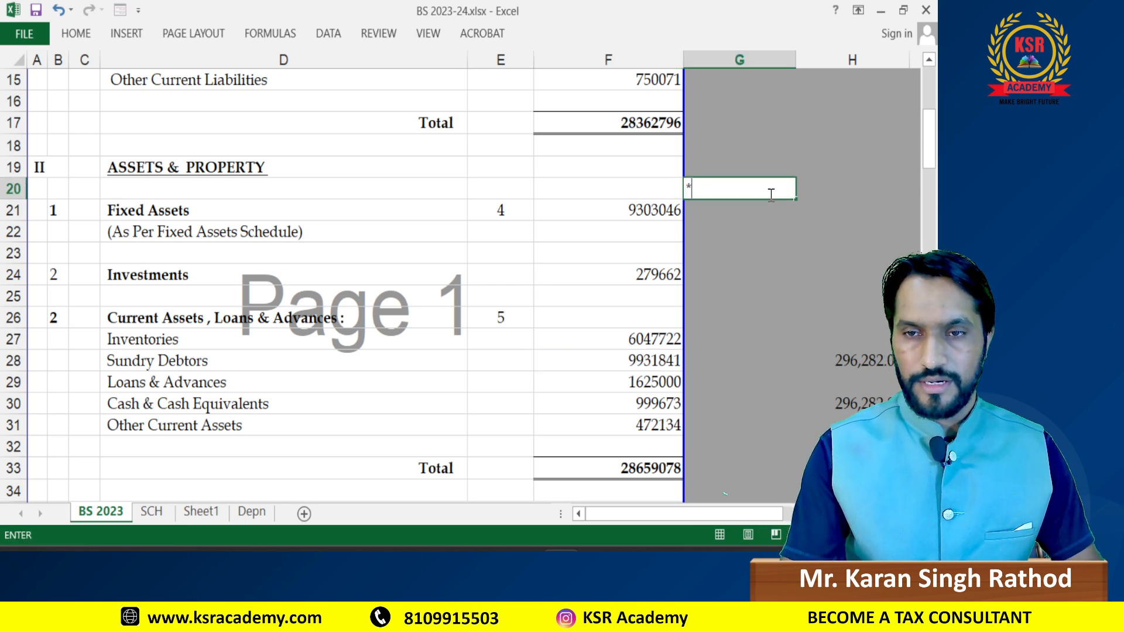
pyautogui.press('Escape')
pyautogui.write('9,931,841')
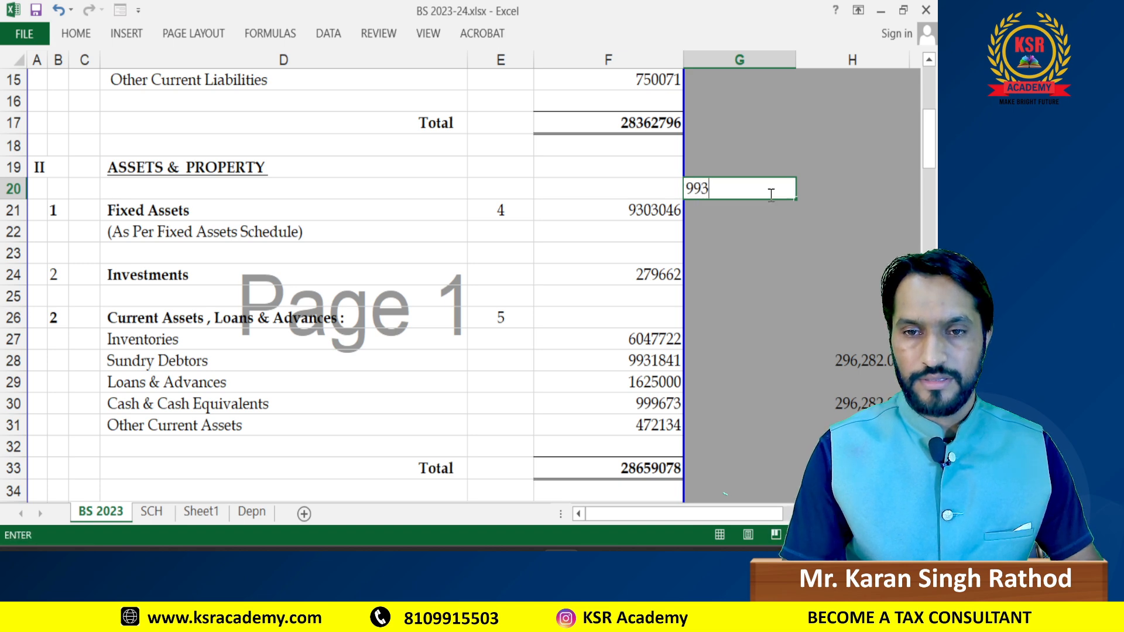
pyautogui.press('Return')
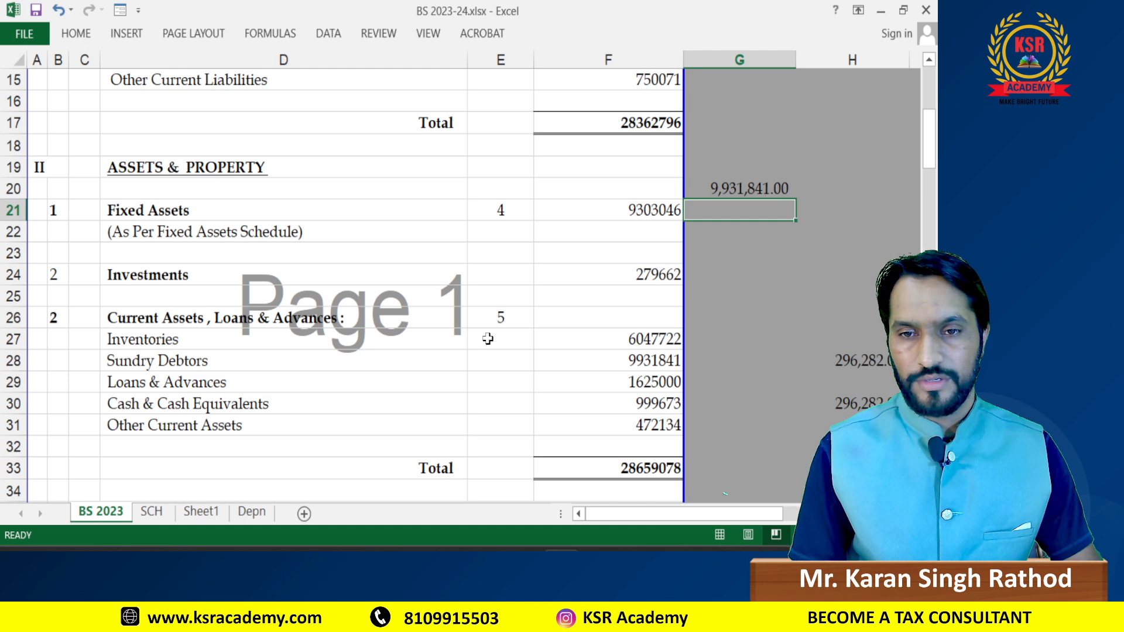
# Step: Try to calculate Sundry Debtors in cell F28 as G20 minus the difference in H28, and undo the change
pyautogui.click(589, 362)
pyautogui.write('=')
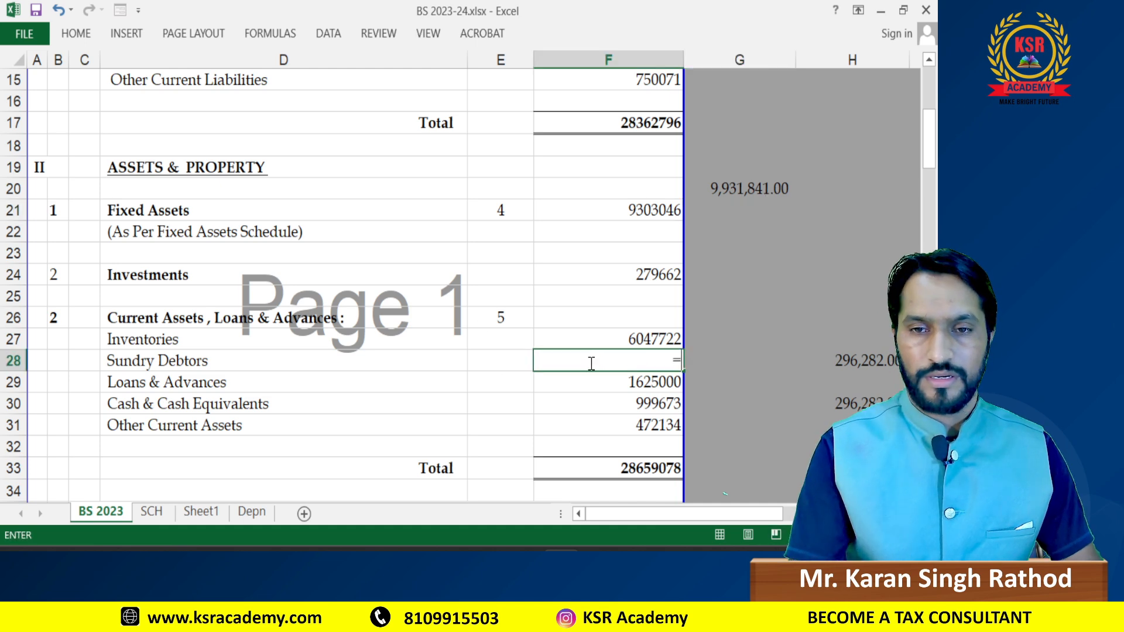
pyautogui.click(744, 187)
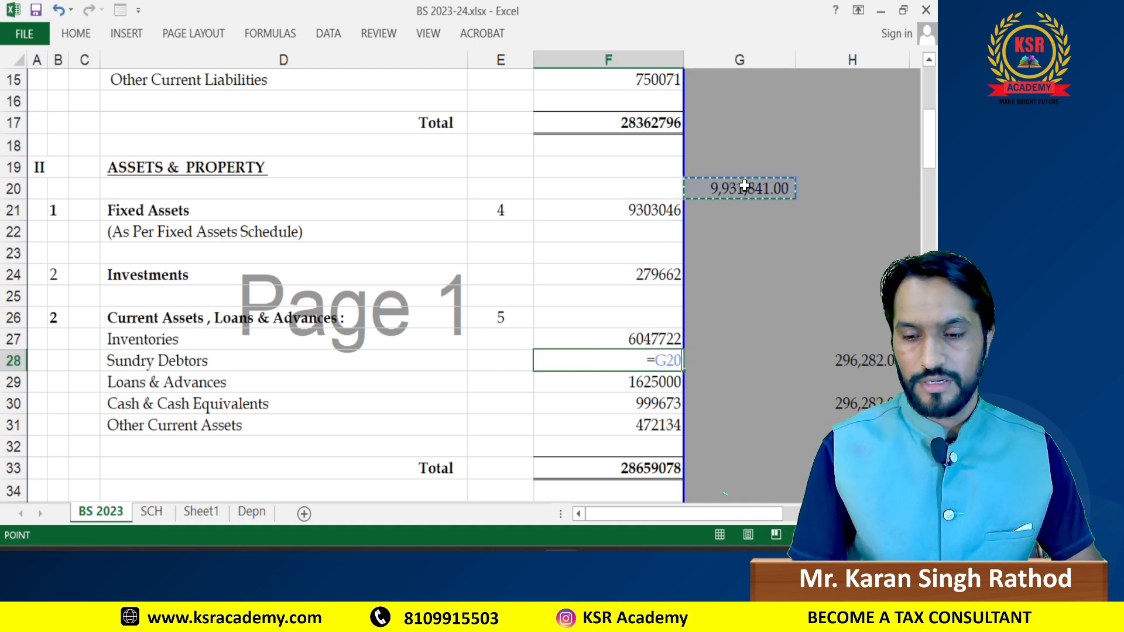
pyautogui.write('-')
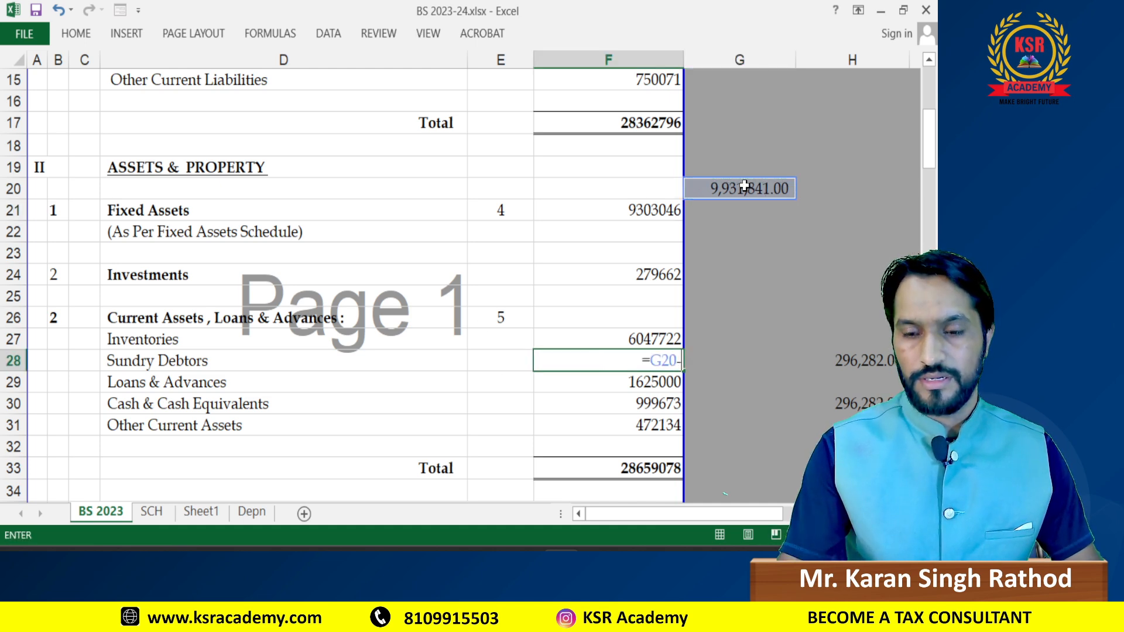
pyautogui.click(853, 365)
pyautogui.press('Return')
pyautogui.press('Return')
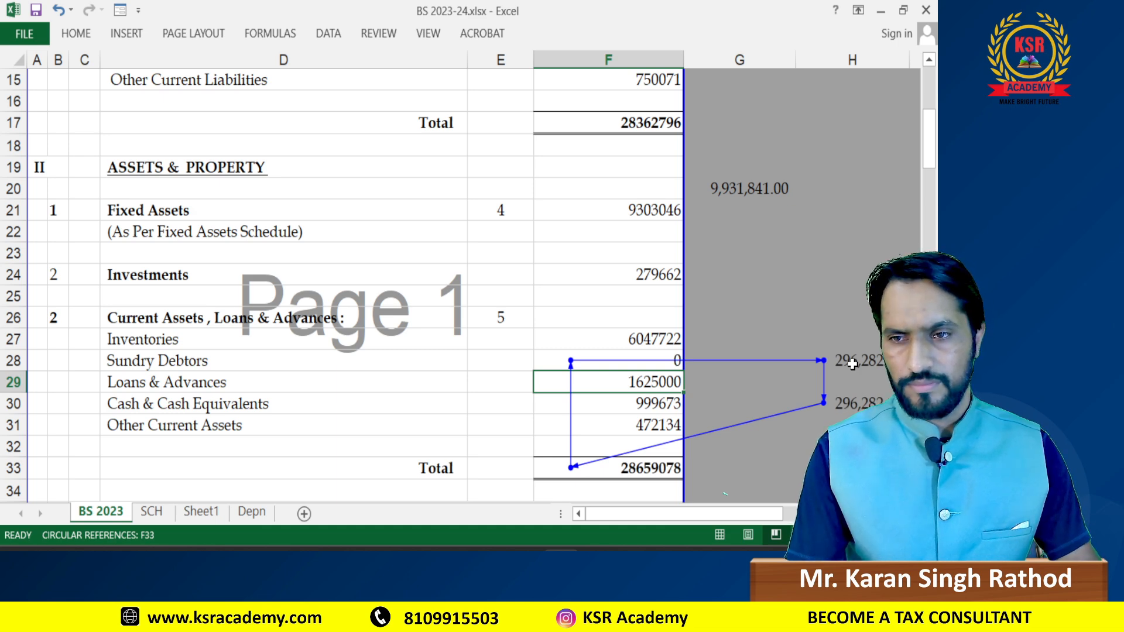
pyautogui.press('Up')
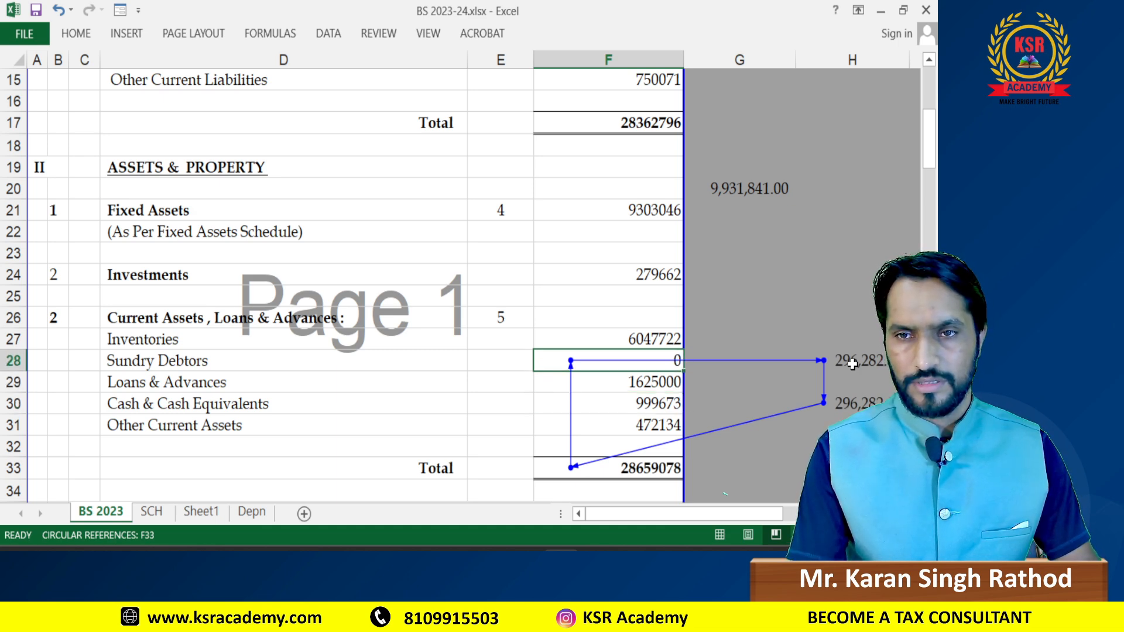
pyautogui.click(795, 345)
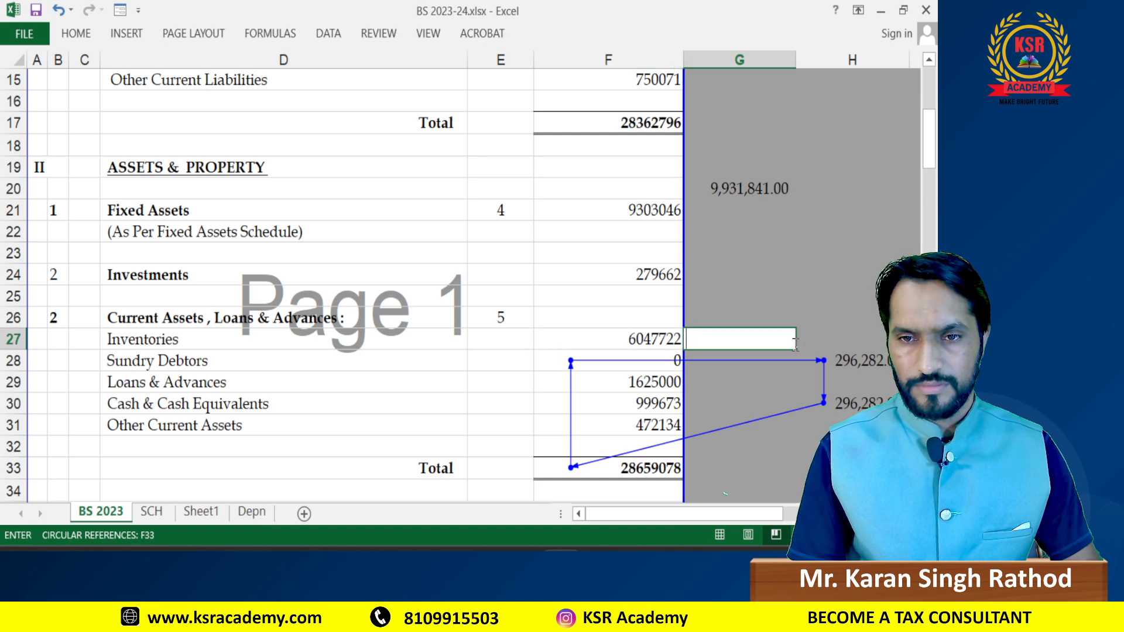
pyautogui.press('Escape')
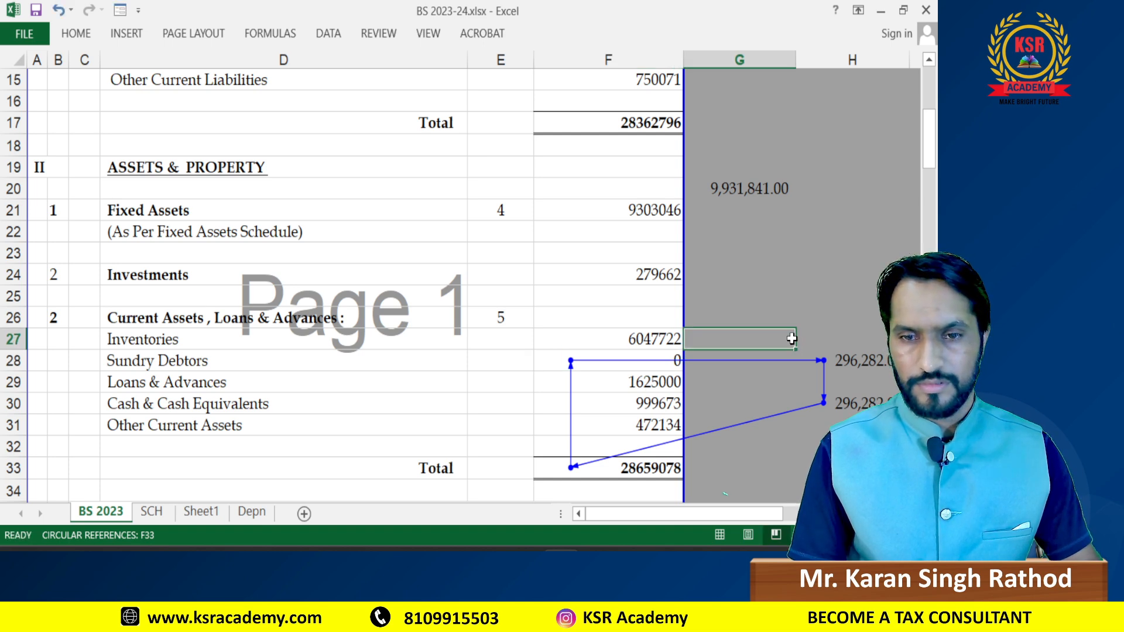
pyautogui.hotkey('ctrl', 'z')
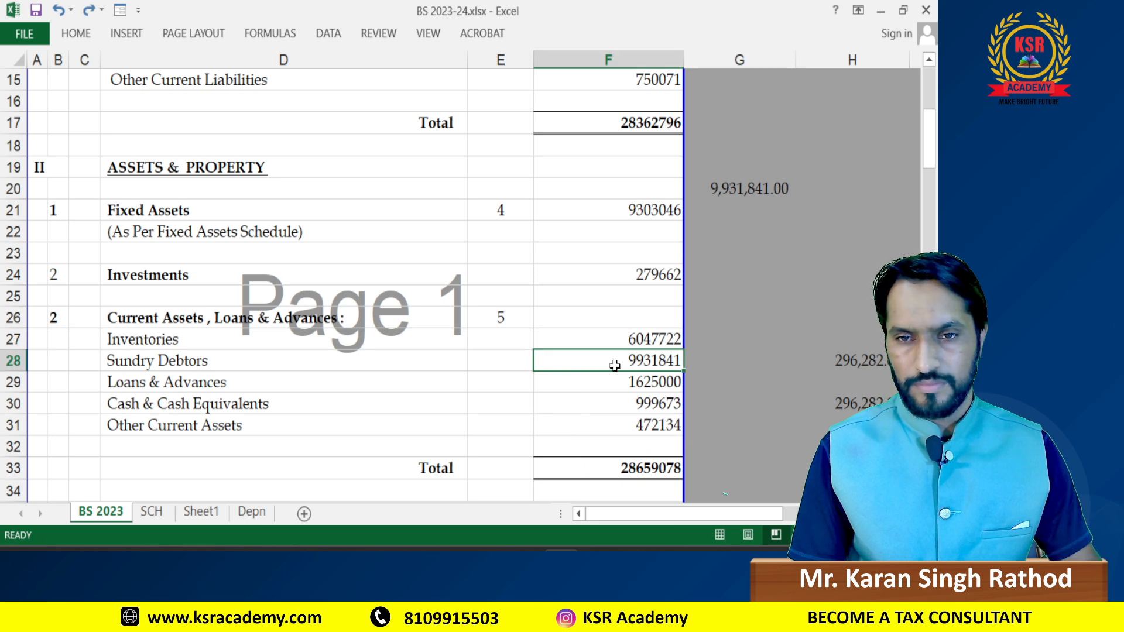
# Step: Clear the Sundry Debtors amount in cell F28, and undo the deletion
pyautogui.press('Delete')
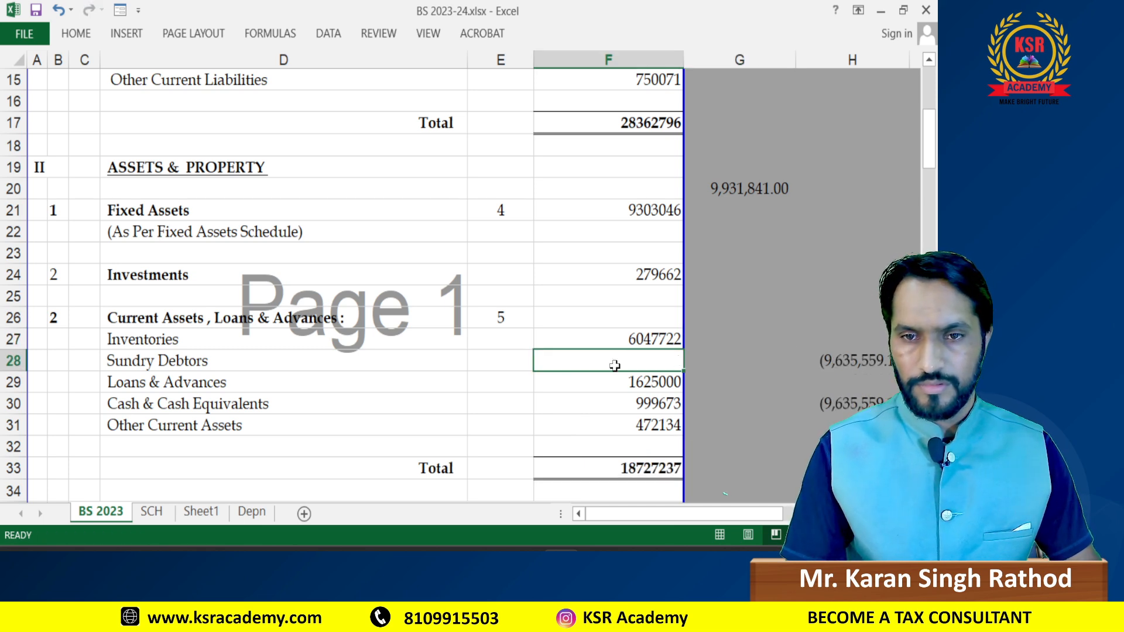
pyautogui.press('Down')
pyautogui.press('Up')
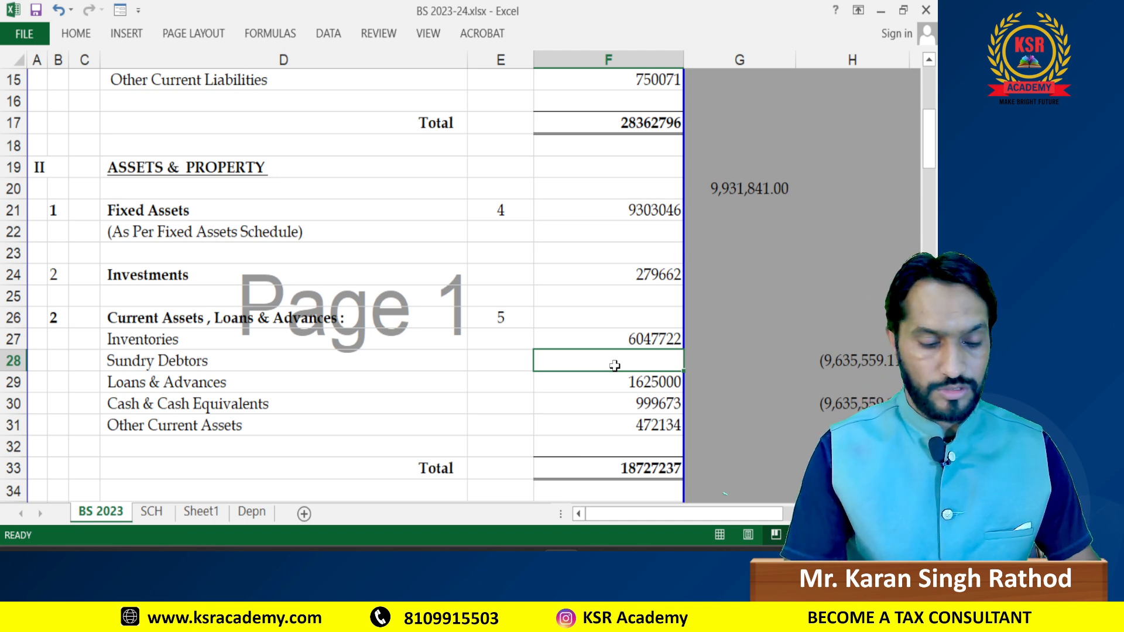
pyautogui.hotkey('ctrl', 'z')
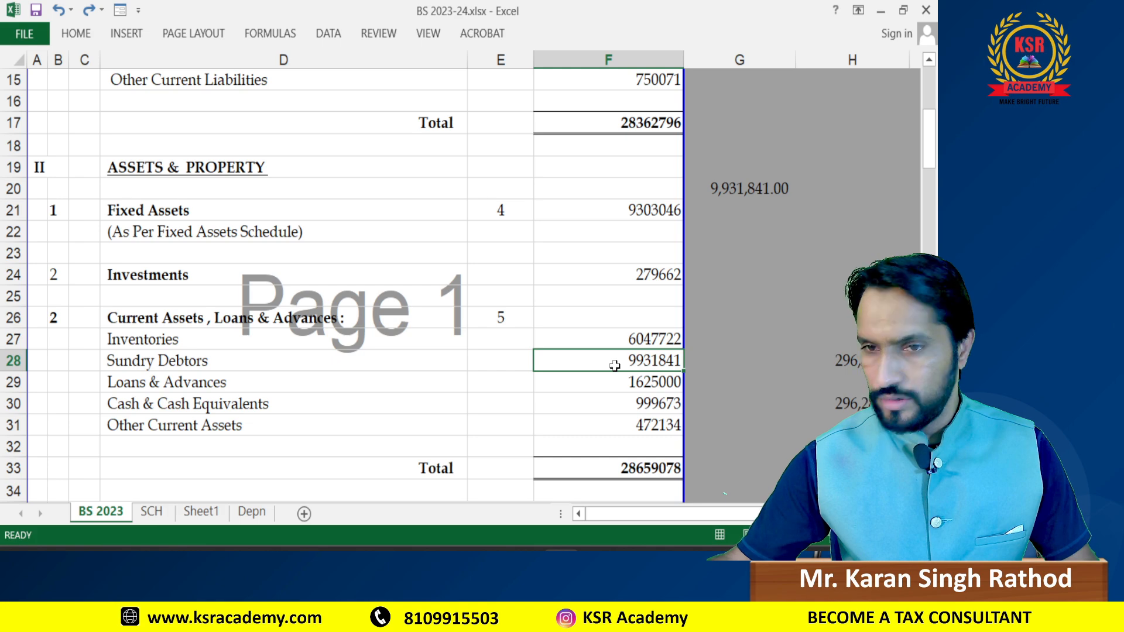
pyautogui.scroll(-3, 861, 369)
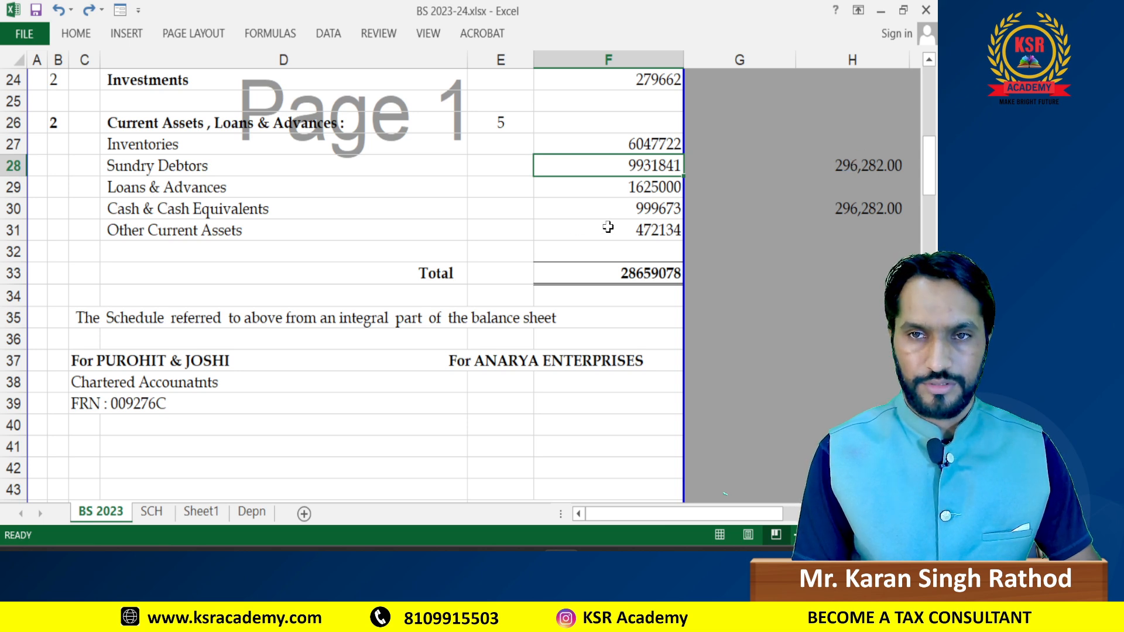
pyautogui.scroll(1, 608, 227)
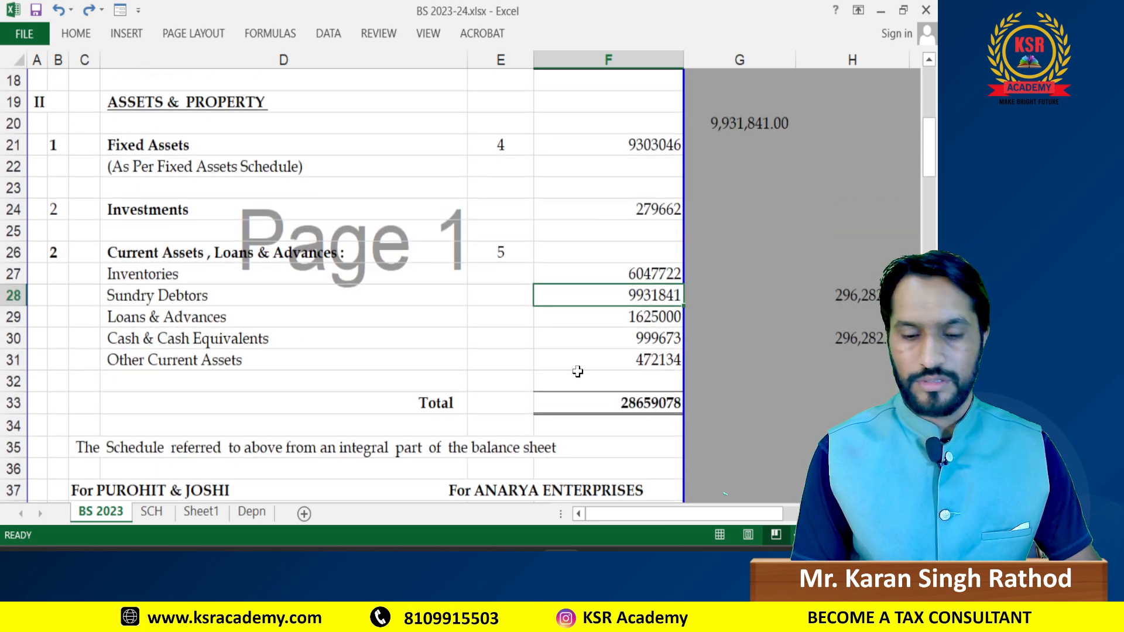
pyautogui.press('Delete')
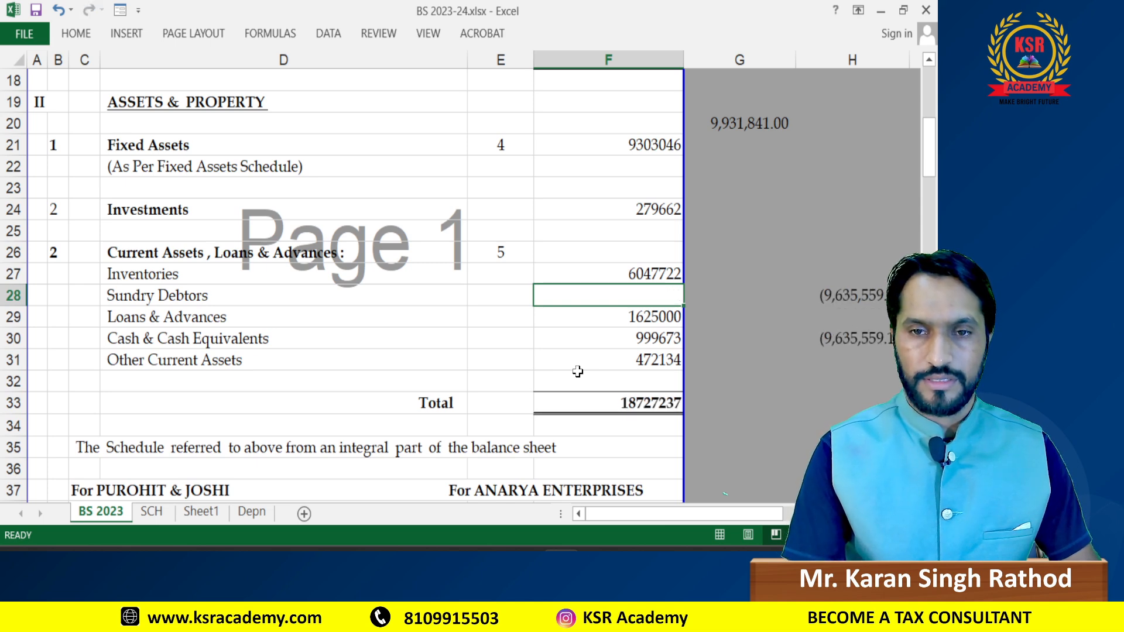
pyautogui.press('Up')
pyautogui.press('Down')
pyautogui.write('=')
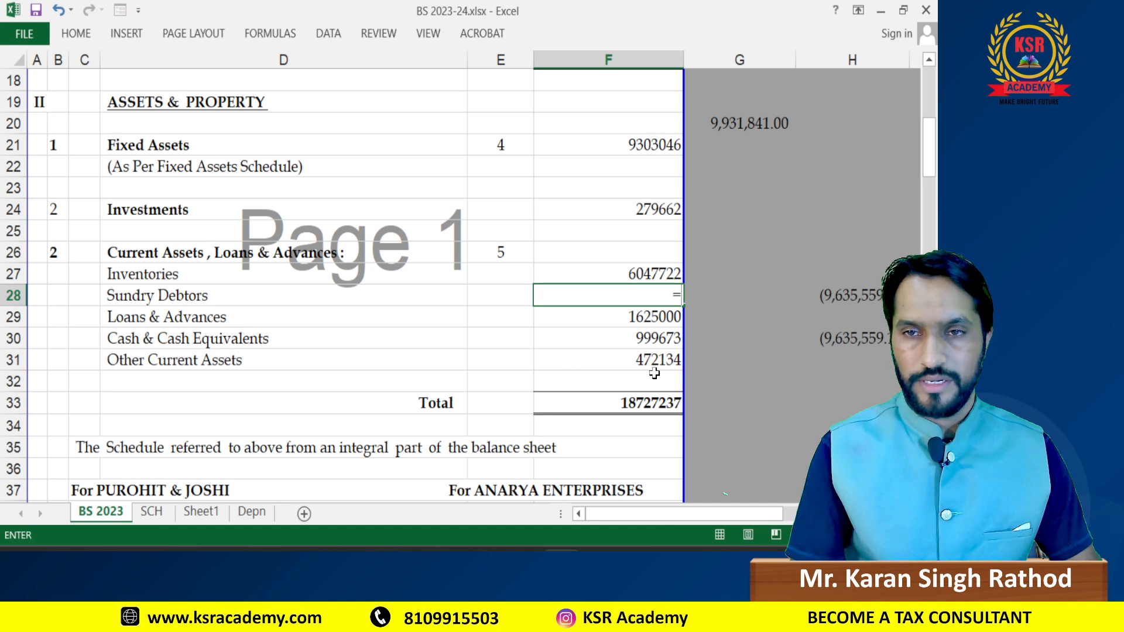
pyautogui.press('Escape')
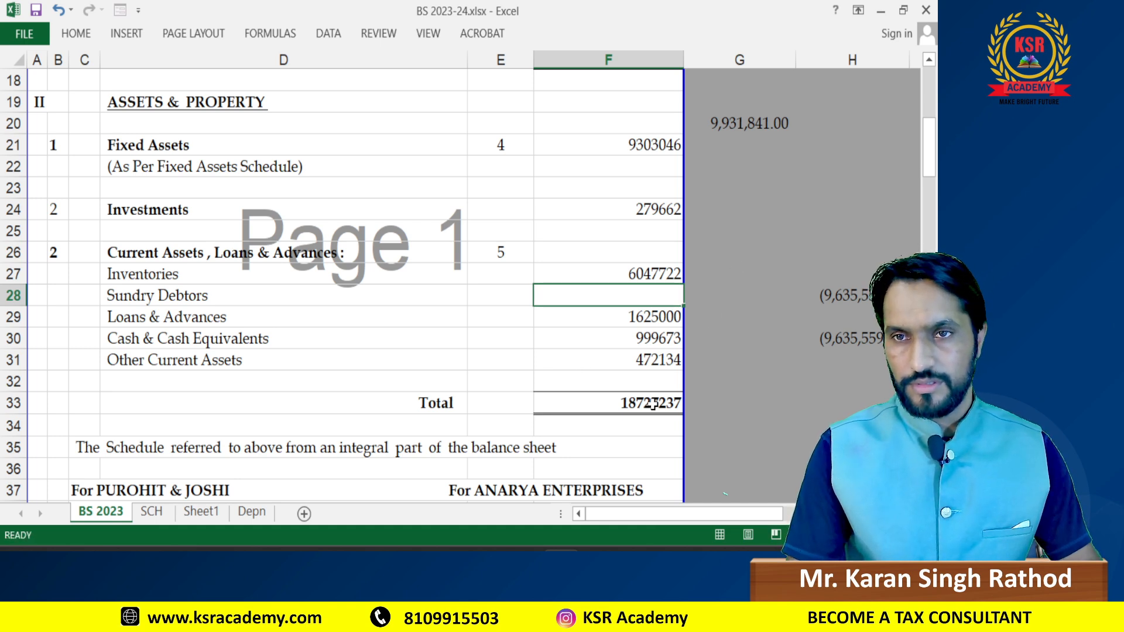
pyautogui.write('=')
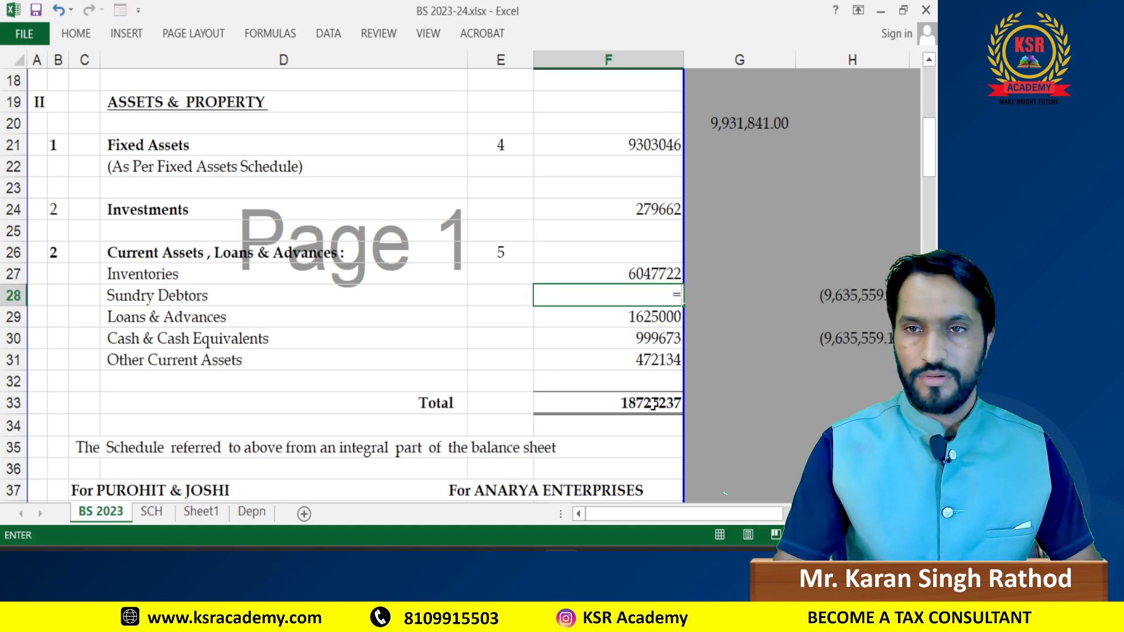
pyautogui.write('9931841-')
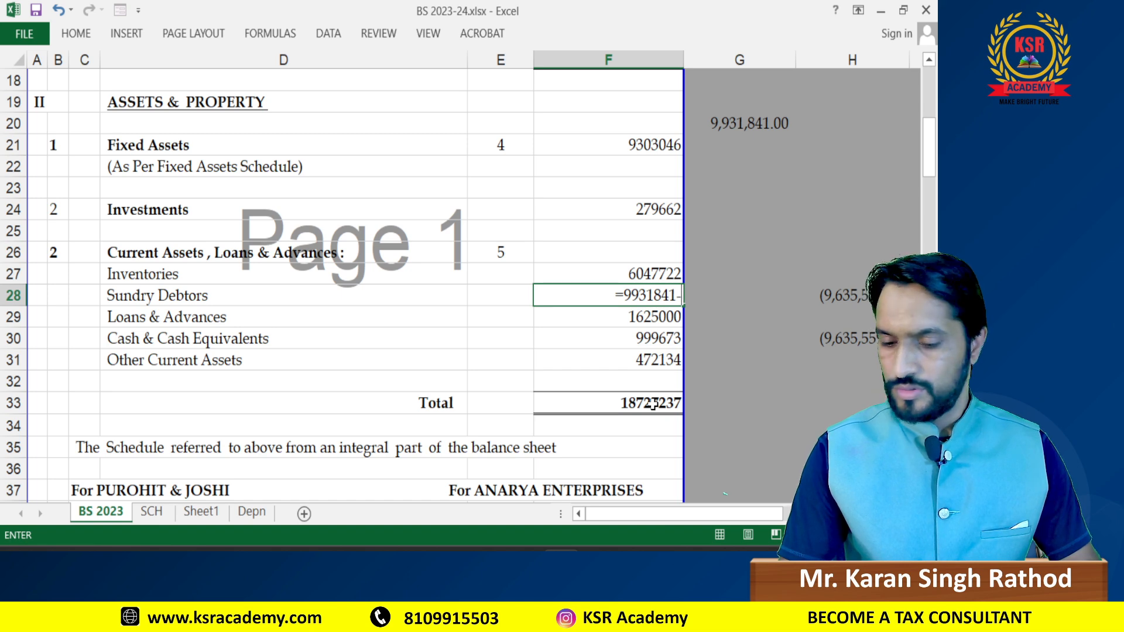
pyautogui.write('296')
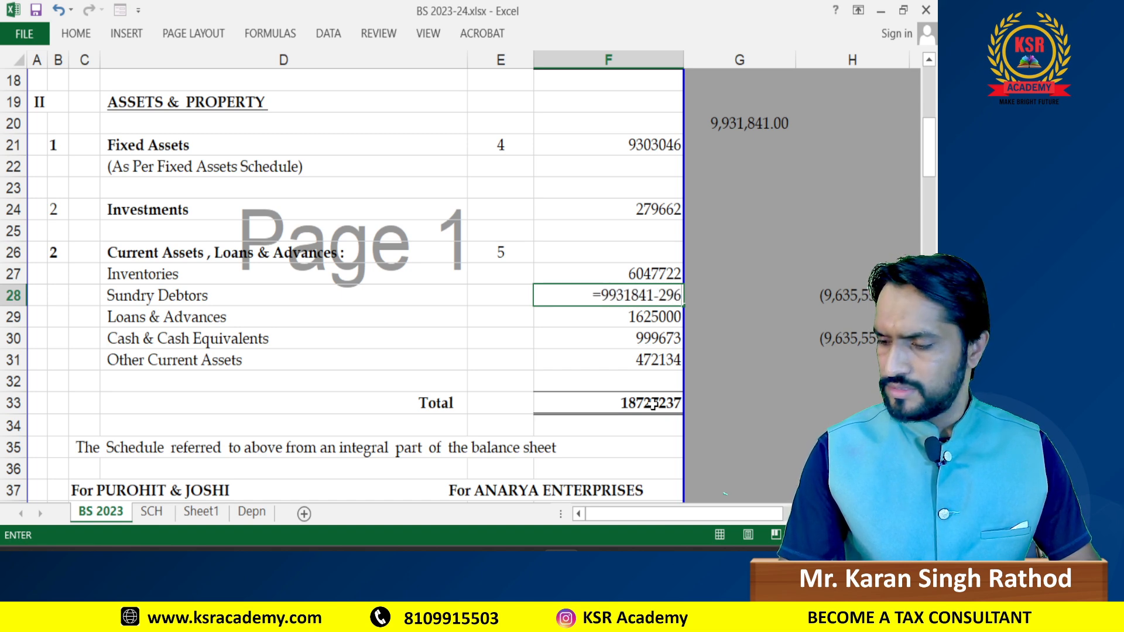
pyautogui.write('582')
pyautogui.press('Return')
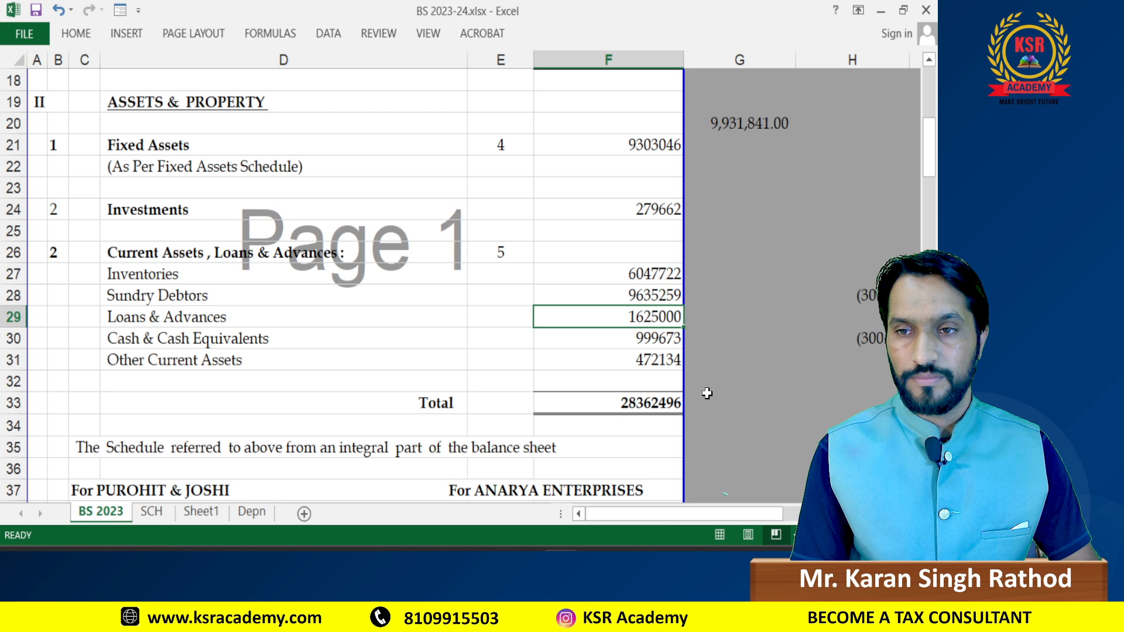
# Step: Check the difference in H30 and add +300.1 to the end of the Sundry Debtors formula in cell F28
pyautogui.scroll(2, 708, 393)
pyautogui.scroll(-2, 707, 394)
pyautogui.click(896, 339)
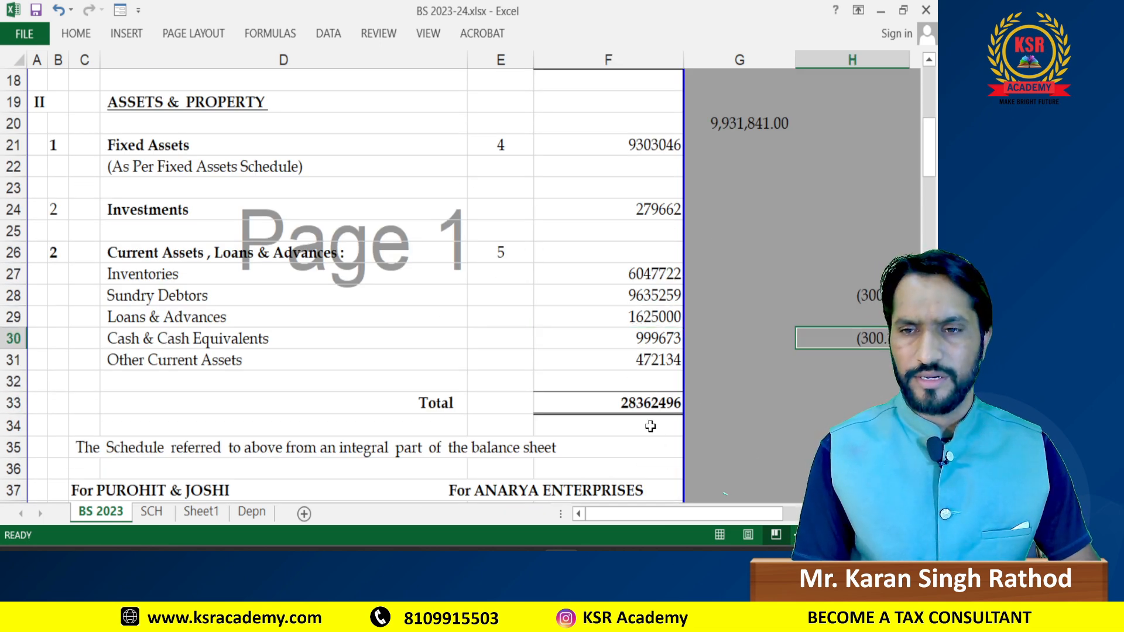
pyautogui.scroll(1, 621, 412)
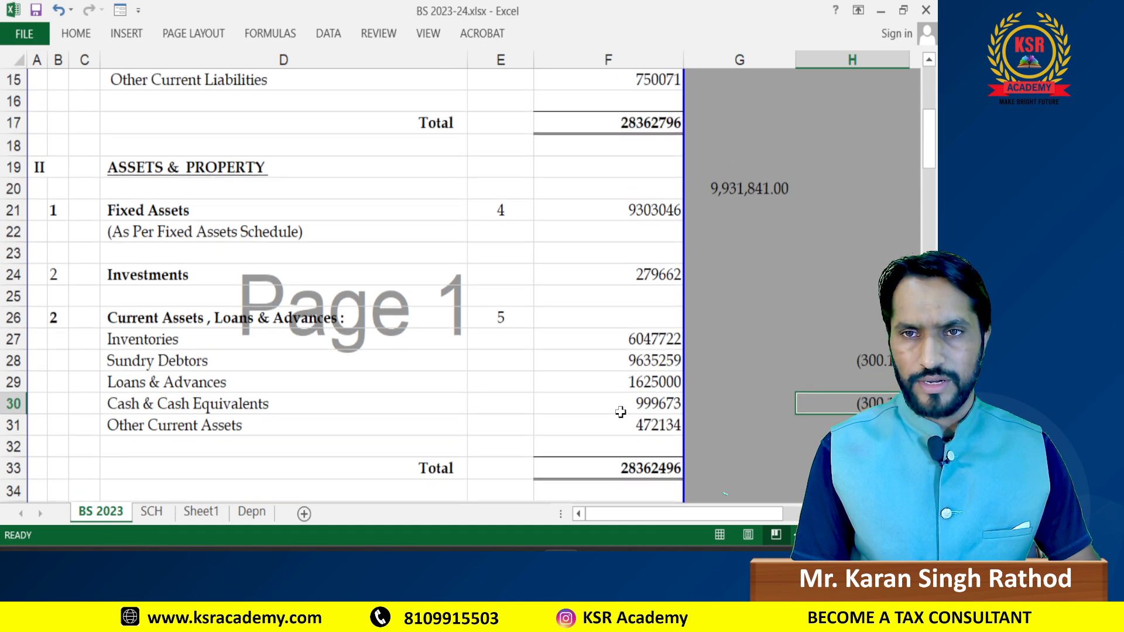
pyautogui.doubleClick(647, 359)
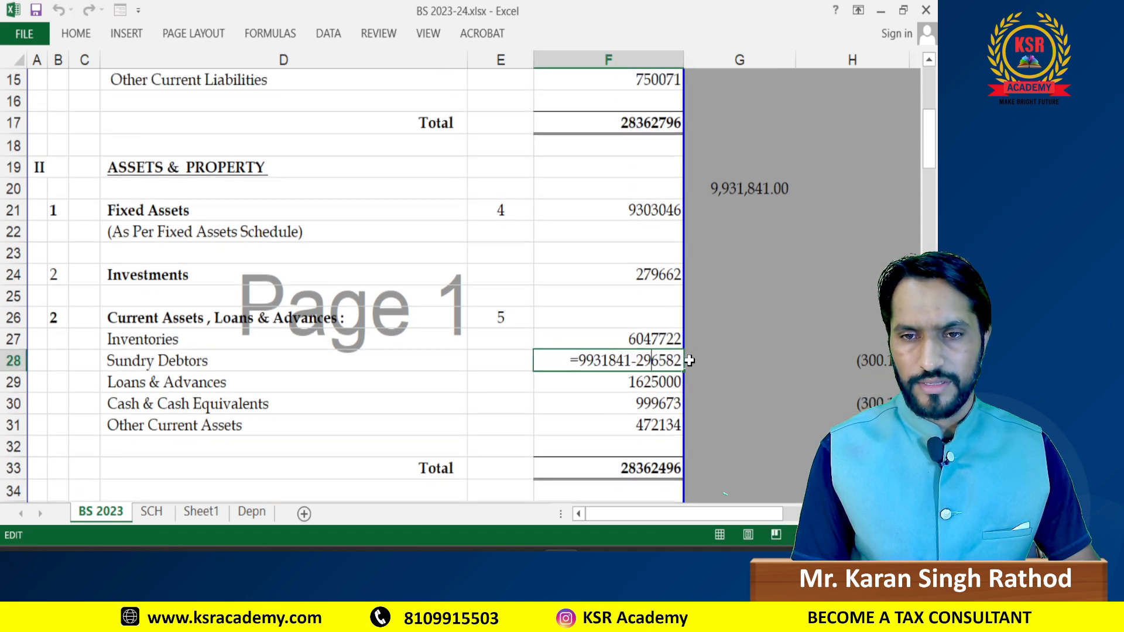
pyautogui.write('+300.1')
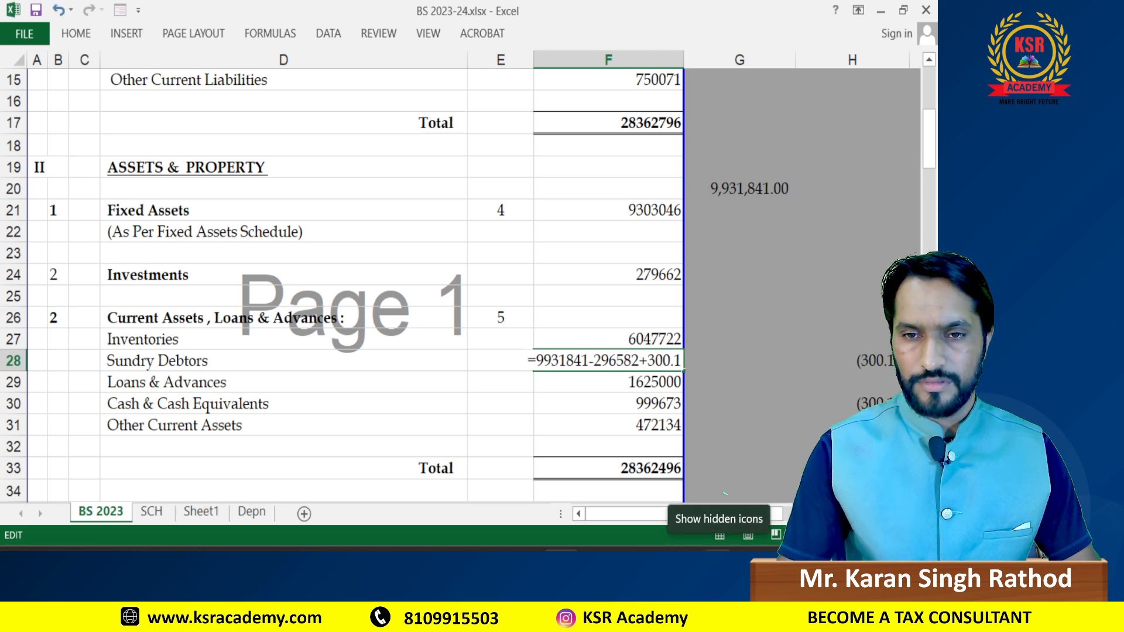
pyautogui.press('Return')
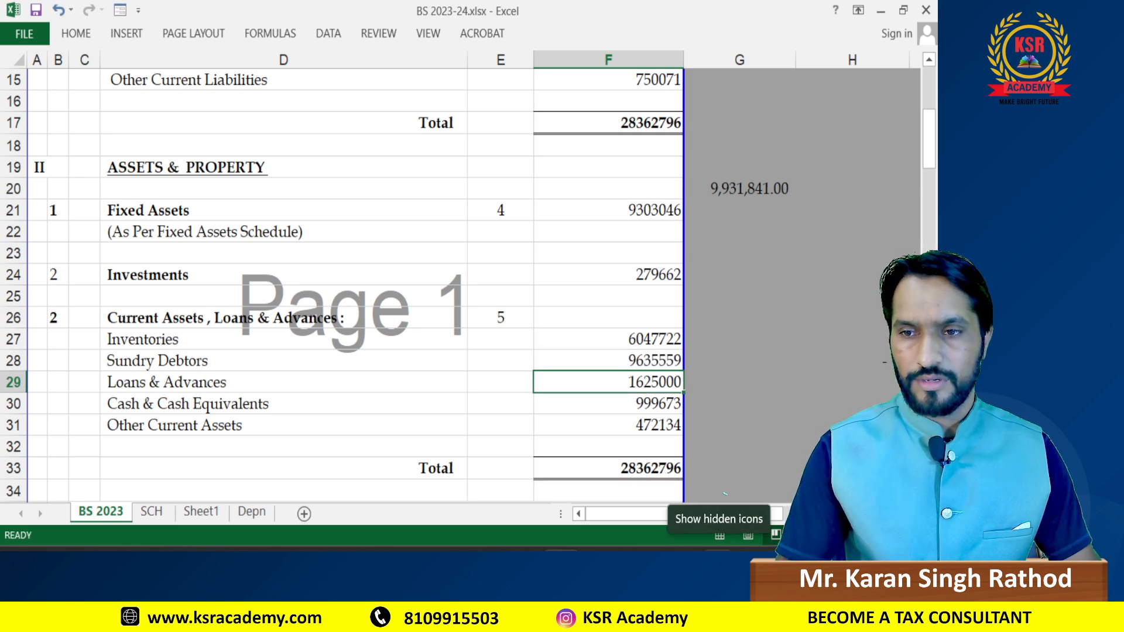
# Step: Switch to Tally Prime and enter 9635559 as the debtor ledger's opening balance, checking the amount against Sundry Debtors in Excel
pyautogui.click(616, 356)
pyautogui.hotkey('alt', 'Tab')
pyautogui.hotkey('alt', 'Tab')
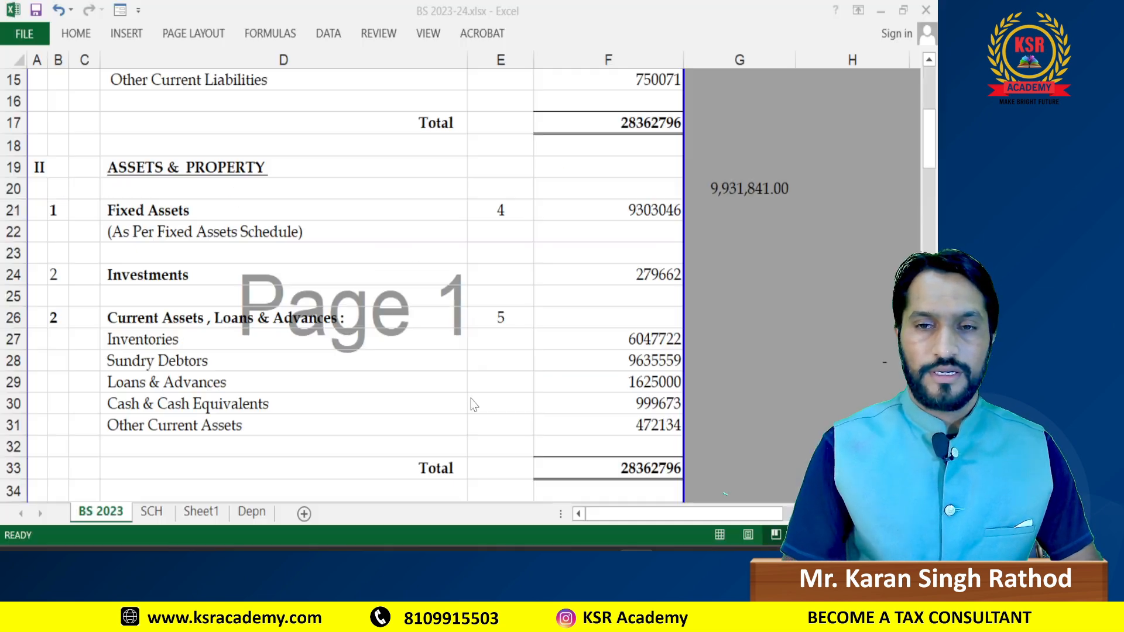
pyautogui.hotkey('alt', 'Tab')
pyautogui.write('9635')
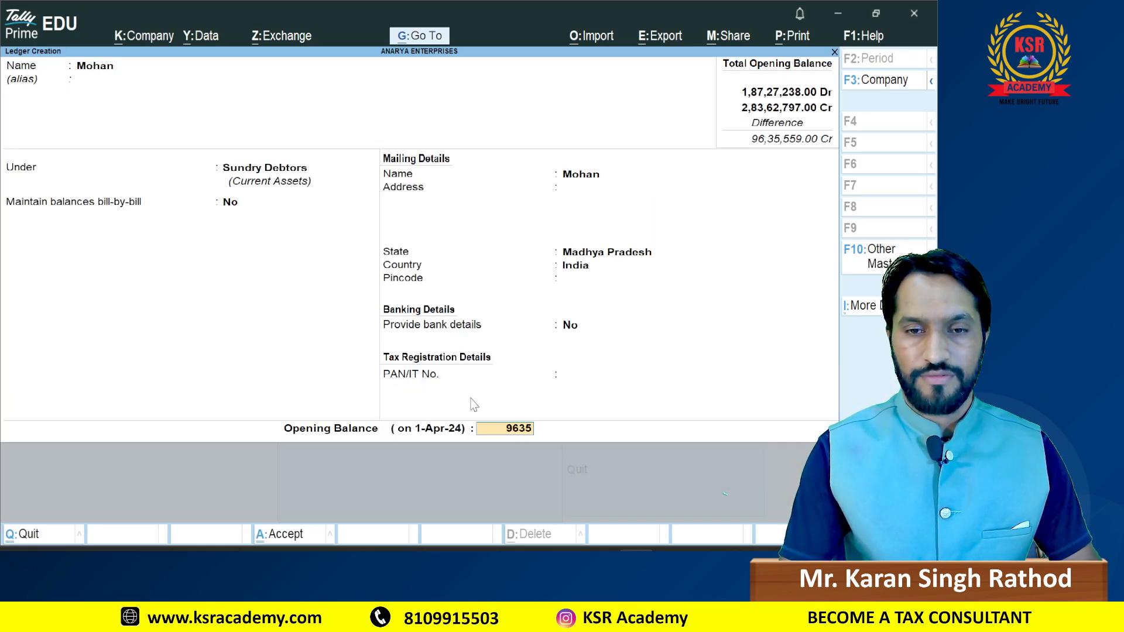
pyautogui.hotkey('alt', 'Tab')
pyautogui.hotkey('alt', 'Tab')
pyautogui.write('559')
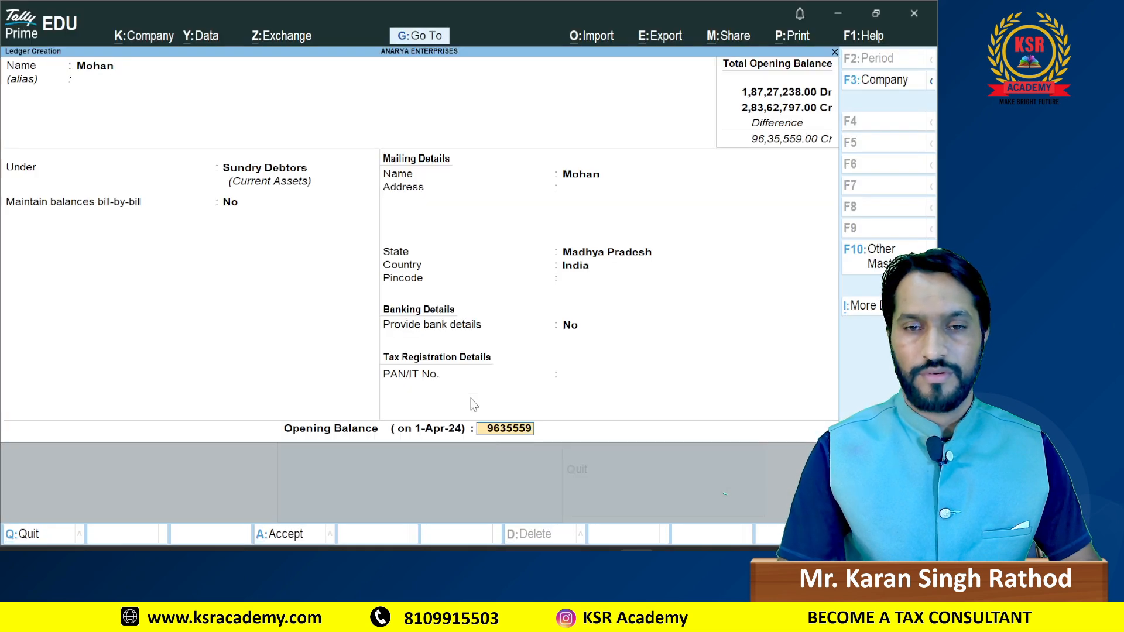
pyautogui.press('Return')
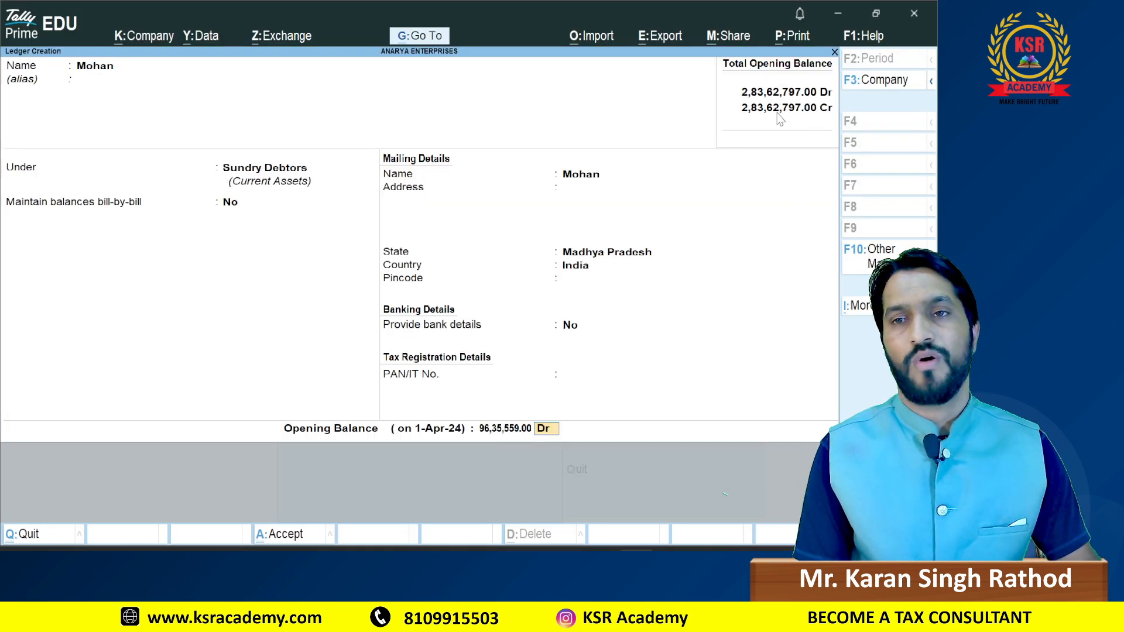
pyautogui.press('alt')
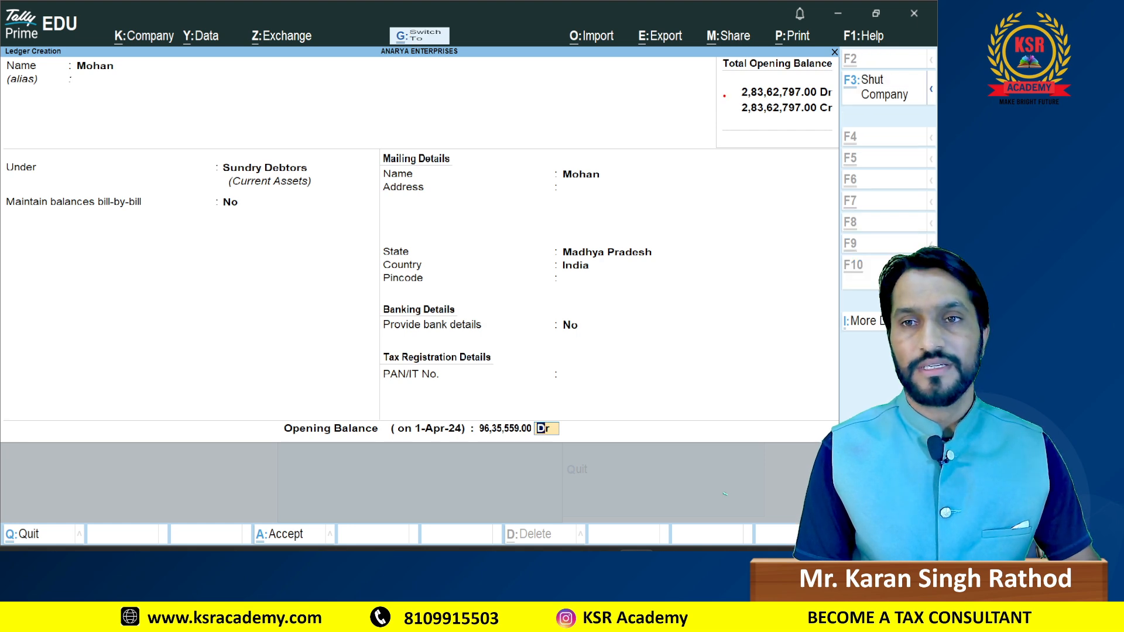
pyautogui.moveTo(715, 68)
pyautogui.mouseDown()
pyautogui.moveTo(730, 147)
pyautogui.moveTo(820, 141)
pyautogui.mouseUp()
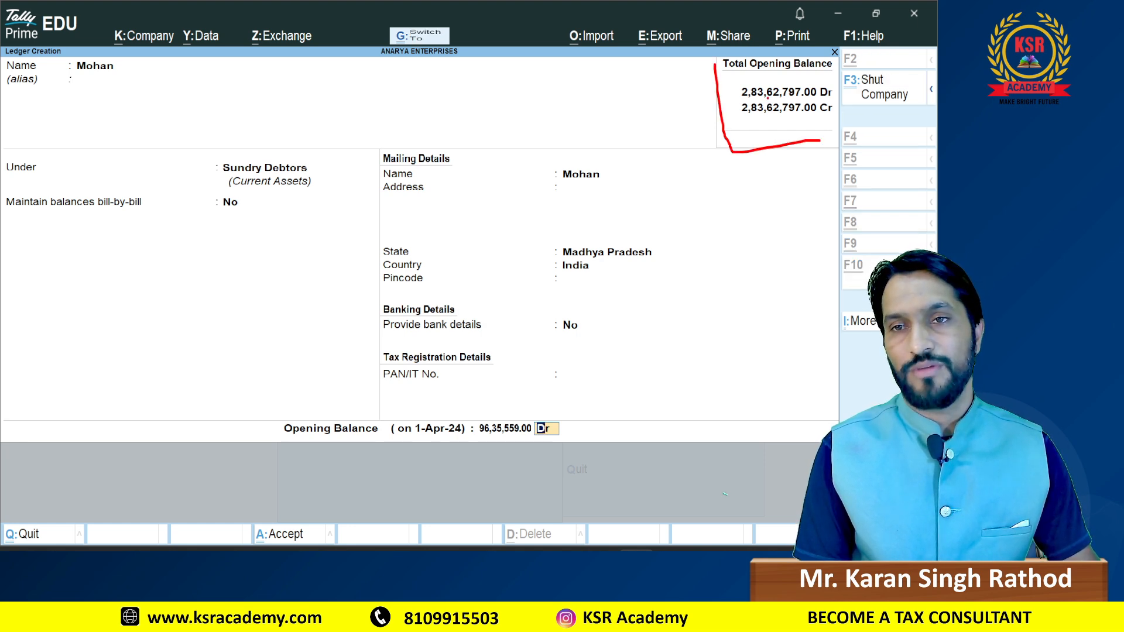
pyautogui.press('Escape')
pyautogui.hotkey('ctrl', '2')
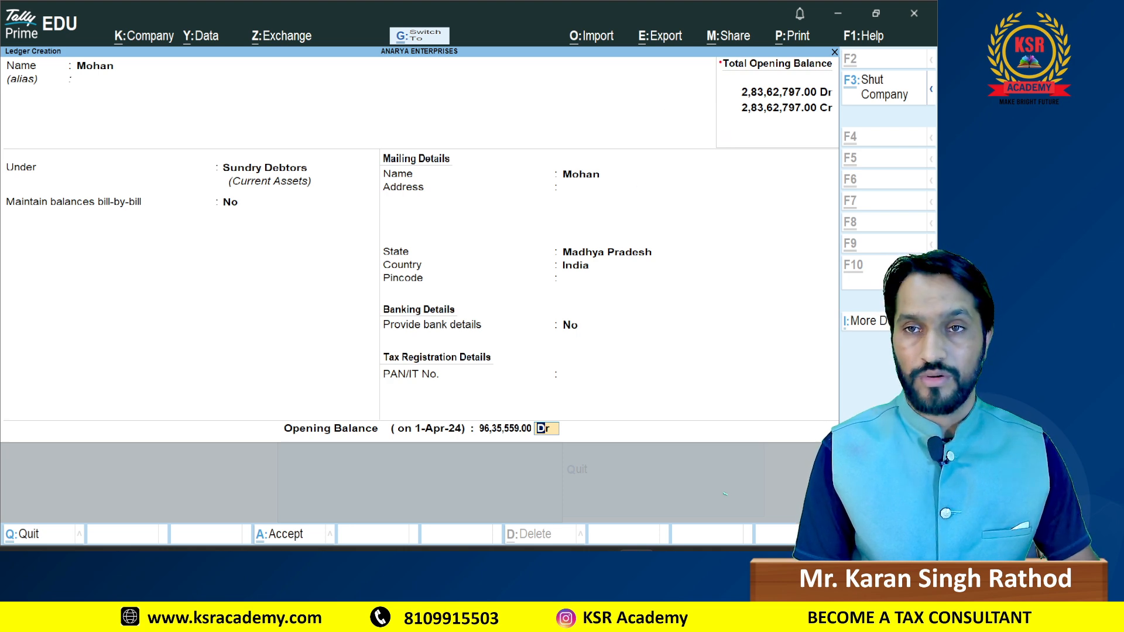
pyautogui.moveTo(714, 52)
pyautogui.mouseDown()
pyautogui.moveTo(748, 147)
pyautogui.moveTo(855, 146)
pyautogui.mouseUp()
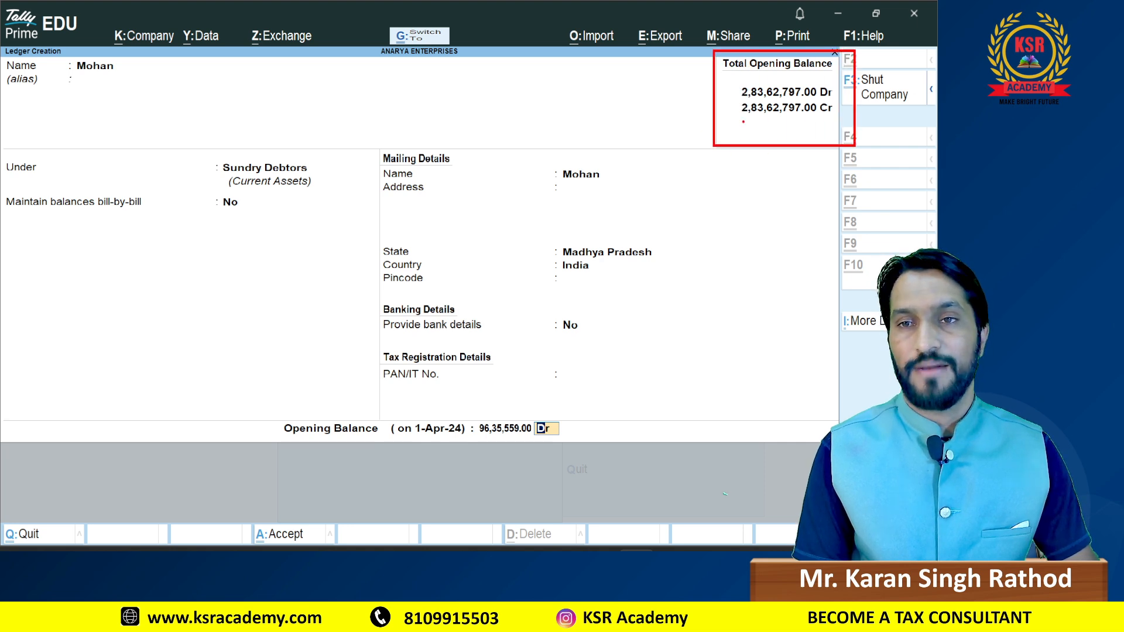
pyautogui.moveTo(743, 121)
pyautogui.mouseDown()
pyautogui.moveTo(838, 121)
pyautogui.moveTo(797, 132)
pyautogui.mouseUp()
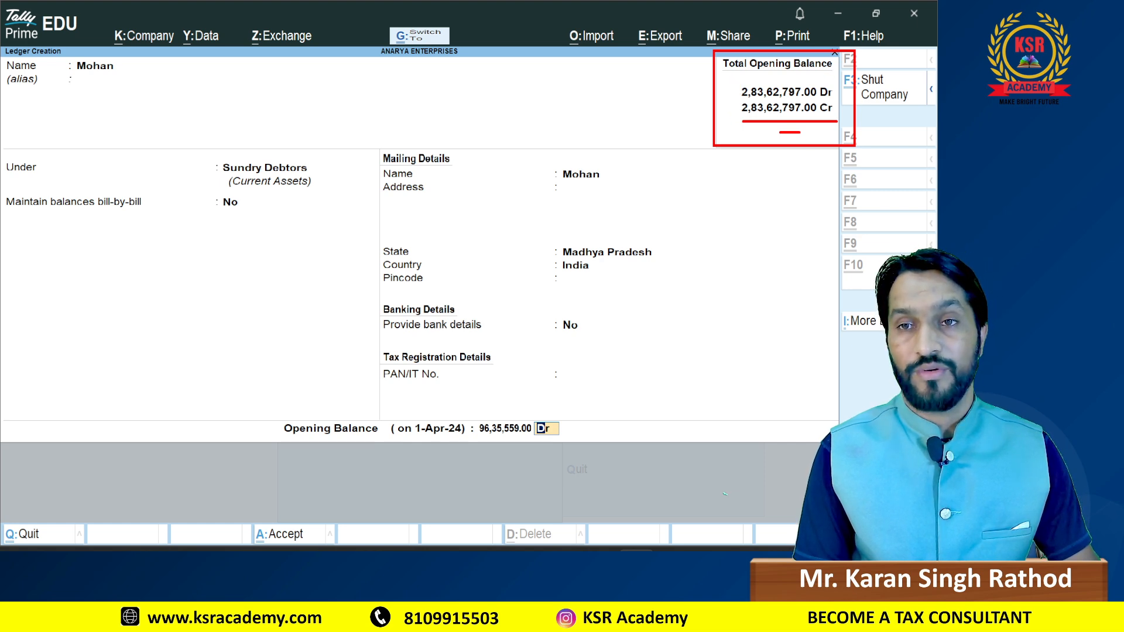
pyautogui.moveTo(739, 82)
pyautogui.mouseDown()
pyautogui.moveTo(757, 120)
pyautogui.moveTo(843, 119)
pyautogui.mouseUp()
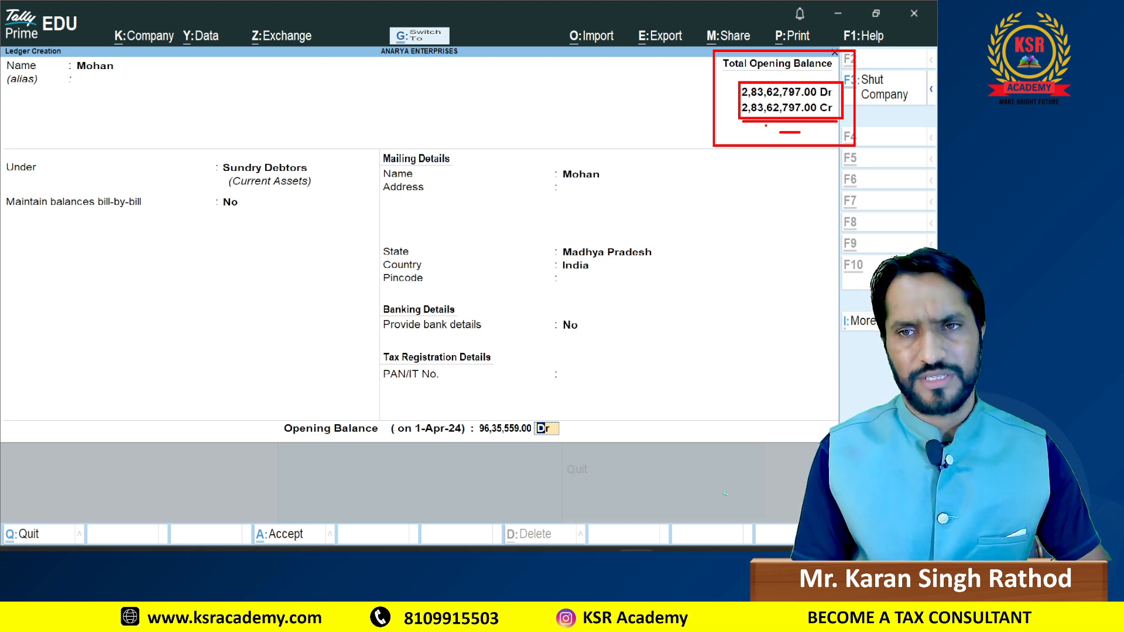
# Step: Save the debtor ledger with its debit opening balance and leave ledger creation for the Gateway of Tally
pyautogui.press('Return')
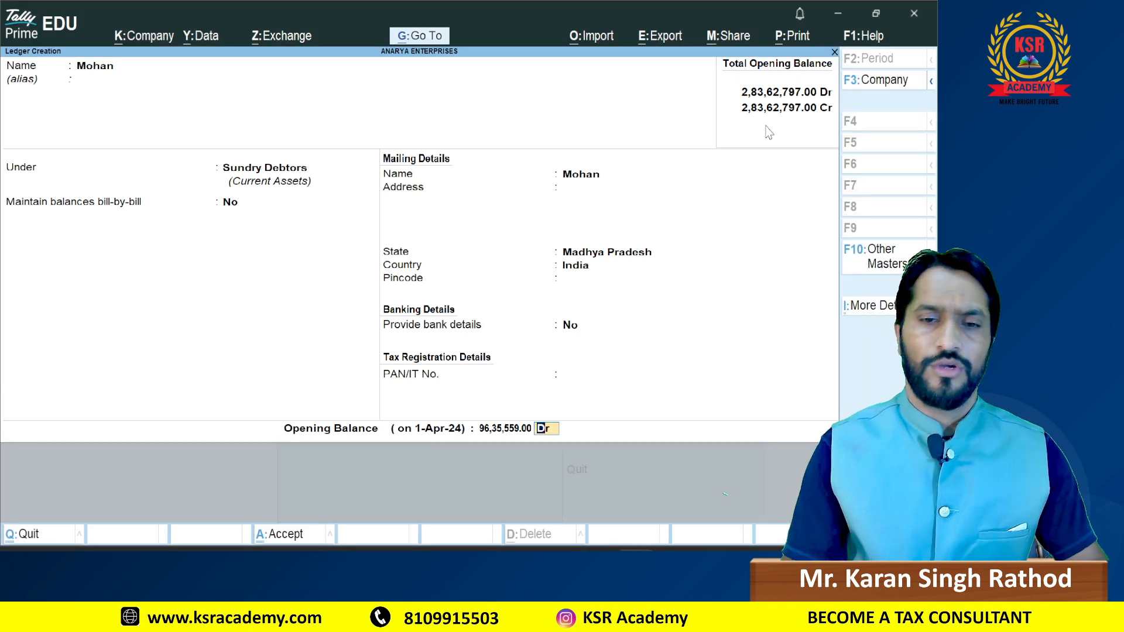
pyautogui.press('Return')
pyautogui.press('Escape')
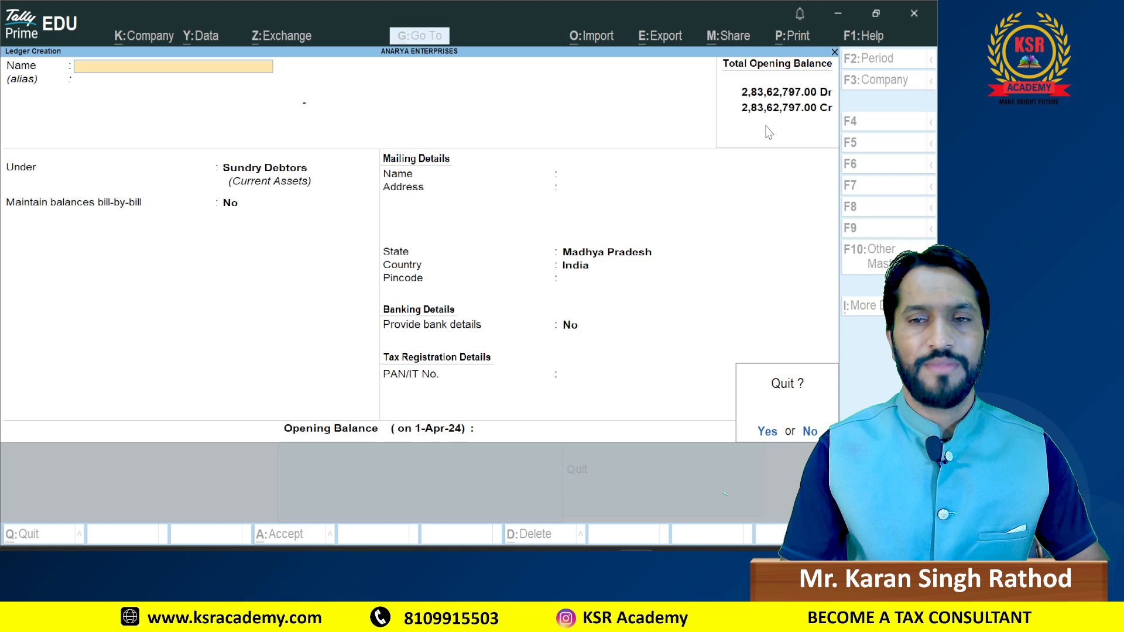
pyautogui.press('Return')
pyautogui.press('Escape')
# Step: Open the Balance Sheet report and expand it to the detailed view of groups and ledgers
pyautogui.press('Down')
pyautogui.press('Down')
pyautogui.press('Down')
pyautogui.press('Down')
pyautogui.press('Down')
pyautogui.press('Down')
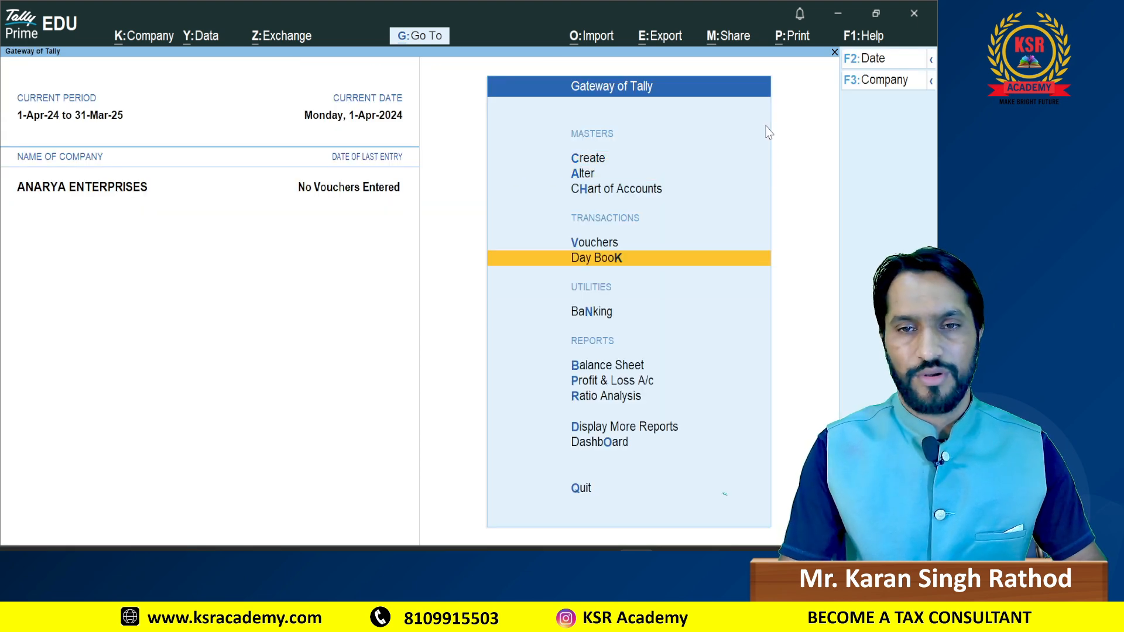
pyautogui.press('Return')
pyautogui.hotkey('alt', 'F5')
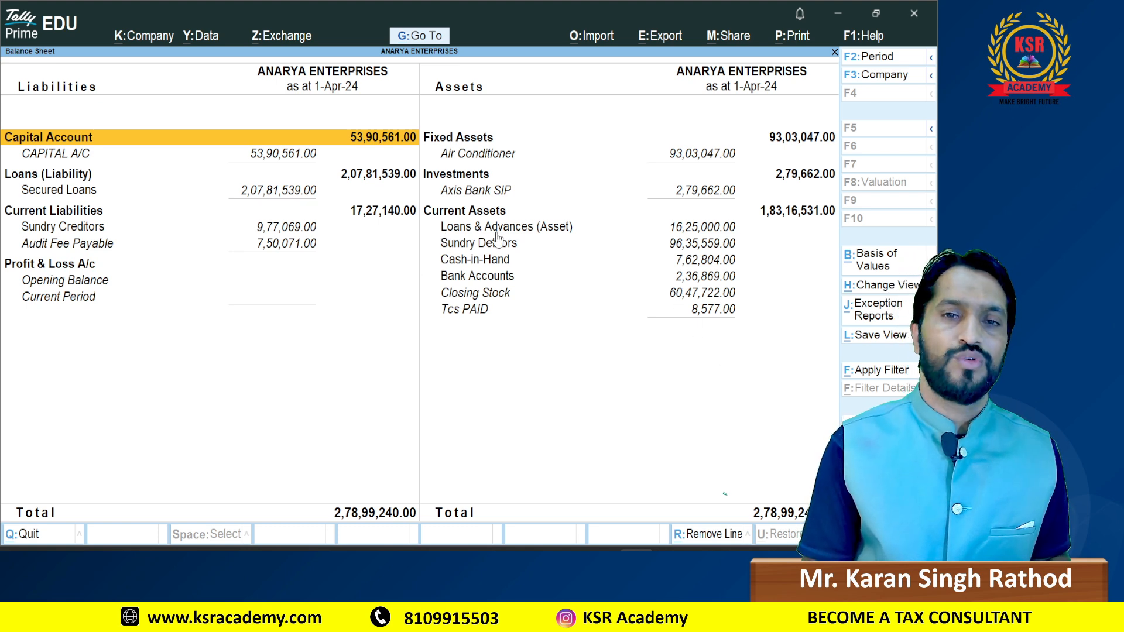
# Step: Open the monthly summary of the Closing Stock ledger from the Balance Sheet, and return to the Gateway of Tally
pyautogui.click(475, 300)
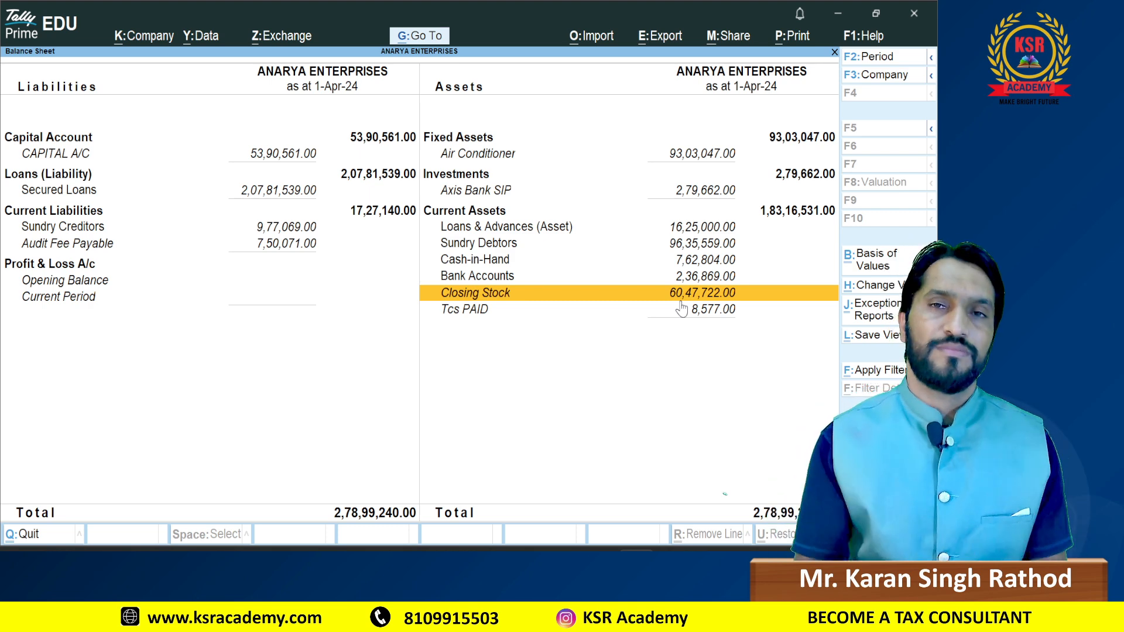
pyautogui.press('Return')
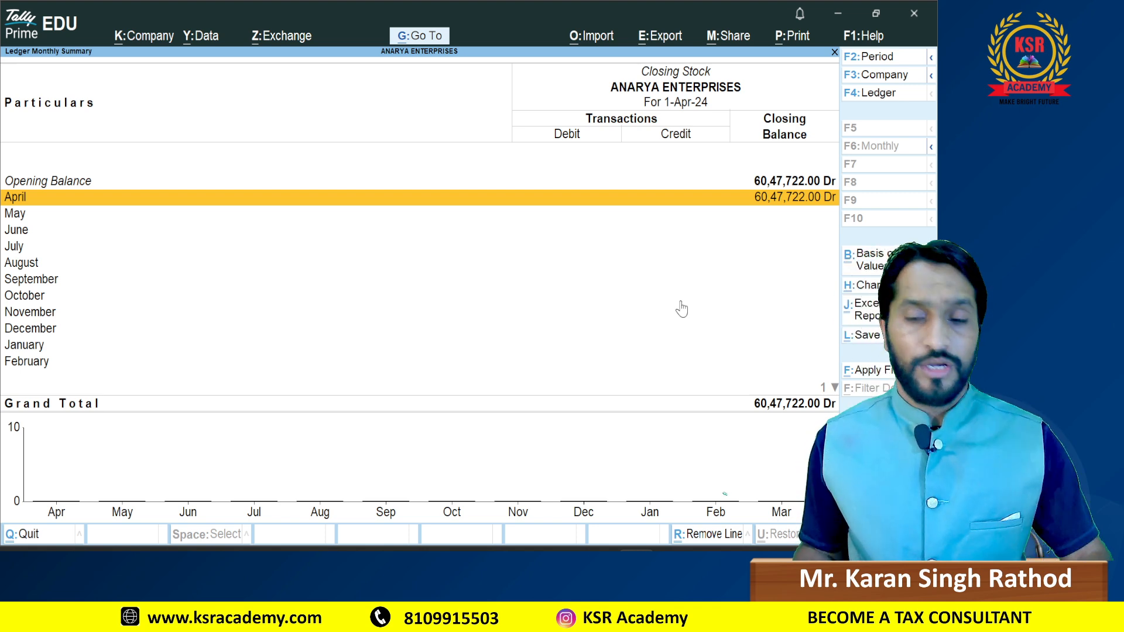
pyautogui.press('Escape')
pyautogui.press('Escape')
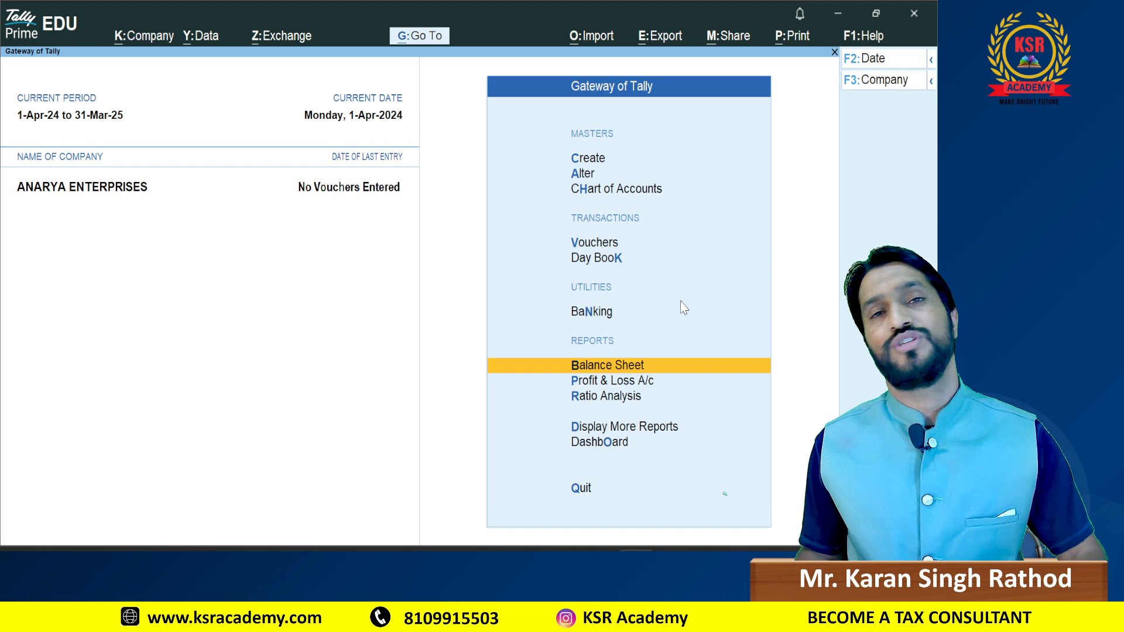